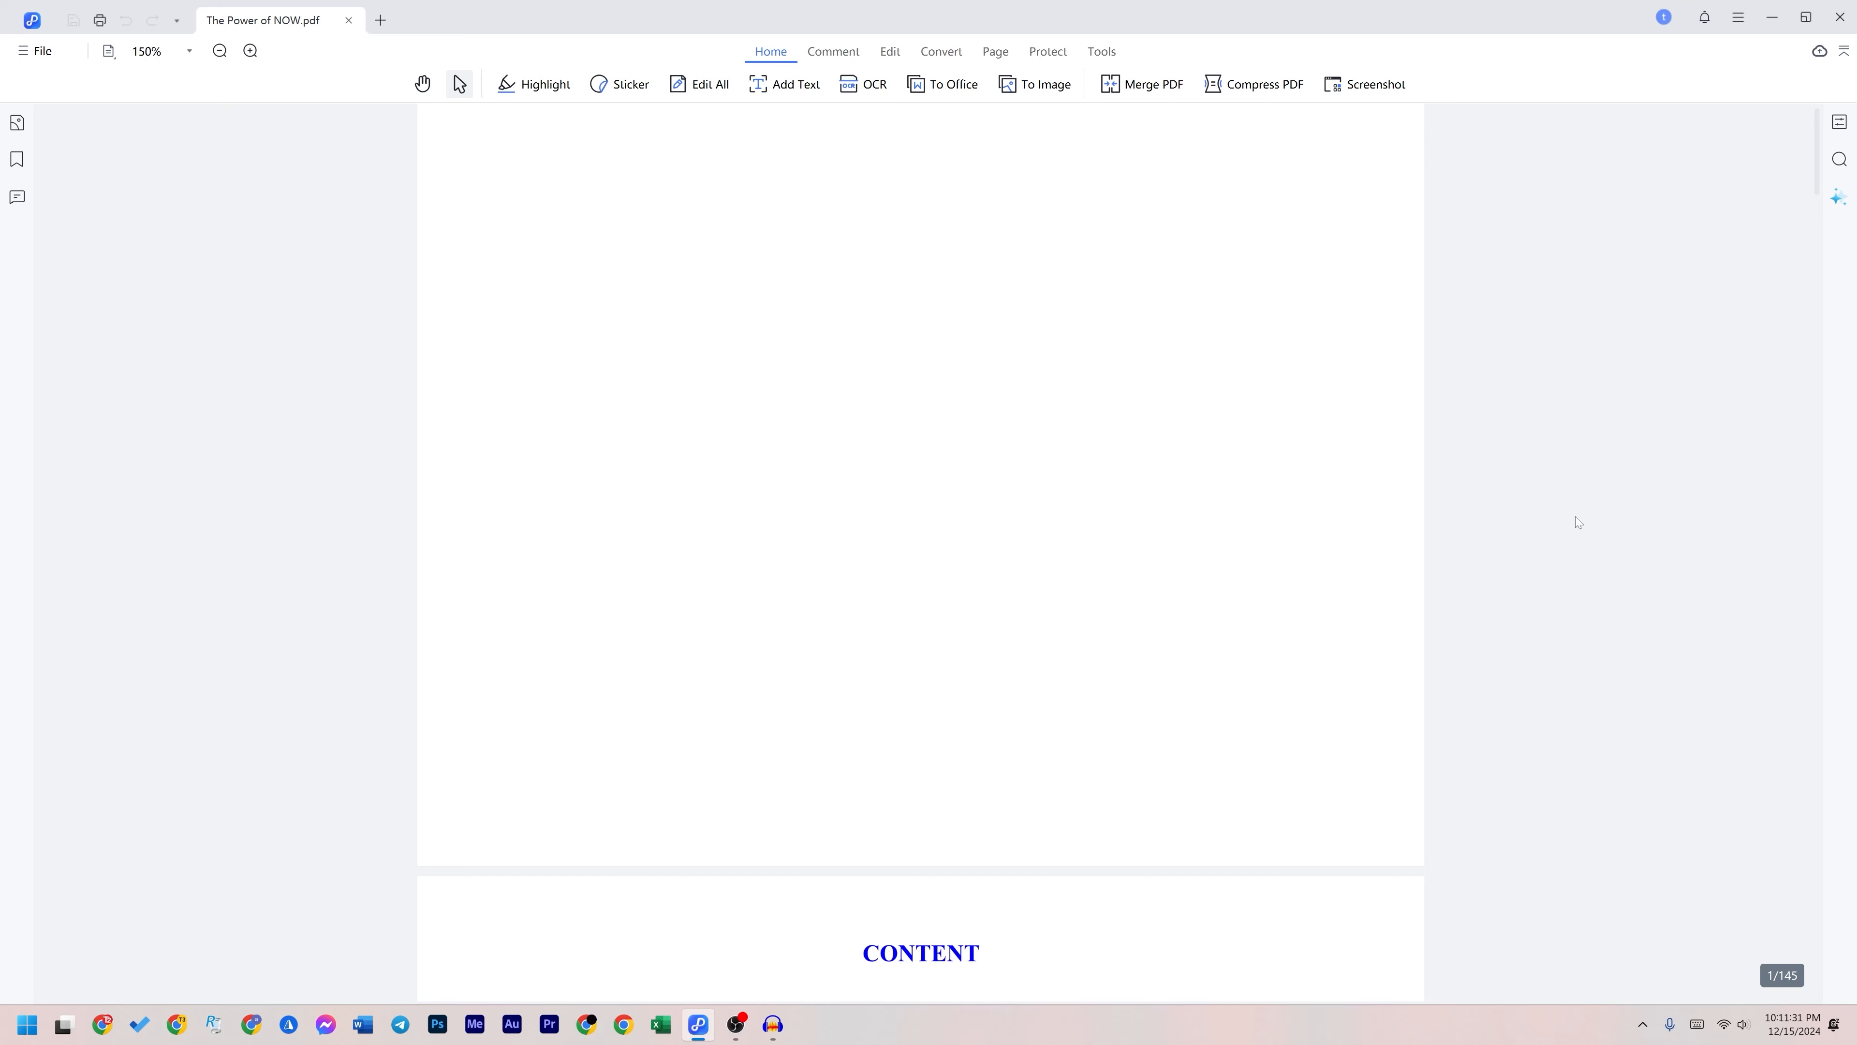
Step: Go to page 4 of the document and zoom out to 125%
{"action": "scroll", "coordinate": [1355, 532], "scroll_direction": "down", "scroll_amount": 10}
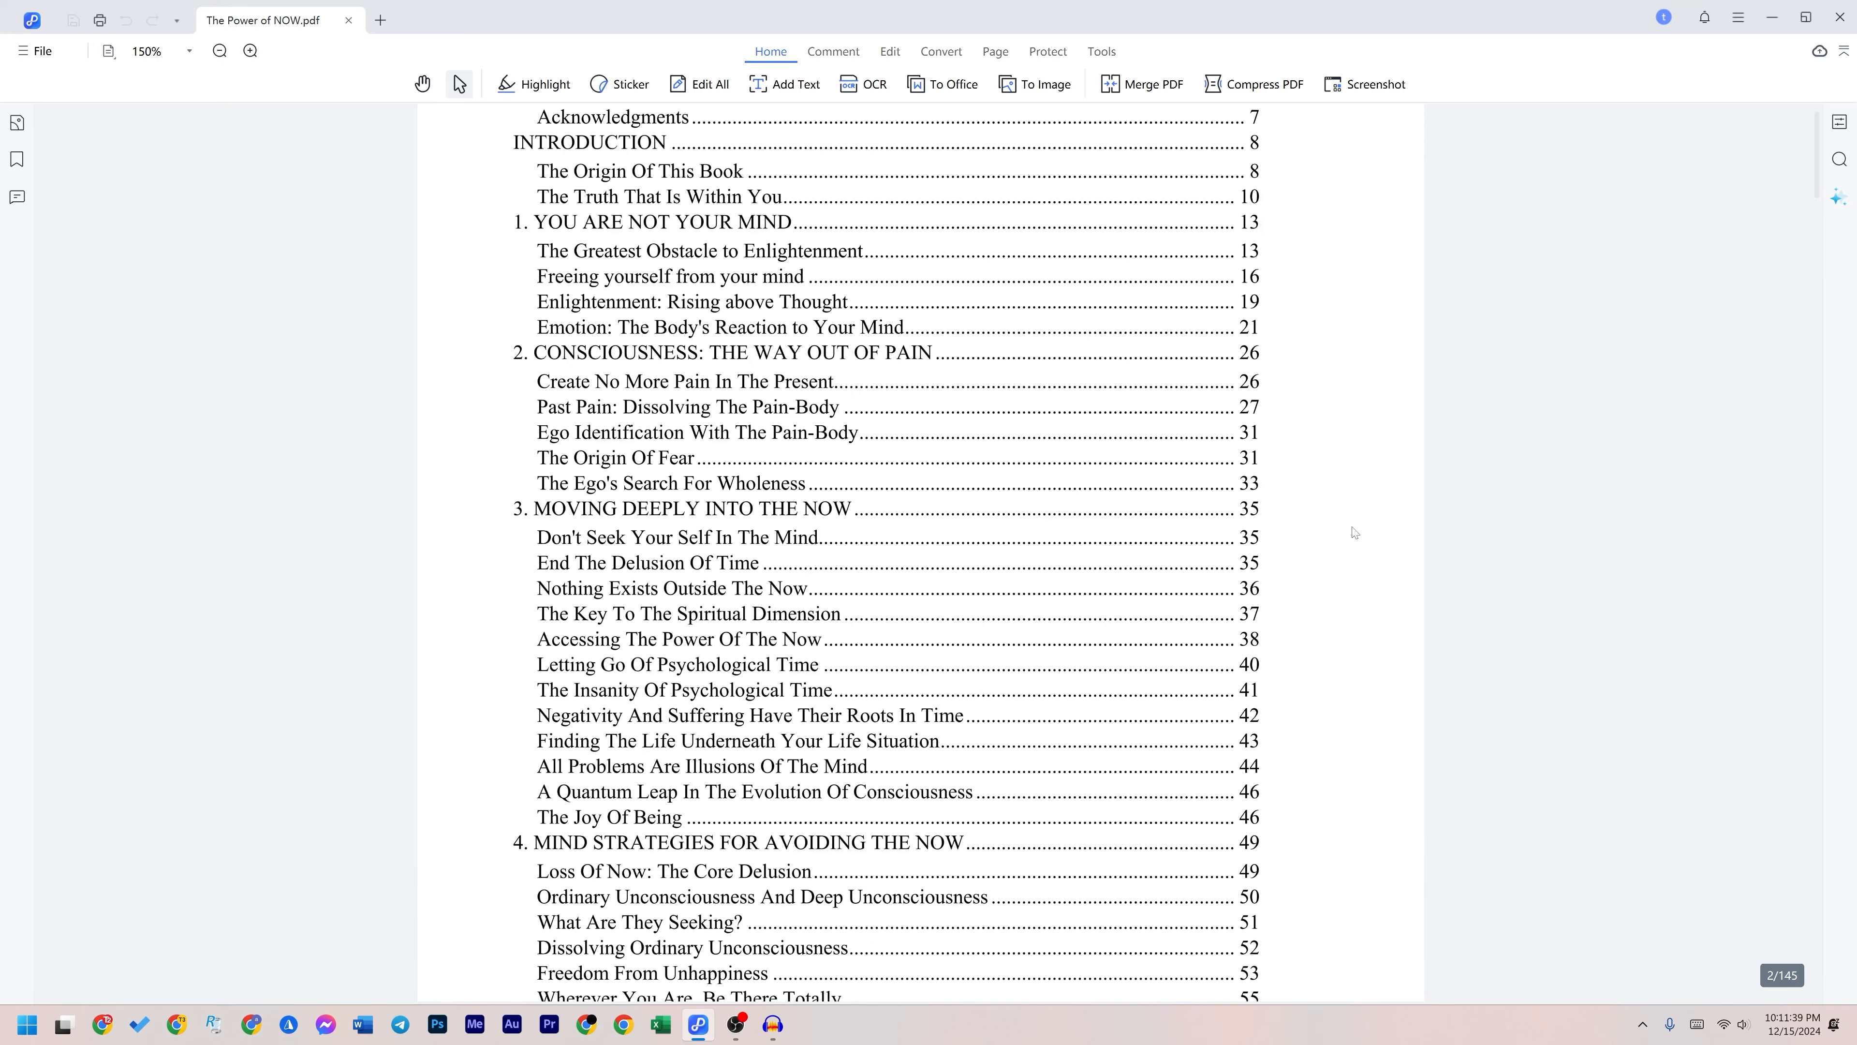
{"action": "scroll", "coordinate": [1411, 608], "scroll_direction": "down", "scroll_amount": 10}
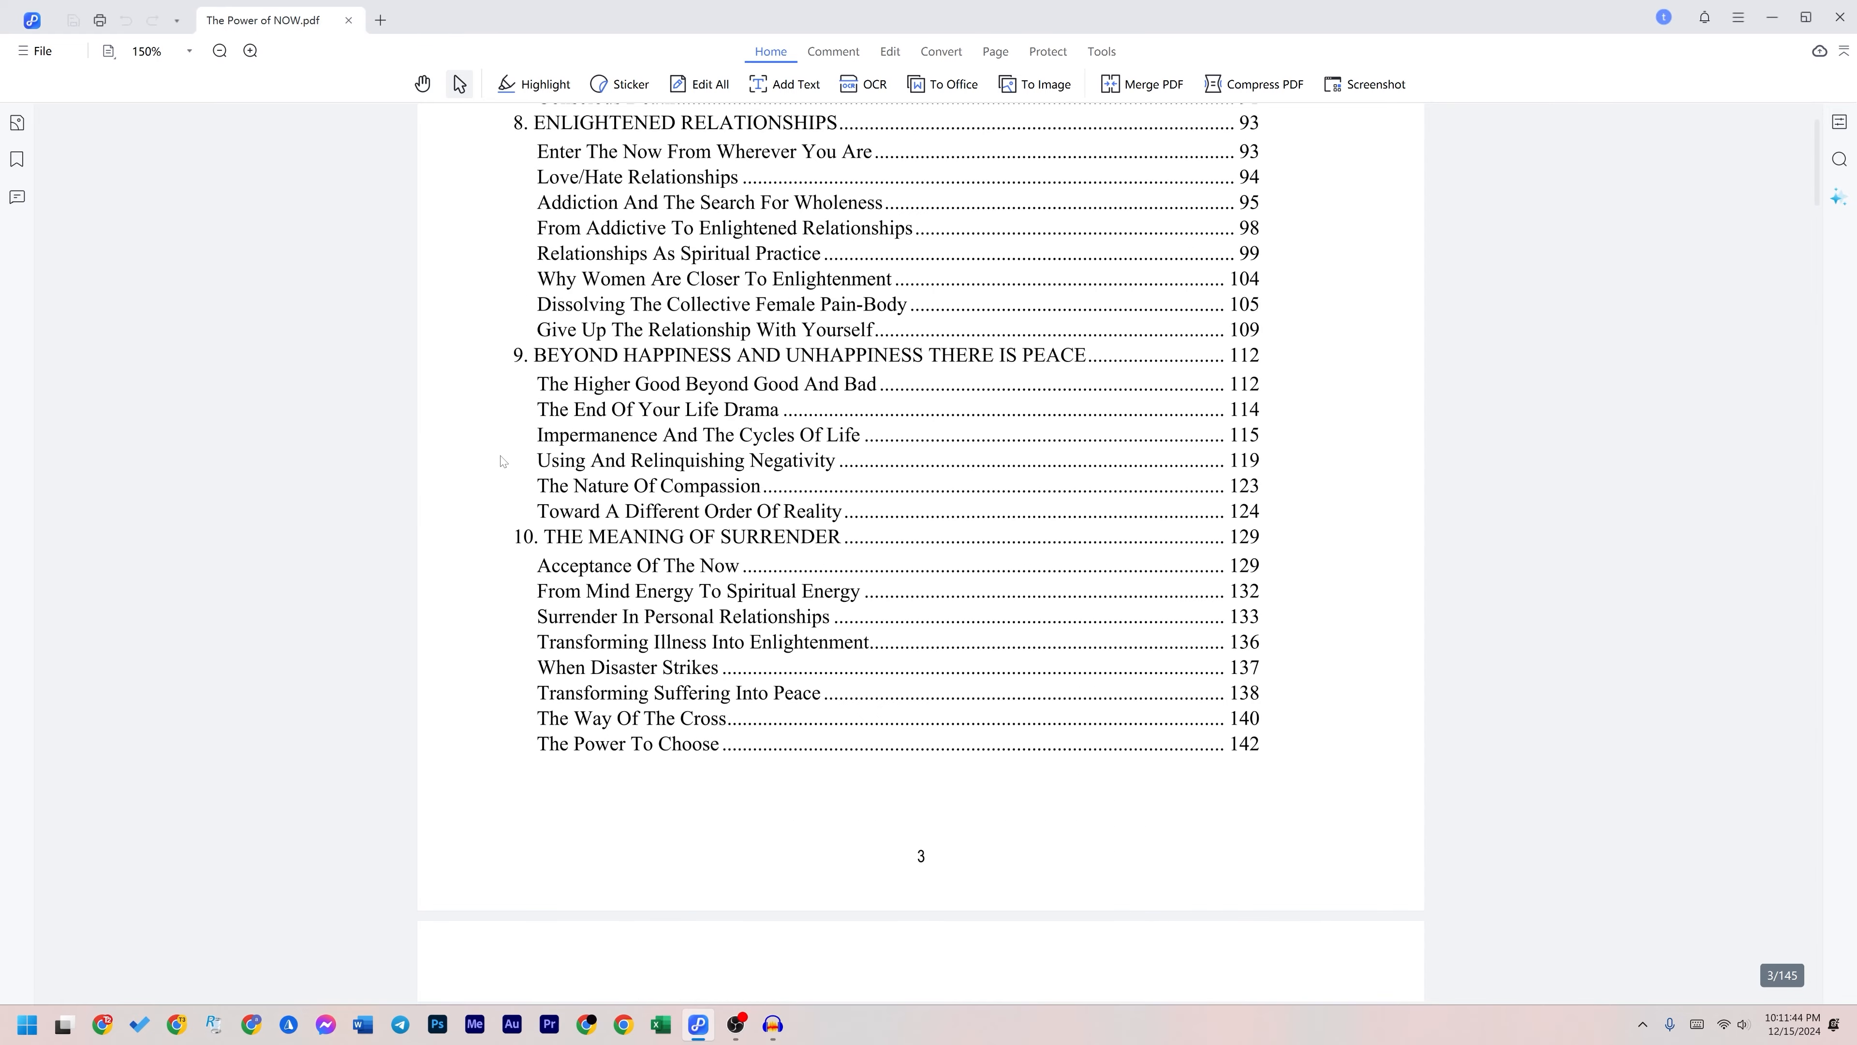
{"action": "scroll", "coordinate": [492, 458], "scroll_direction": "down", "scroll_amount": 10}
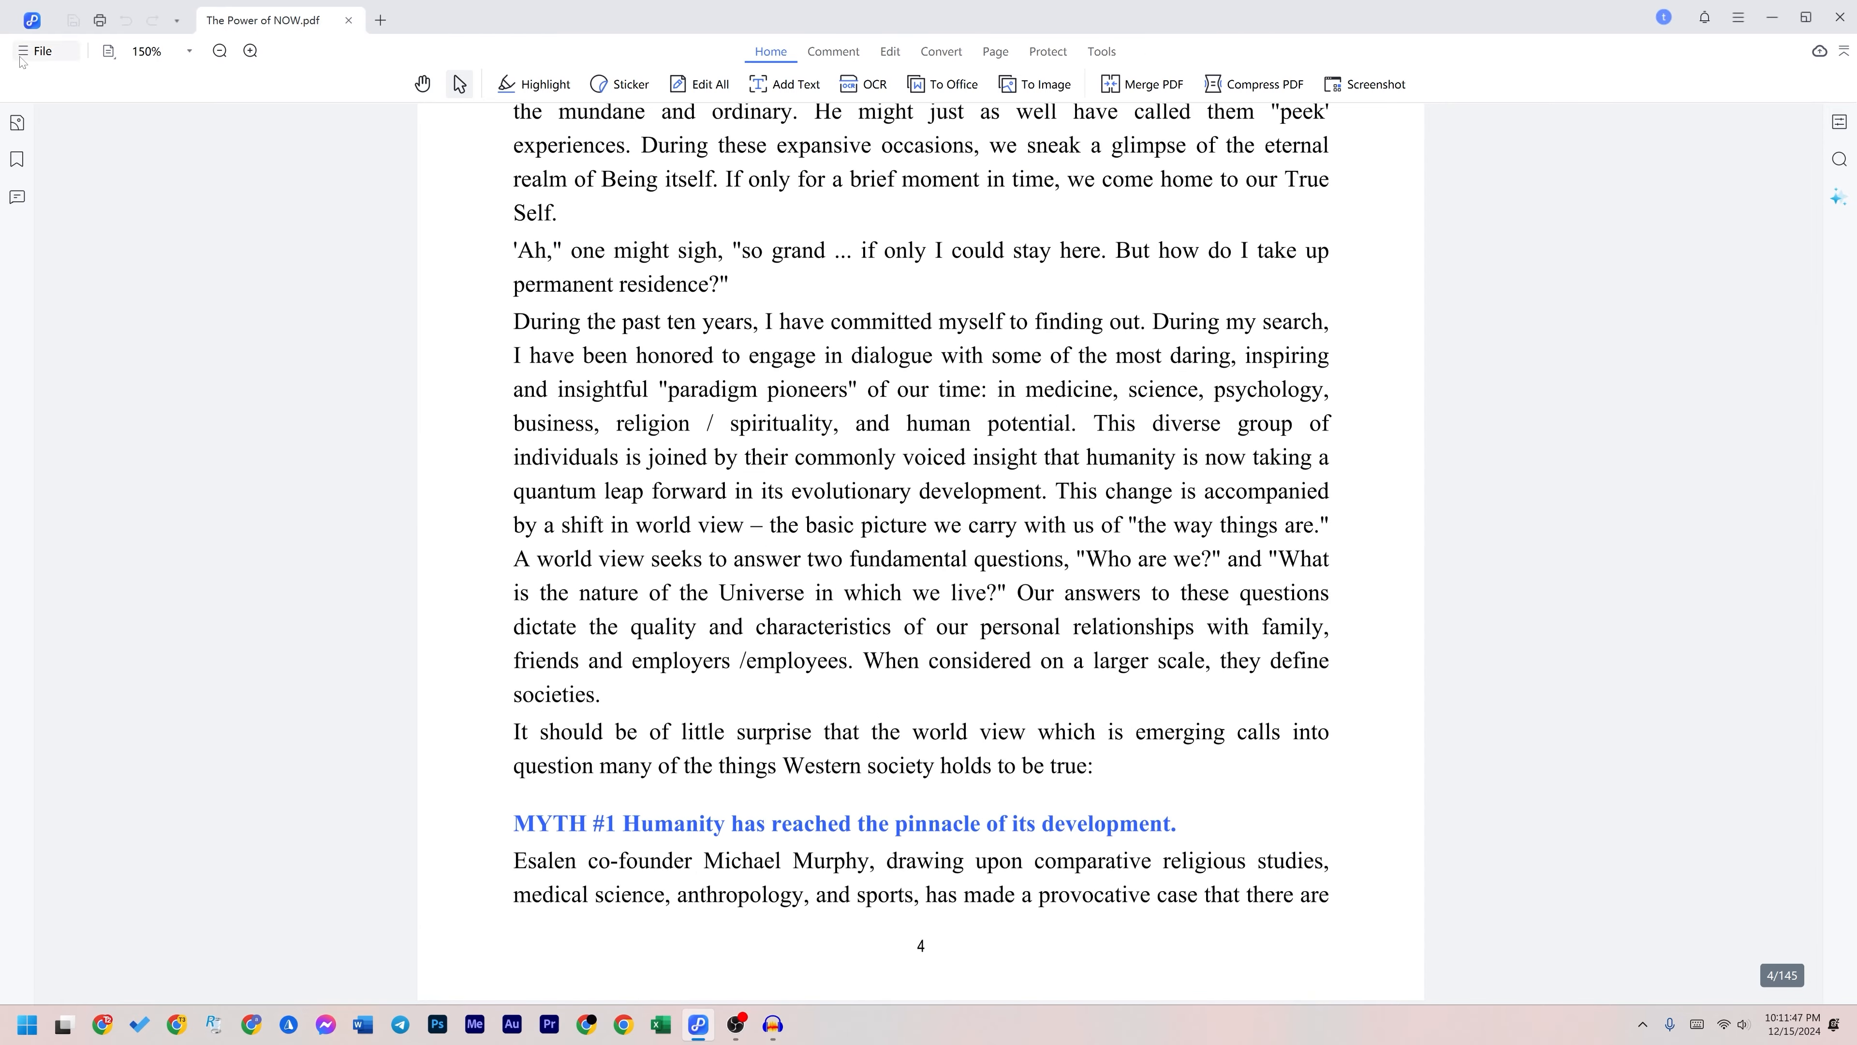
{"action": "left_click", "coordinate": [43, 50]}
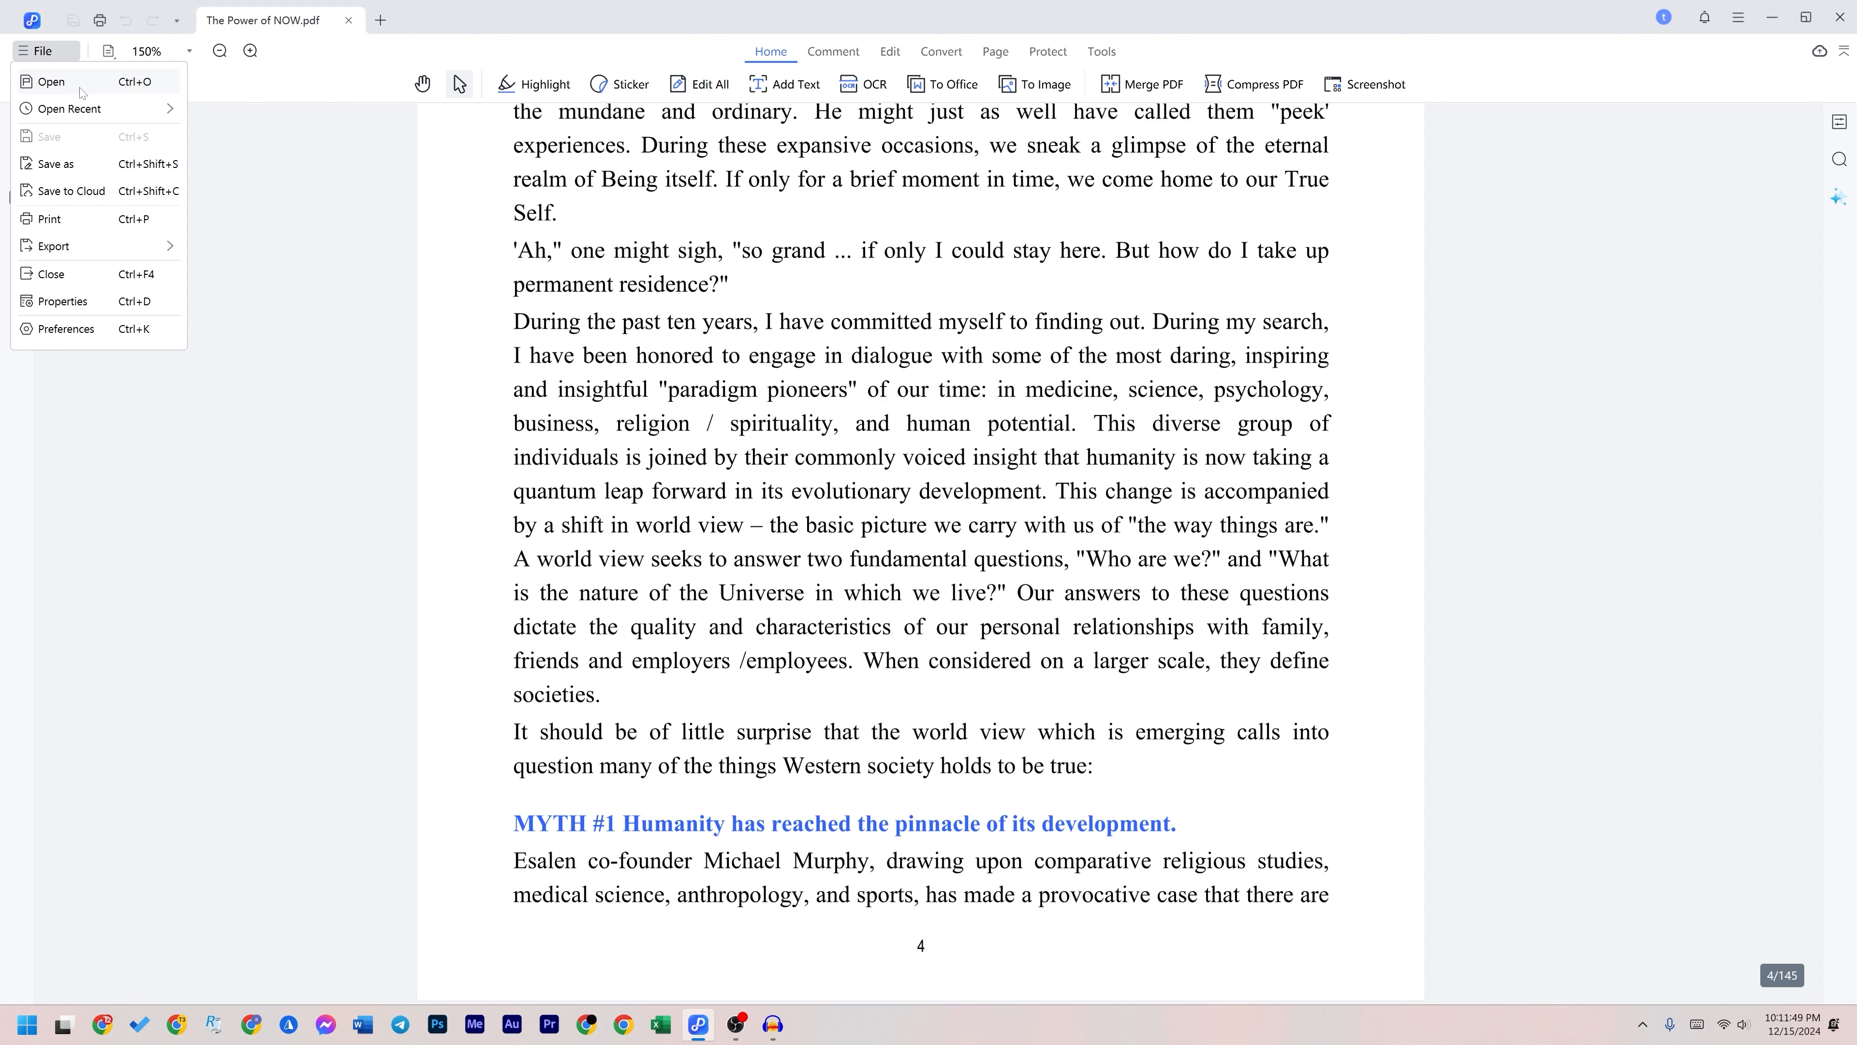
{"action": "left_click", "coordinate": [269, 208]}
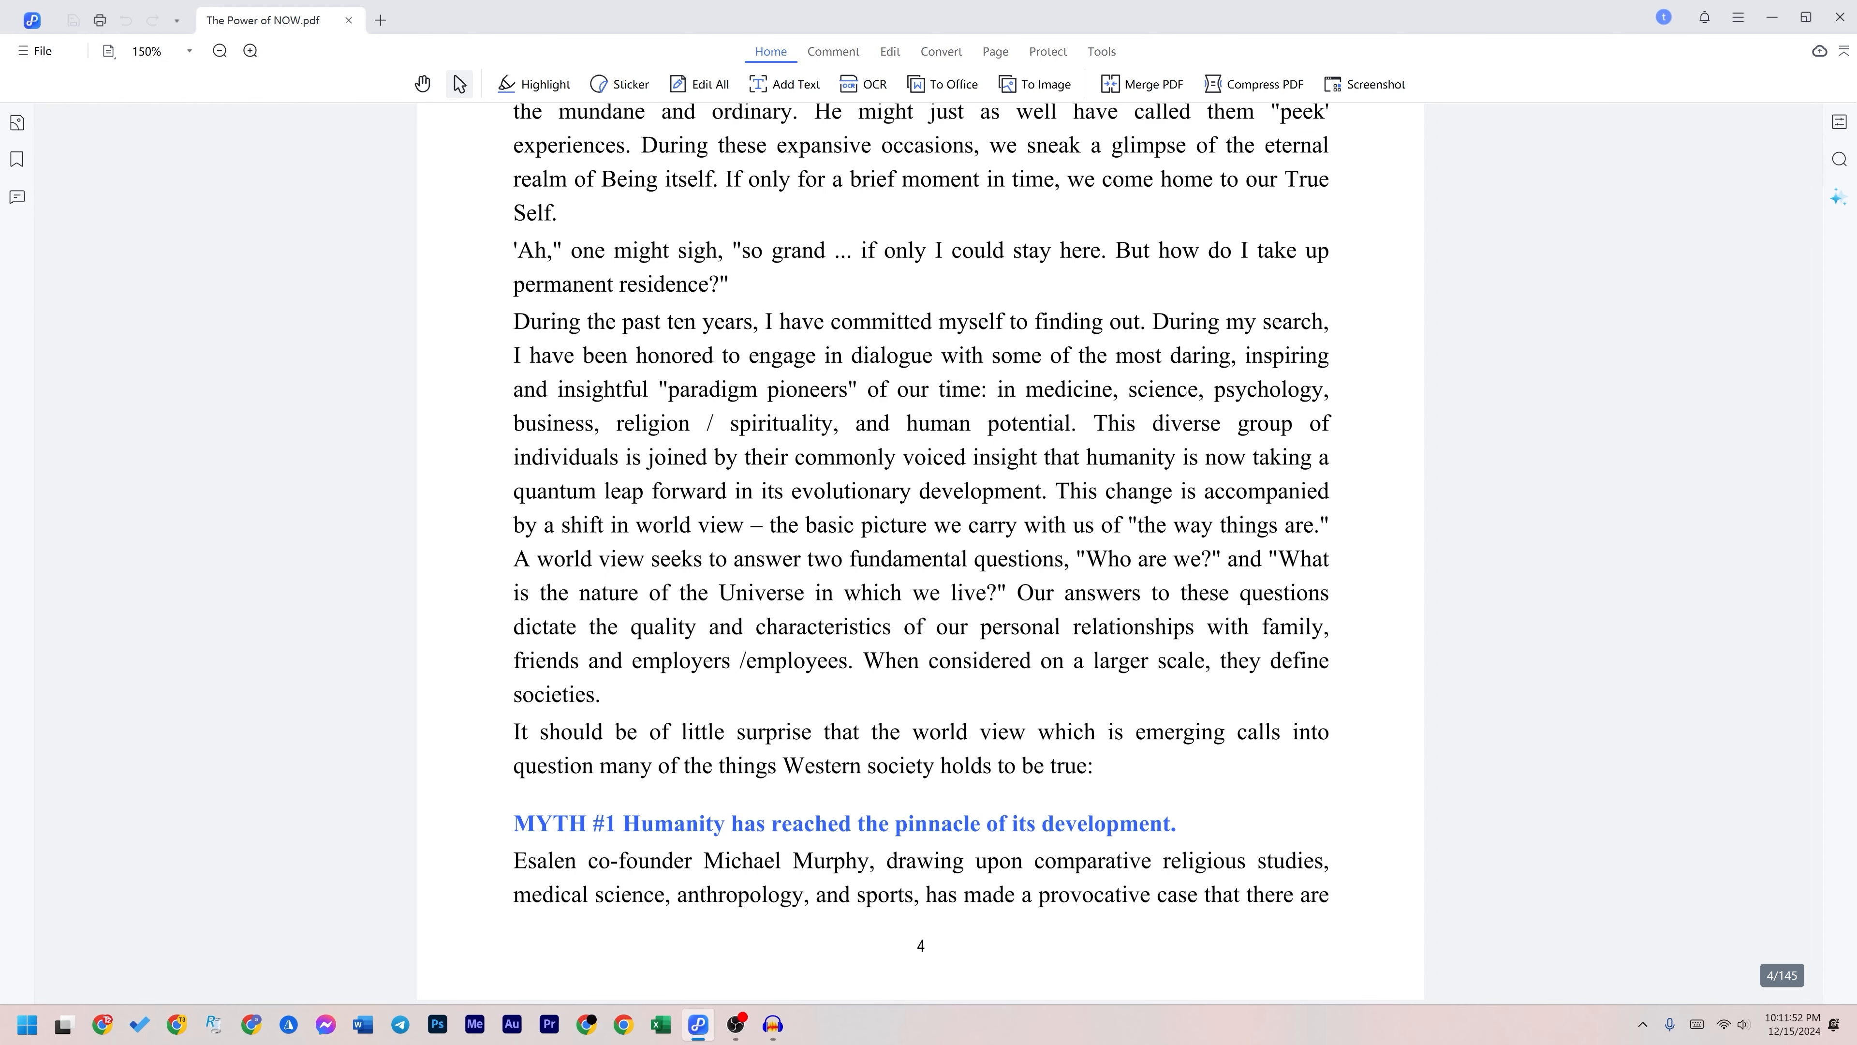
{"action": "left_click", "coordinate": [220, 51]}
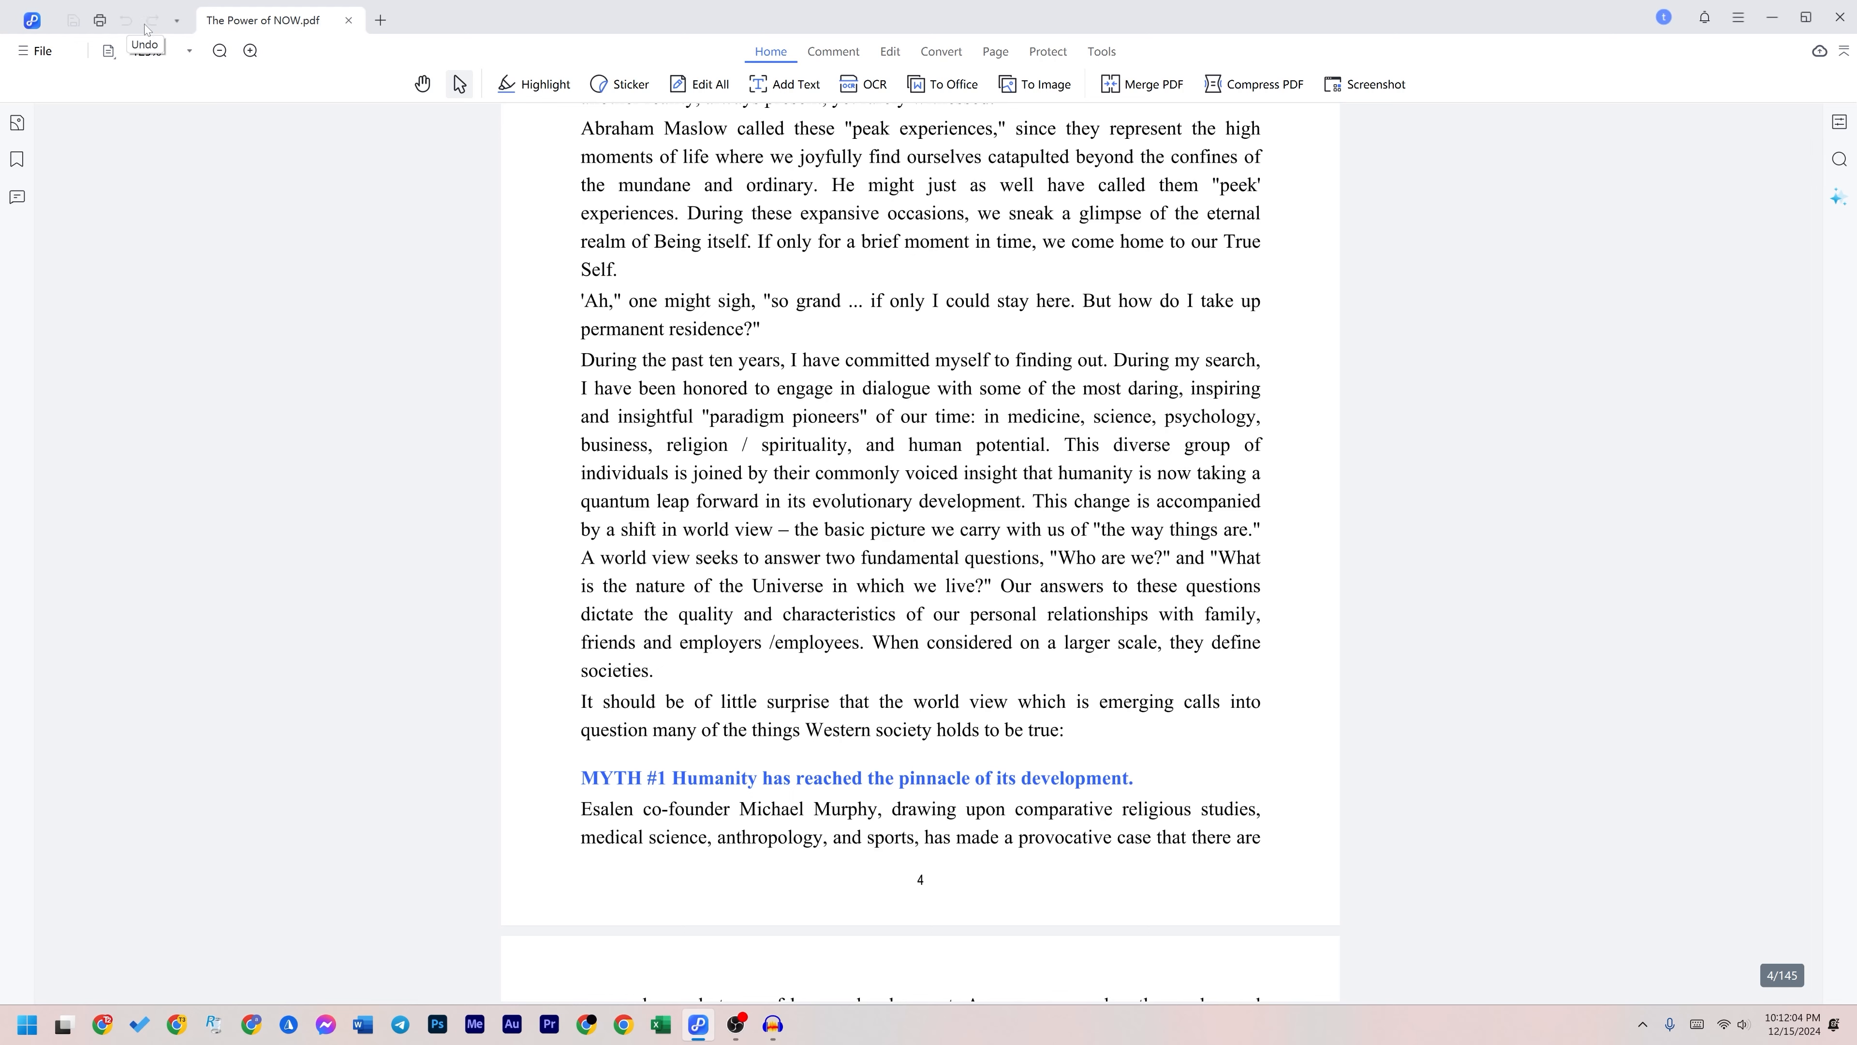
Step: View the document's page thumbnails and bookmarks, check its comments, and close the side view
{"action": "left_click", "coordinate": [16, 124]}
{"action": "mouse_move", "coordinate": [358, 228]}
{"action": "left_mouse_down"}
{"action": "mouse_move", "coordinate": [364, 417]}
{"action": "mouse_move", "coordinate": [387, 223]}
{"action": "left_mouse_up"}
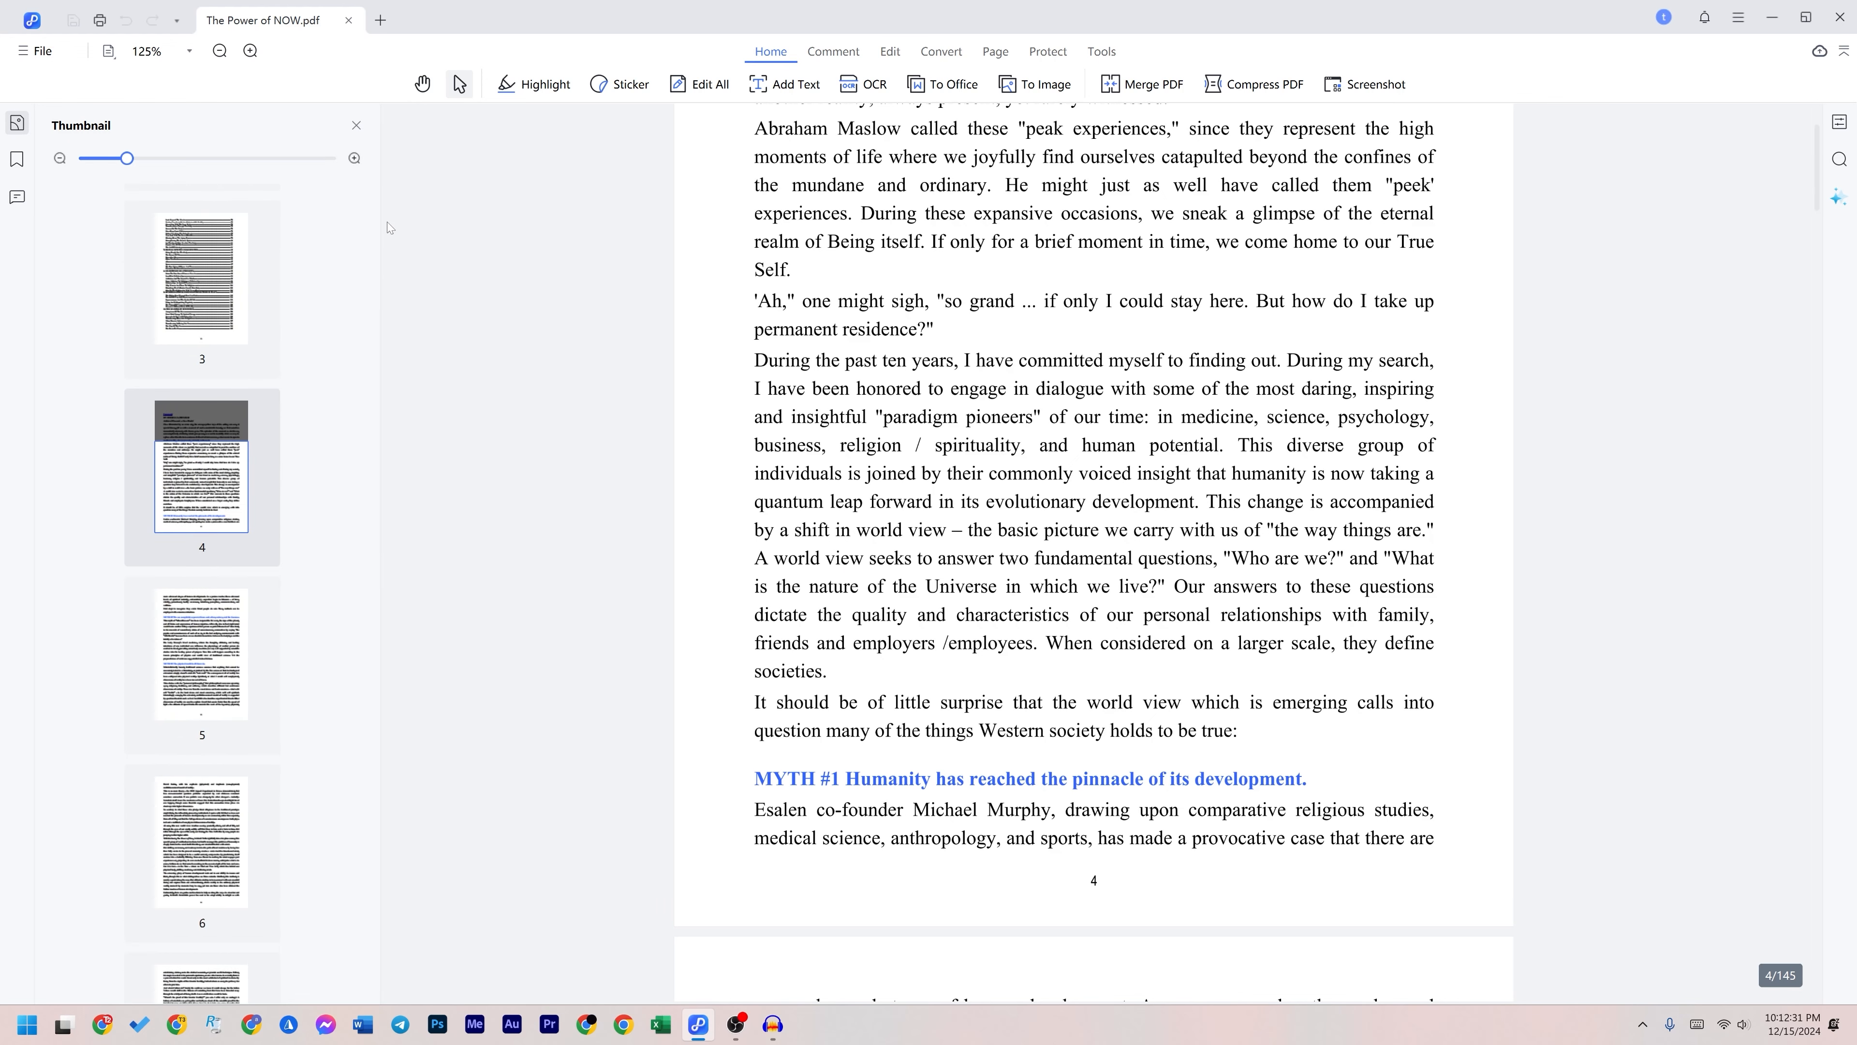
{"action": "left_click", "coordinate": [17, 160]}
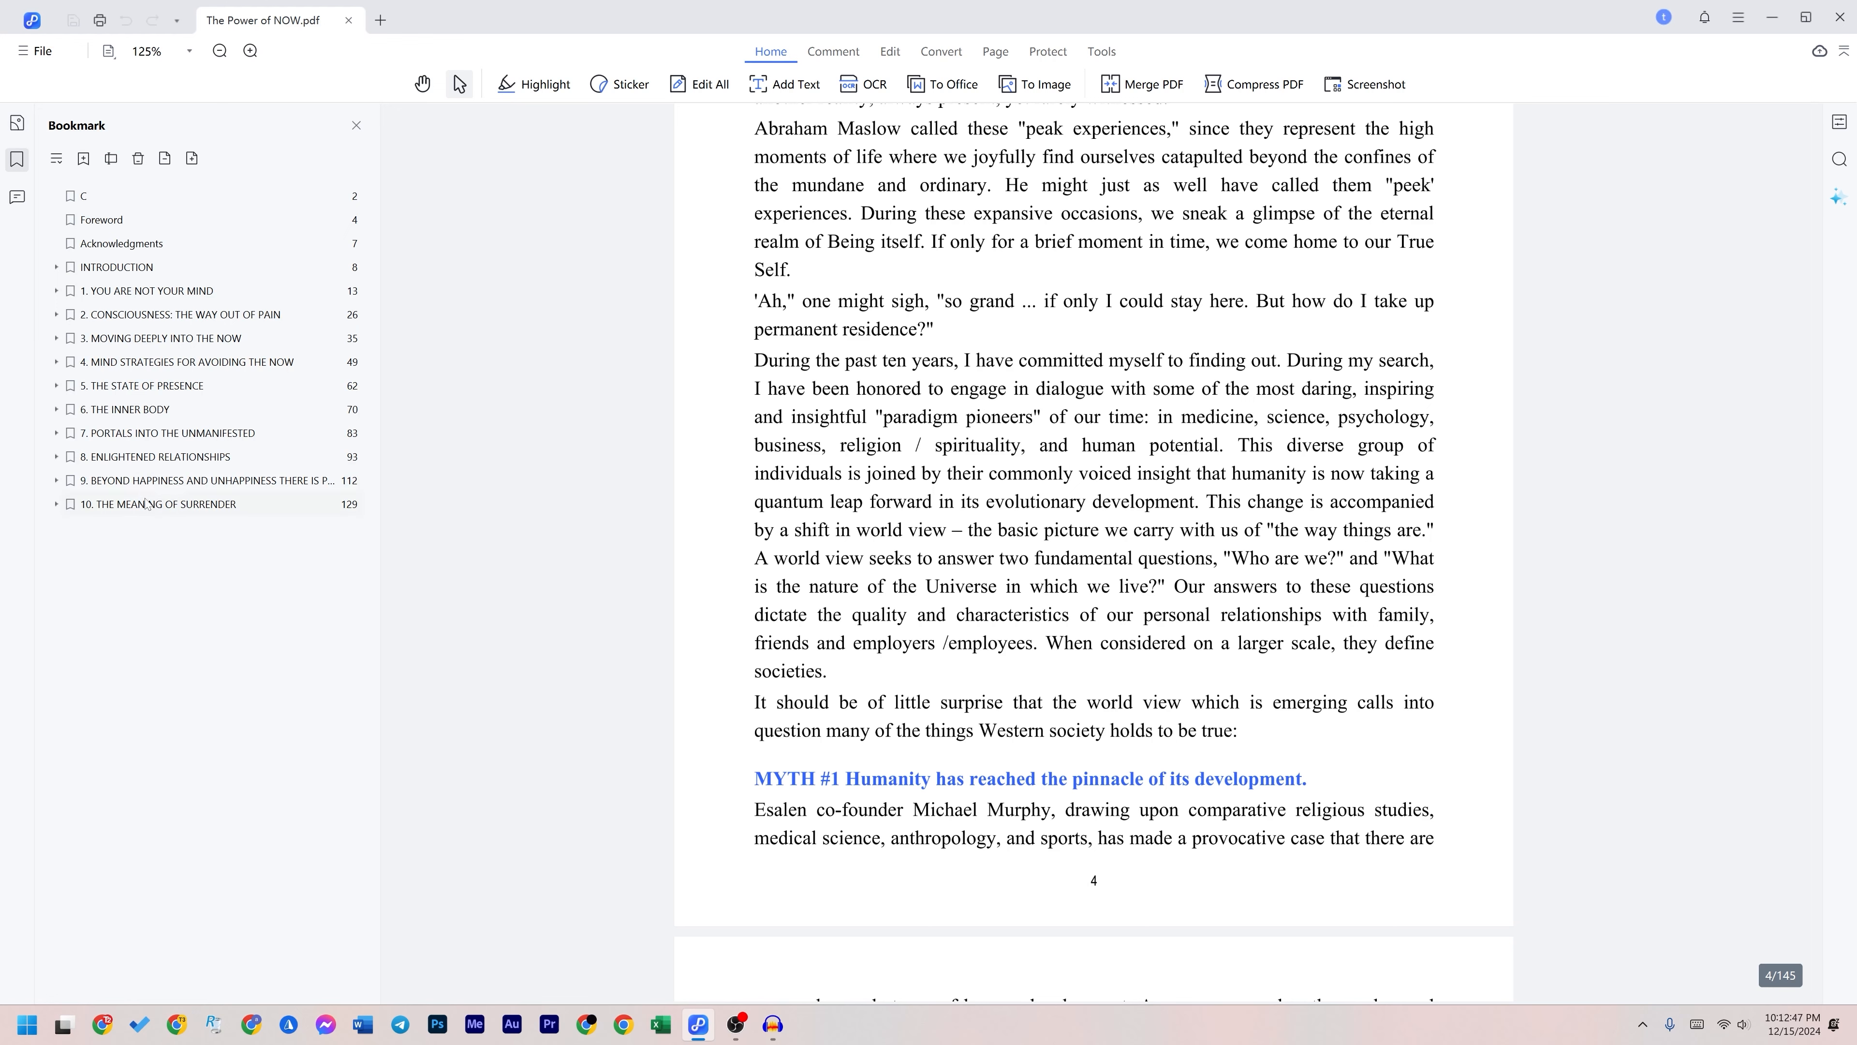
{"action": "left_click", "coordinate": [17, 197]}
{"action": "left_click", "coordinate": [17, 198]}
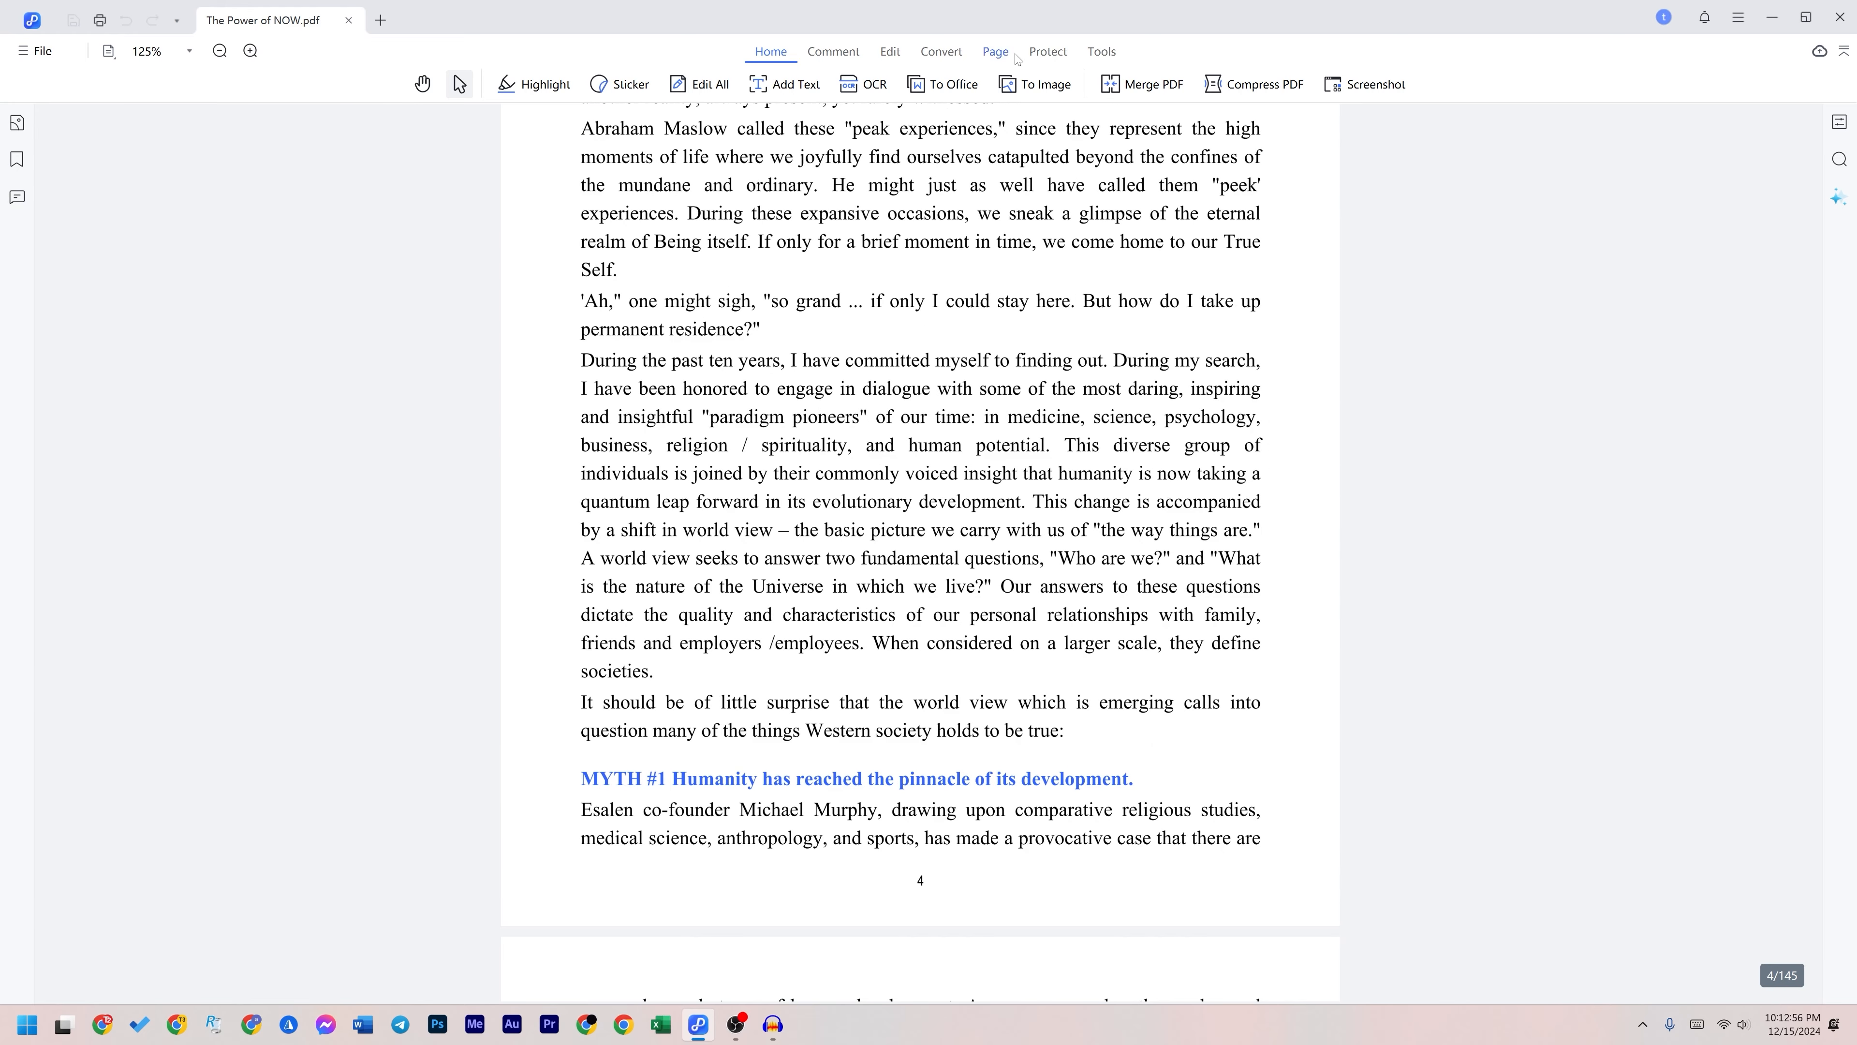
Step: Display the document's text search options and close them again
{"action": "left_click", "coordinate": [1840, 132]}
{"action": "left_click", "coordinate": [1840, 132]}
{"action": "left_click", "coordinate": [1840, 165]}
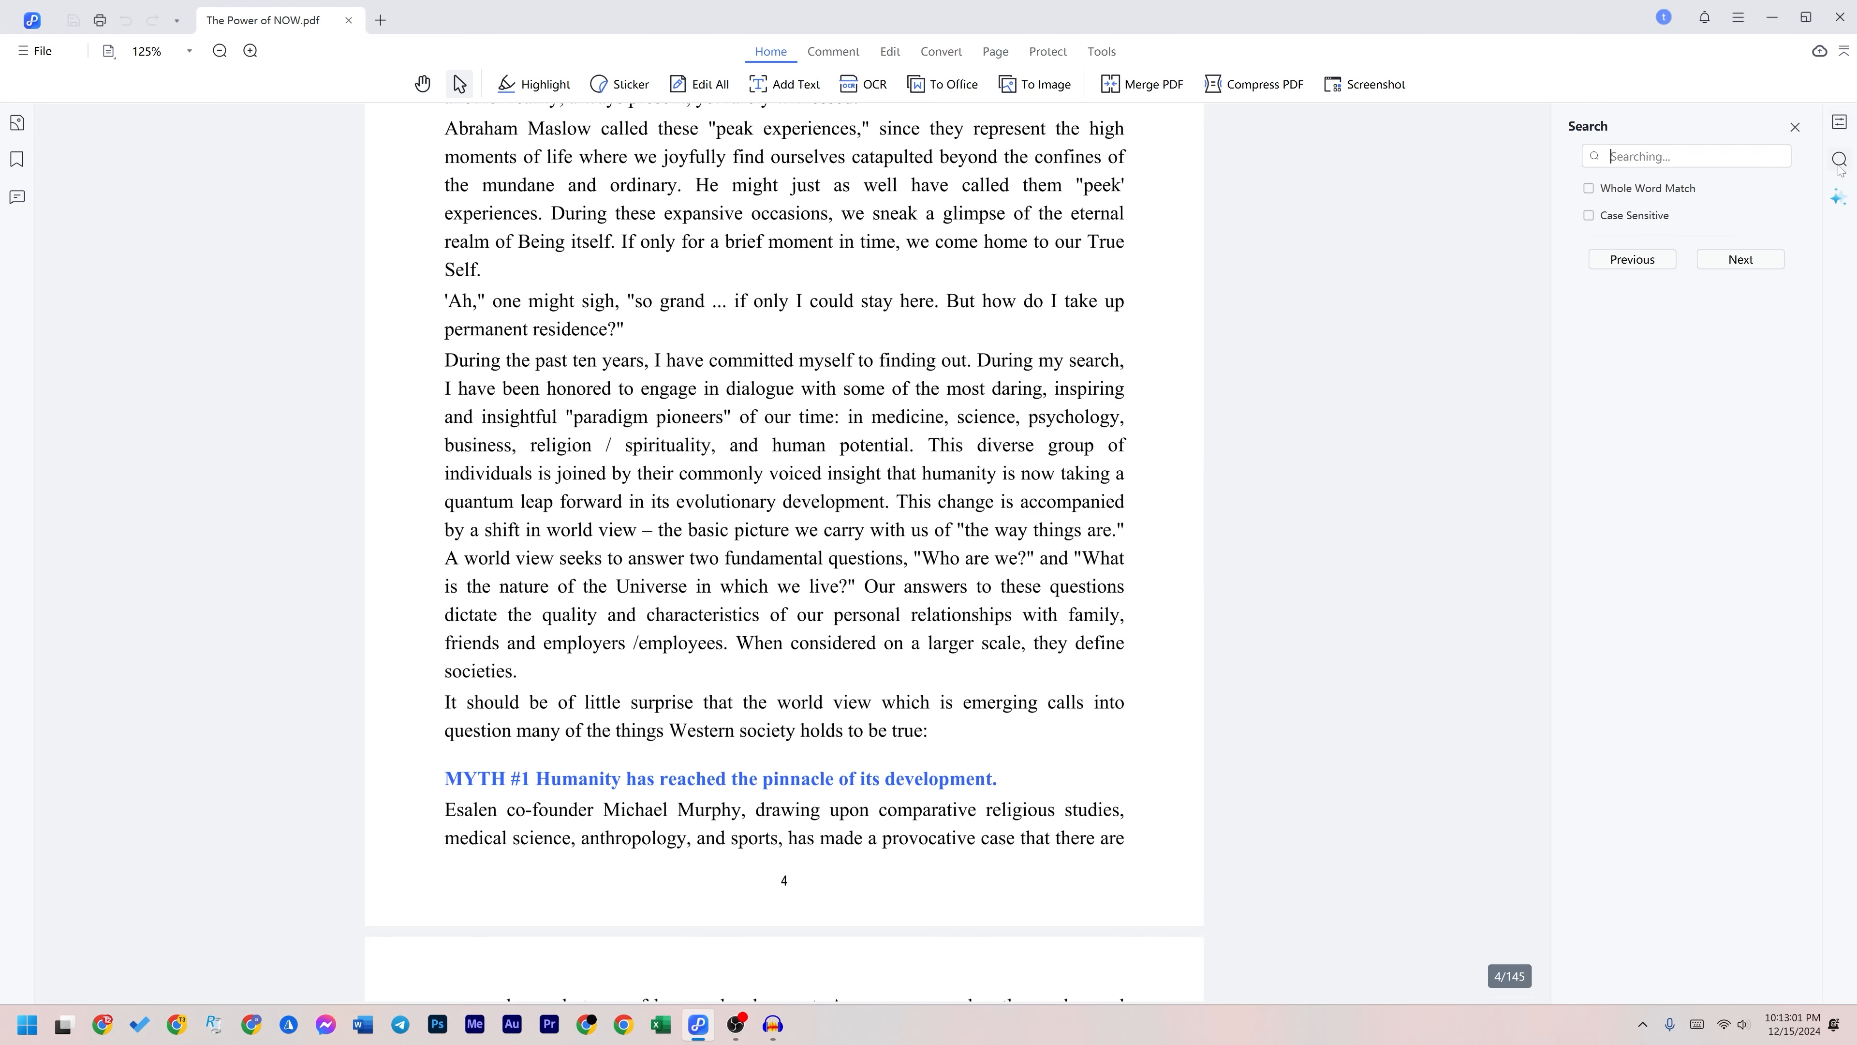
{"action": "left_click", "coordinate": [1797, 126]}
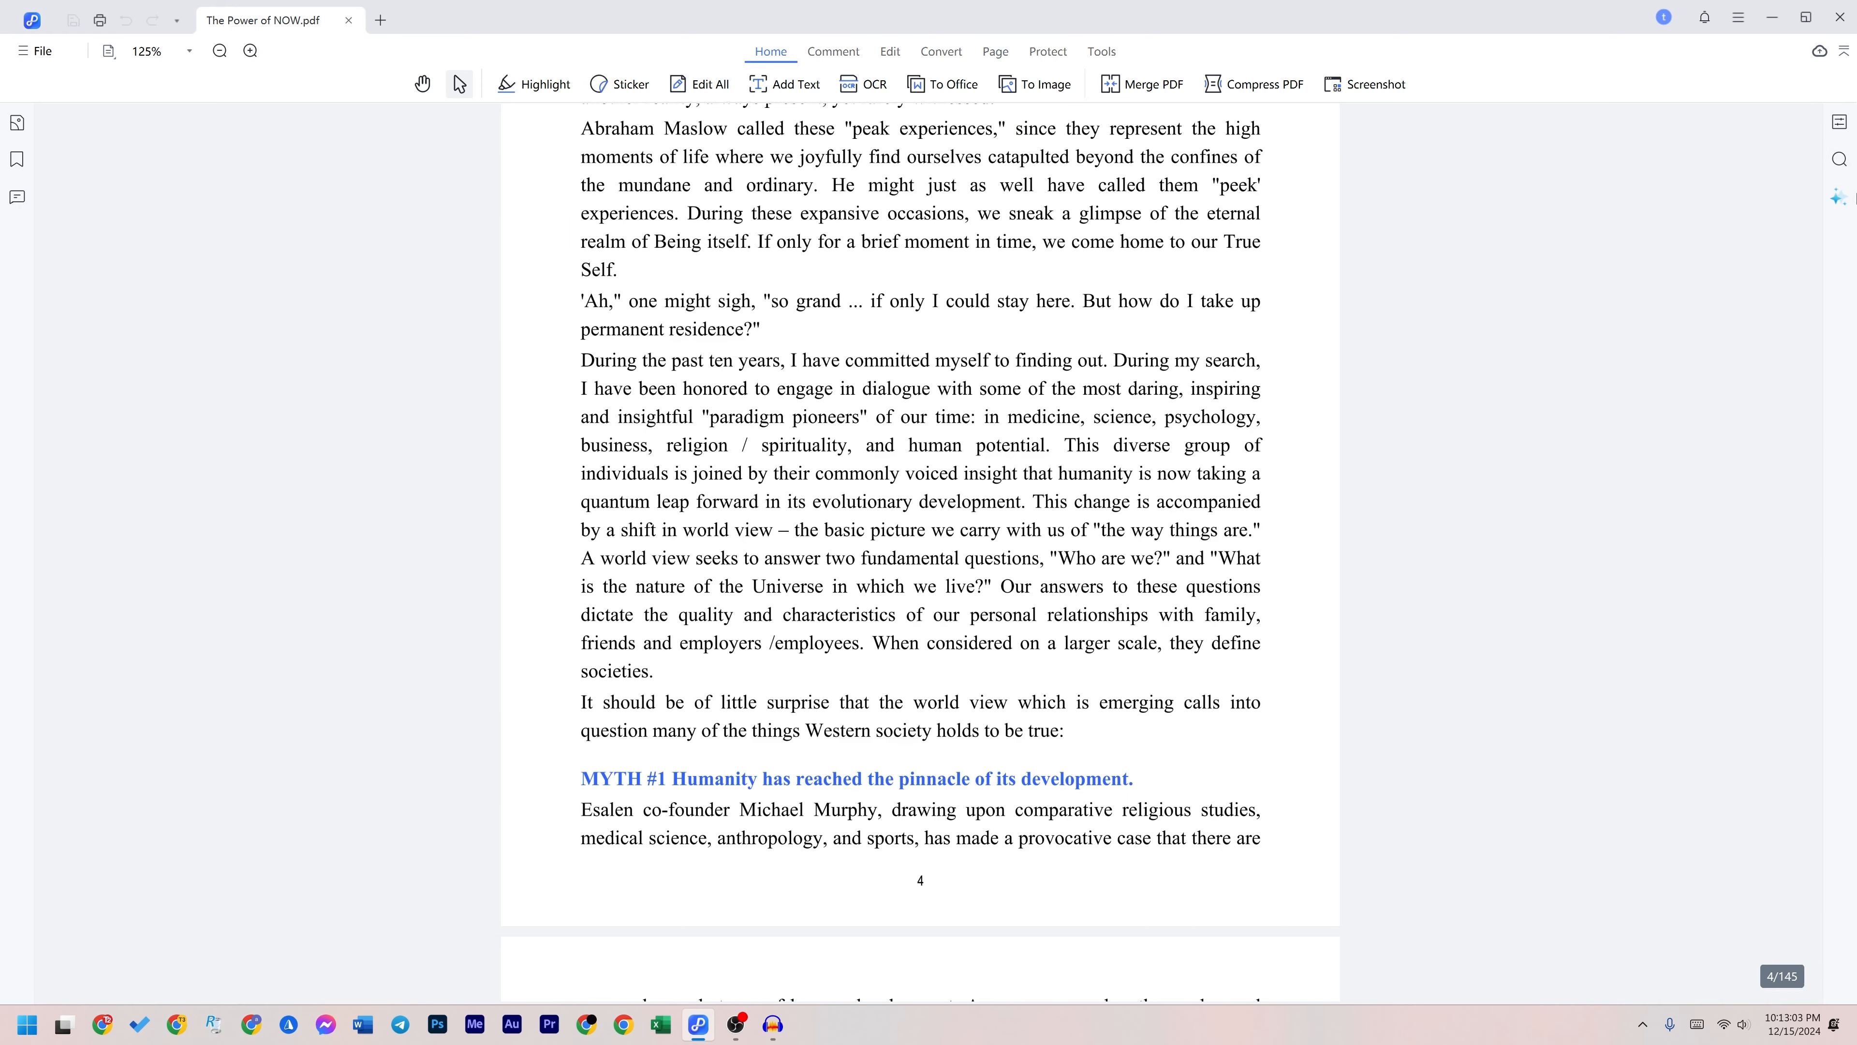
Step: Start PDNob AI on The Power of NOW to get a summary of the document
{"action": "left_click", "coordinate": [1839, 198]}
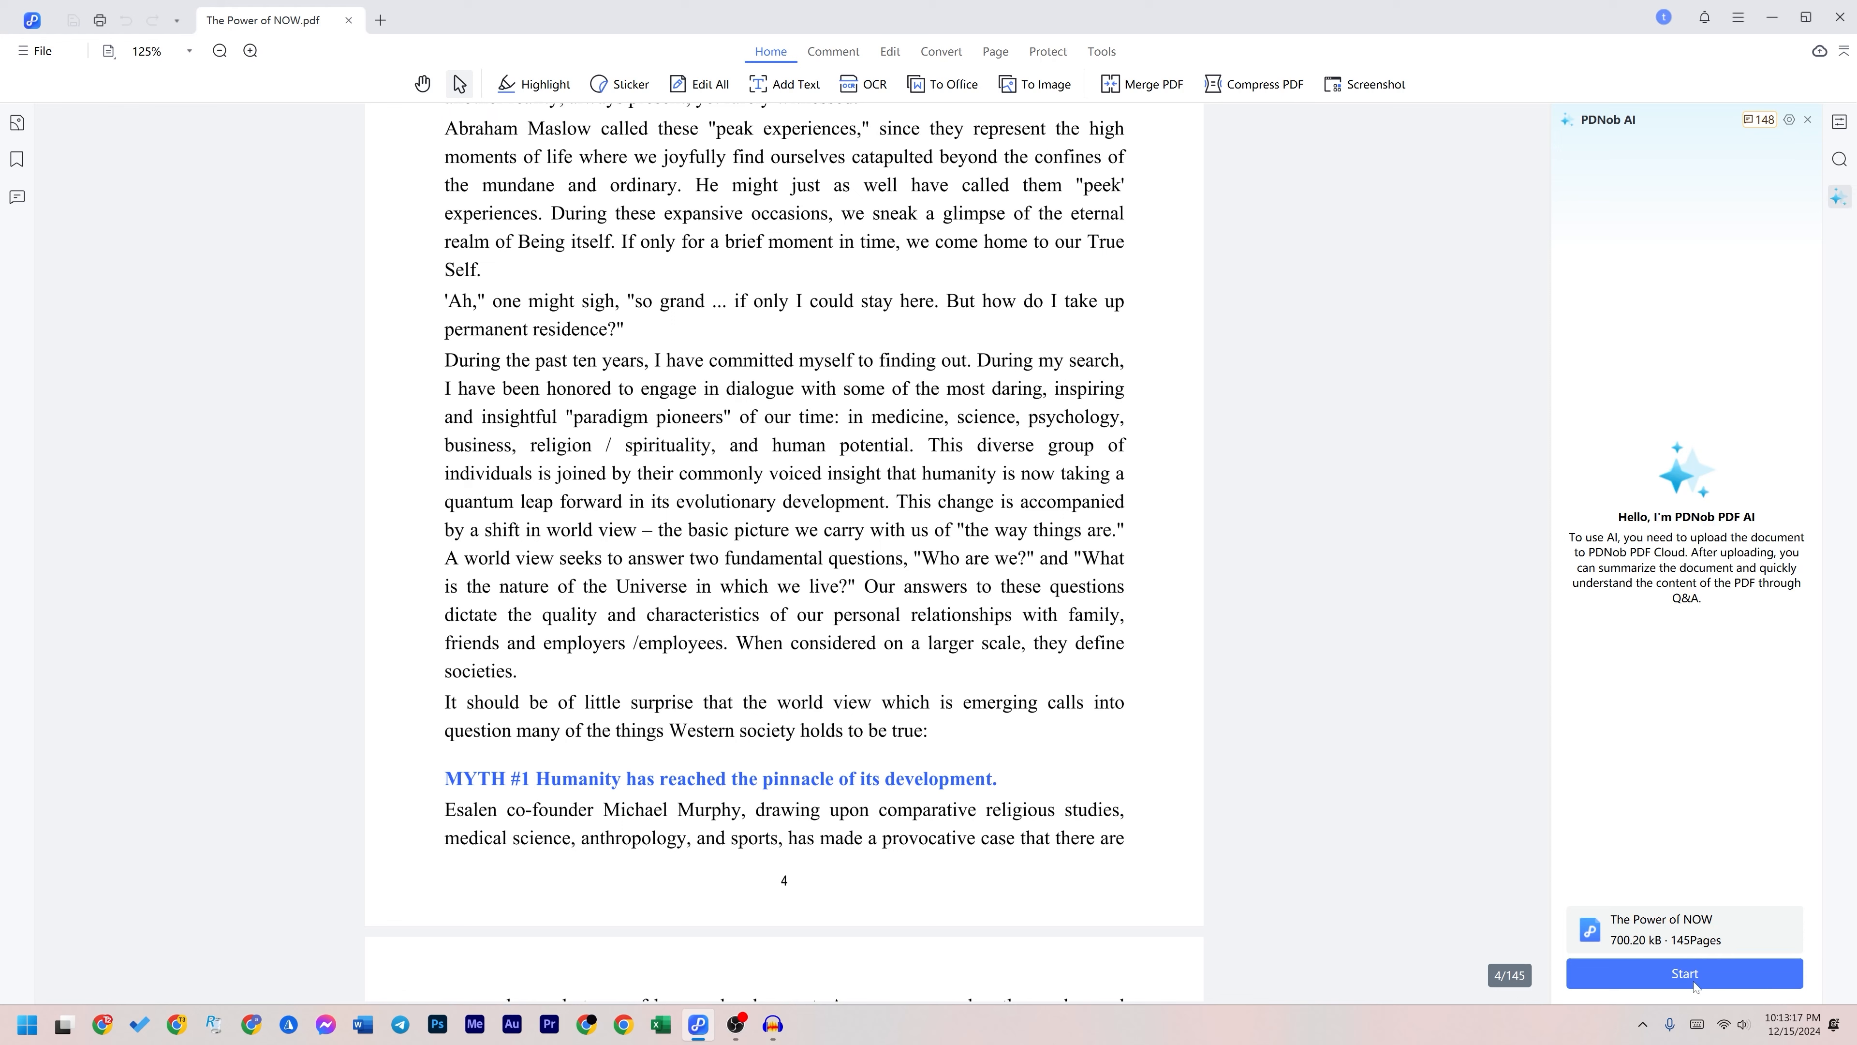
{"action": "left_click", "coordinate": [1685, 975]}
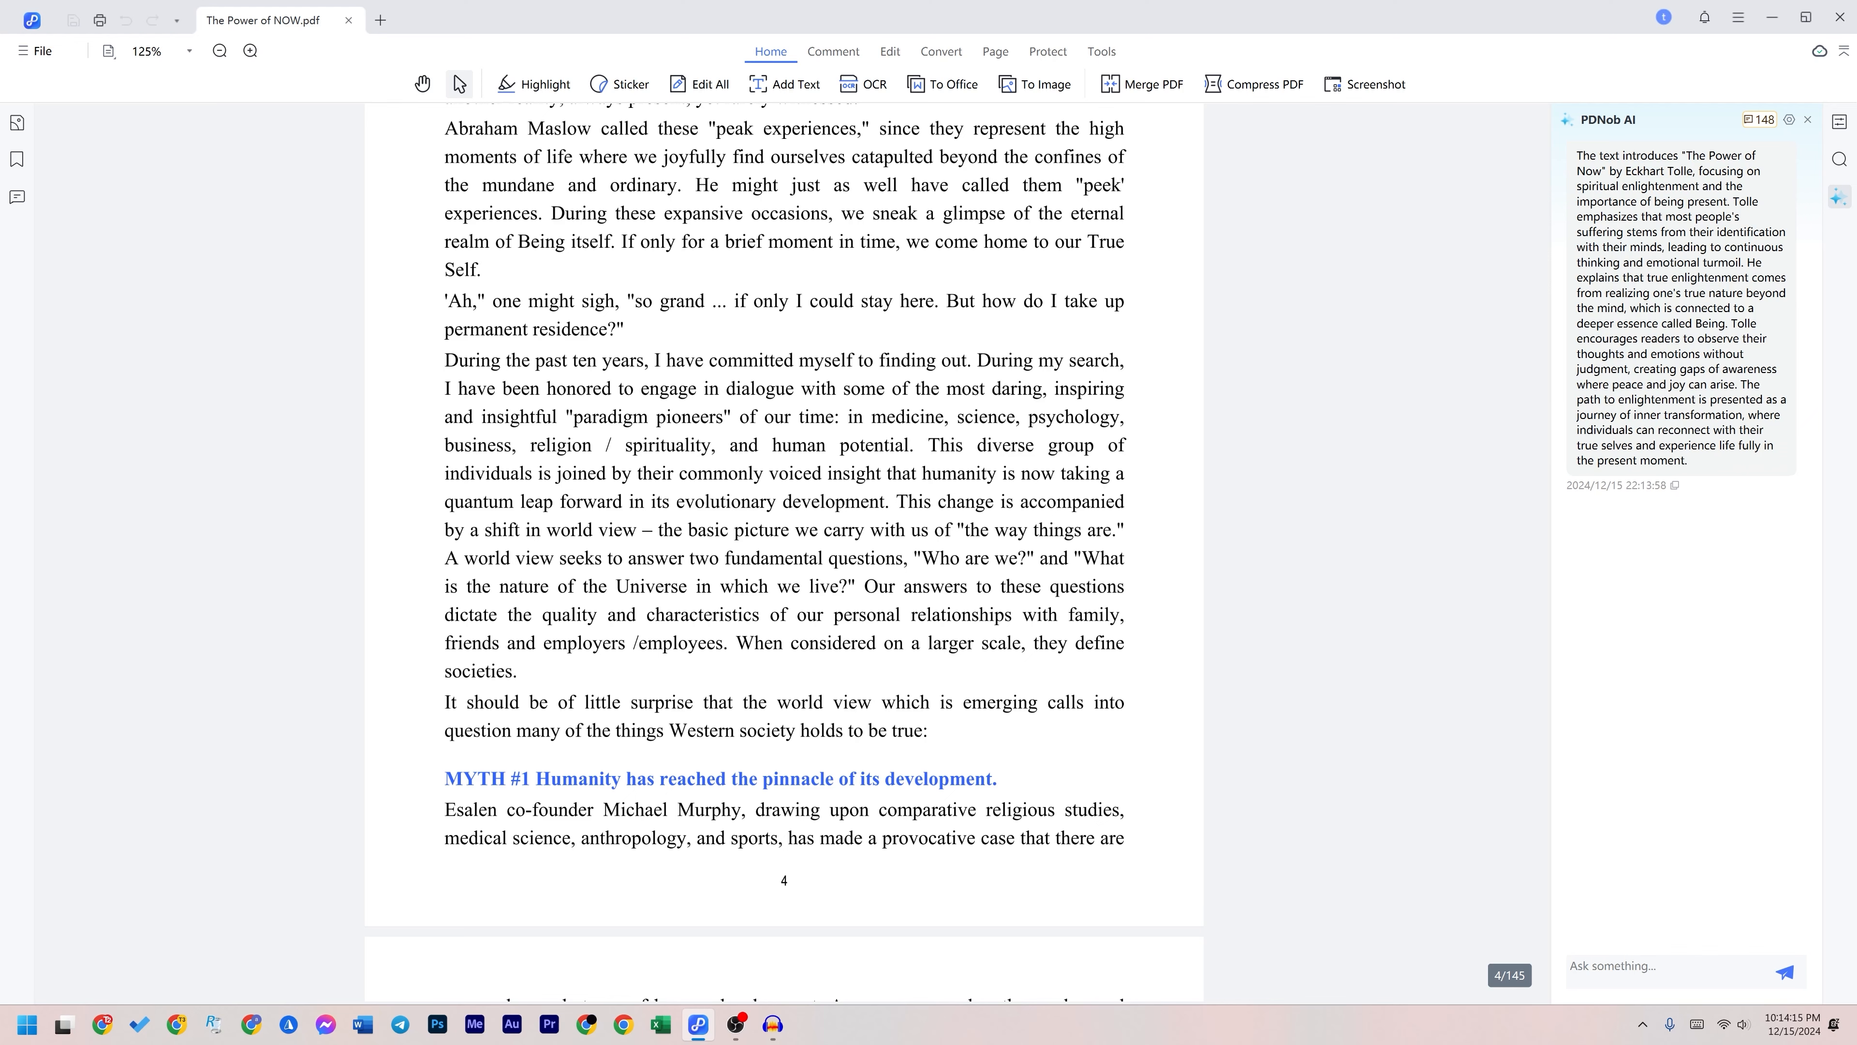
Step: Find the introduction on page 8 and ask the AI assistant to "summarize the origin of this book"
{"action": "scroll", "coordinate": [1043, 499], "scroll_direction": "down", "scroll_amount": 20}
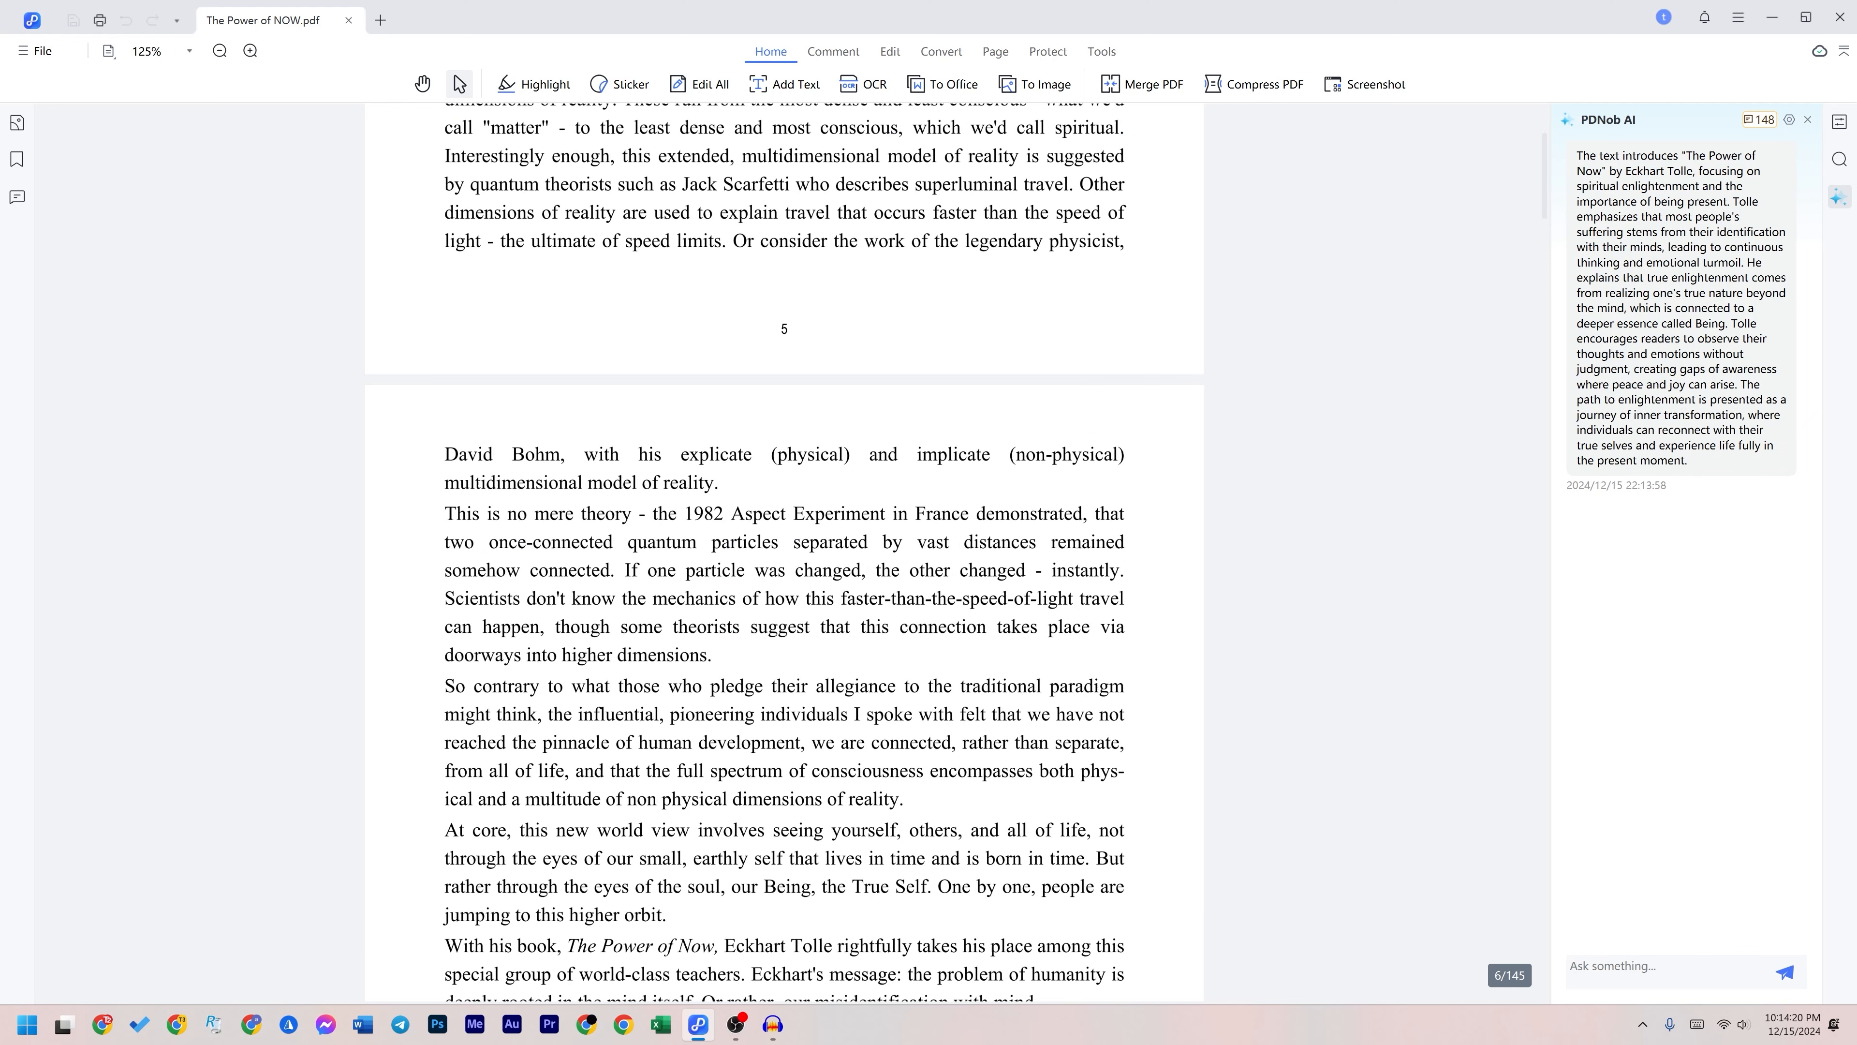
{"action": "scroll", "coordinate": [1043, 500], "scroll_direction": "down", "scroll_amount": 10}
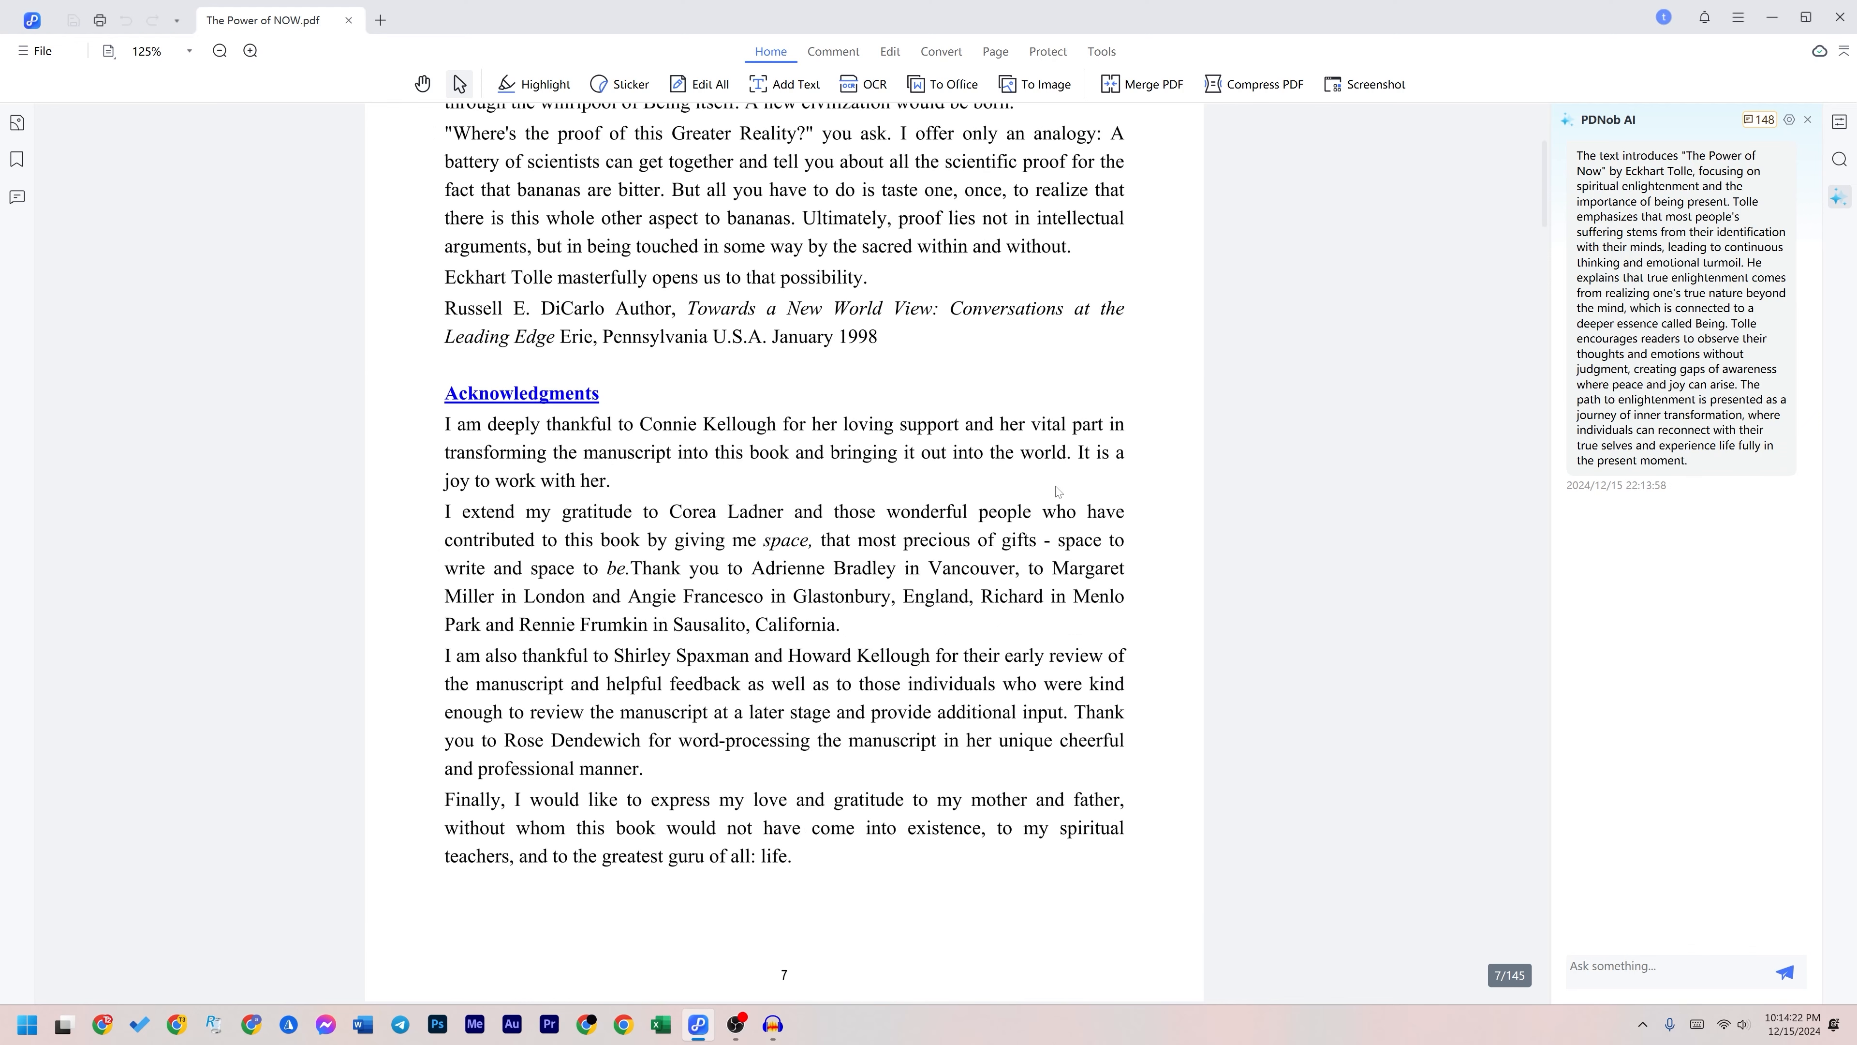
{"action": "scroll", "coordinate": [1058, 491], "scroll_direction": "down", "scroll_amount": 8}
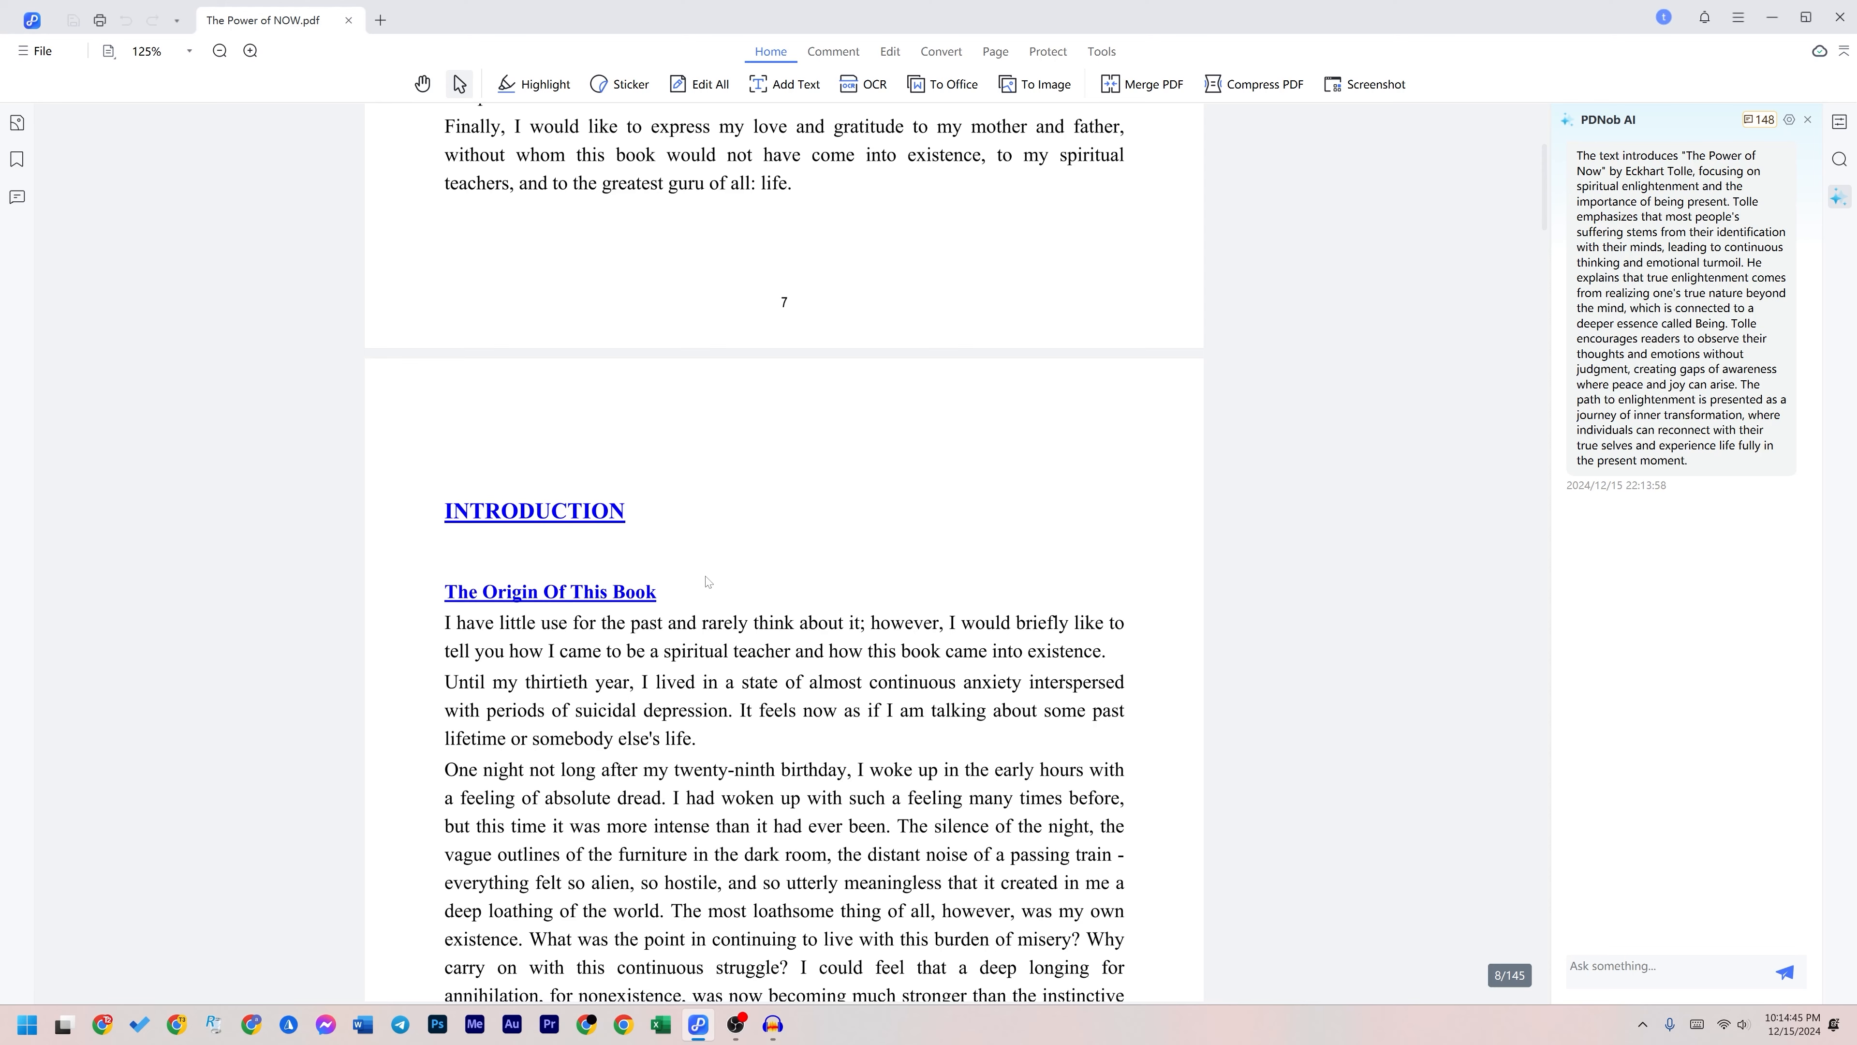
{"action": "scroll", "coordinate": [707, 581], "scroll_direction": "down", "scroll_amount": 20}
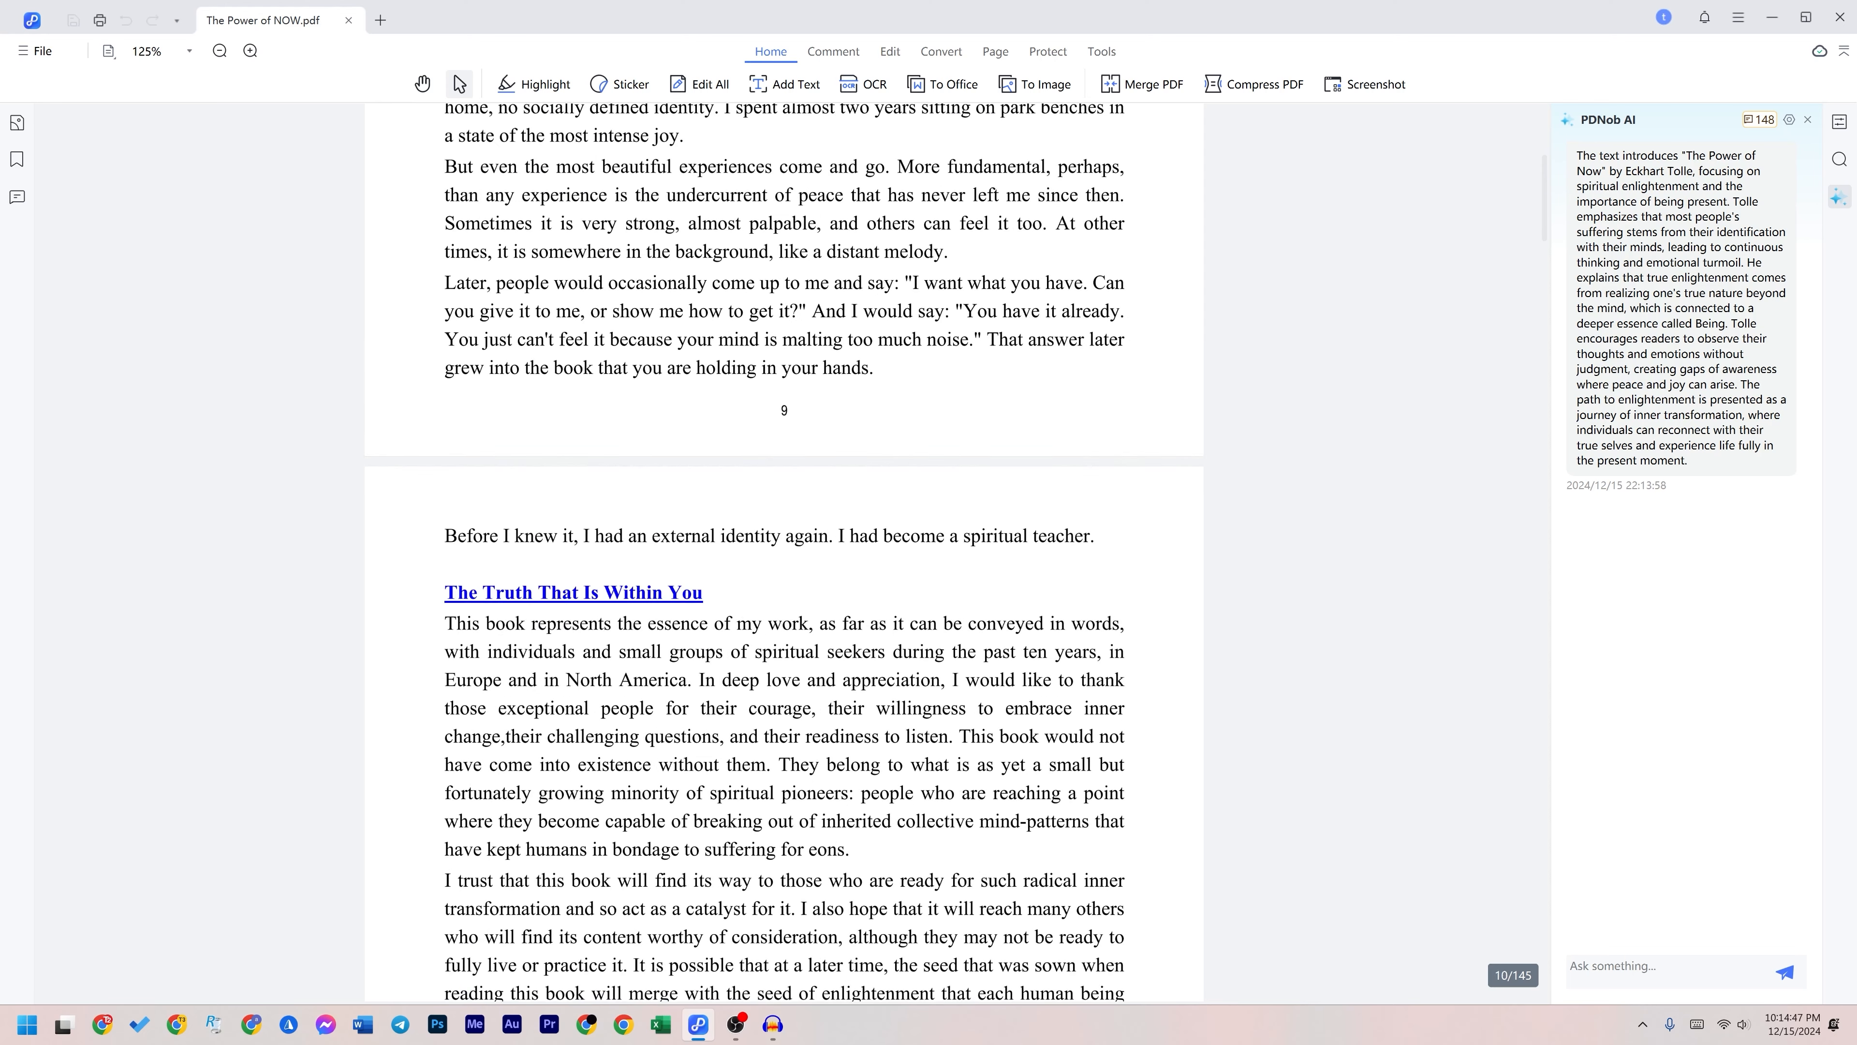
{"action": "scroll", "coordinate": [784, 549], "scroll_direction": "up", "scroll_amount": 20}
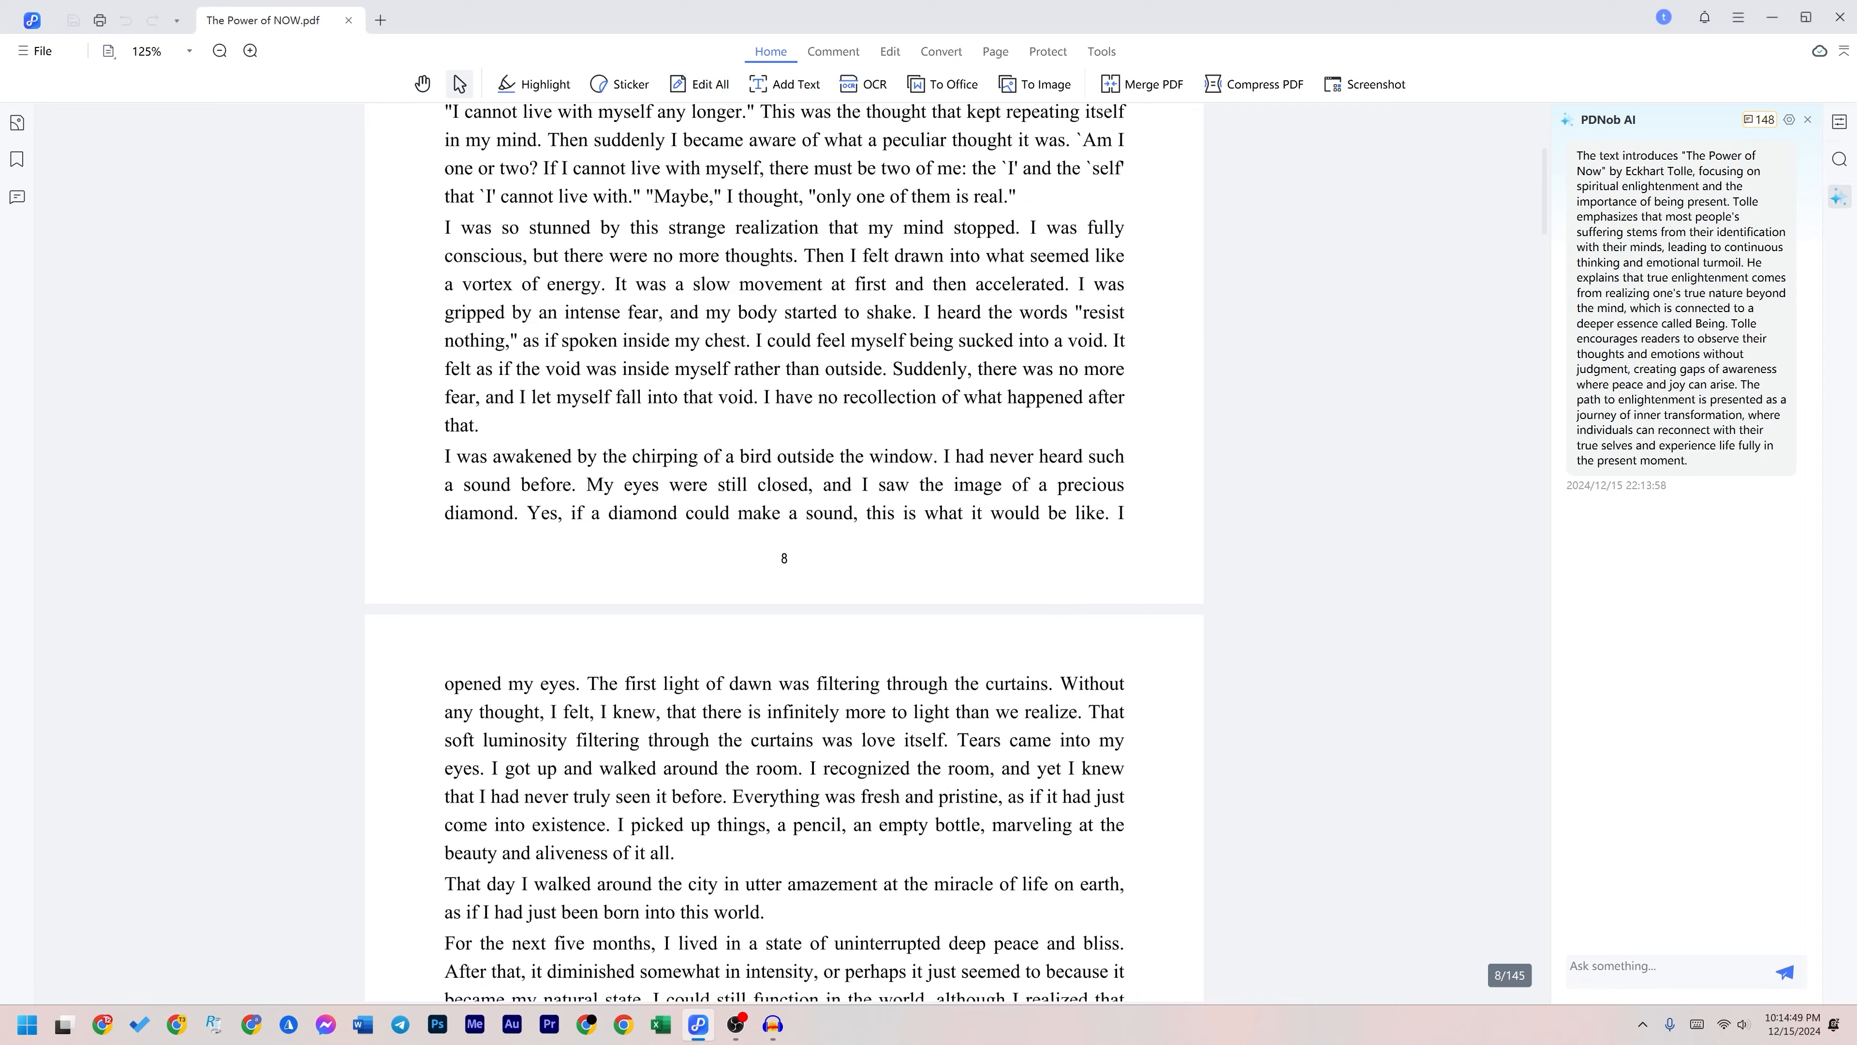
{"action": "scroll", "coordinate": [784, 548], "scroll_direction": "down", "scroll_amount": 15}
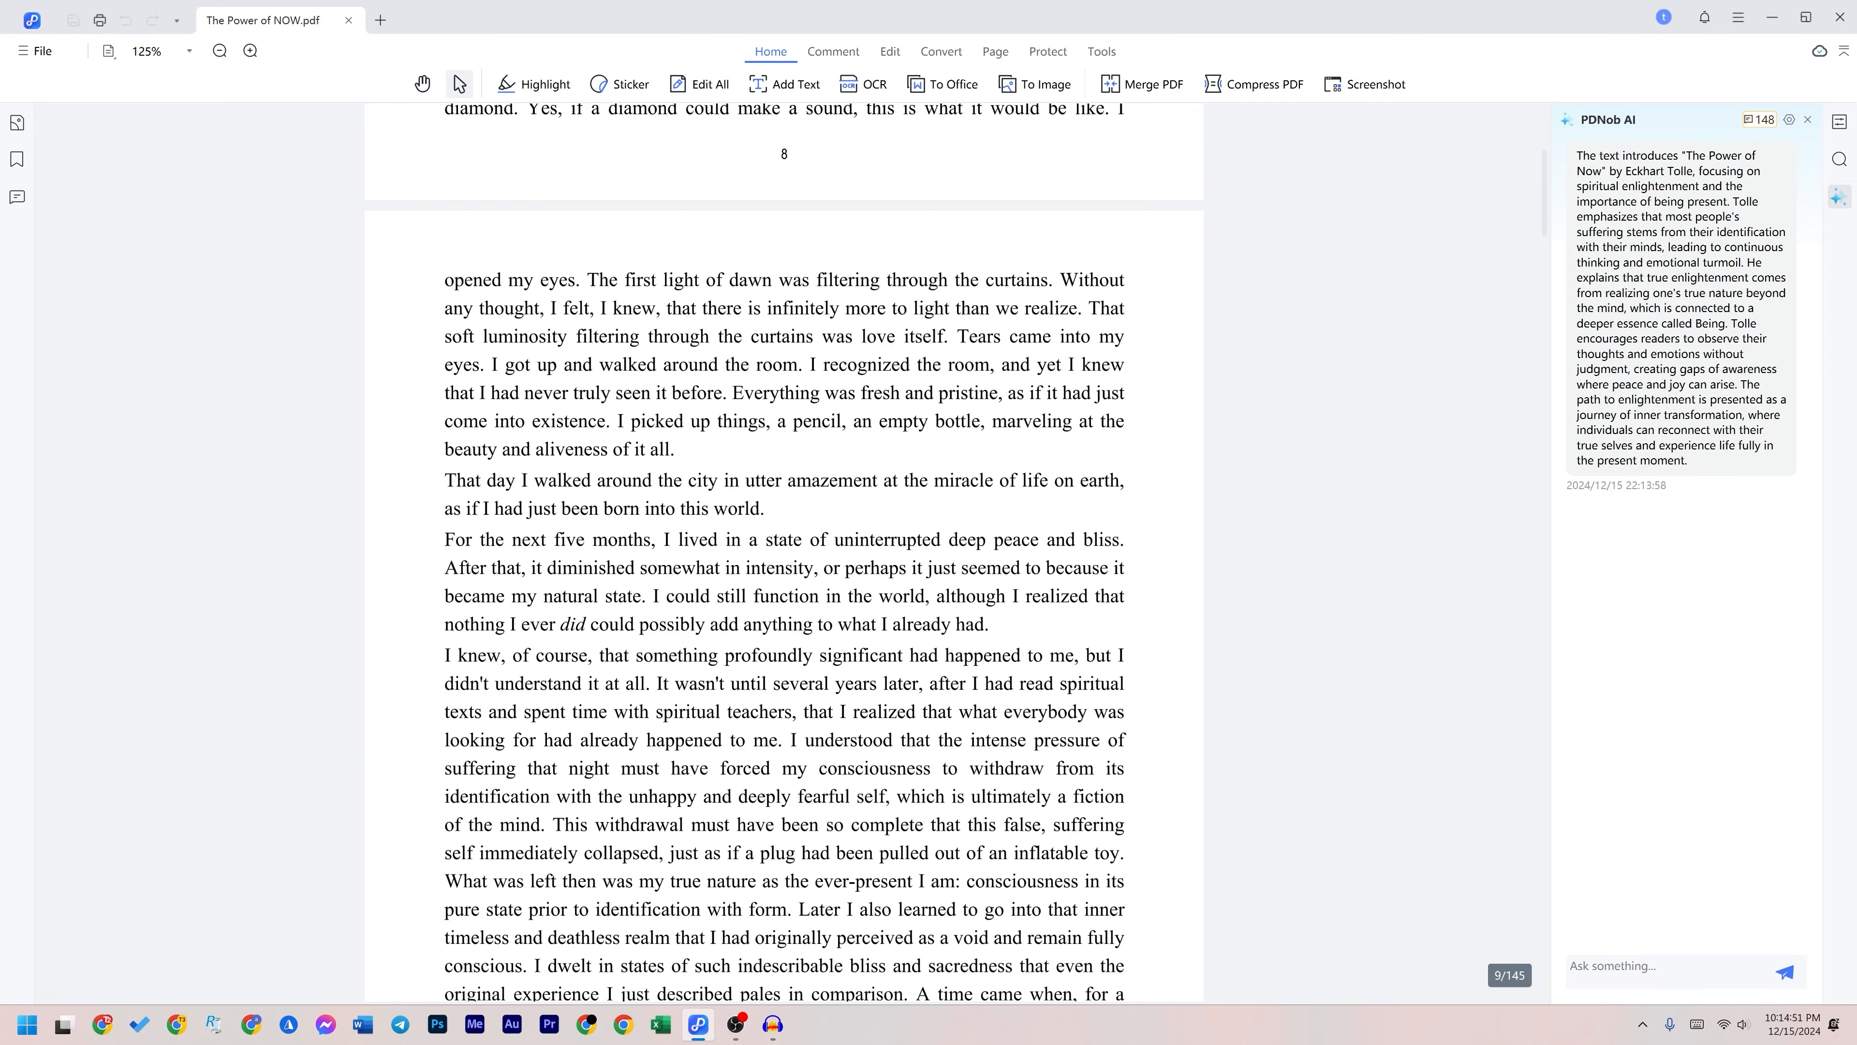
{"action": "scroll", "coordinate": [784, 548], "scroll_direction": "up", "scroll_amount": 12}
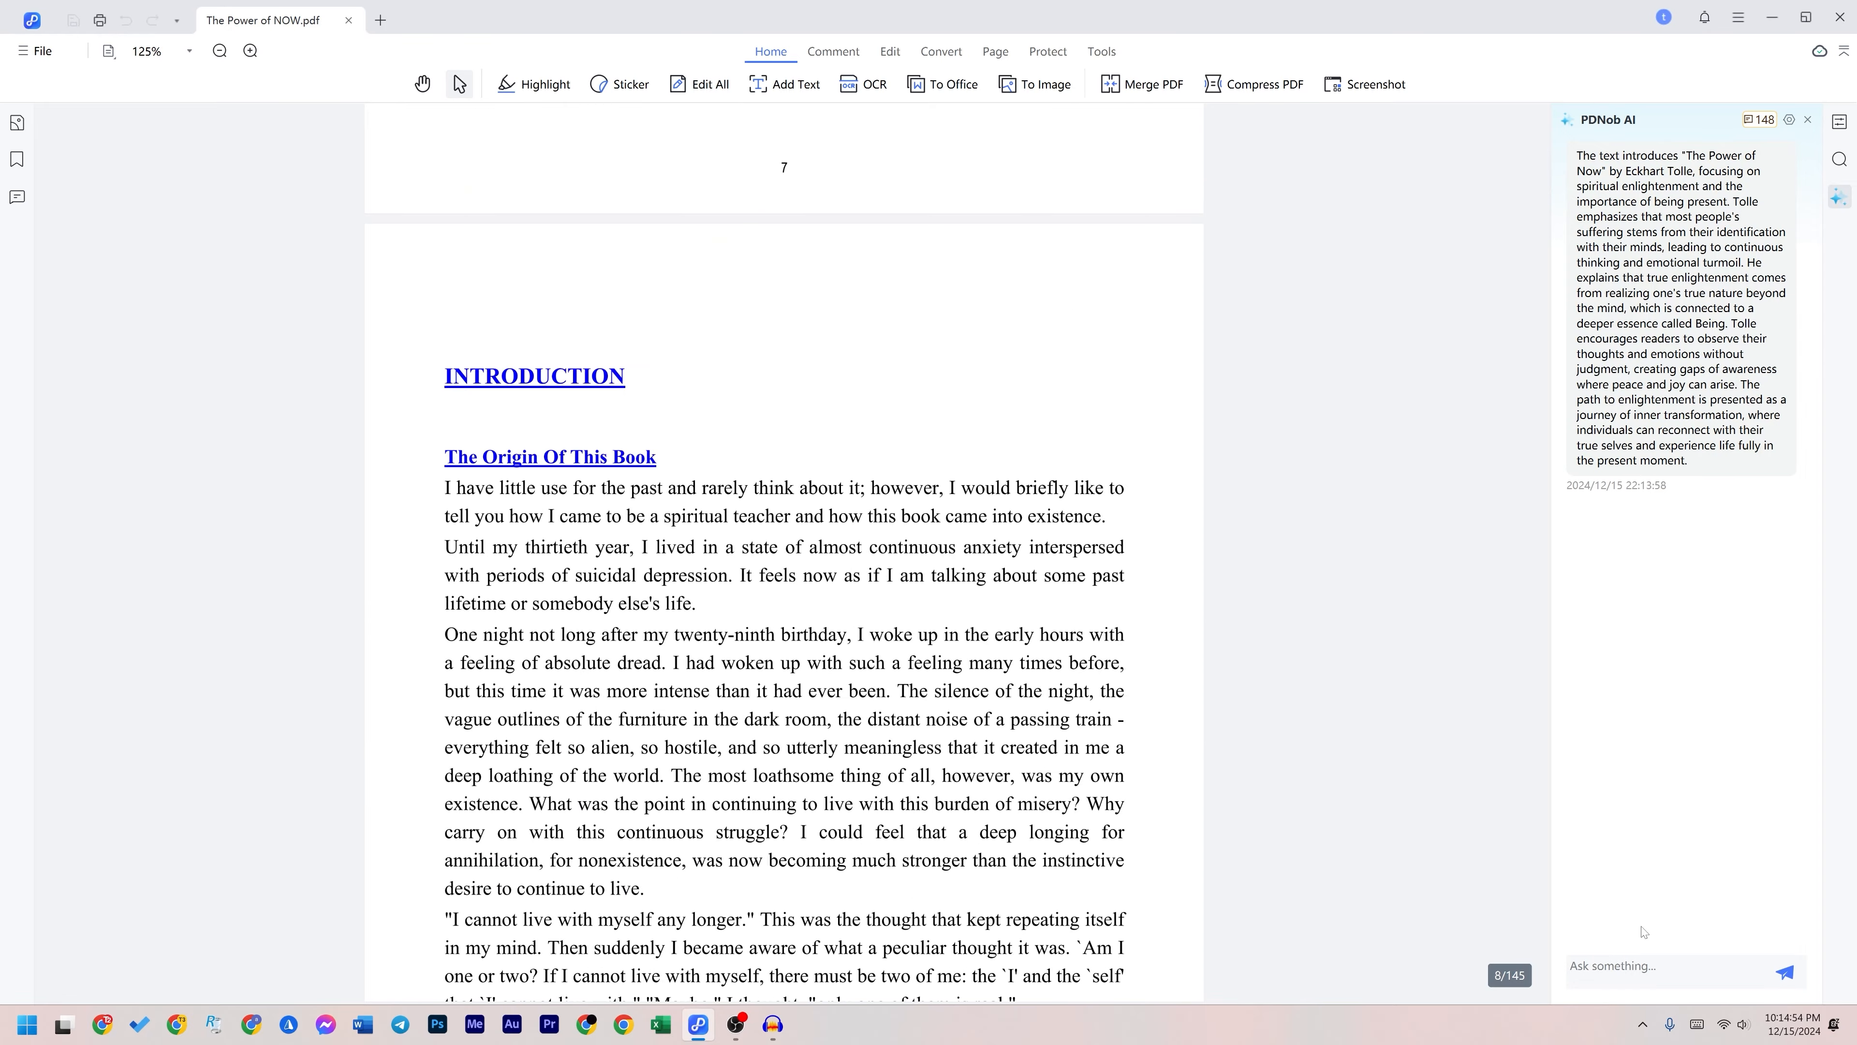
{"action": "left_click", "coordinate": [1638, 966]}
{"action": "type", "text": "summarize the origin of this book"}
{"action": "key", "text": "Return"}
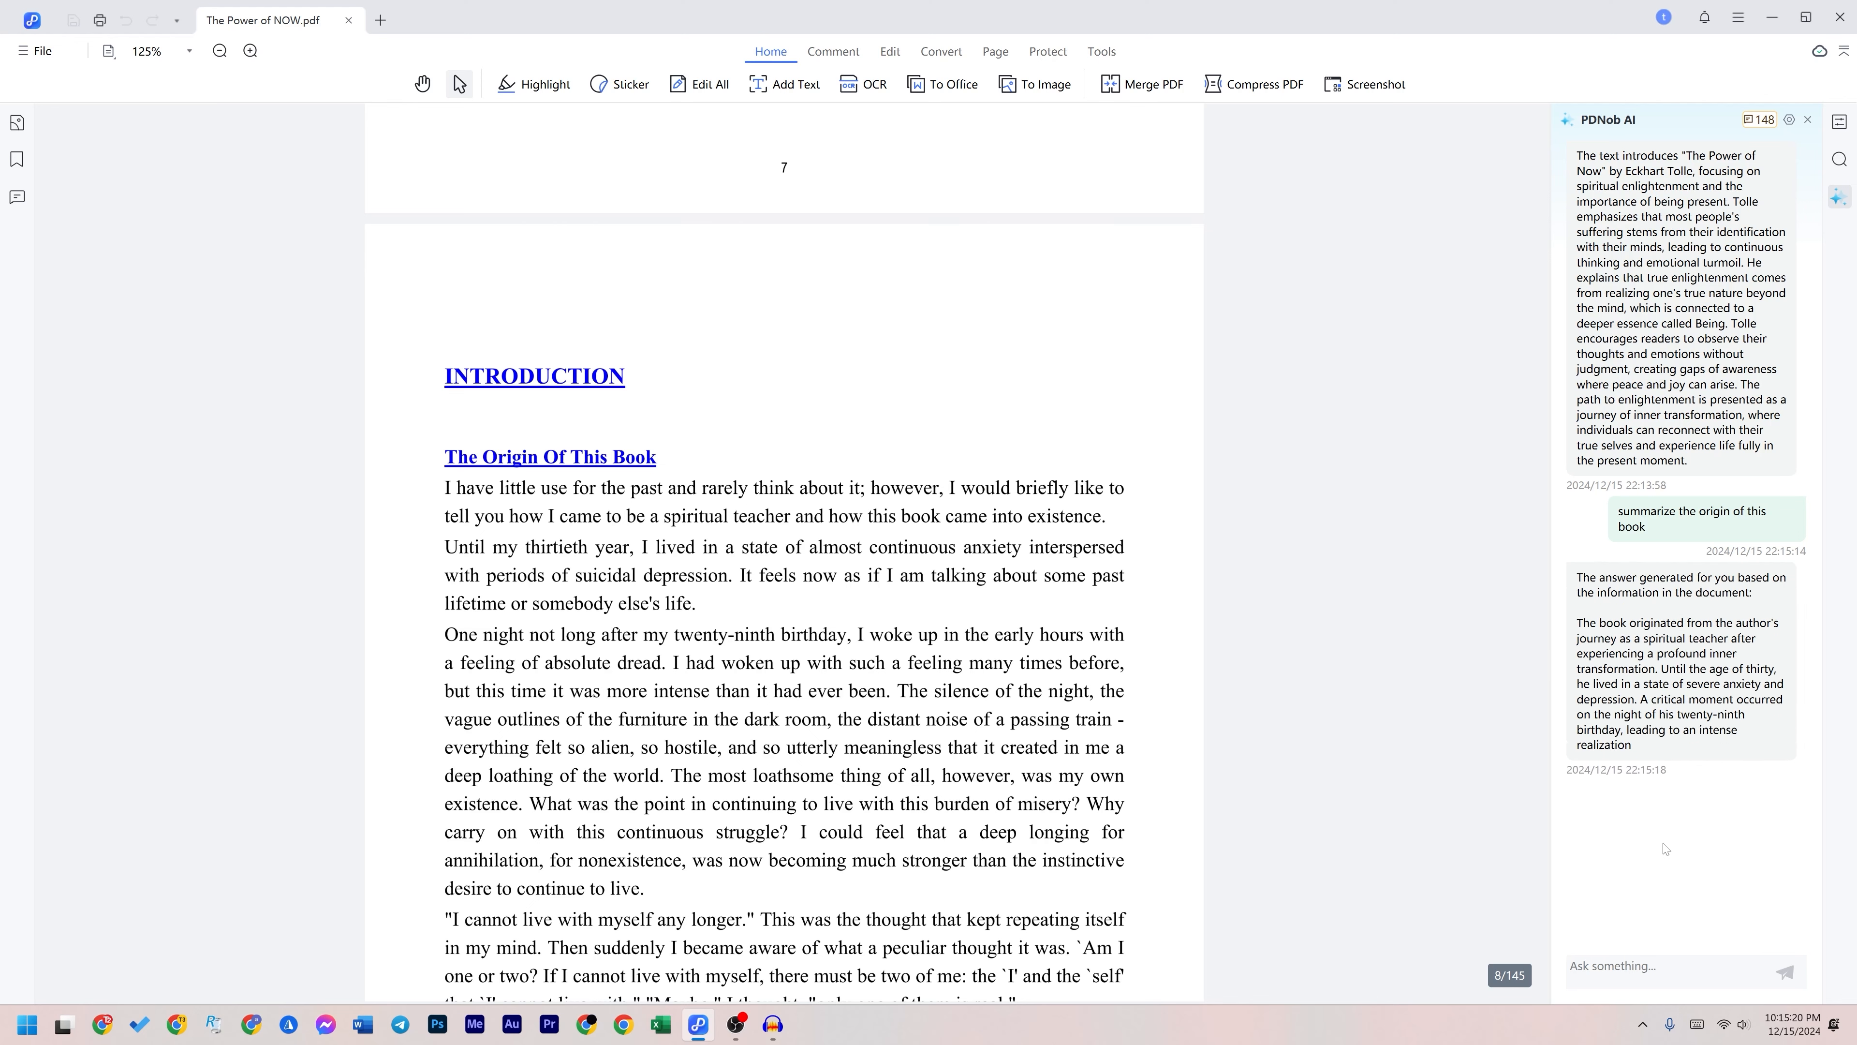
Step: Find the section on page 16 and ask the AI assistant to "summaraize freeing yourself from your mind"
{"action": "scroll", "coordinate": [807, 693], "scroll_direction": "down", "scroll_amount": 10}
{"action": "scroll", "coordinate": [807, 694], "scroll_direction": "down", "scroll_amount": 8}
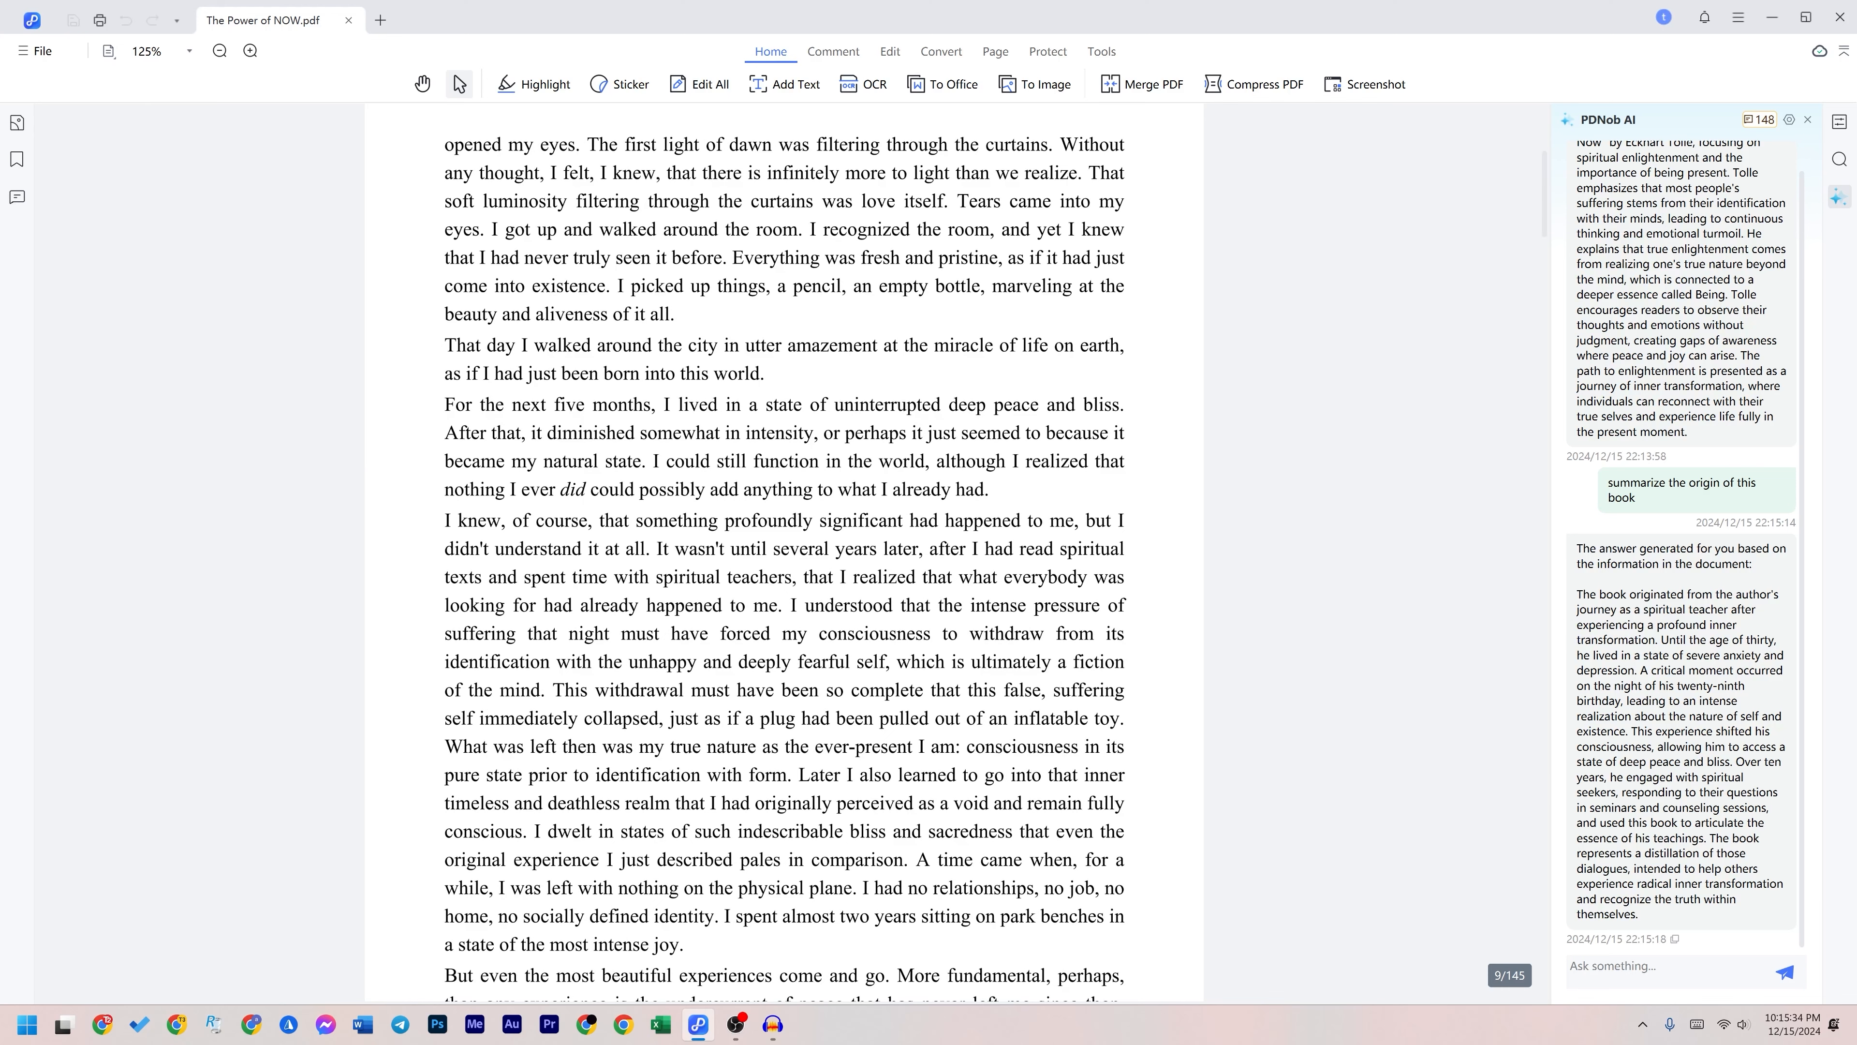
{"action": "scroll", "coordinate": [784, 548], "scroll_direction": "down", "scroll_amount": 20}
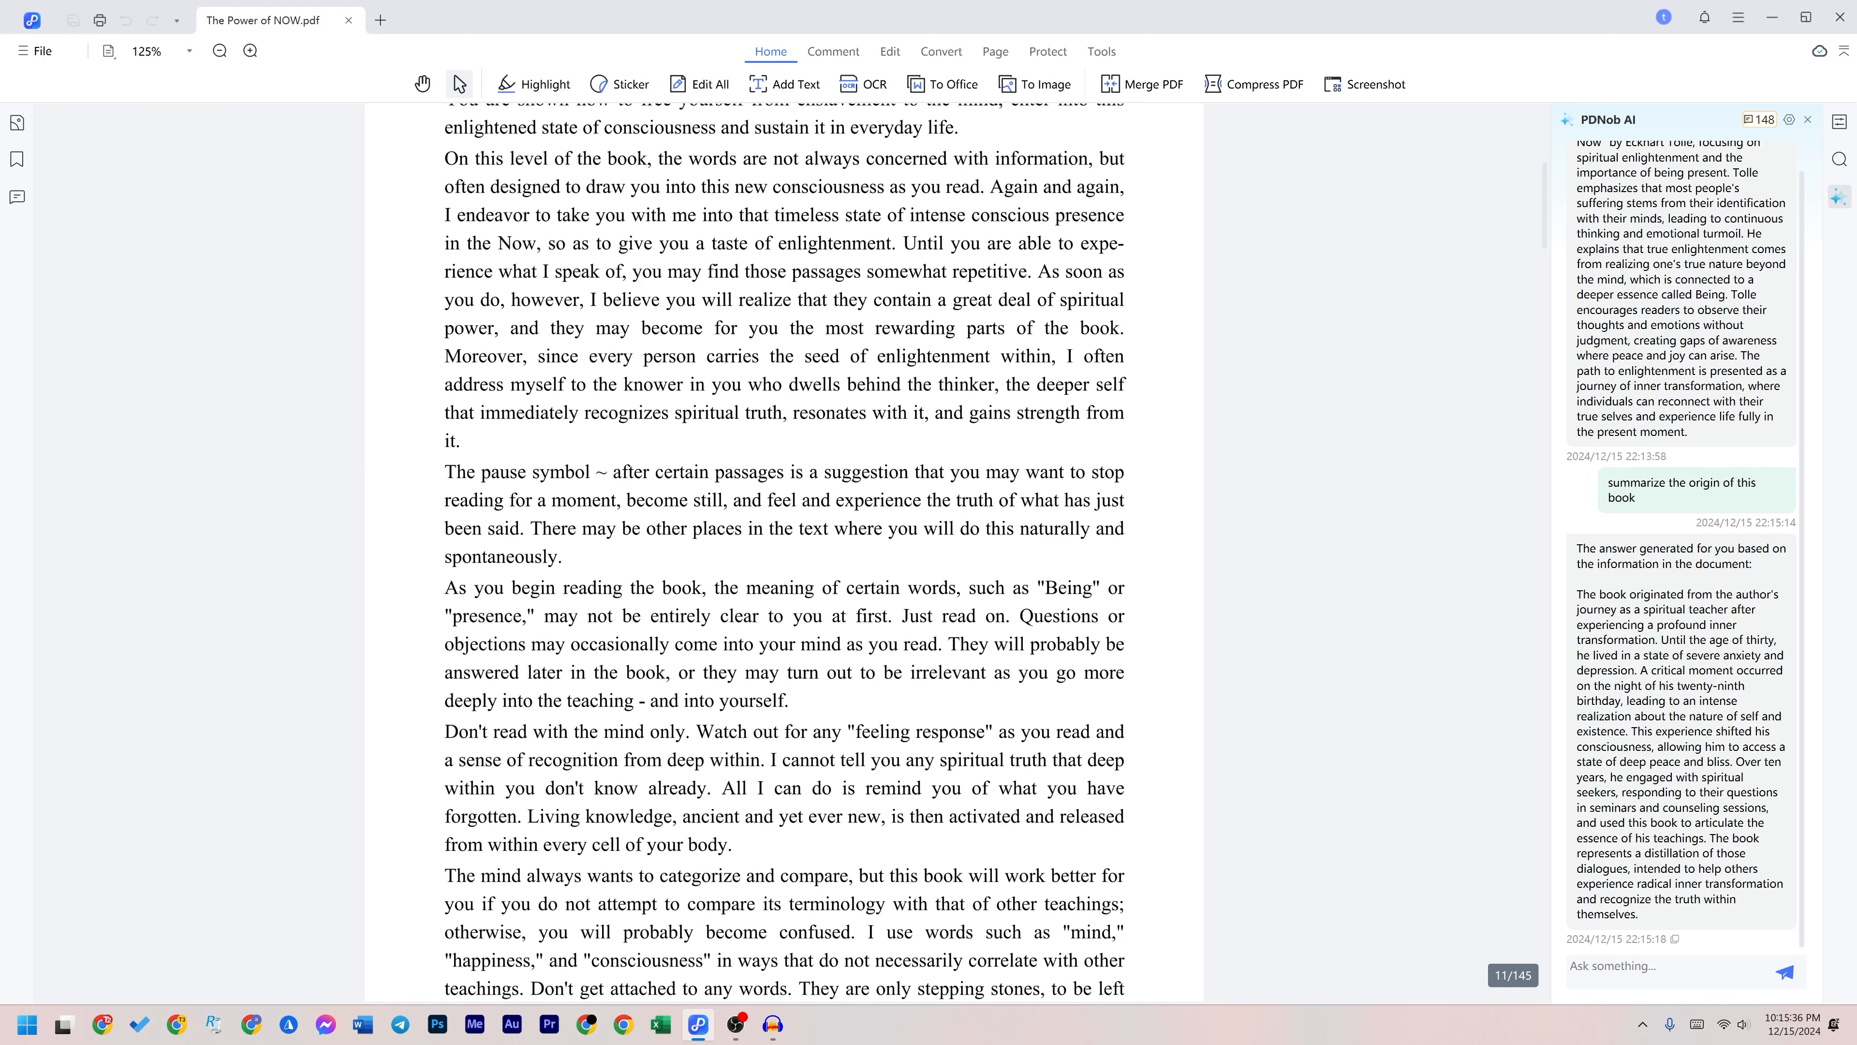
{"action": "scroll", "coordinate": [1354, 755], "scroll_direction": "down", "scroll_amount": 20}
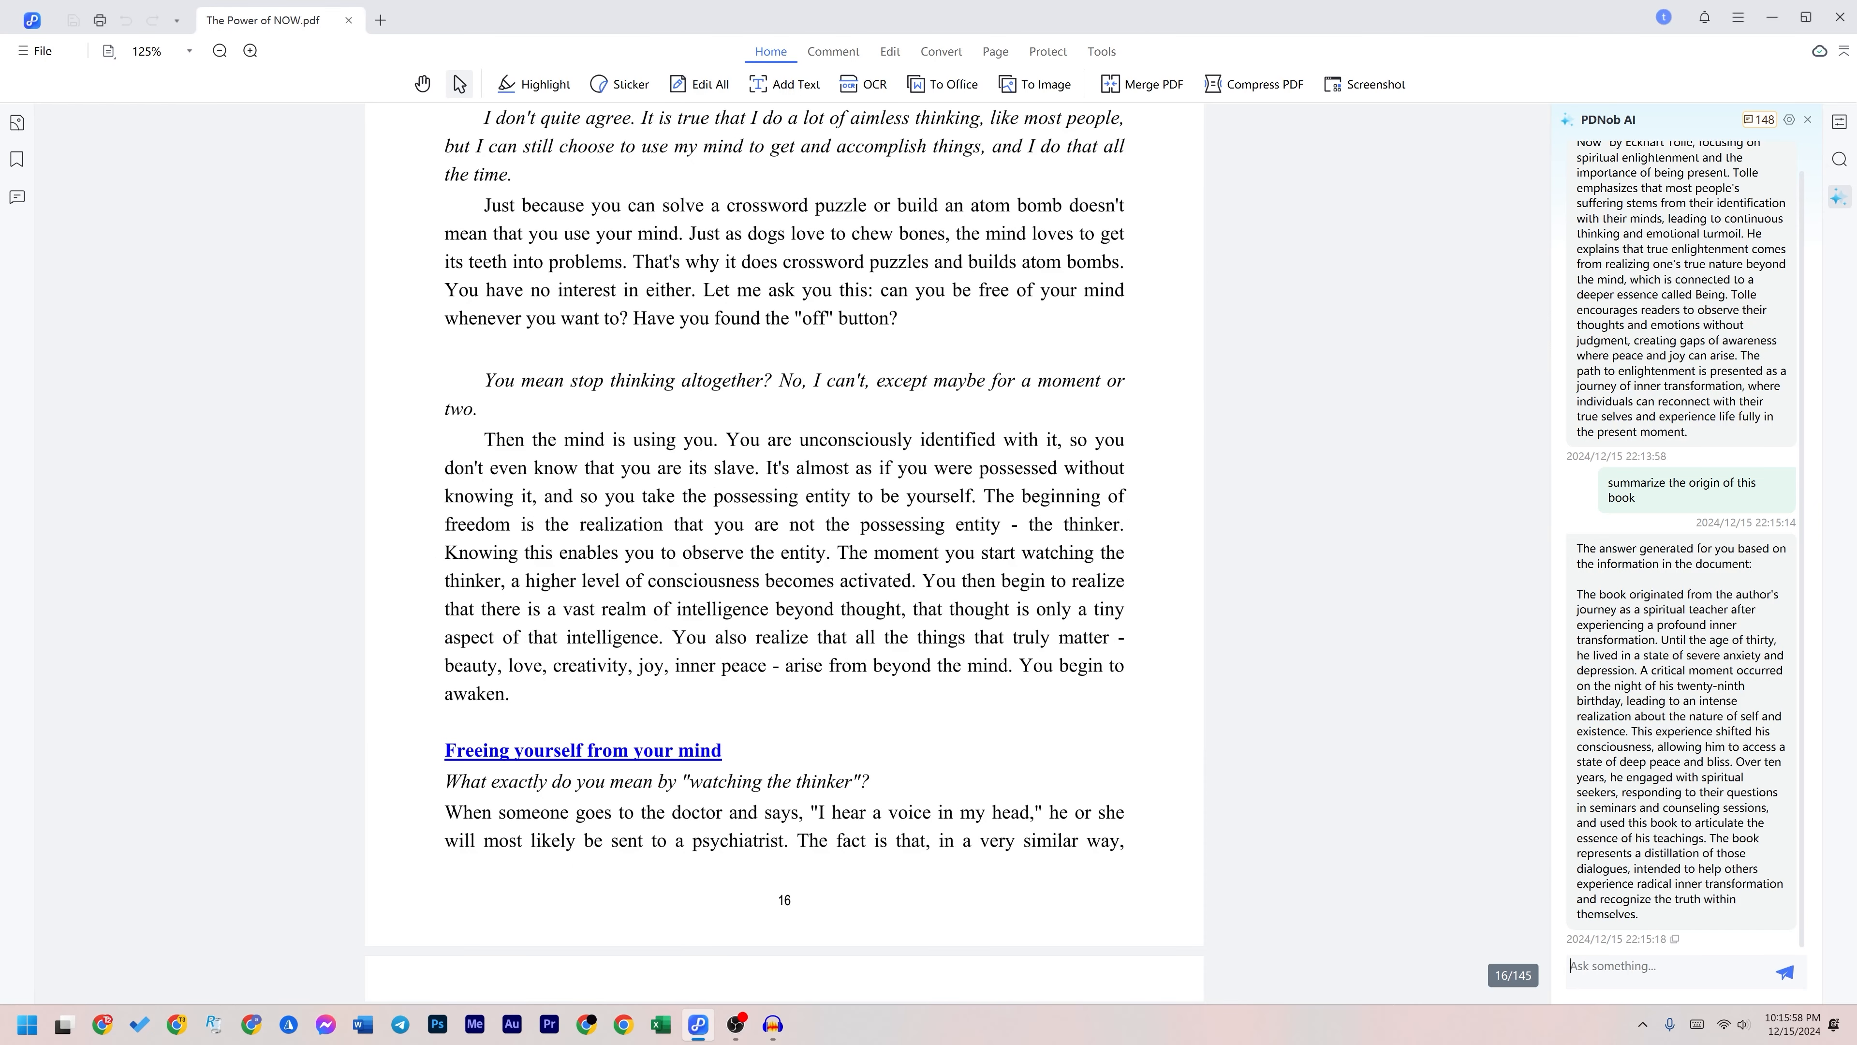
{"action": "type", "text": "summaraize"}
{"action": "type", "text": "freeing your self"}
{"action": "key", "text": "Return"}
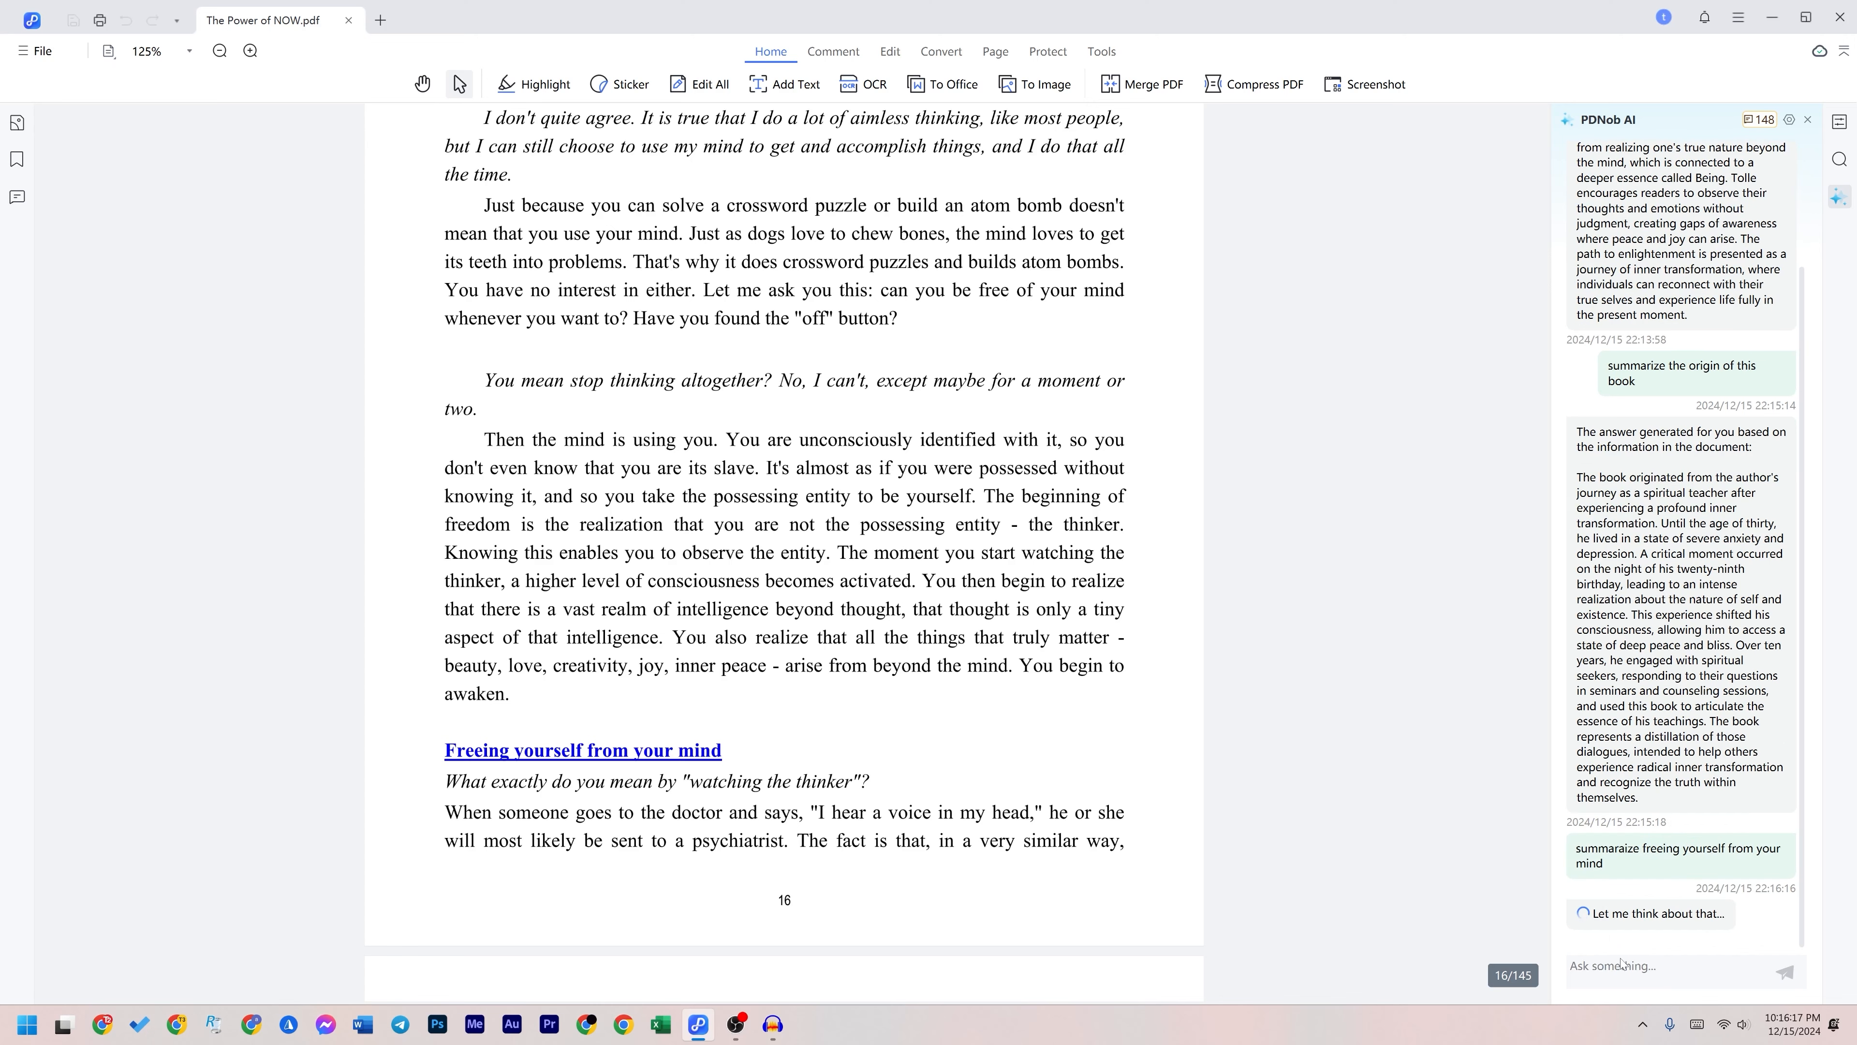
Step: Read the AI answer about freeing yourself from your mind alongside pages 18 and 19, and close the assistant
{"action": "scroll", "coordinate": [1021, 800], "scroll_direction": "down", "scroll_amount": 20}
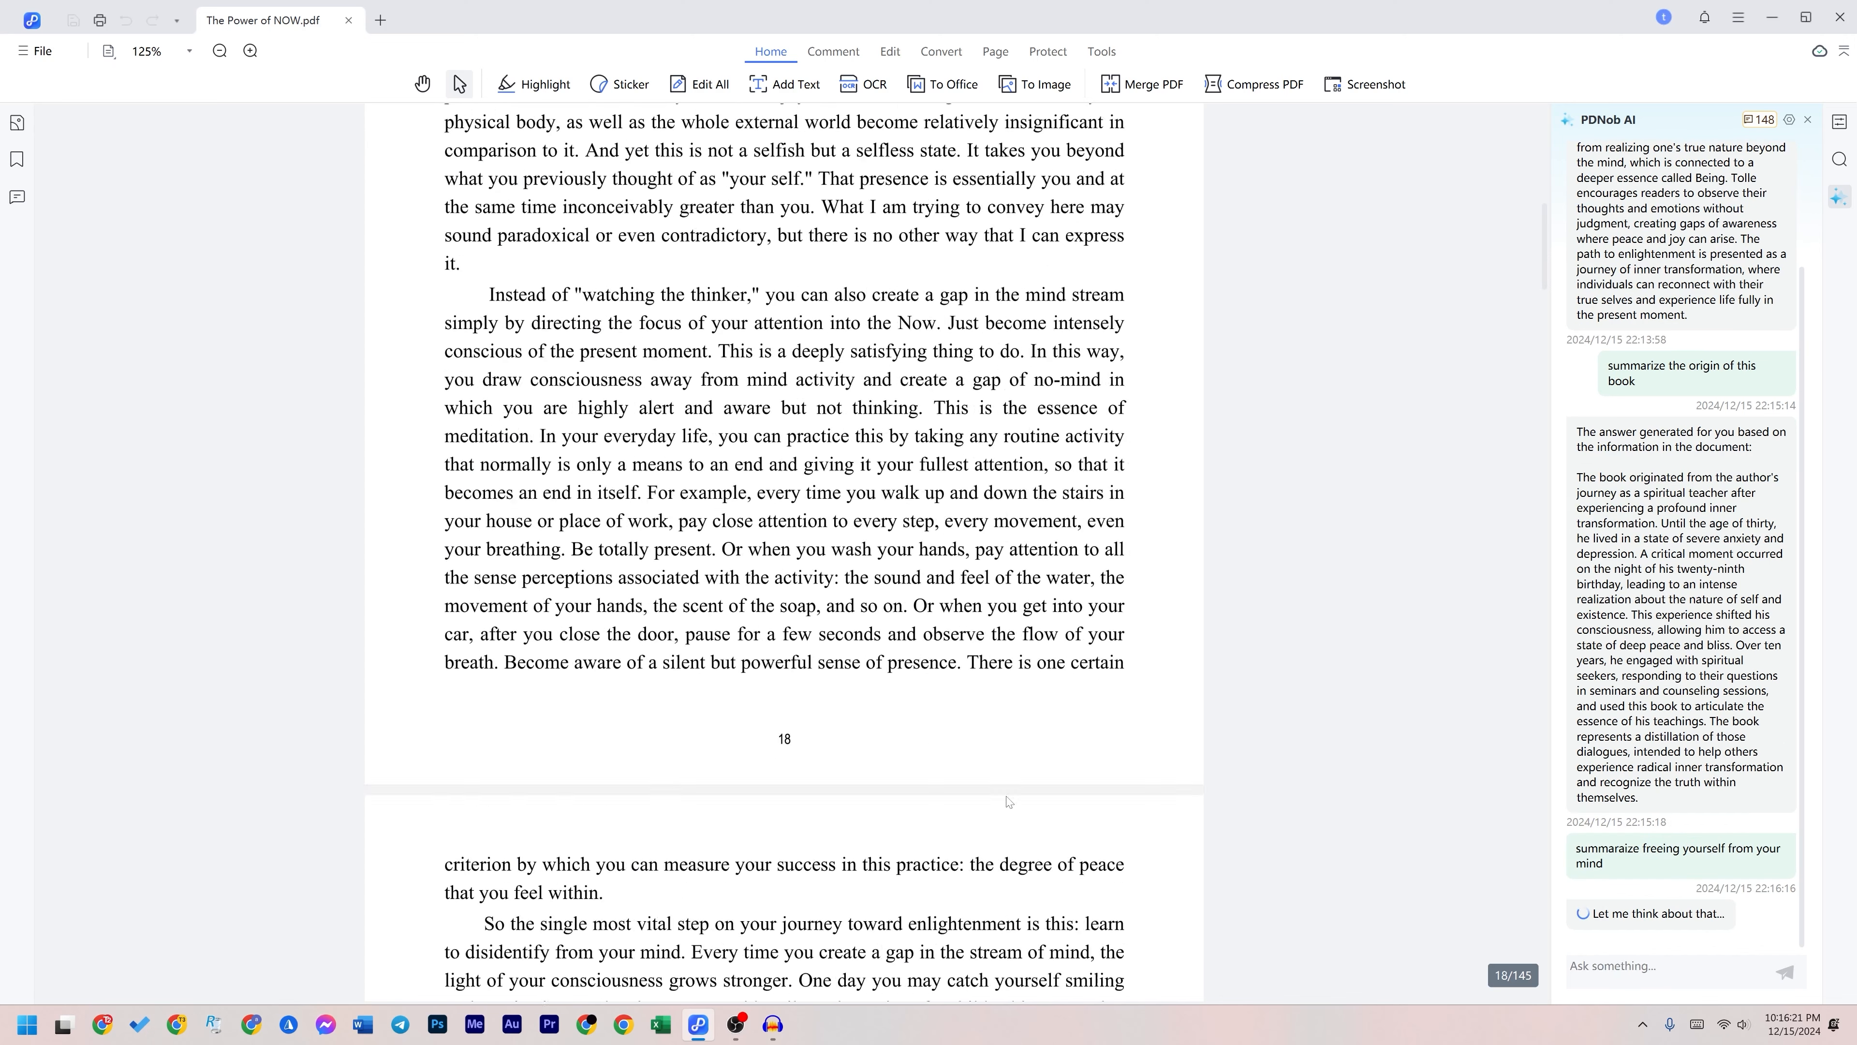
{"action": "scroll", "coordinate": [1021, 800], "scroll_direction": "up", "scroll_amount": 6}
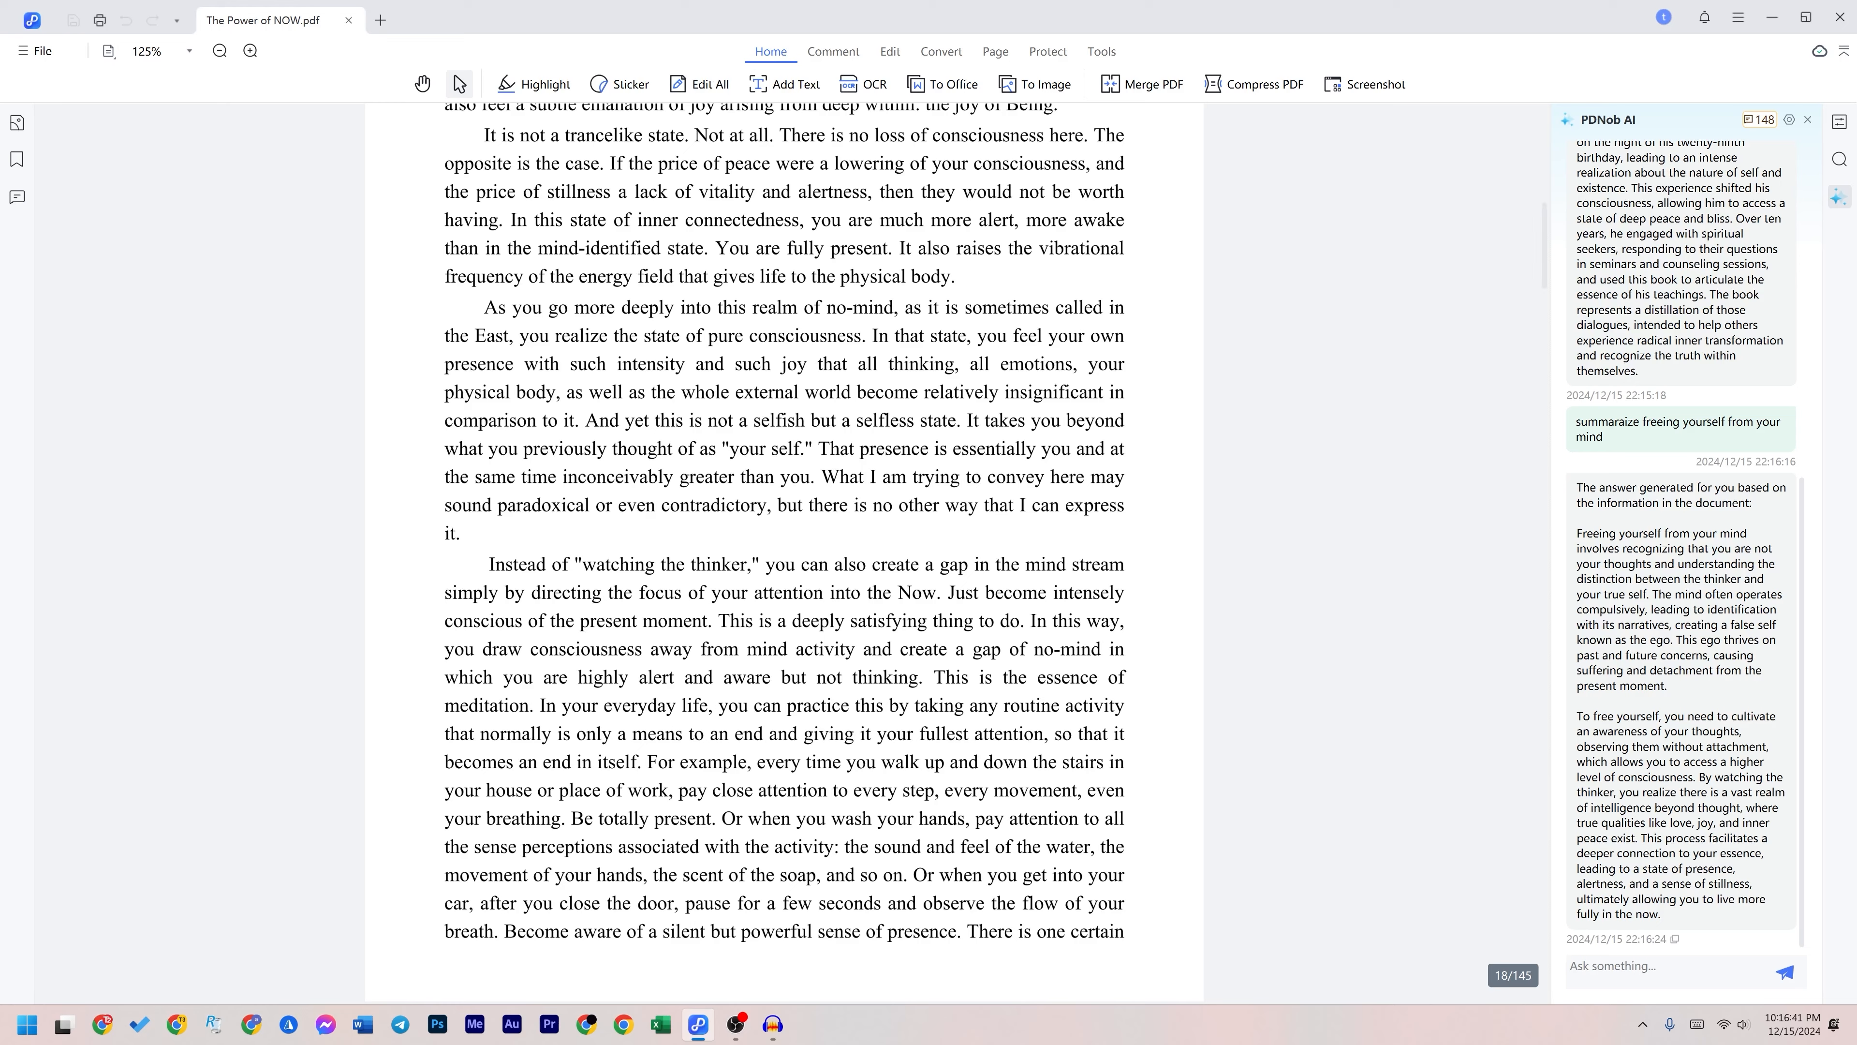
{"action": "scroll", "coordinate": [1021, 800], "scroll_direction": "down", "scroll_amount": 6}
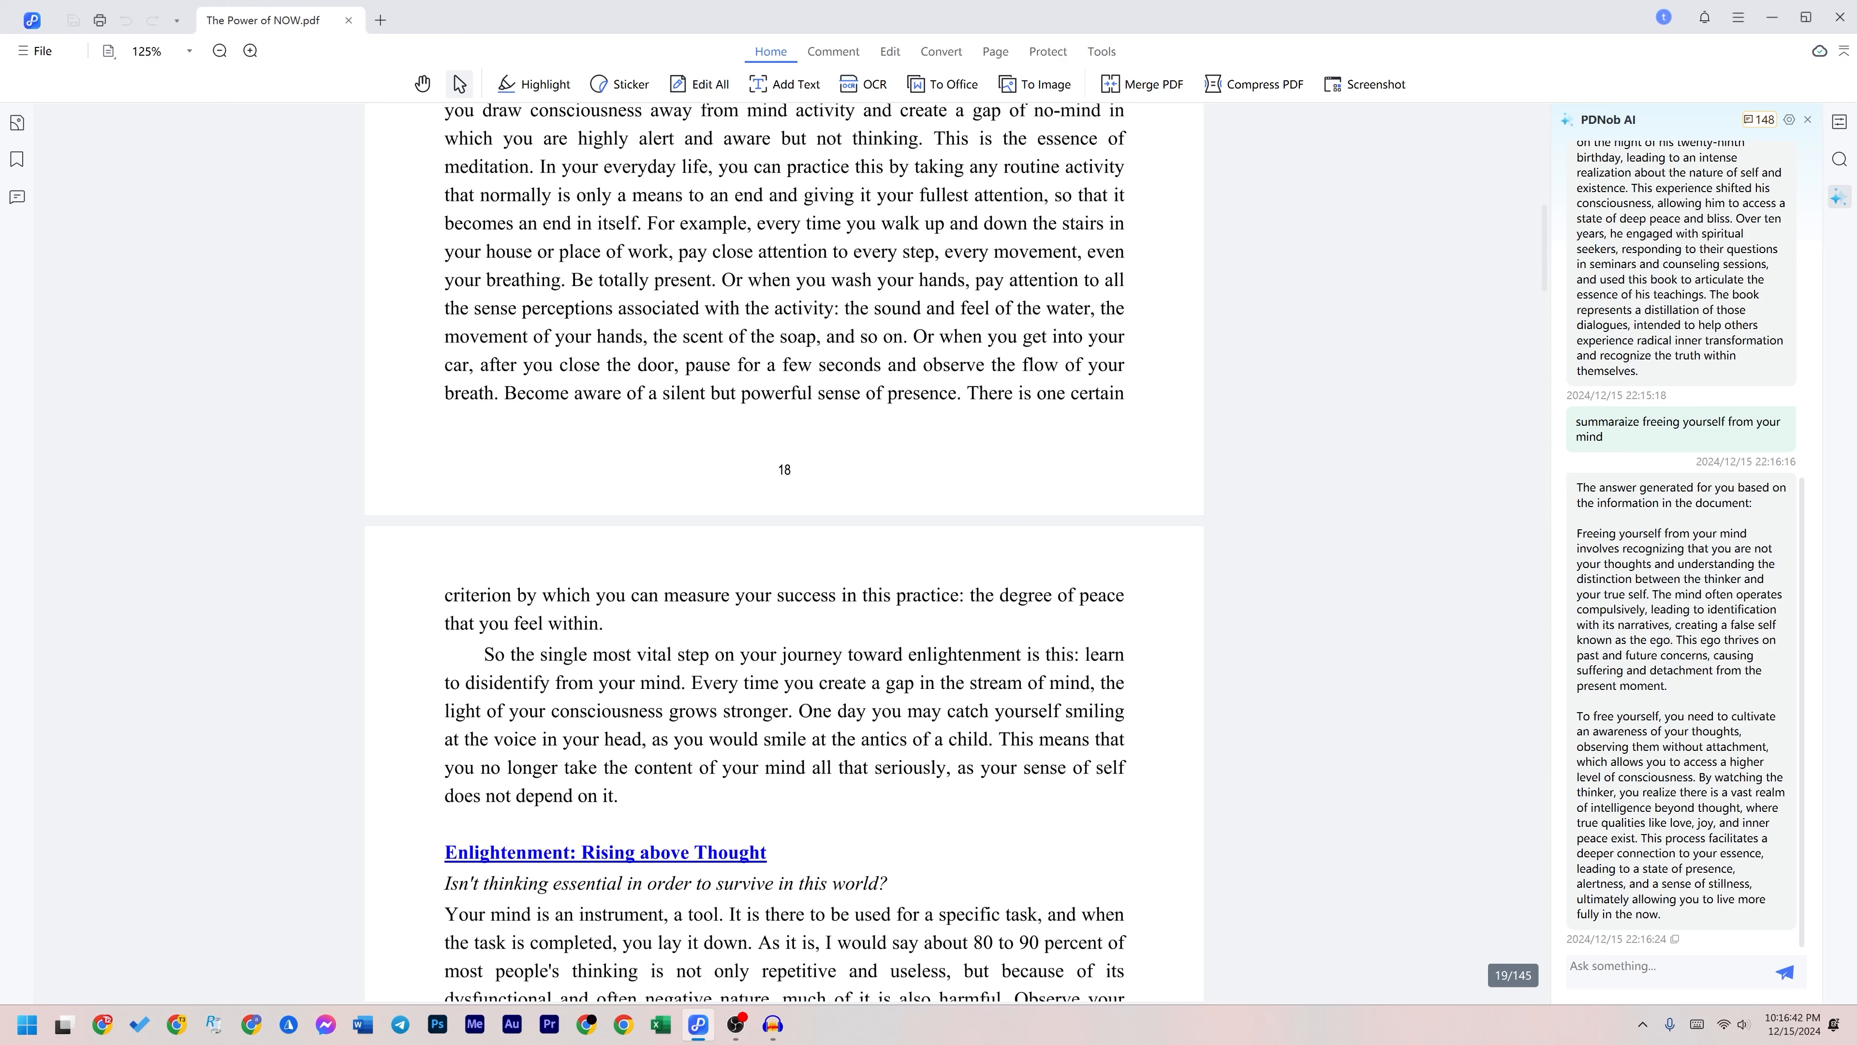
{"action": "left_click_drag", "start_coordinate": [1584, 533], "coordinate": [1759, 898]}
{"action": "left_click", "coordinate": [1759, 898]}
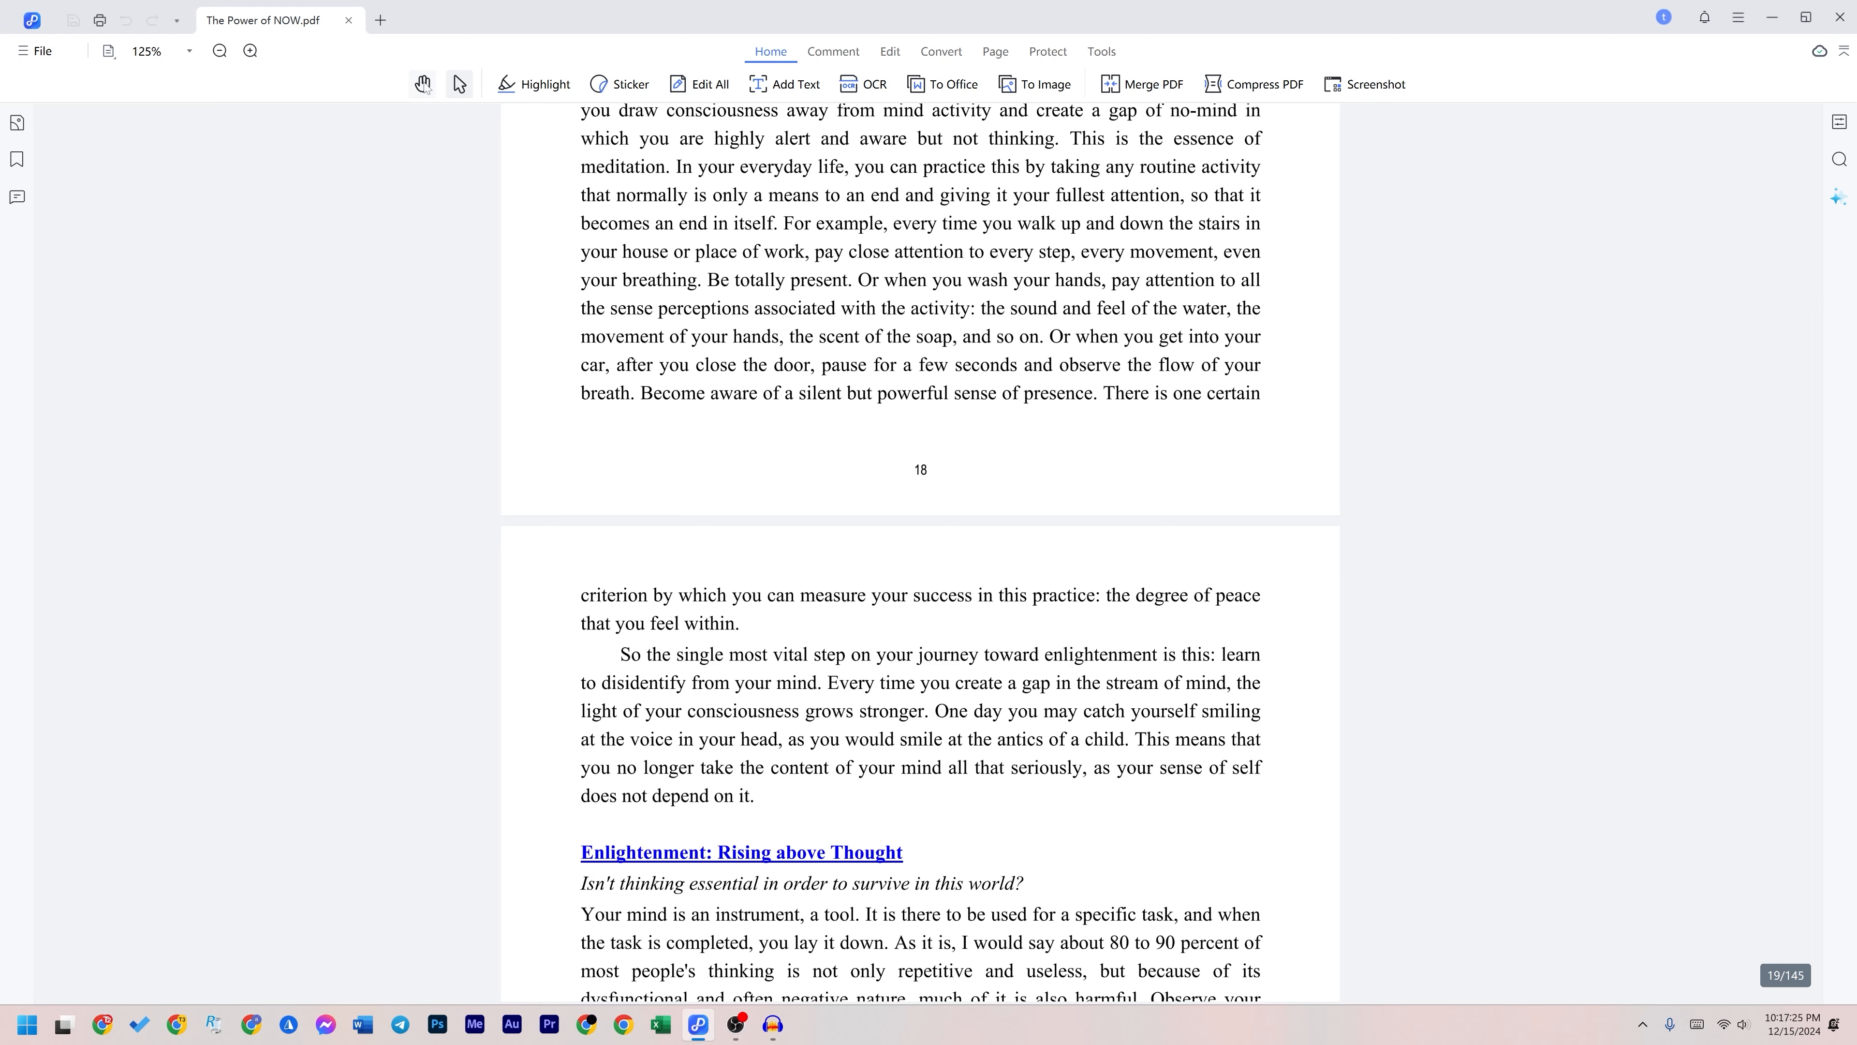
Step: Try the Hand tool on pages 18 and 19, and switch back to the Select tool
{"action": "left_click", "coordinate": [423, 83]}
{"action": "scroll", "coordinate": [968, 547], "scroll_direction": "up", "scroll_amount": 5}
{"action": "scroll", "coordinate": [968, 547], "scroll_direction": "down", "scroll_amount": 5}
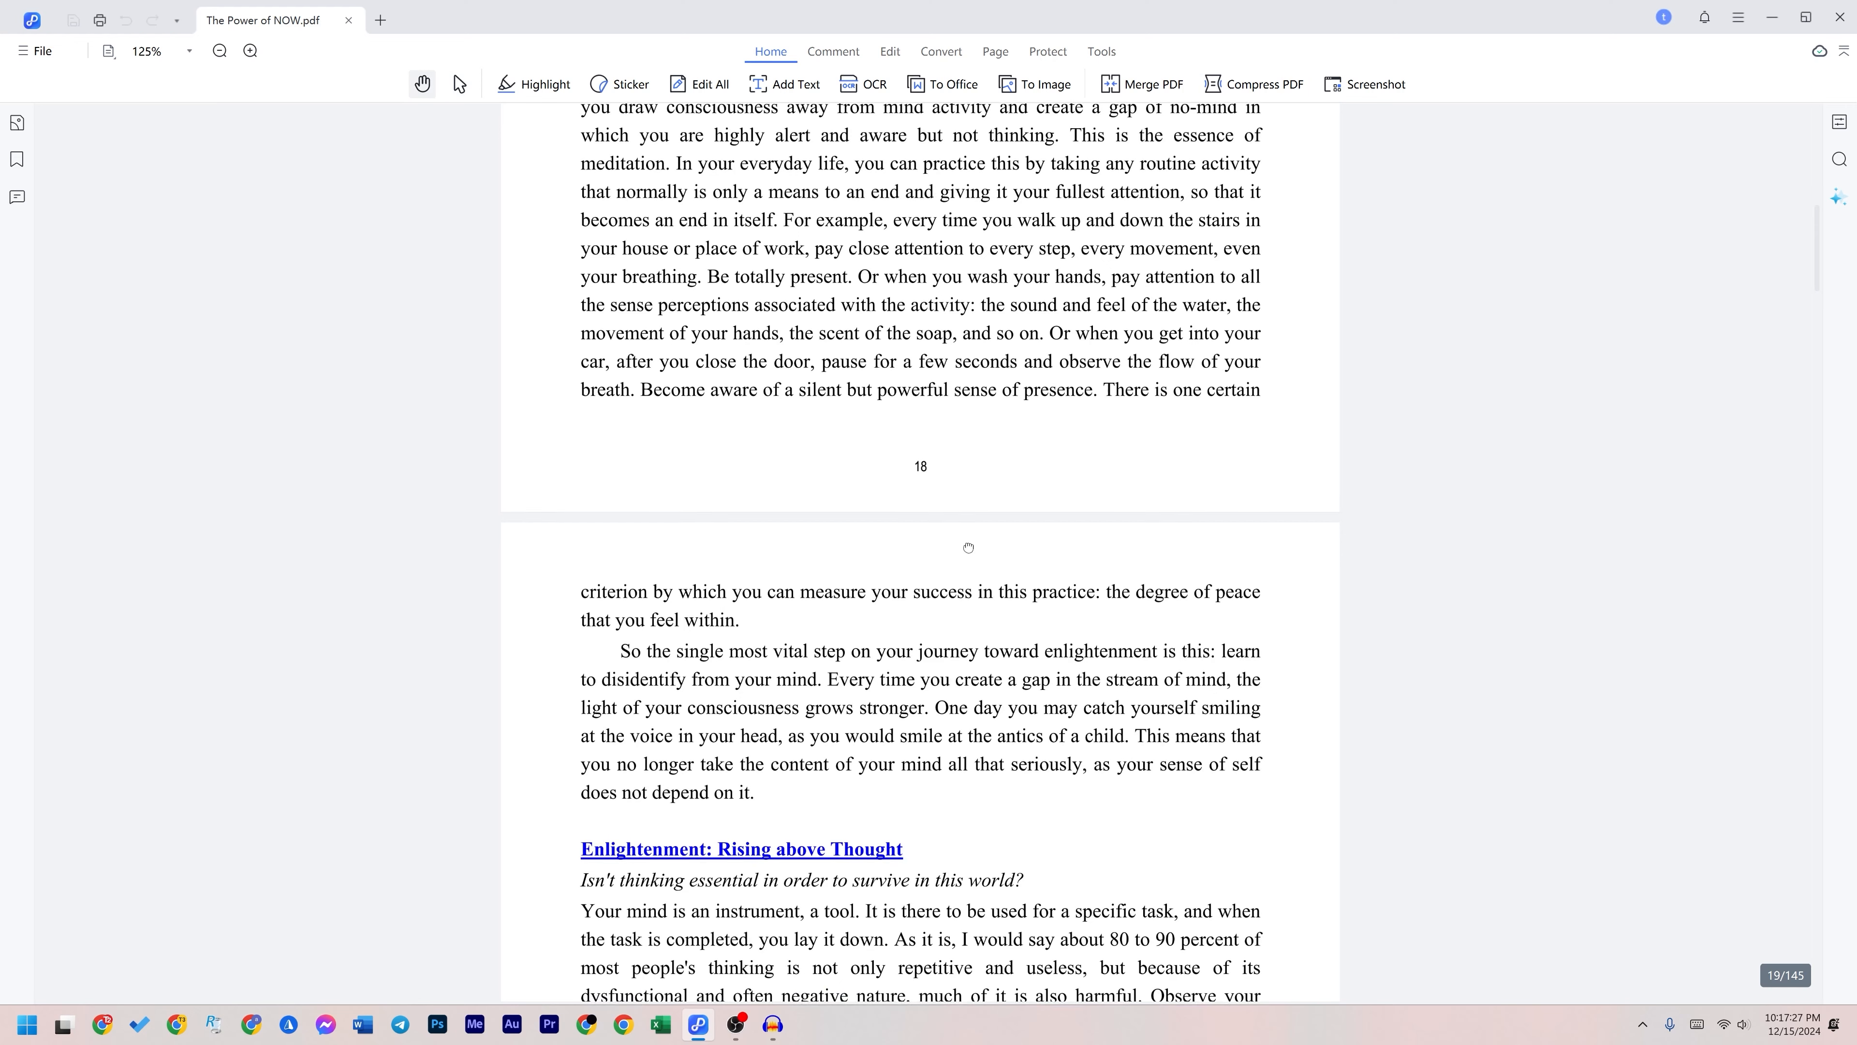
{"action": "scroll", "coordinate": [968, 547], "scroll_direction": "up", "scroll_amount": 4}
{"action": "left_click", "coordinate": [460, 83]}
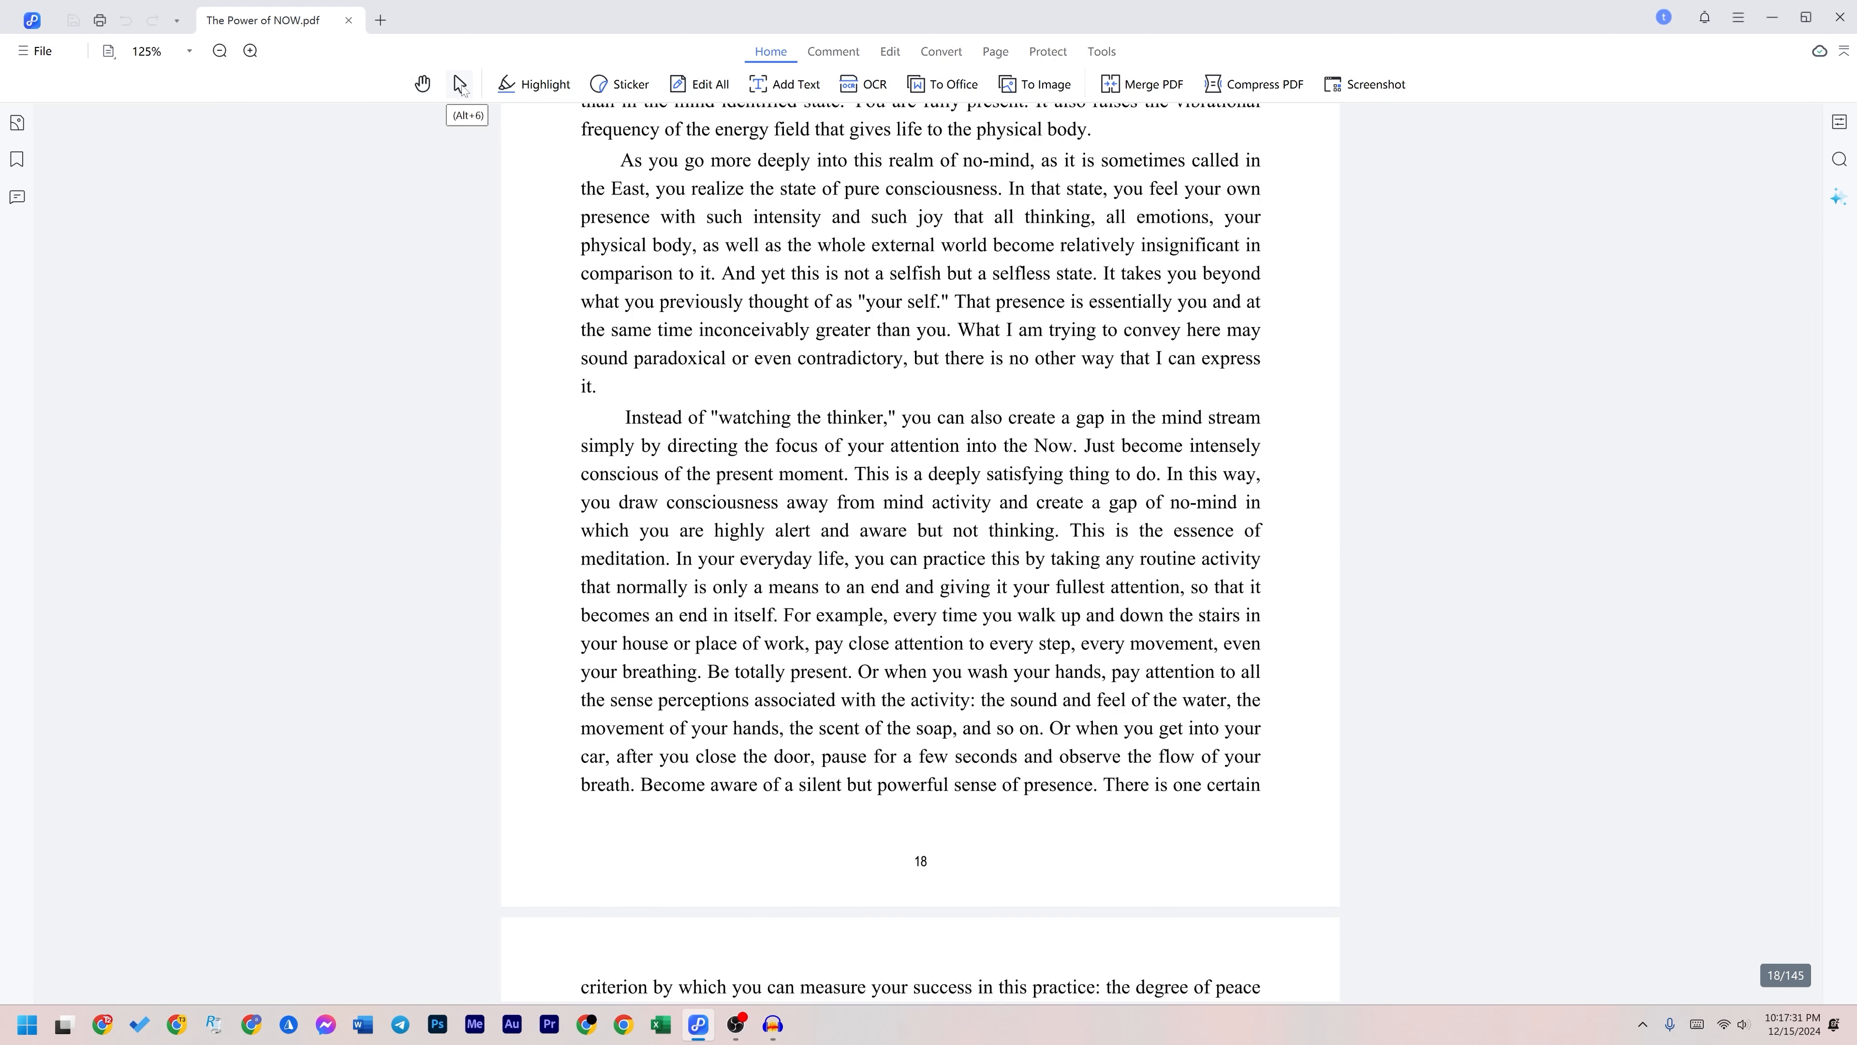
Step: Highlight the phrase "so you take the possessing entity" on page 16 with the Highlight tool
{"action": "scroll", "coordinate": [920, 512], "scroll_direction": "down", "scroll_amount": 3}
{"action": "scroll", "coordinate": [920, 512], "scroll_direction": "up", "scroll_amount": 3}
{"action": "scroll", "coordinate": [920, 512], "scroll_direction": "down", "scroll_amount": 2}
{"action": "scroll", "coordinate": [920, 513], "scroll_direction": "up", "scroll_amount": 3}
{"action": "scroll", "coordinate": [920, 512], "scroll_direction": "up", "scroll_amount": 10}
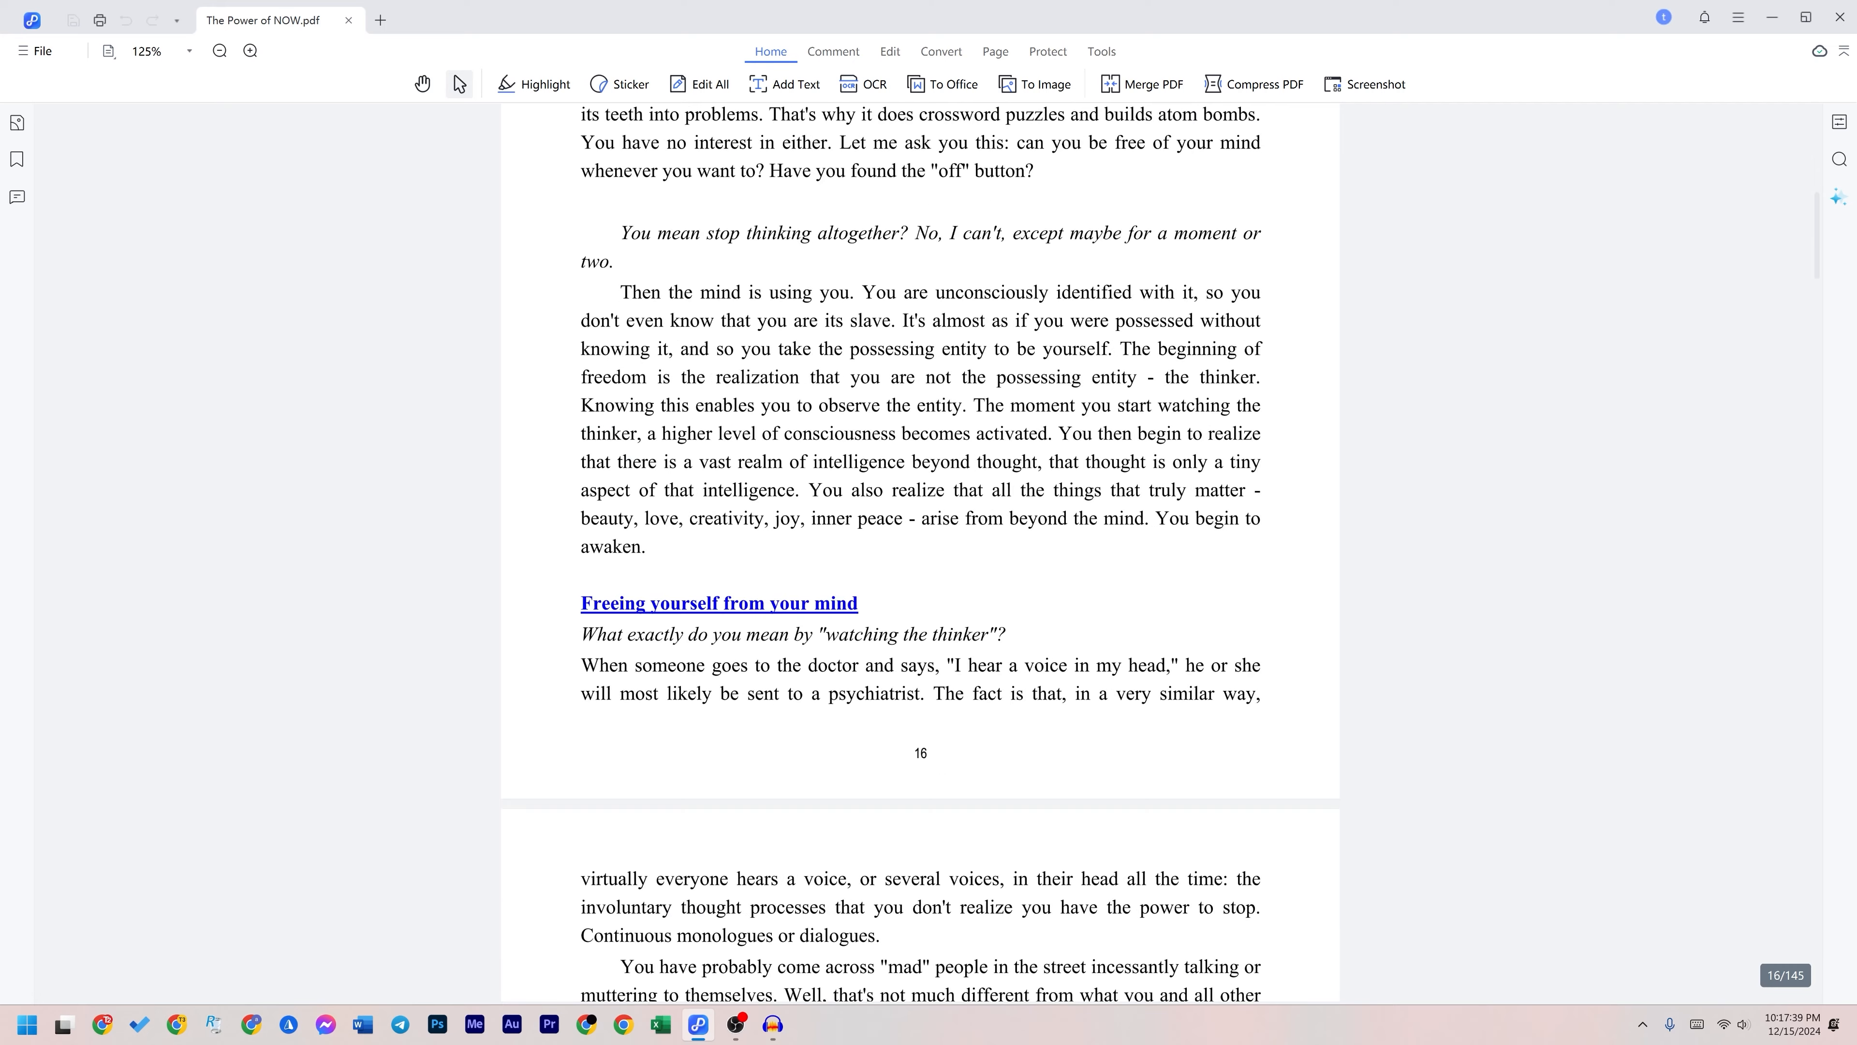
{"action": "left_click", "coordinate": [529, 86]}
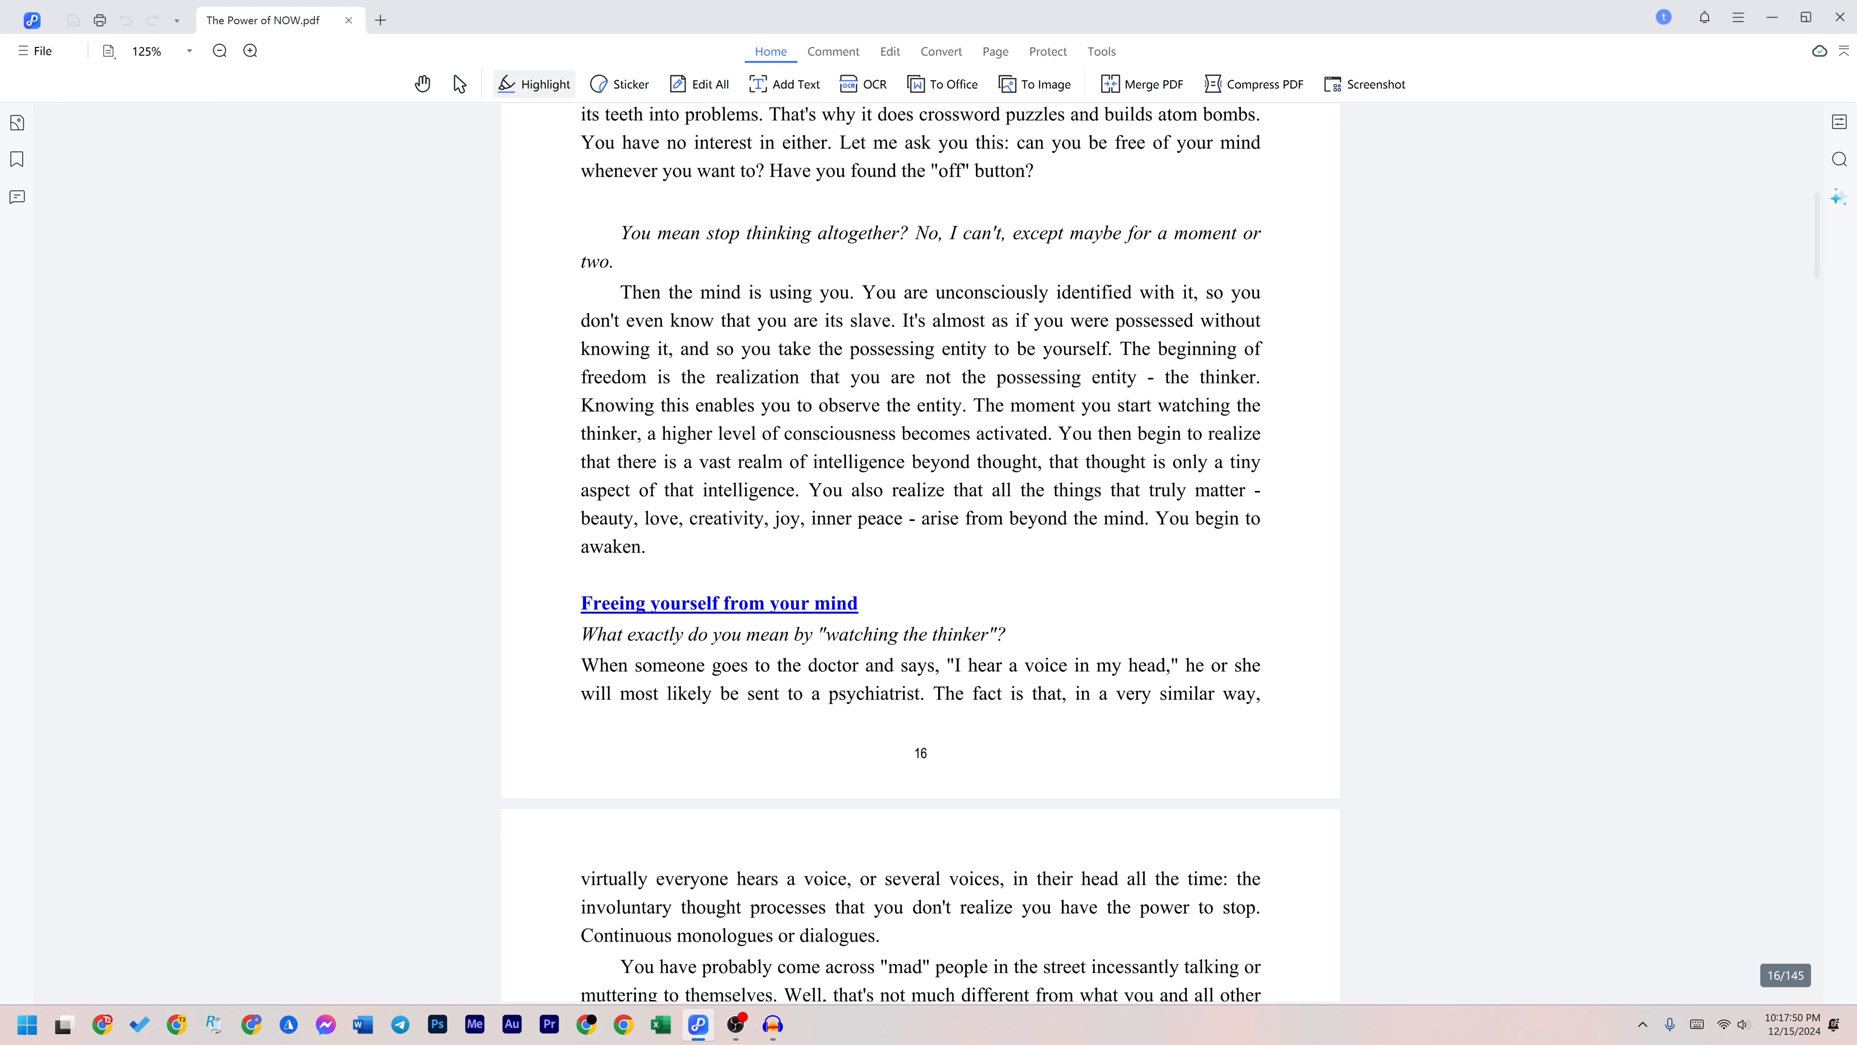
{"action": "left_click_drag", "start_coordinate": [718, 349], "coordinate": [986, 349]}
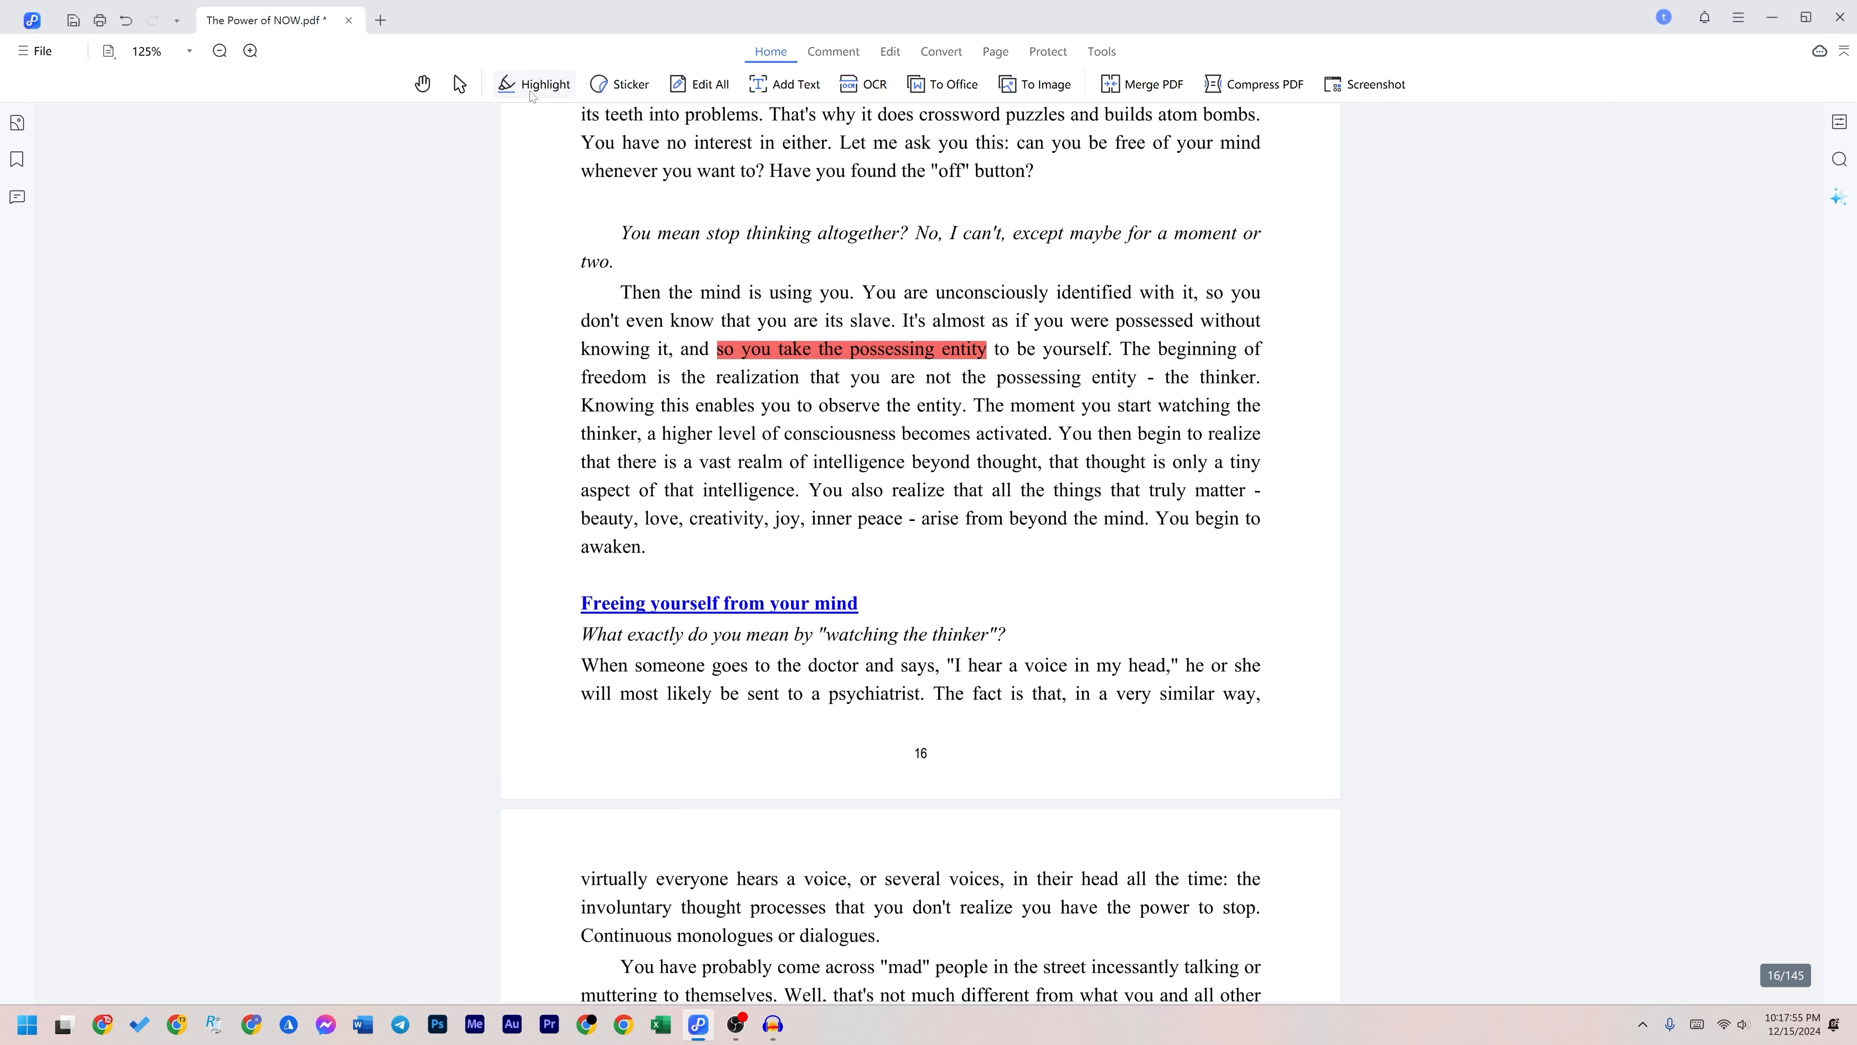
Step: Highlight "past or rehearsing" on page 17 in light orange and delete that highlight
{"action": "left_click", "coordinate": [522, 79]}
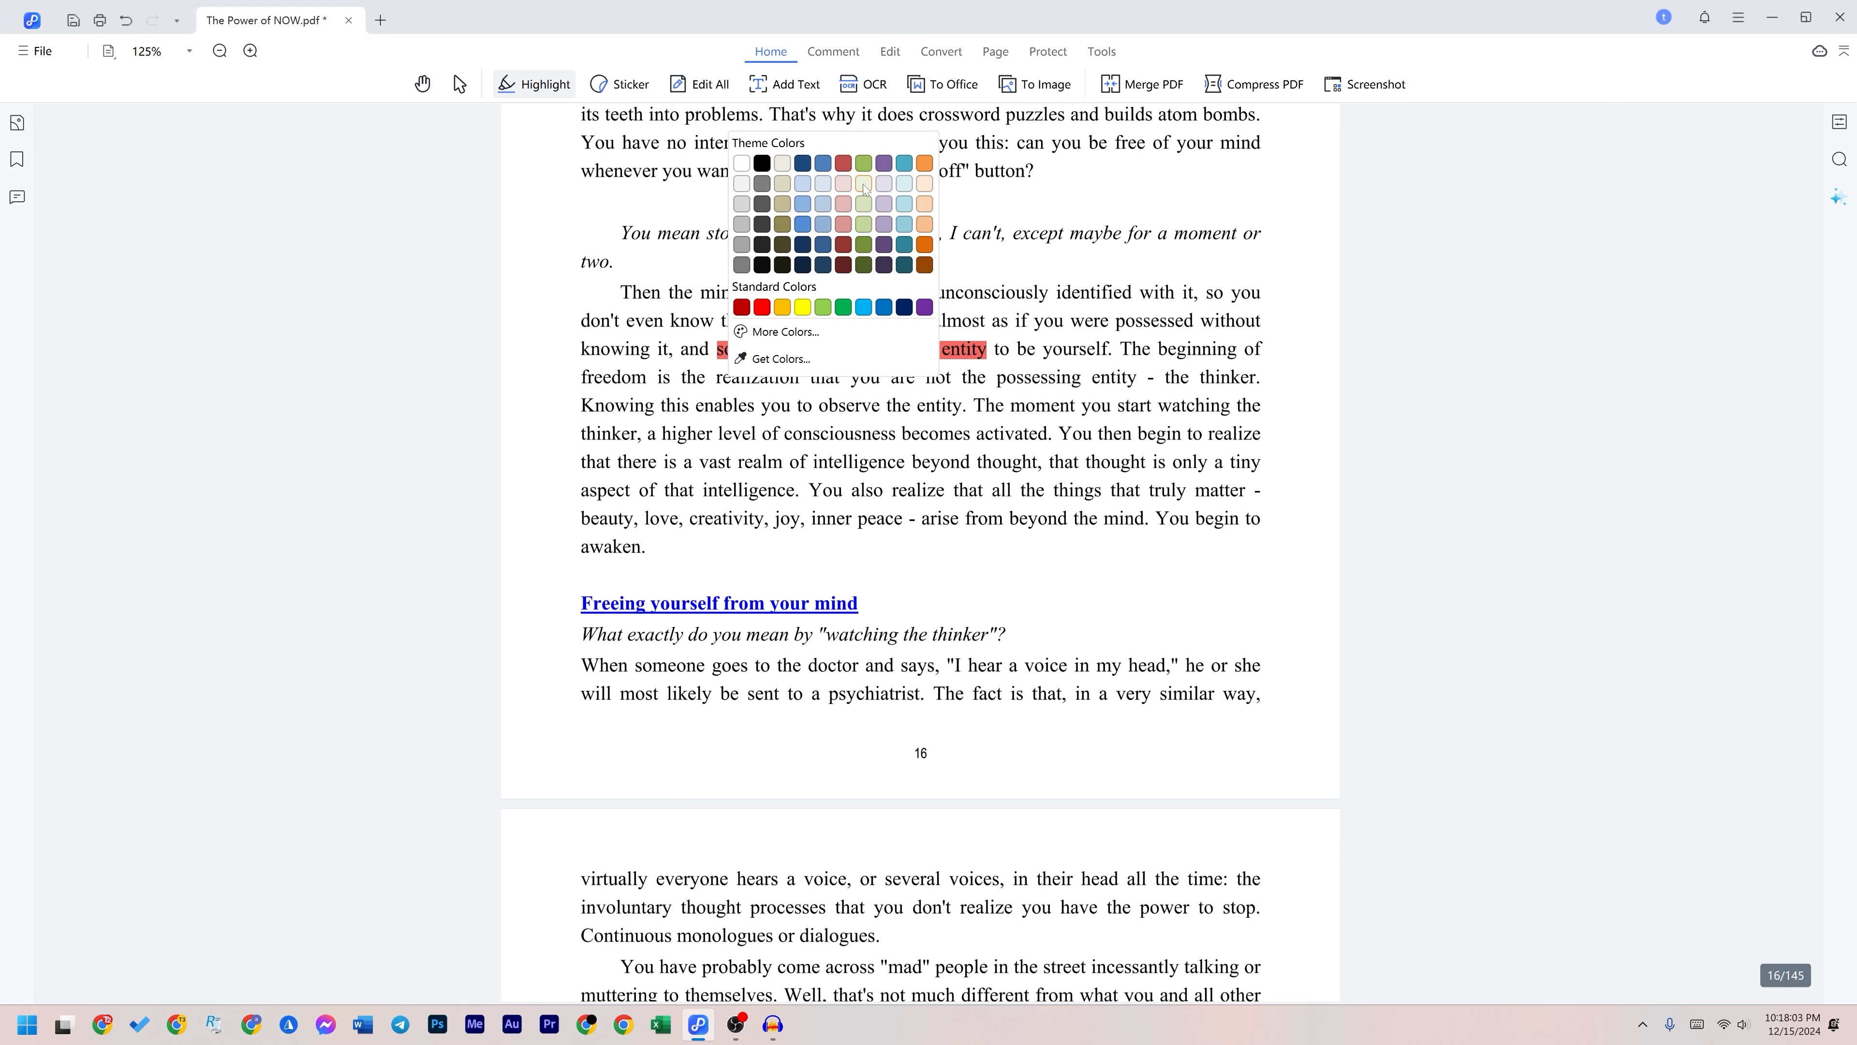
{"action": "left_click", "coordinate": [1039, 201]}
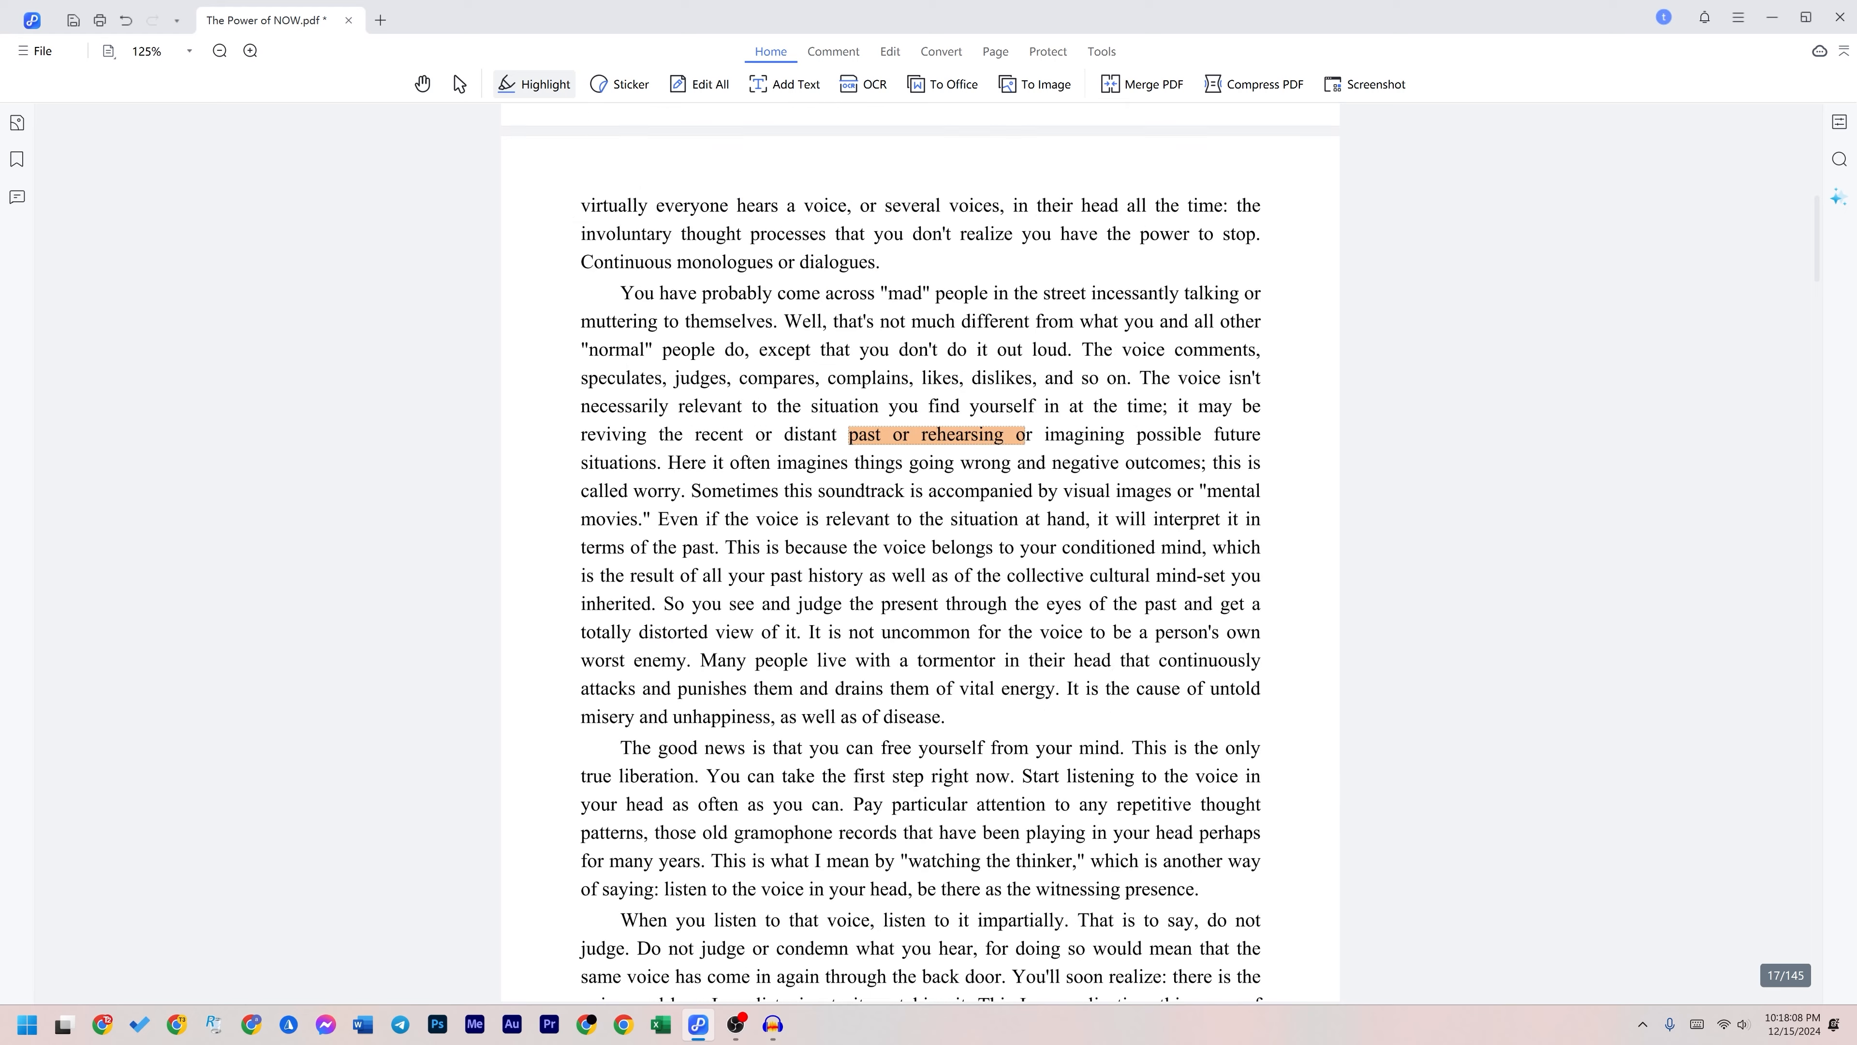
{"action": "right_click", "coordinate": [941, 439]}
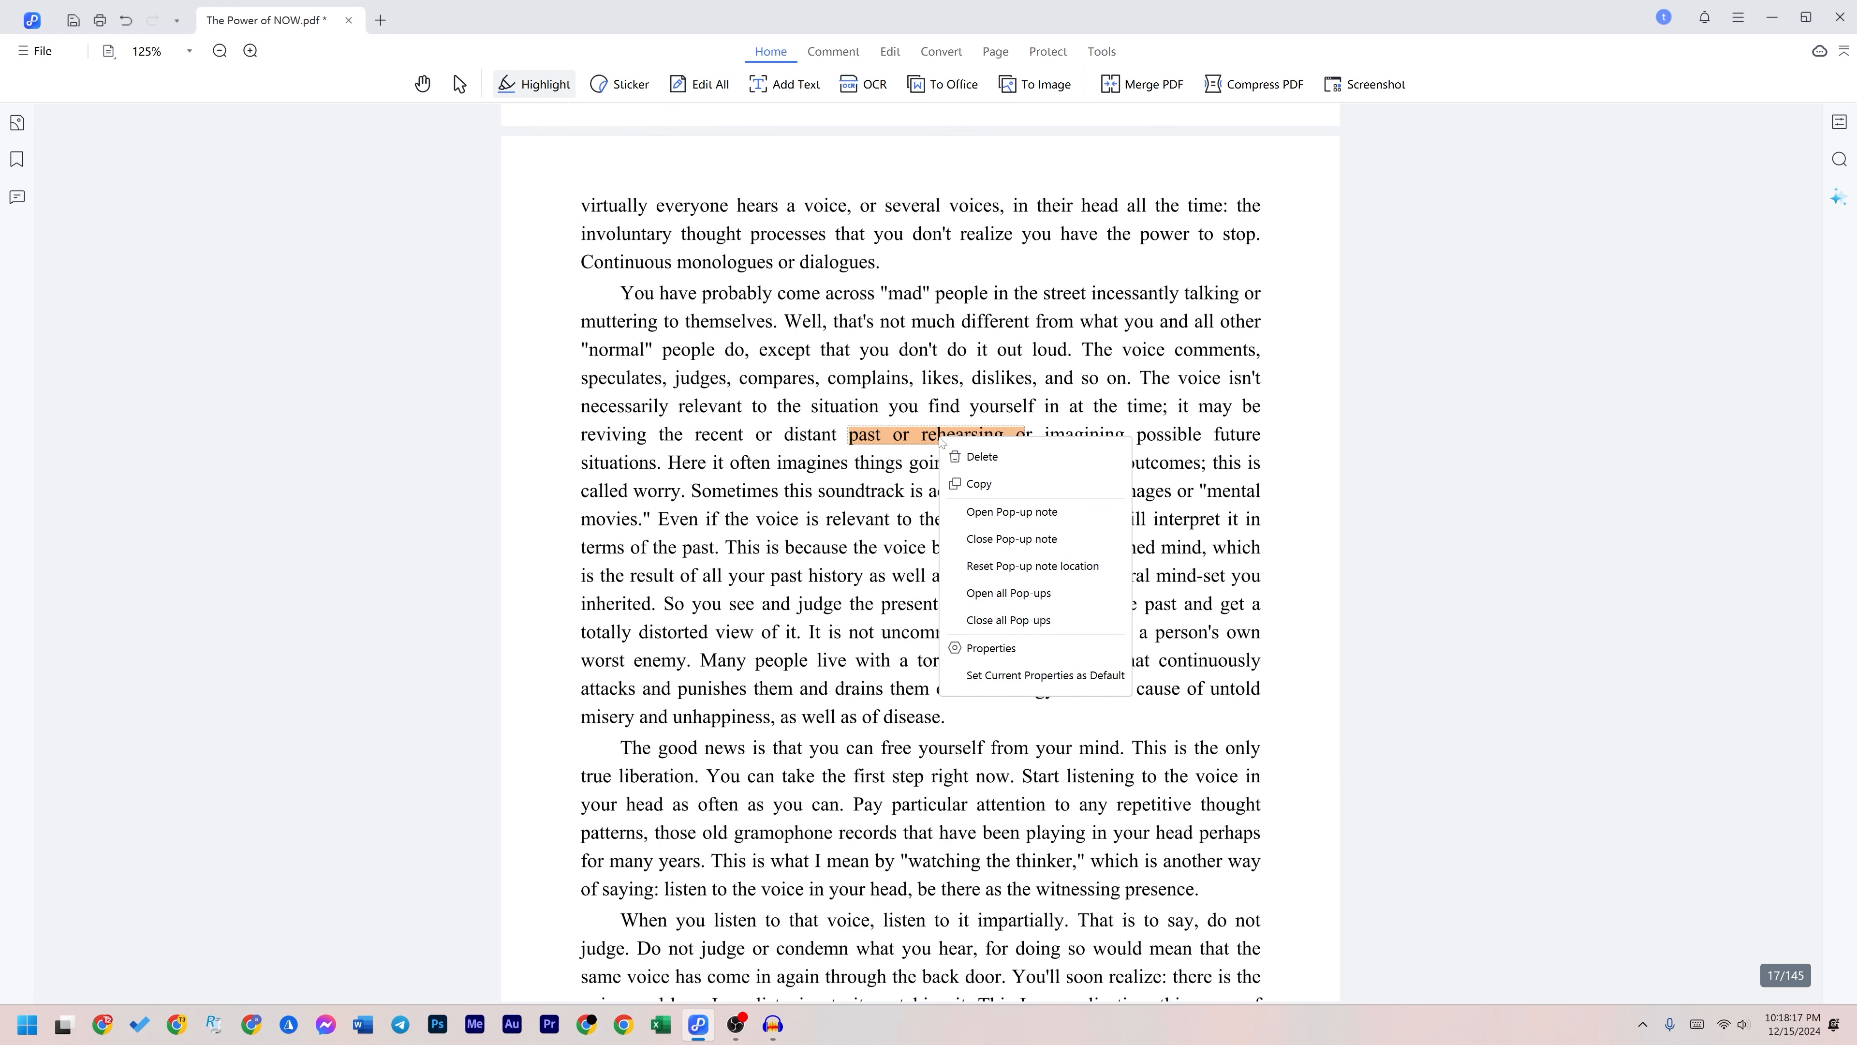
{"action": "left_click", "coordinate": [998, 466]}
{"action": "key", "text": "Delete"}
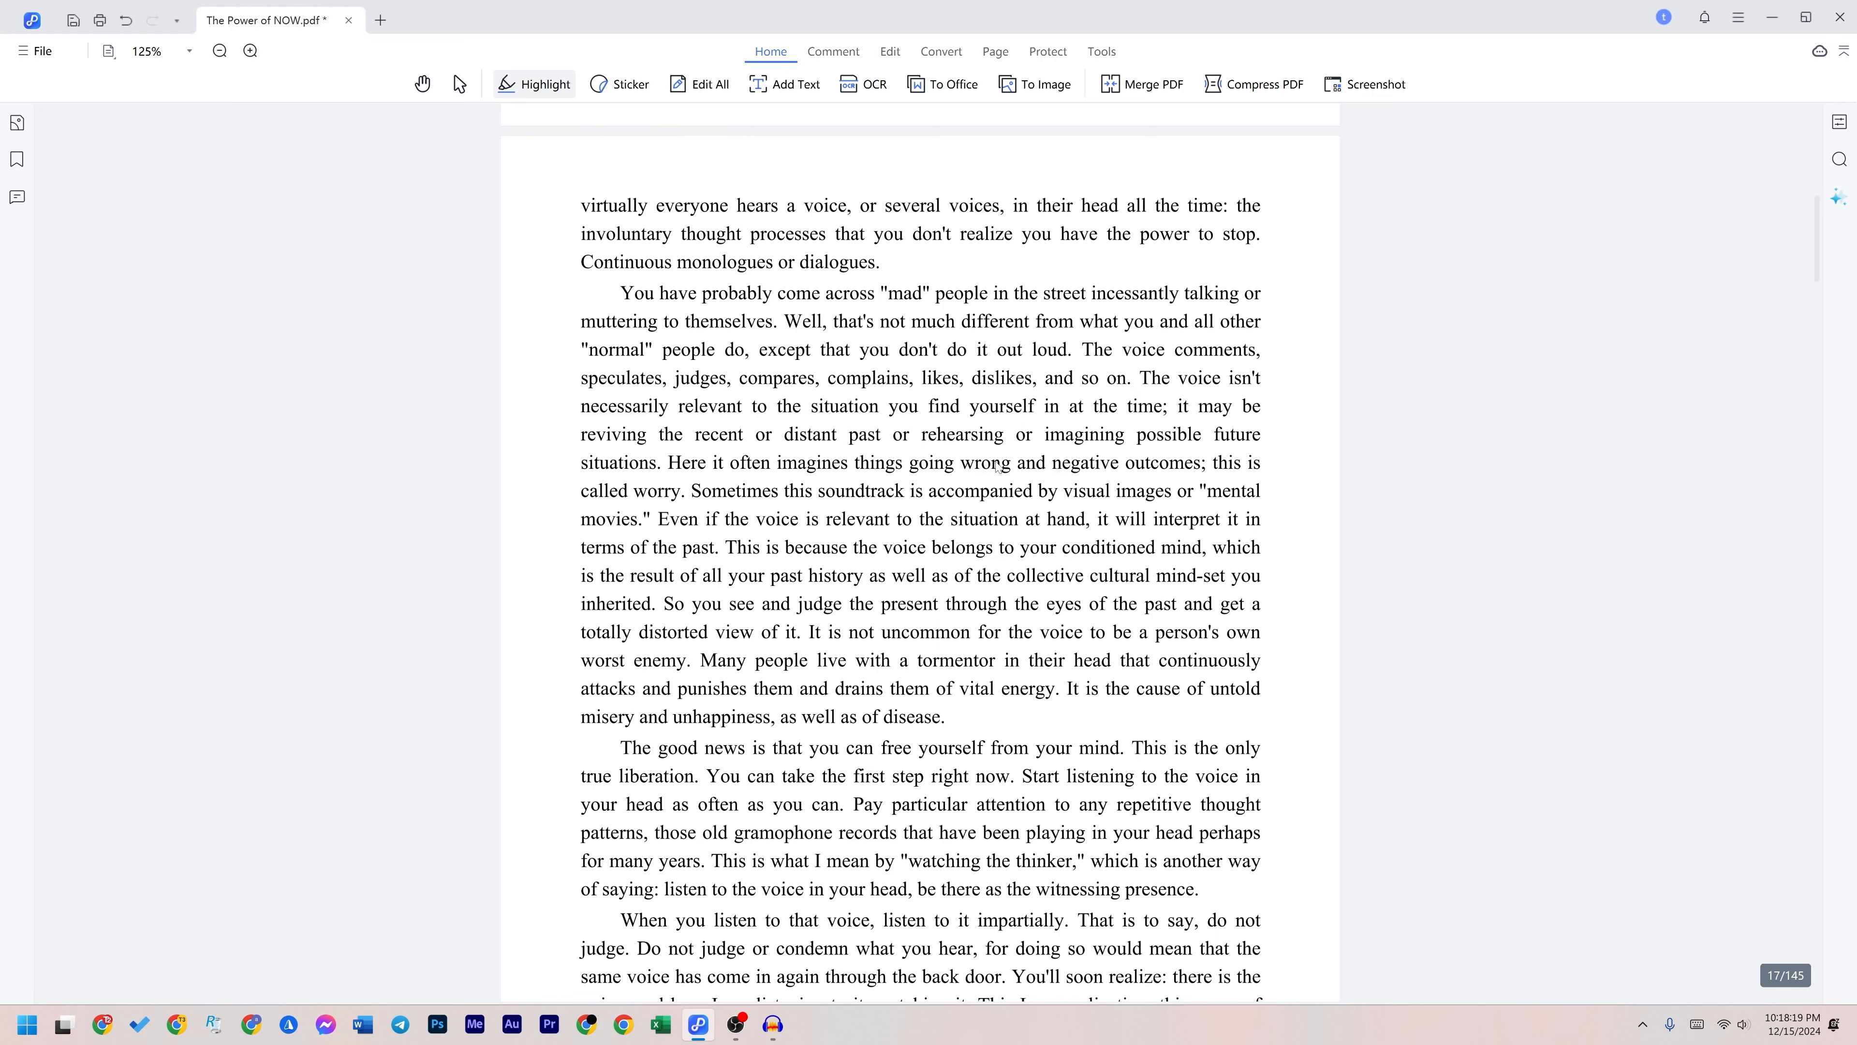
Step: Place a green pin sticker at the start of the paragraph "The good news is" on page 17
{"action": "left_click", "coordinate": [628, 94]}
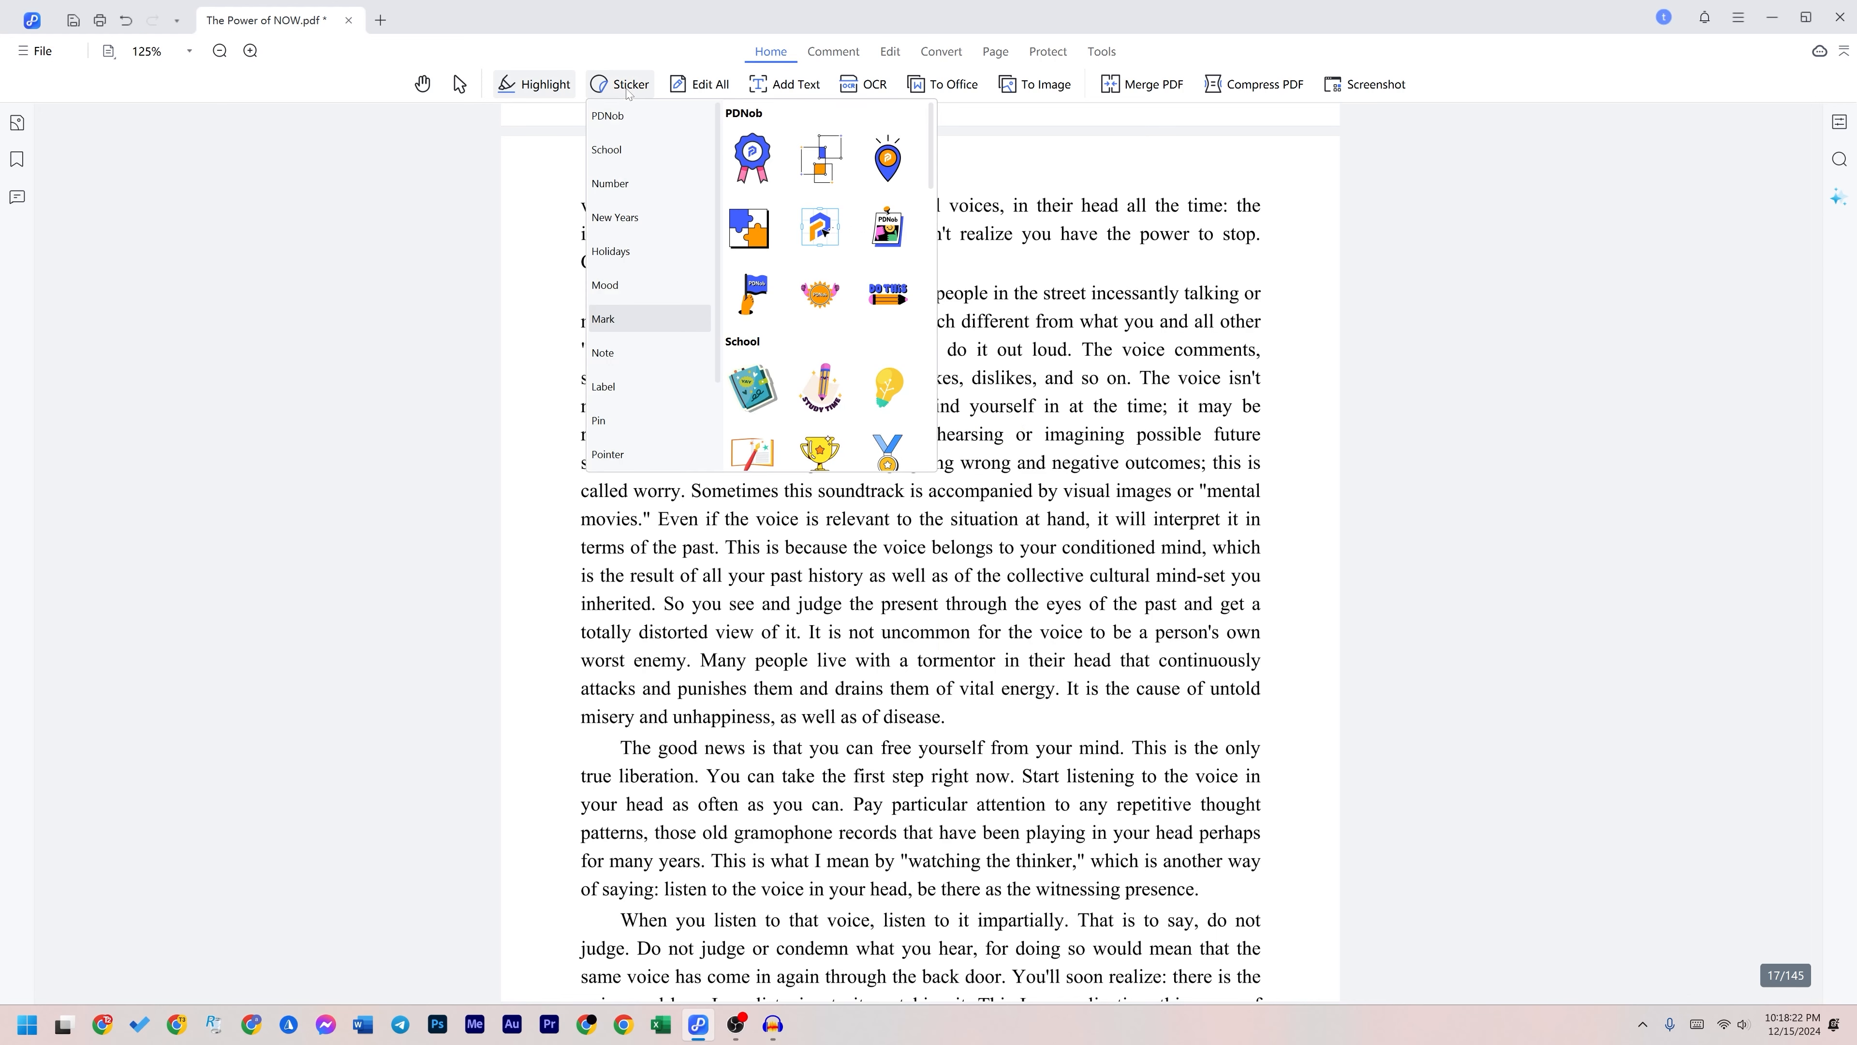
{"action": "left_click", "coordinate": [636, 157]}
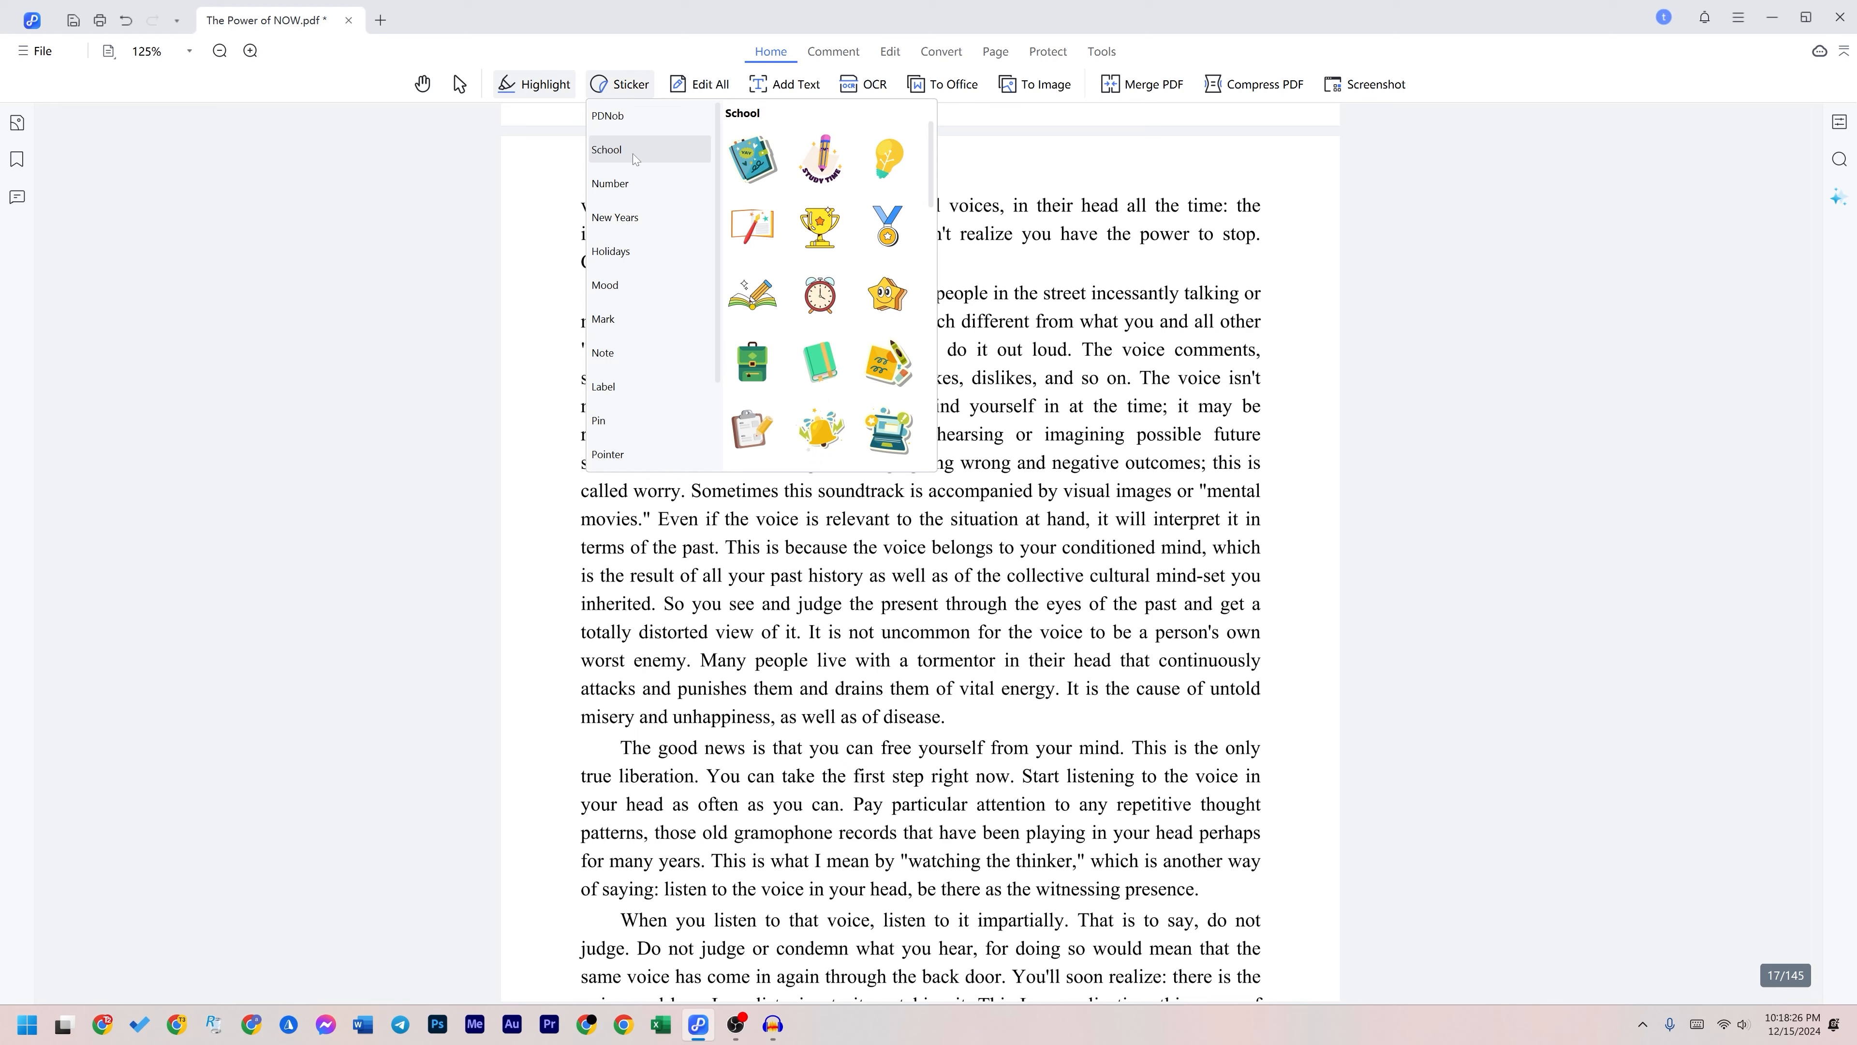
{"action": "scroll", "coordinate": [844, 355], "scroll_direction": "down", "scroll_amount": 15}
{"action": "scroll", "coordinate": [845, 356], "scroll_direction": "down", "scroll_amount": 5}
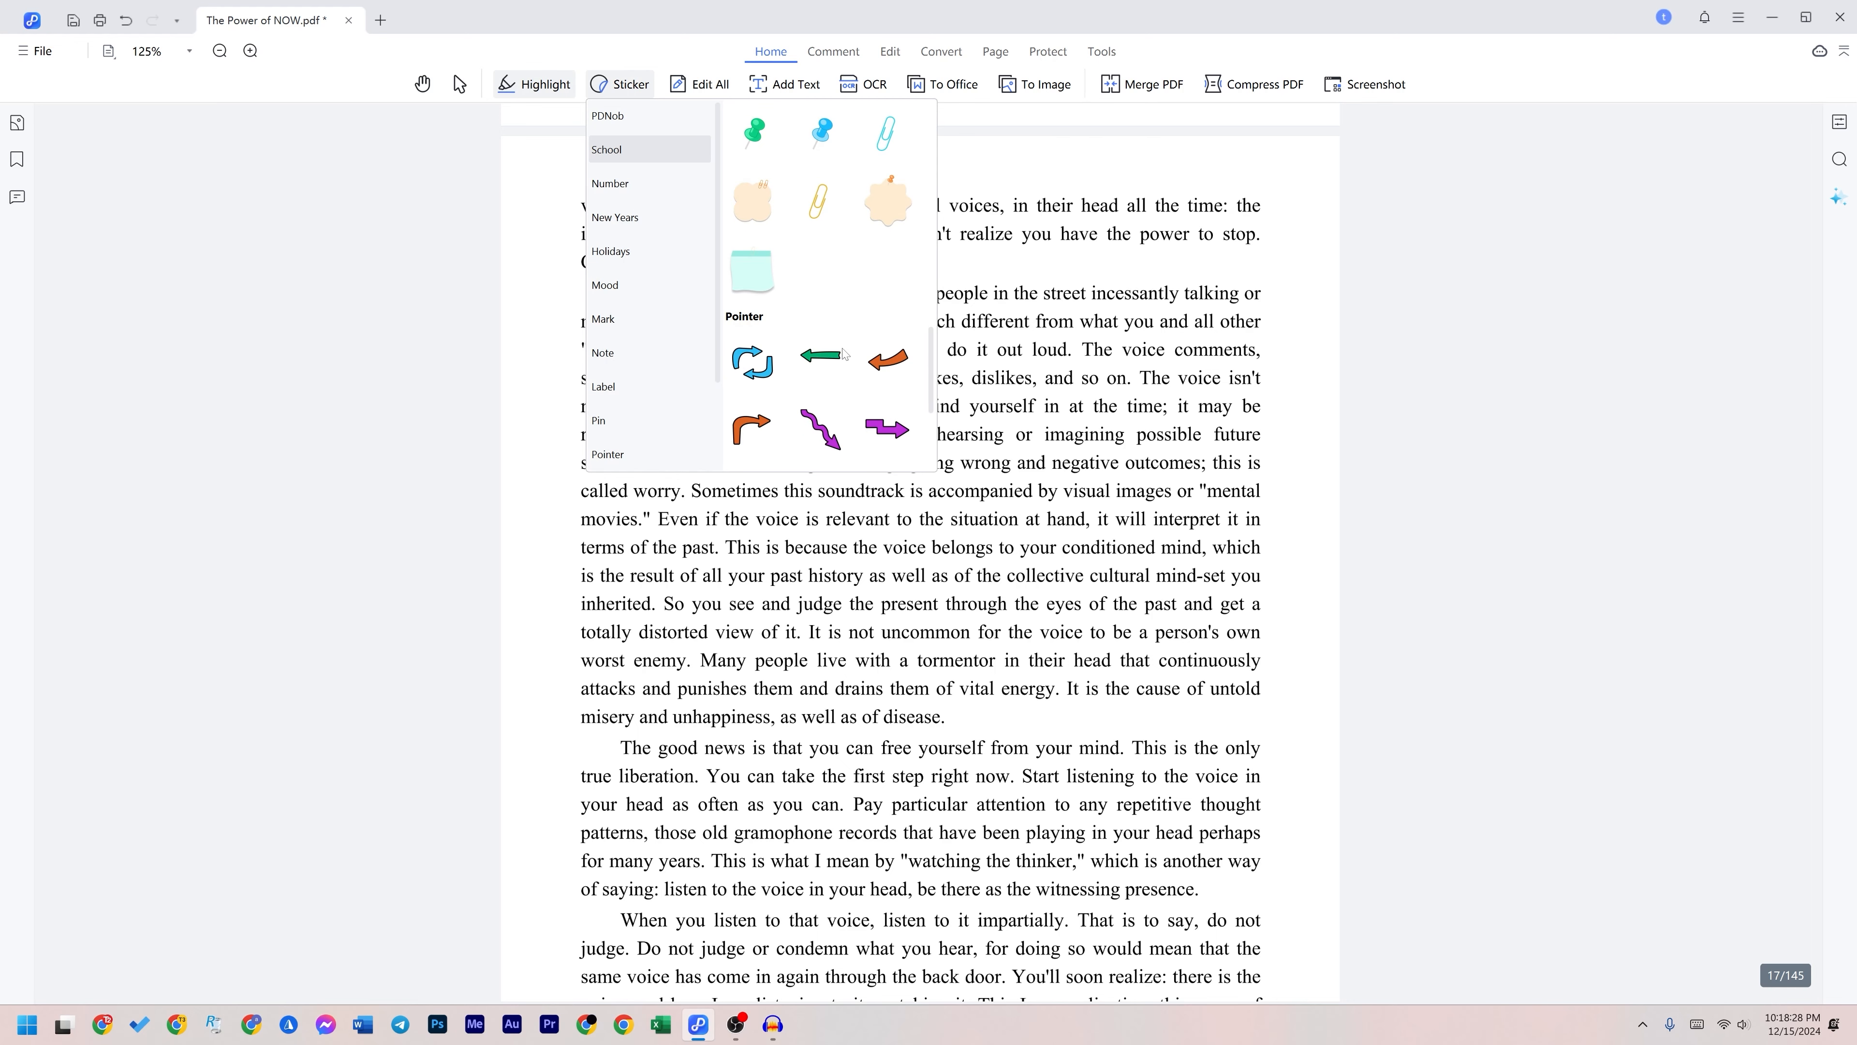
{"action": "left_click", "coordinate": [756, 131]}
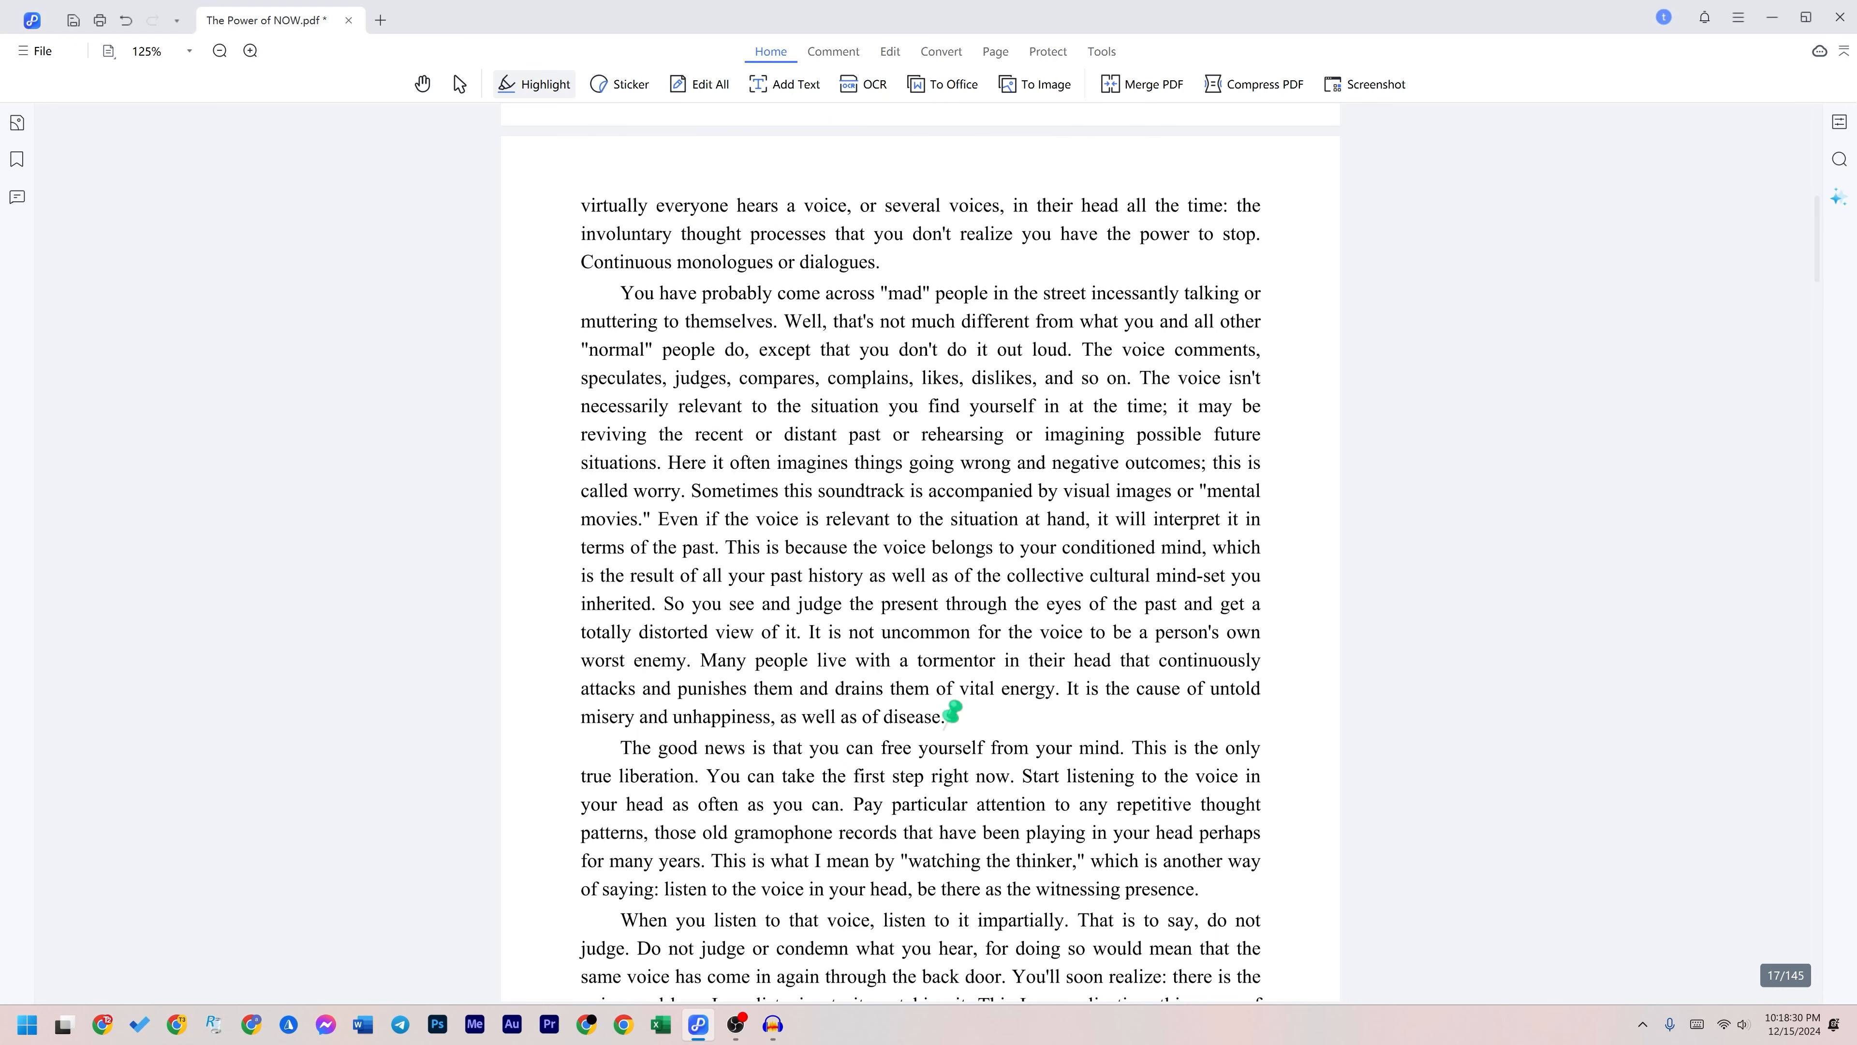
{"action": "left_click", "coordinate": [626, 732]}
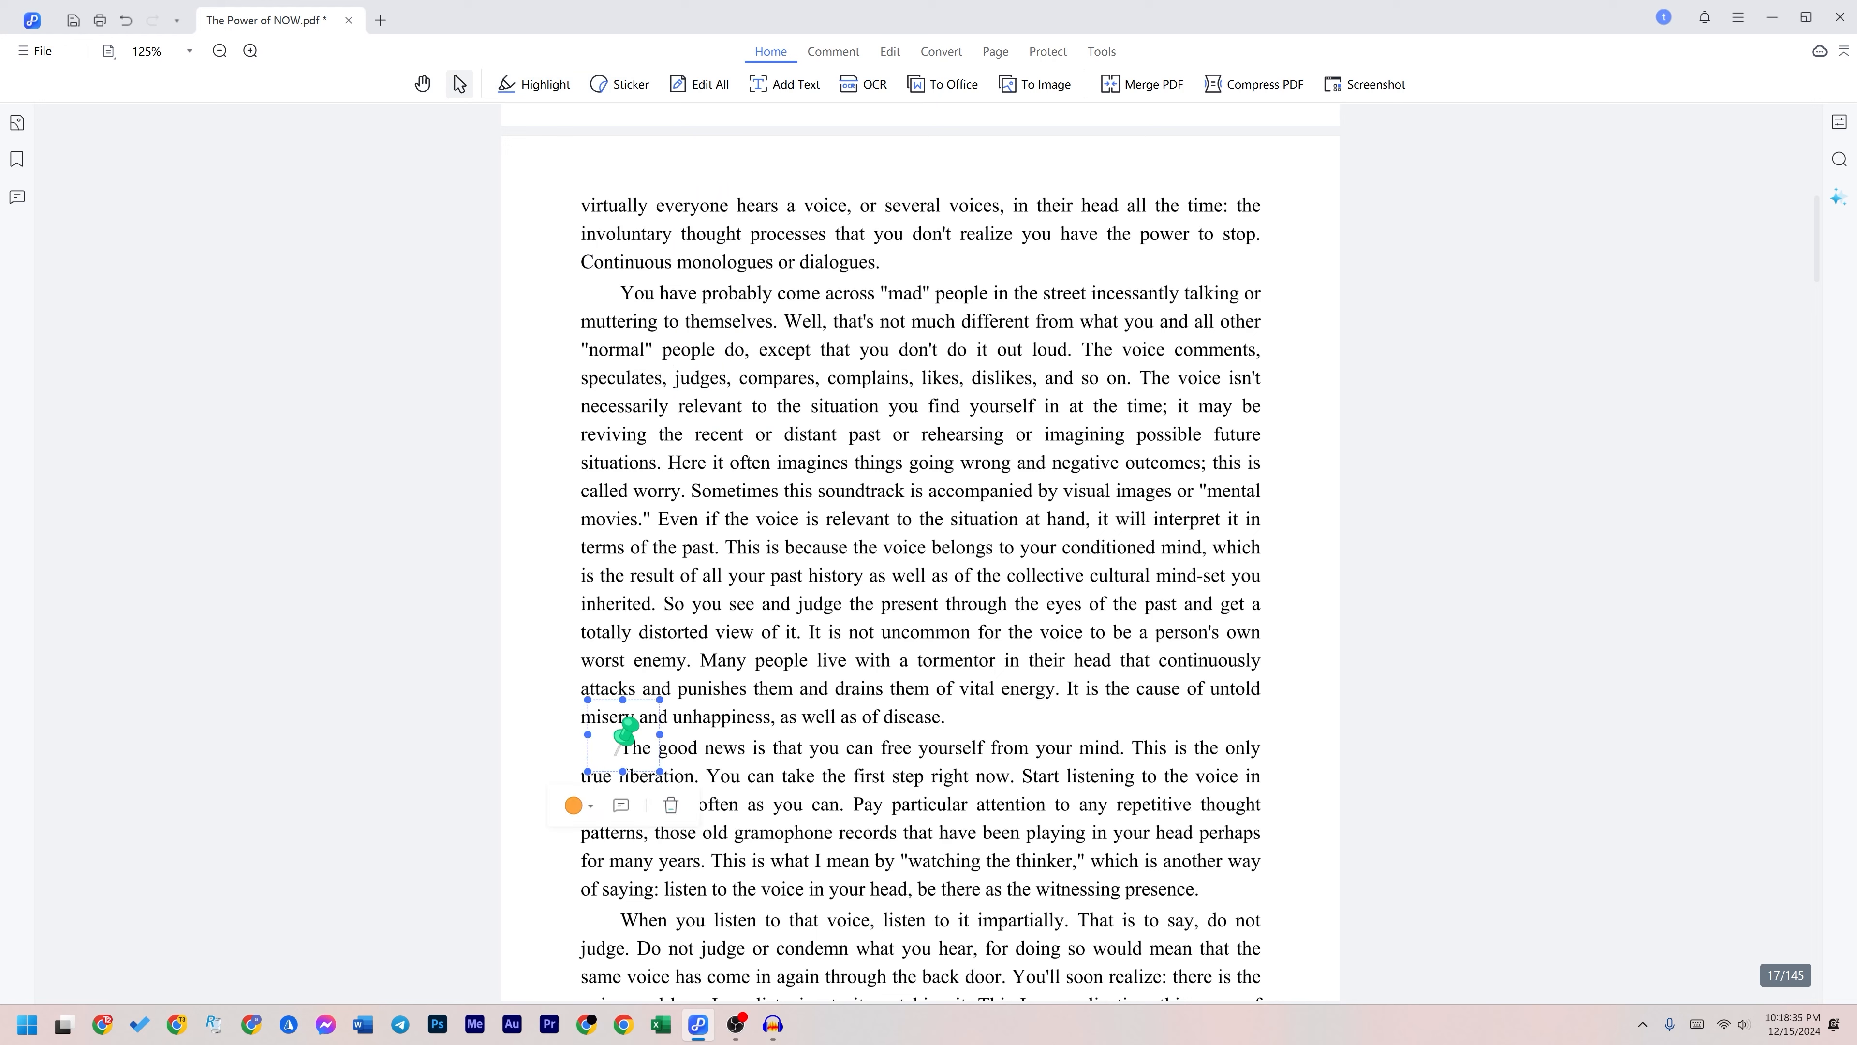
Step: Shrink the green pin sticker on page 17 so it sits just before the paragraph's first word
{"action": "left_click_drag", "start_coordinate": [660, 700], "coordinate": [635, 724]}
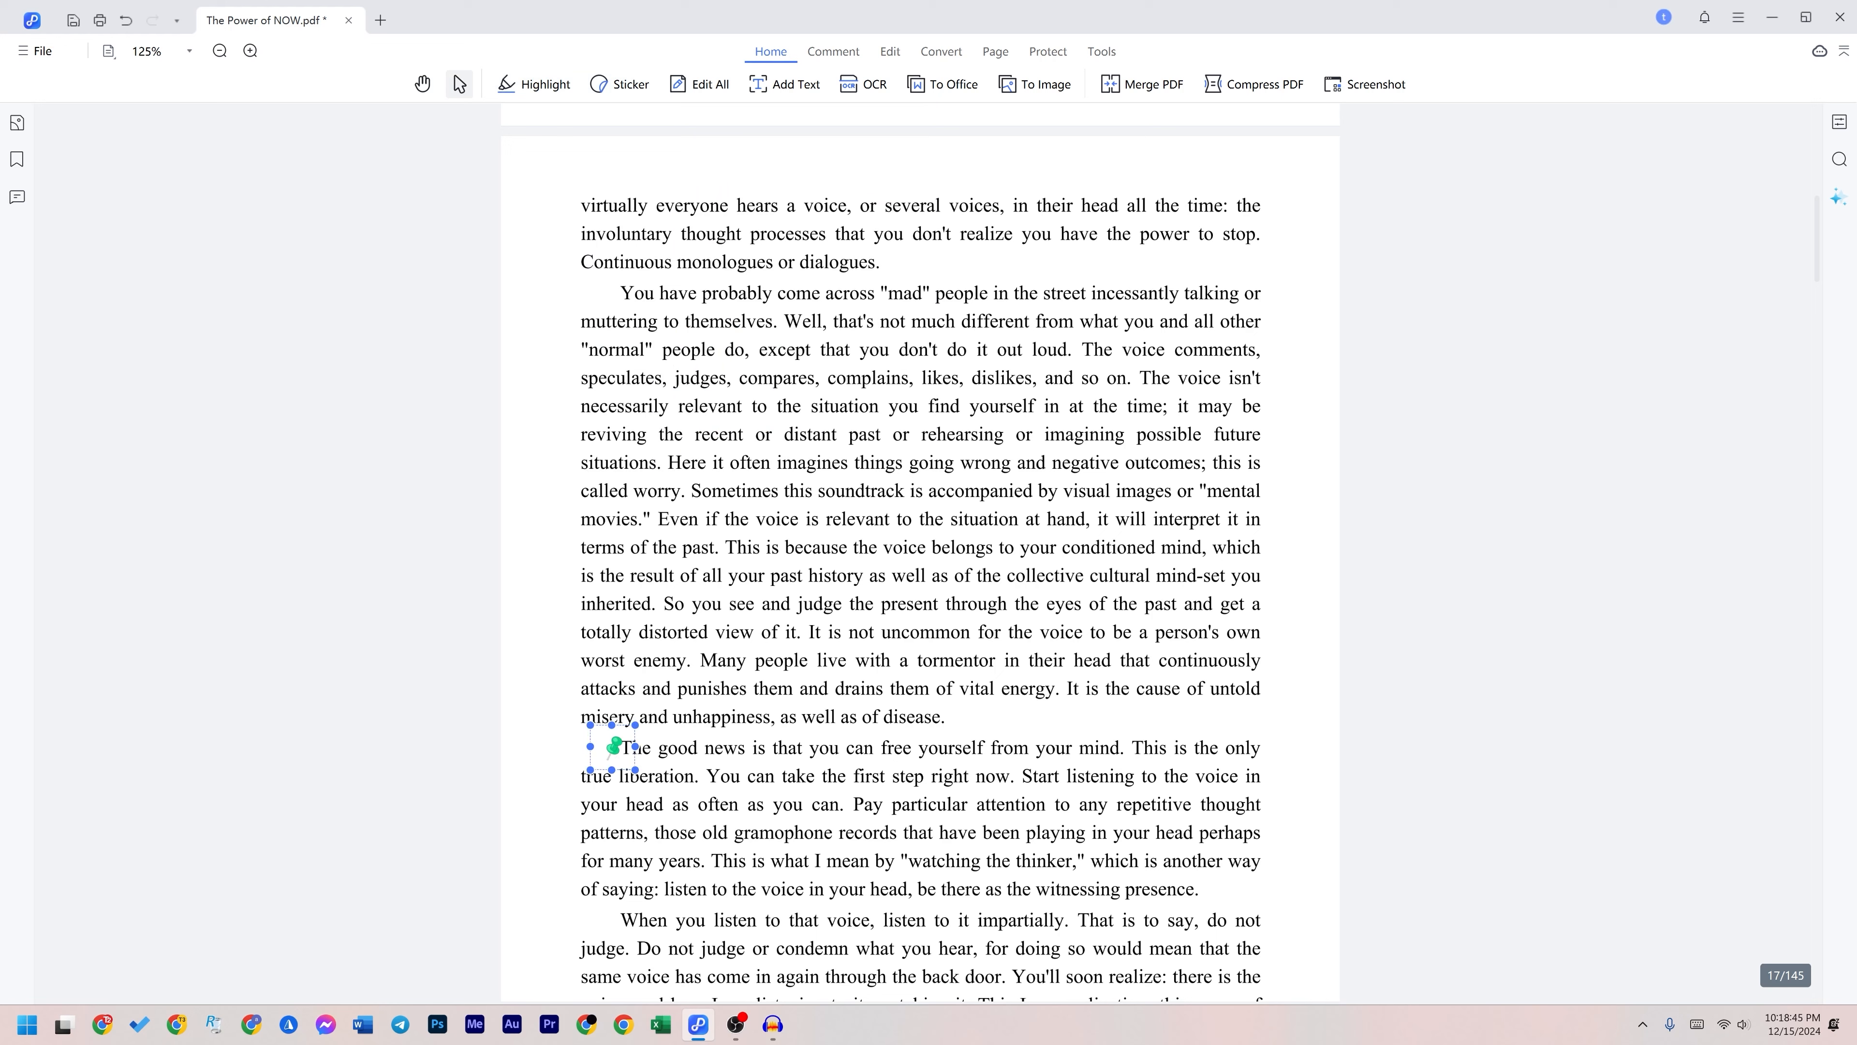
{"action": "right_click", "coordinate": [613, 757]}
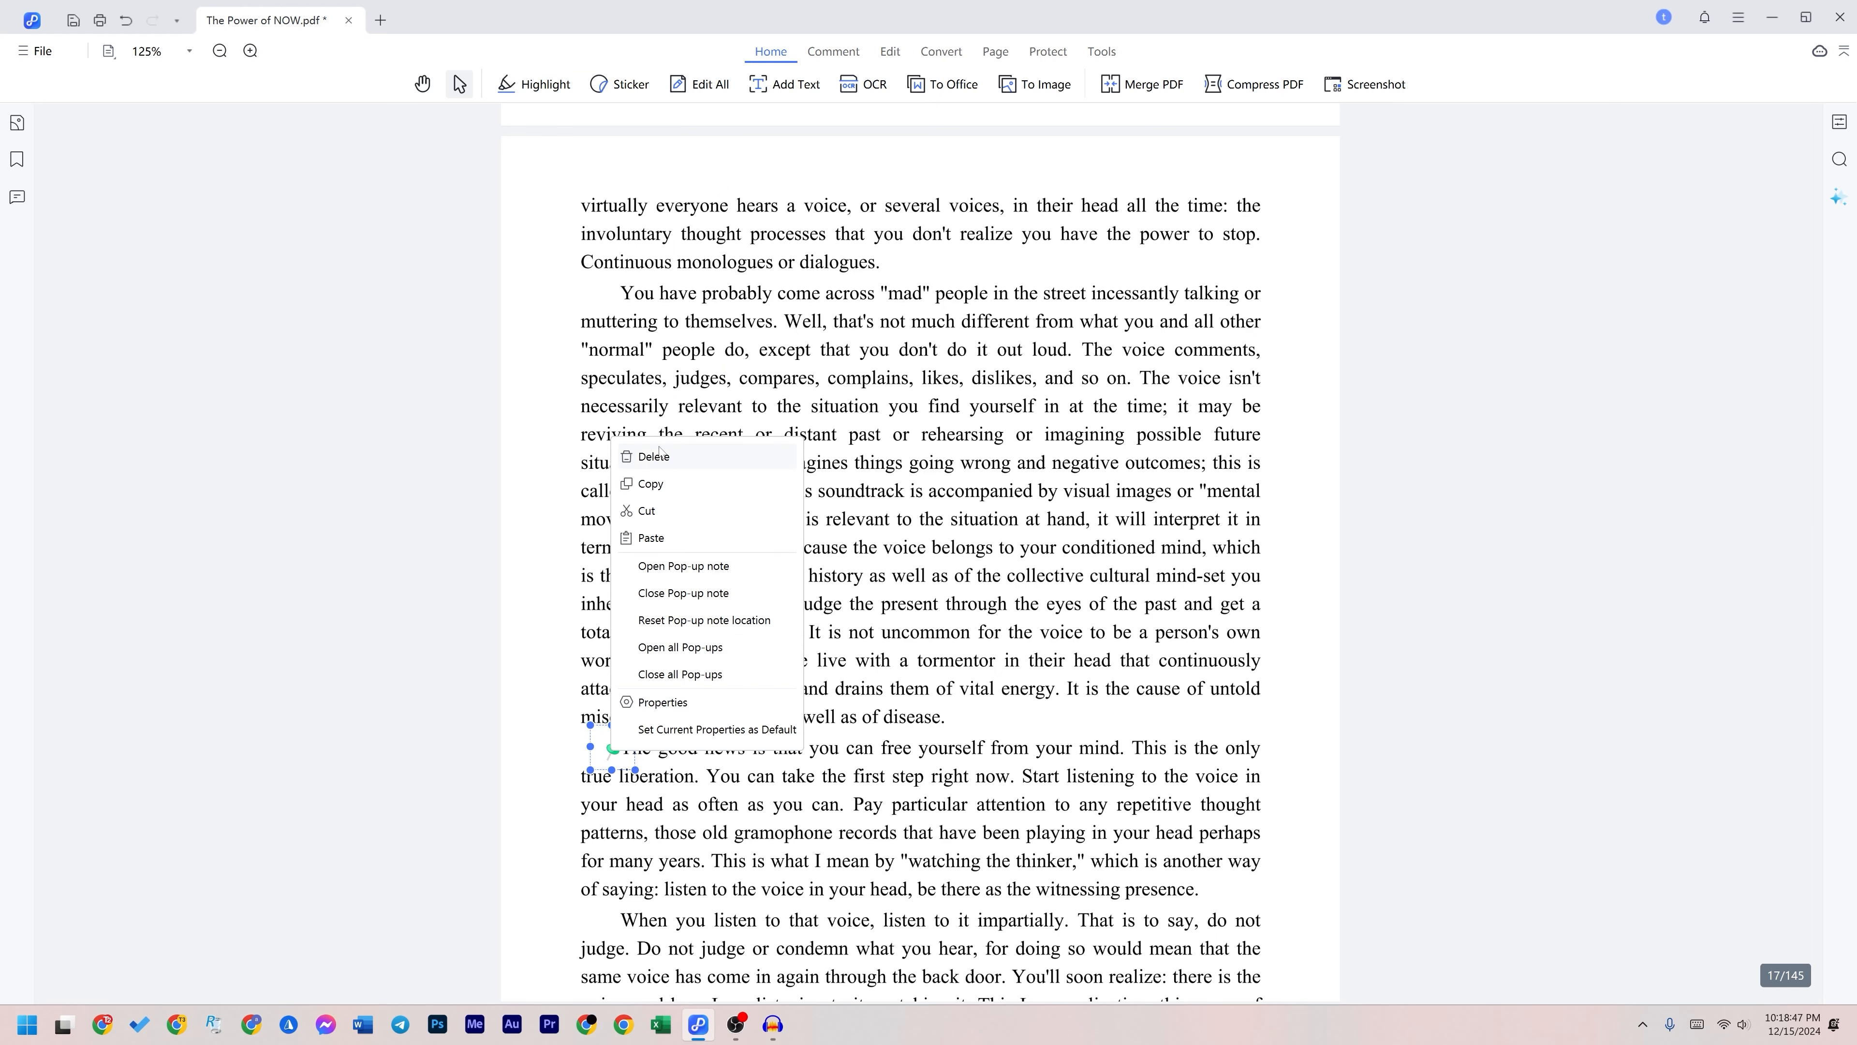
{"action": "left_click", "coordinate": [925, 567]}
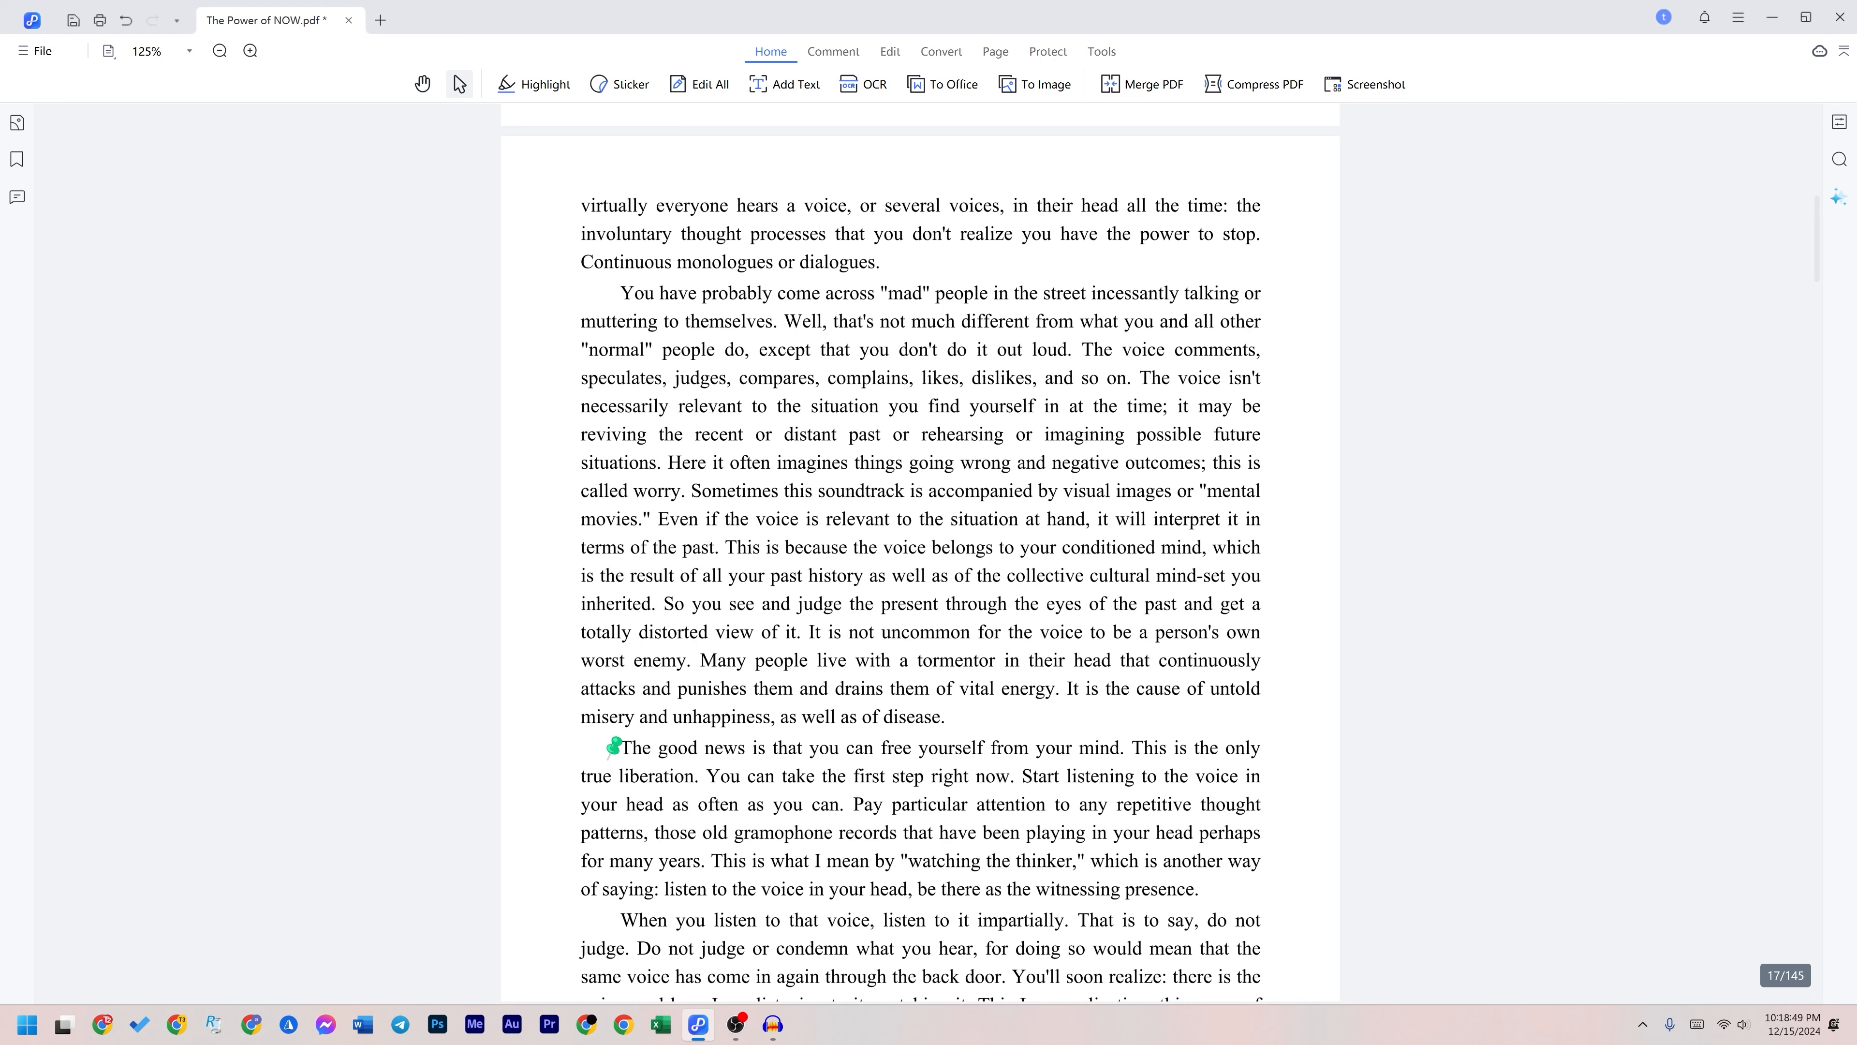
Step: Look through the Mood, Write and Pin categories of the sticker library
{"action": "left_click", "coordinate": [619, 83]}
{"action": "left_click", "coordinate": [603, 420]}
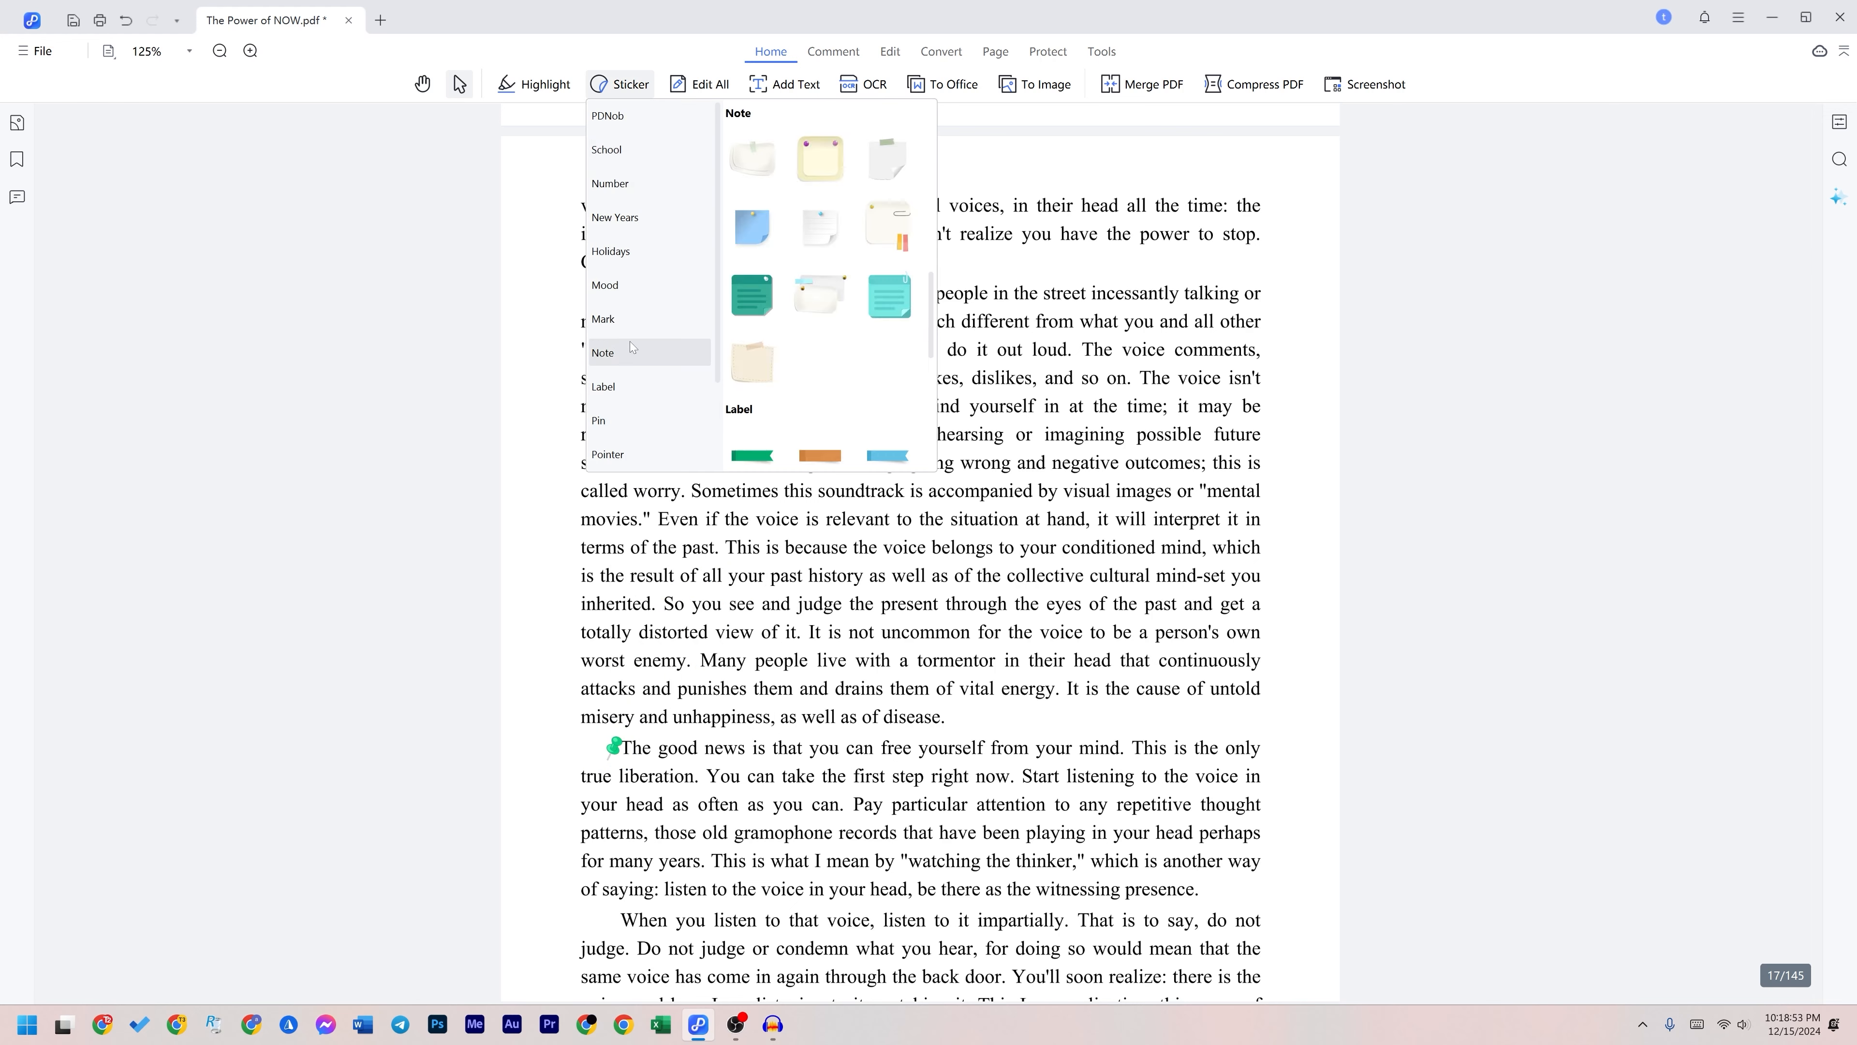
{"action": "left_click", "coordinate": [640, 285]}
{"action": "scroll", "coordinate": [669, 391], "scroll_direction": "down", "scroll_amount": 1}
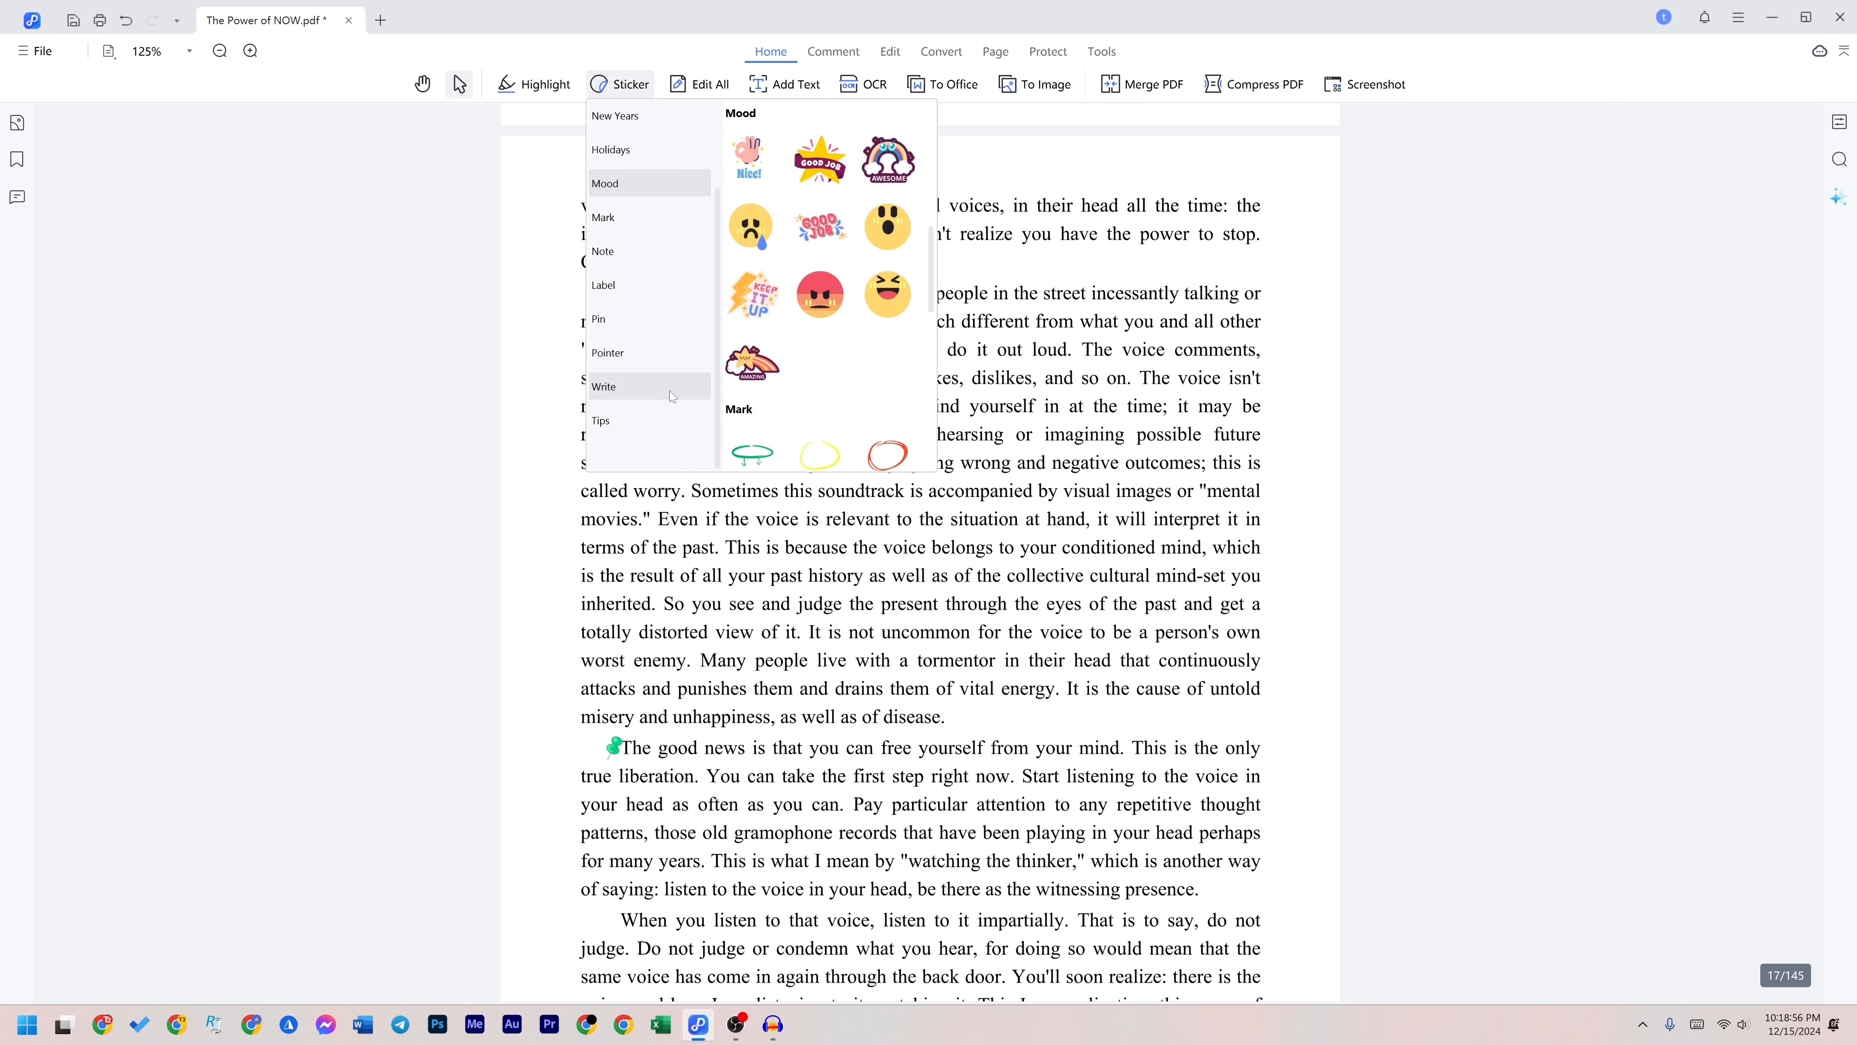
{"action": "left_click", "coordinate": [669, 389]}
{"action": "left_click", "coordinate": [651, 323]}
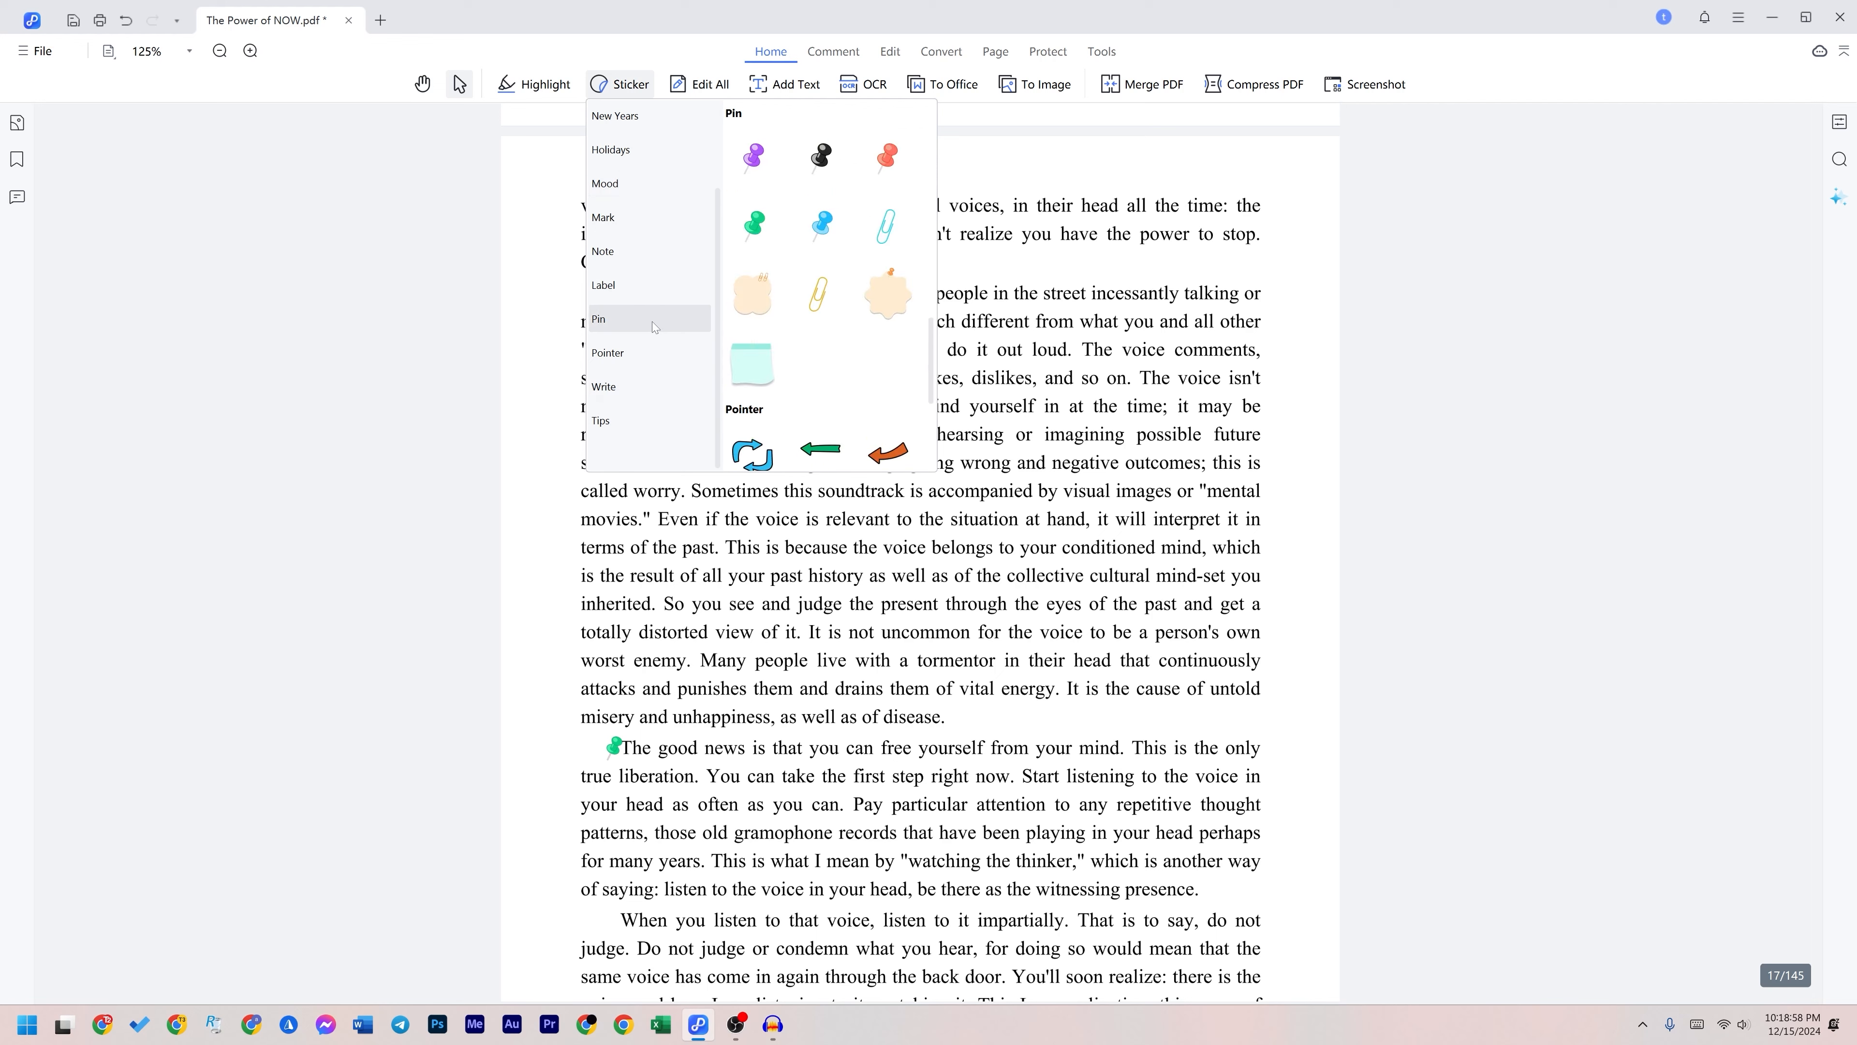
Step: Switch to Edit Text mode and delete the word "here" after "There is no loss of consciousness" on page 18
{"action": "left_click", "coordinate": [710, 85]}
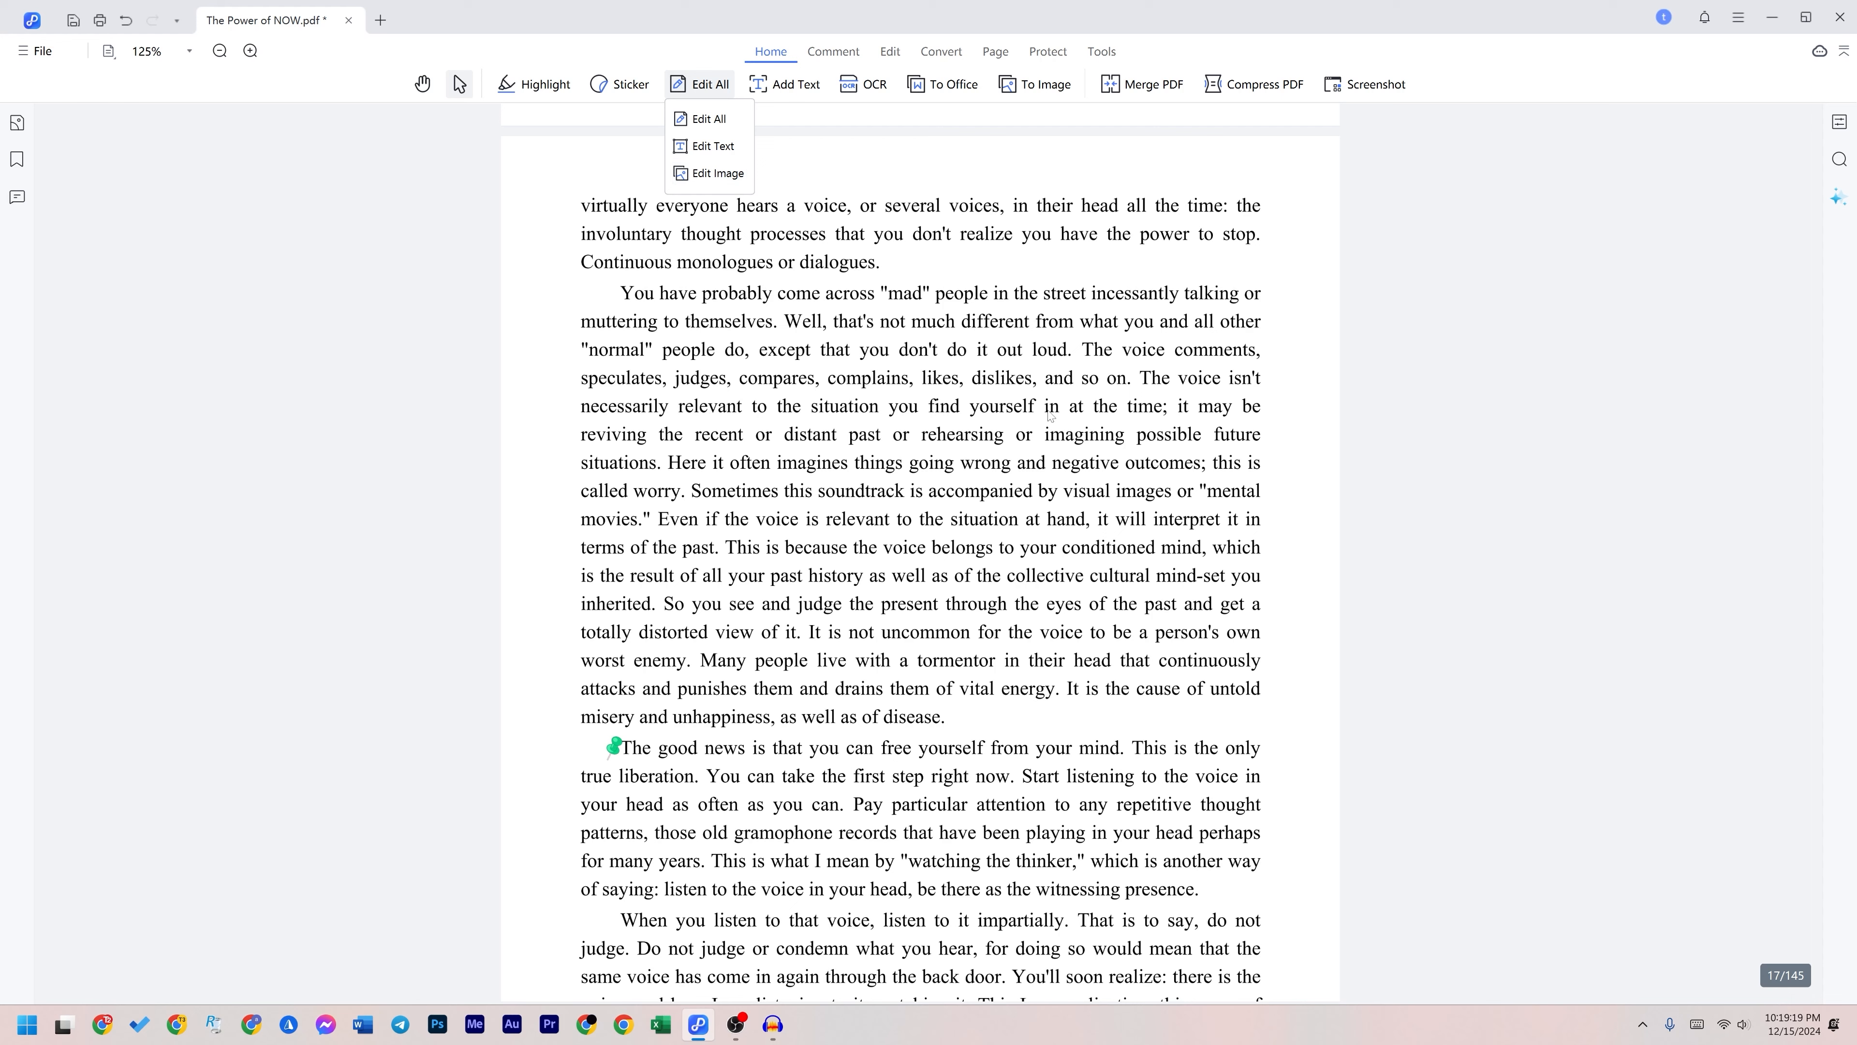
{"action": "left_click", "coordinate": [713, 147]}
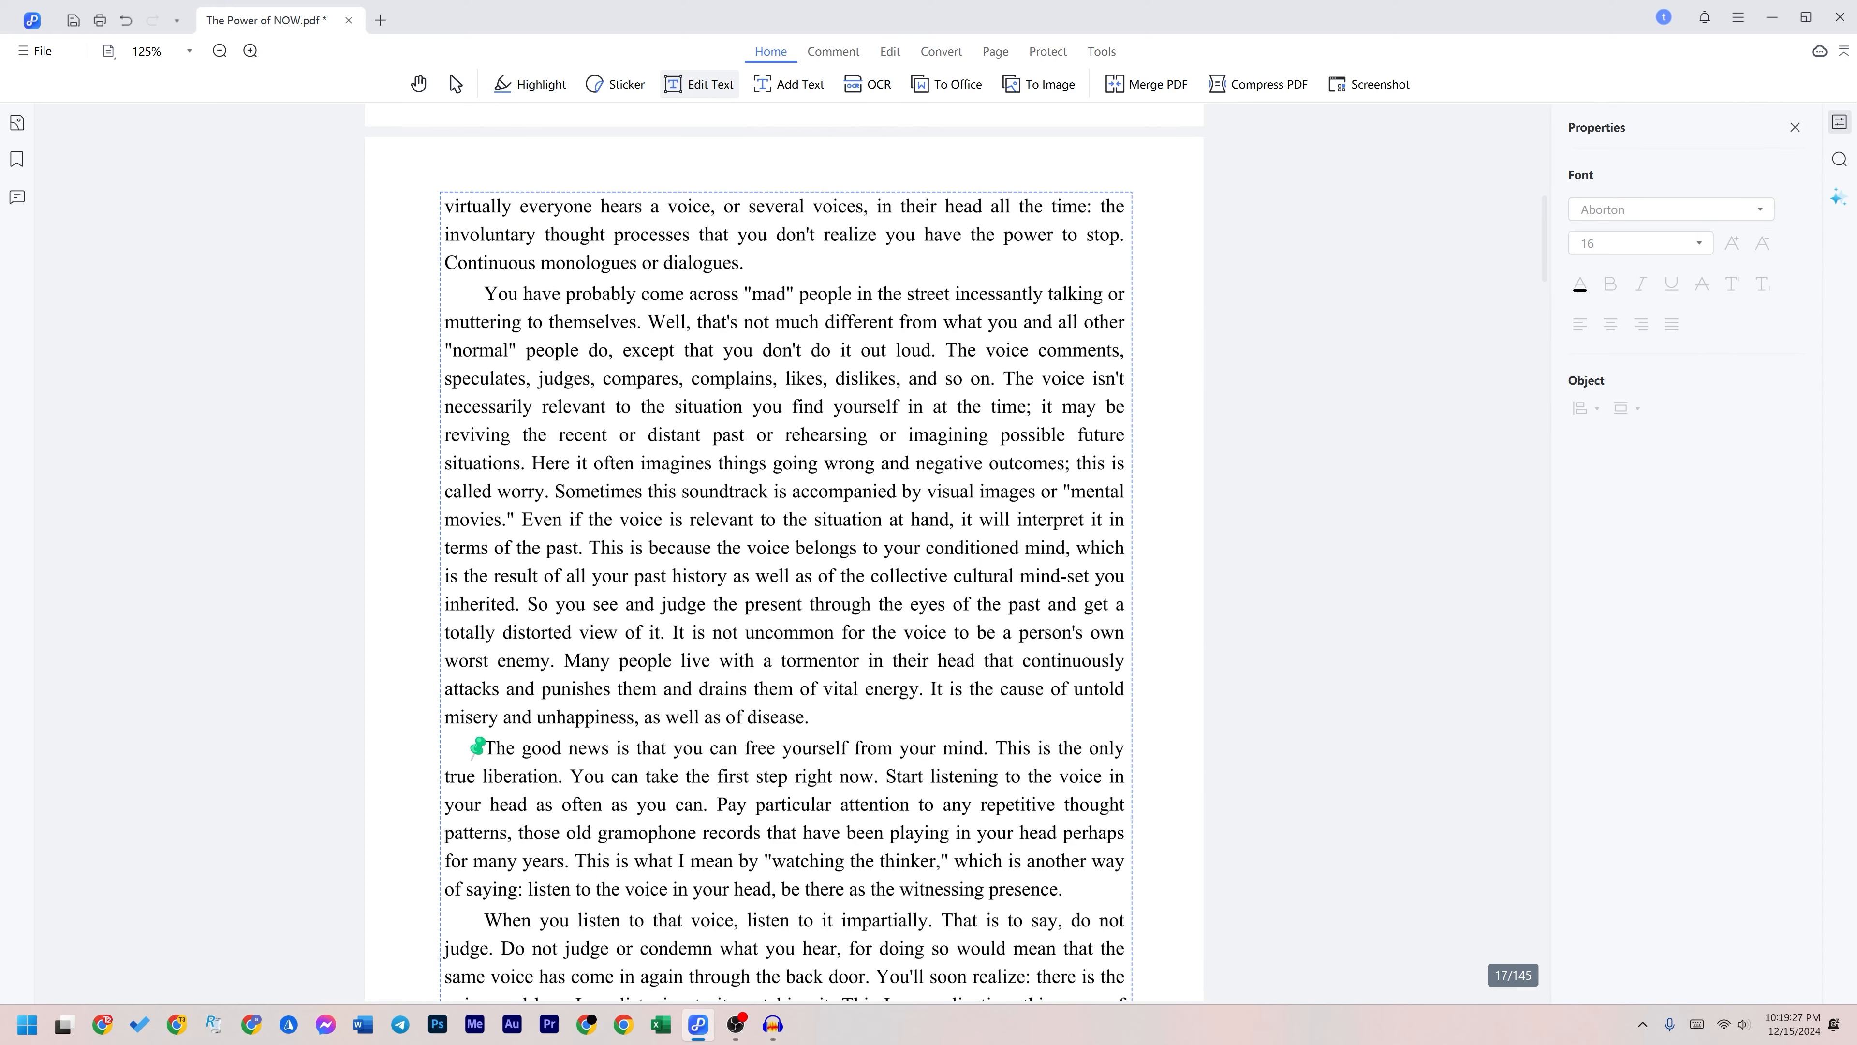
{"action": "scroll", "coordinate": [785, 548], "scroll_direction": "down", "scroll_amount": 15}
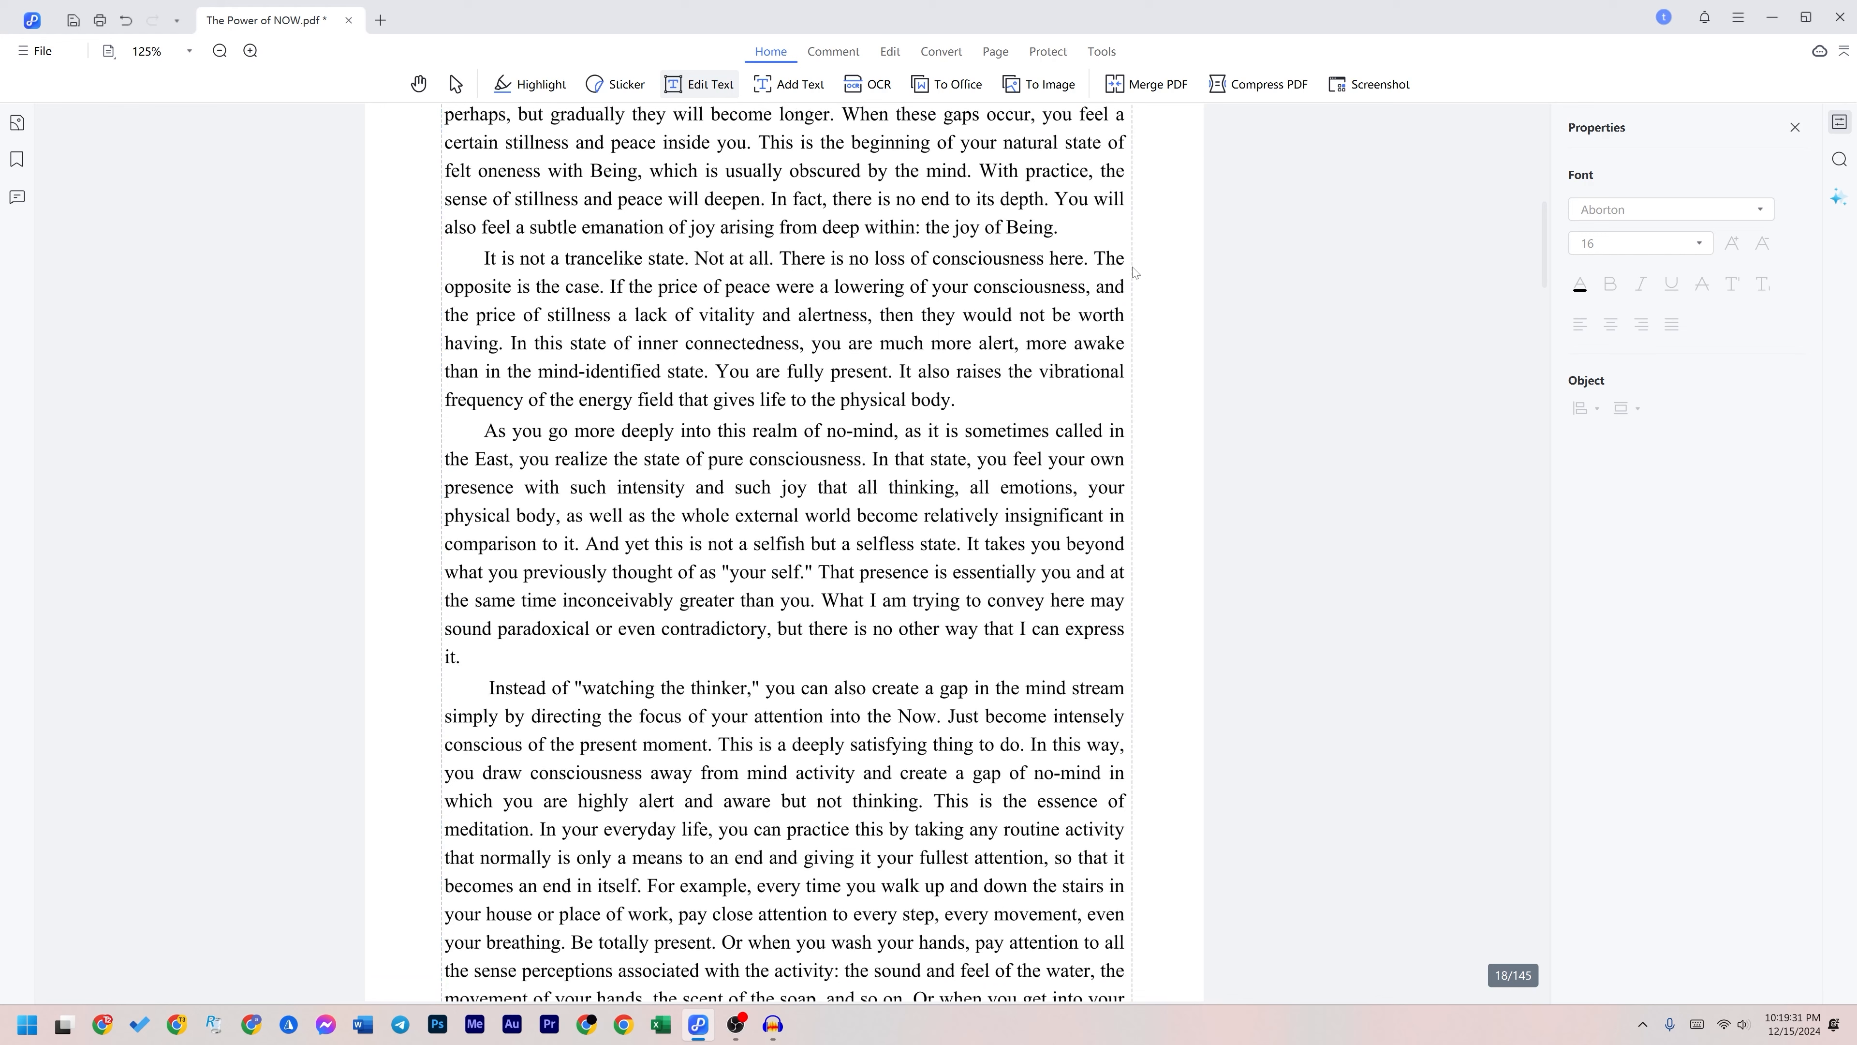
{"action": "left_click", "coordinate": [1074, 257]}
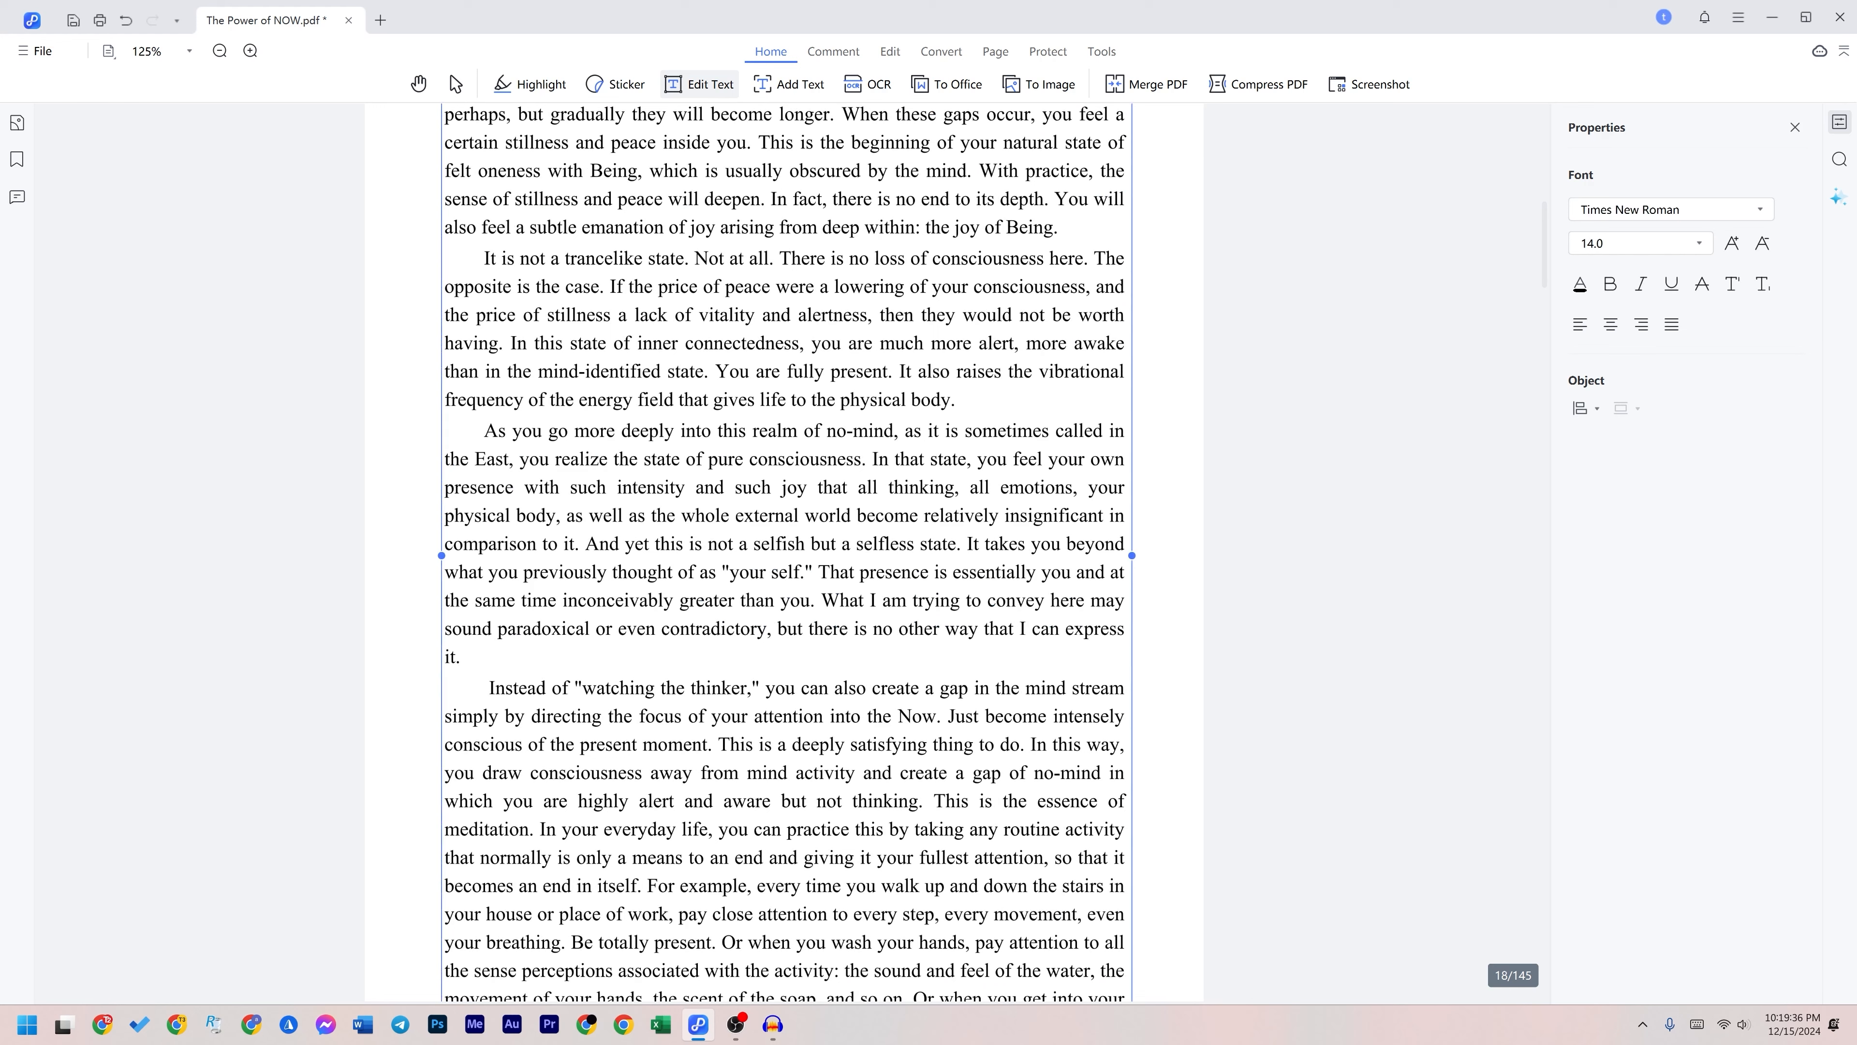
{"action": "key", "text": "BackSpace"}
{"action": "key", "text": "Delete"}
{"action": "key", "text": "BackSpace"}
{"action": "key", "text": "BackSpace"}
{"action": "key", "text": "BackSpace"}
Step: View the available font families for the page 18 text and leave the font as it is
{"action": "left_click", "coordinate": [1674, 213]}
{"action": "left_click", "coordinate": [1674, 212]}
{"action": "left_click", "coordinate": [1675, 213]}
{"action": "left_click", "coordinate": [1712, 142]}
Step: Delete the paragraph beginning "As you go more deeply" on page 18, and undo both text deletions on that page
{"action": "left_click_drag", "start_coordinate": [485, 431], "coordinate": [475, 657]}
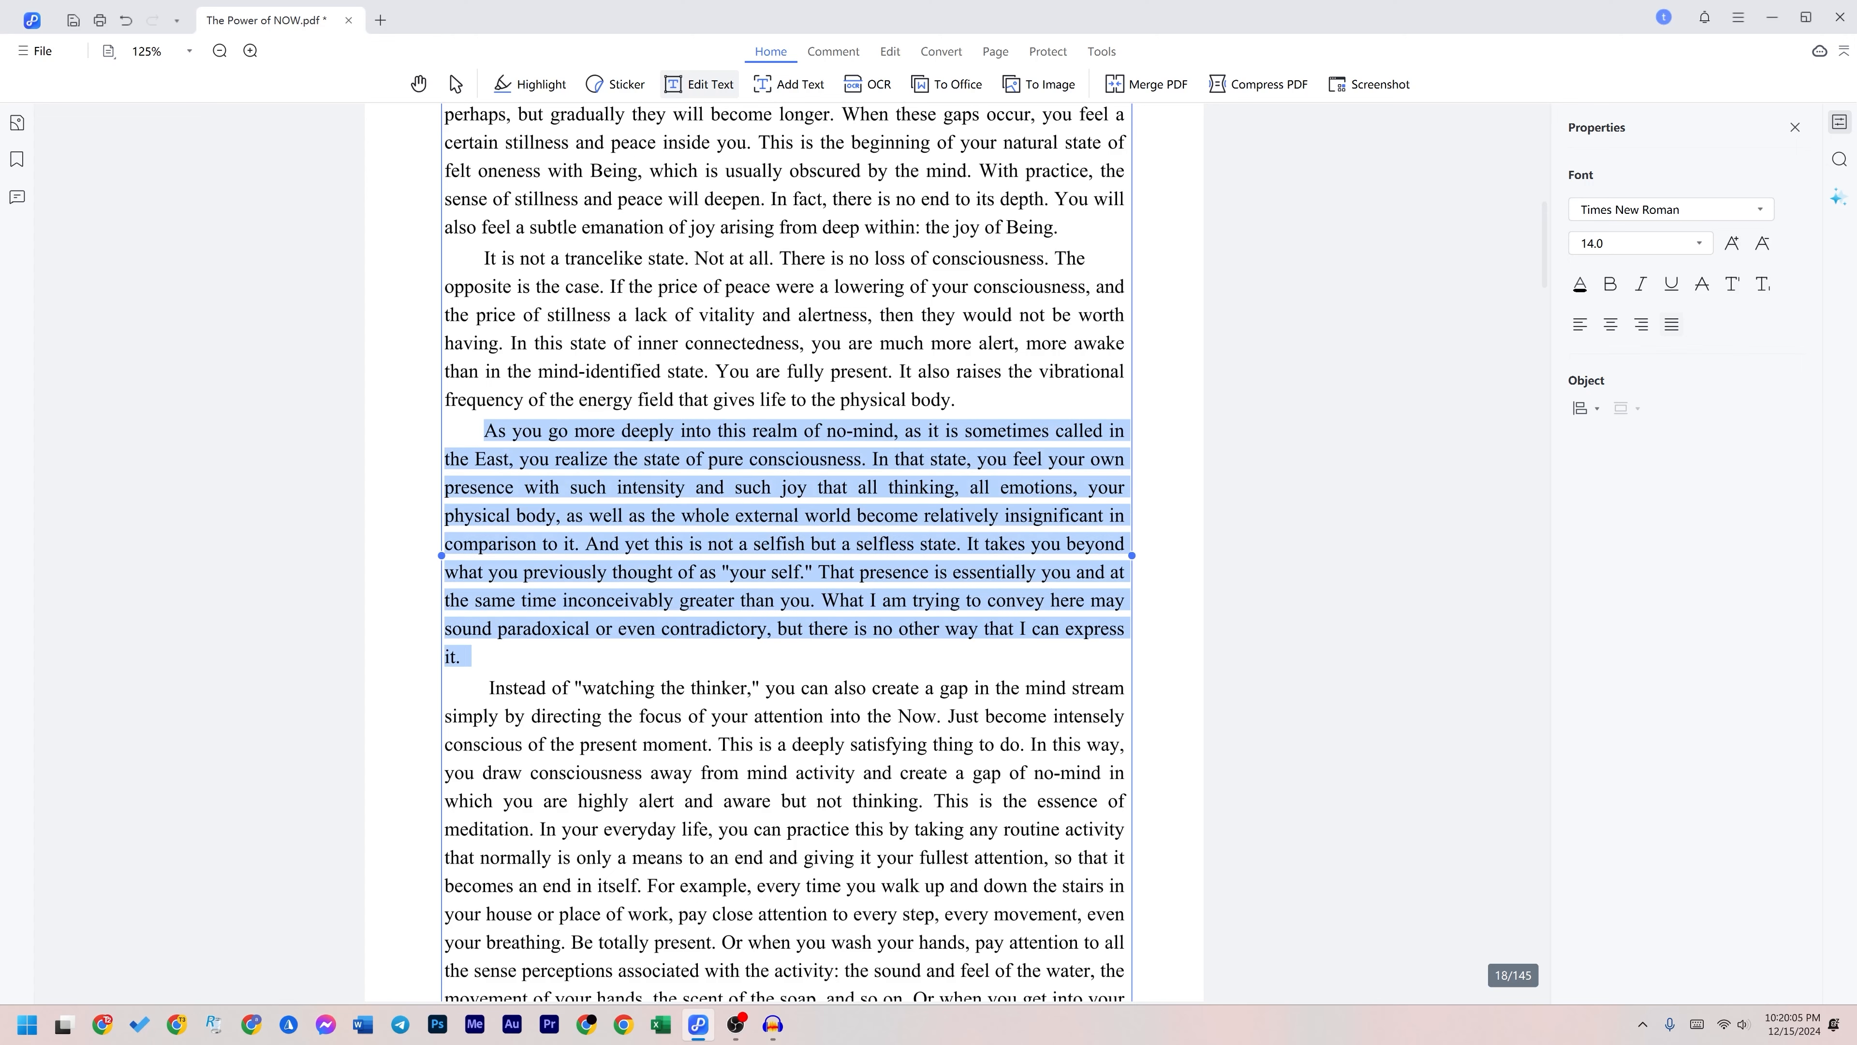
{"action": "key", "text": "Delete"}
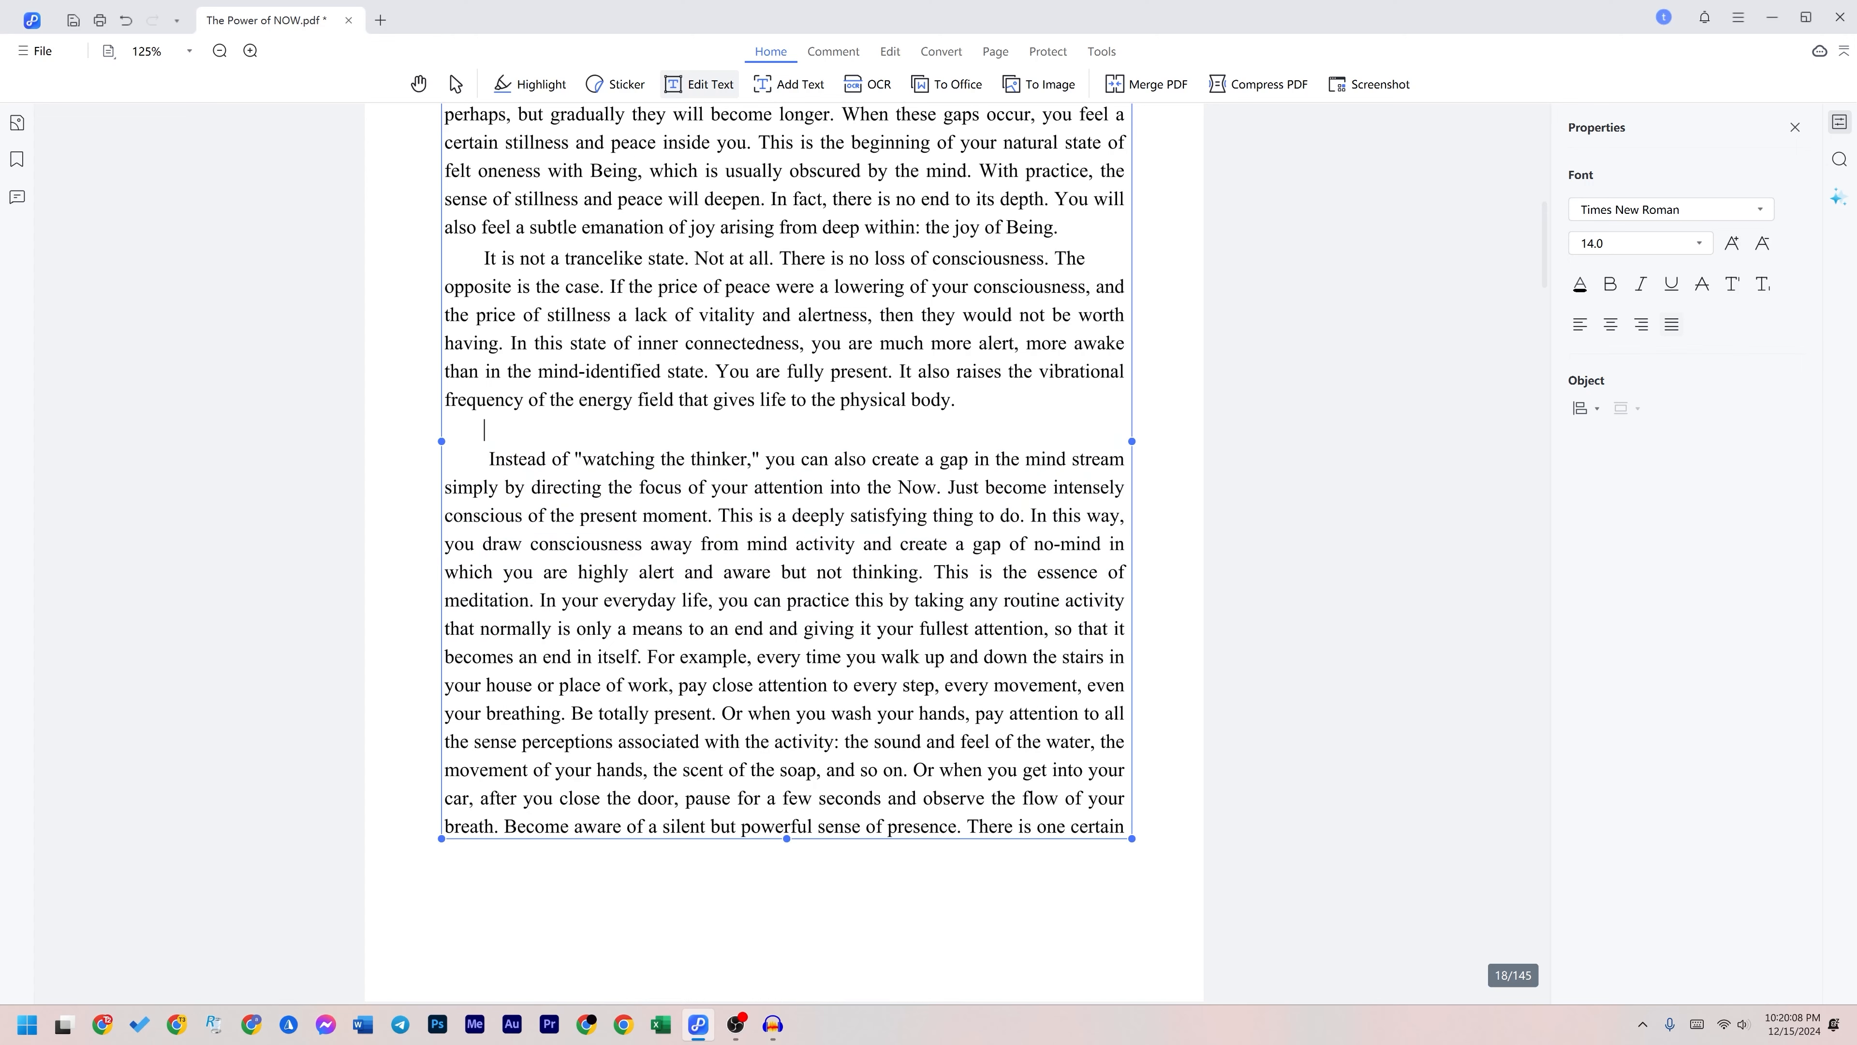
{"action": "key", "text": "ctrl+z"}
{"action": "key", "text": "ctrl+z"}
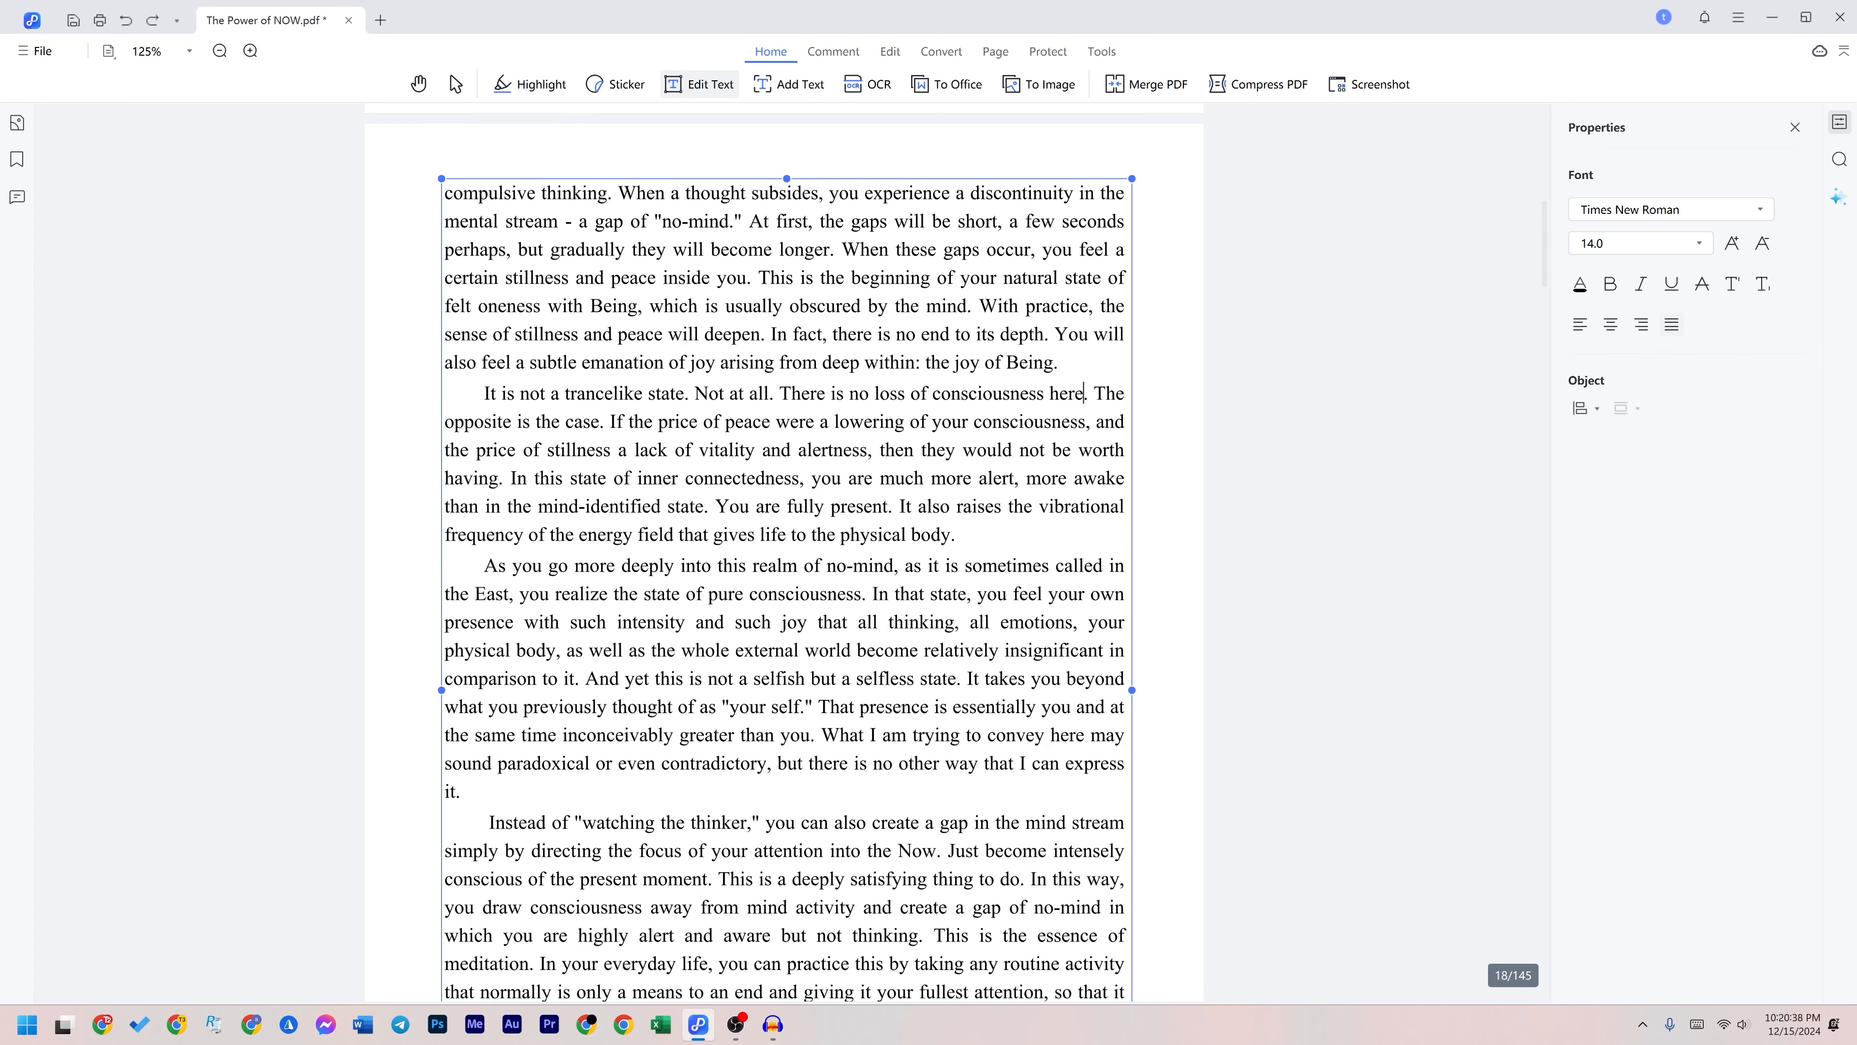
Step: Add the text "Welcome to" followed by the presenter's name below the last line of page 18
{"action": "left_click", "coordinate": [713, 92]}
{"action": "left_click", "coordinate": [789, 89]}
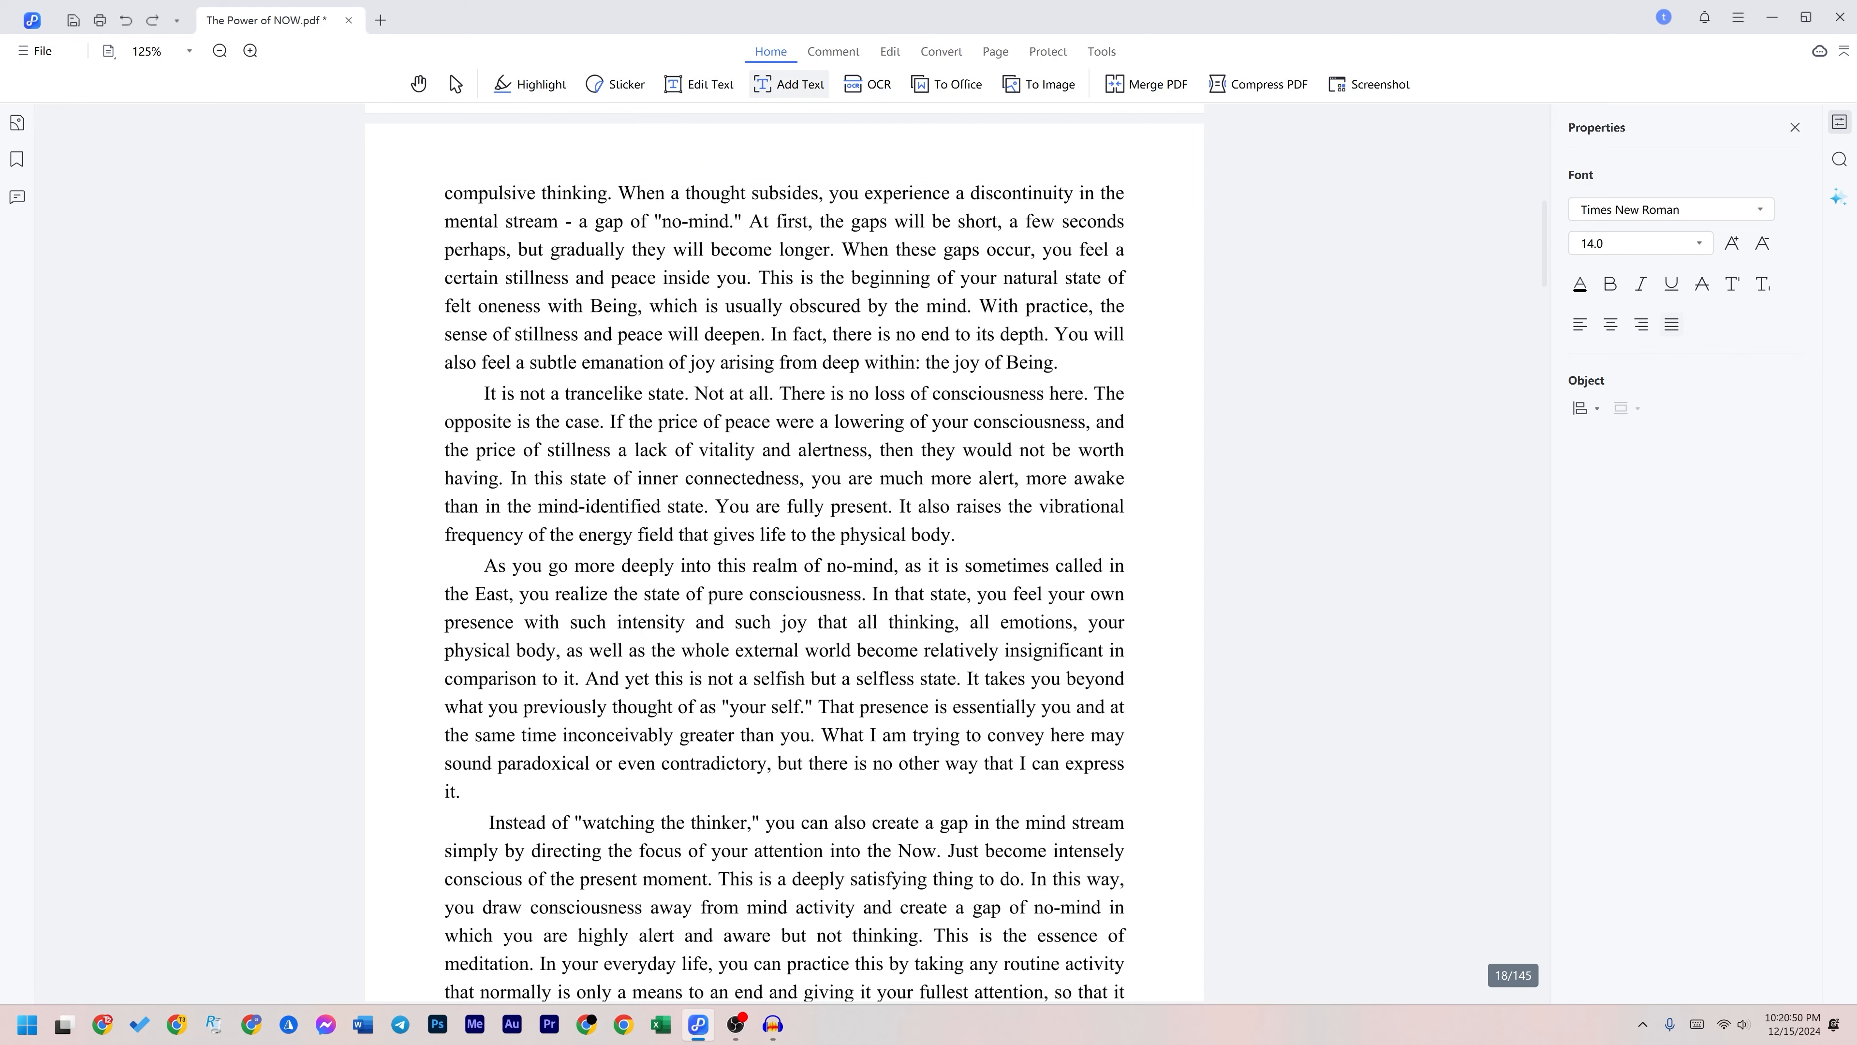
{"action": "scroll", "coordinate": [784, 548], "scroll_direction": "down", "scroll_amount": 5}
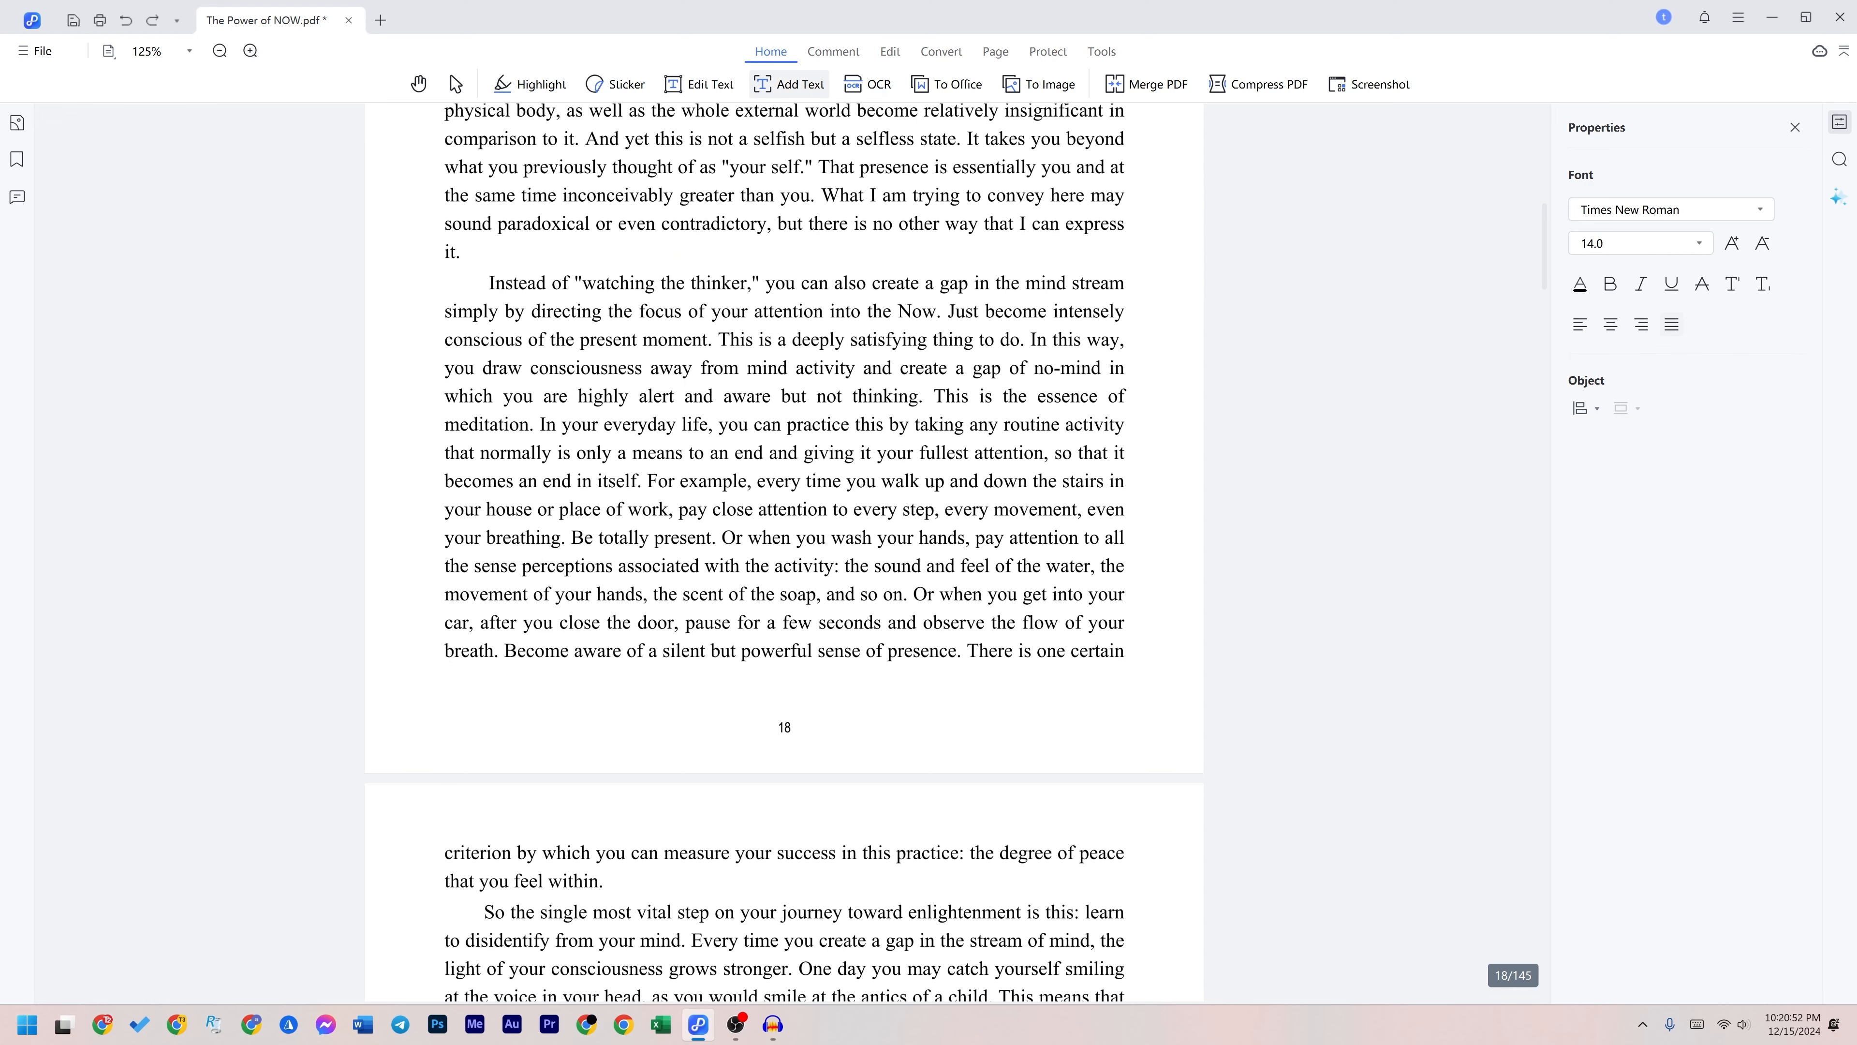
{"action": "scroll", "coordinate": [784, 549], "scroll_direction": "down", "scroll_amount": 3}
{"action": "left_click", "coordinate": [557, 408]}
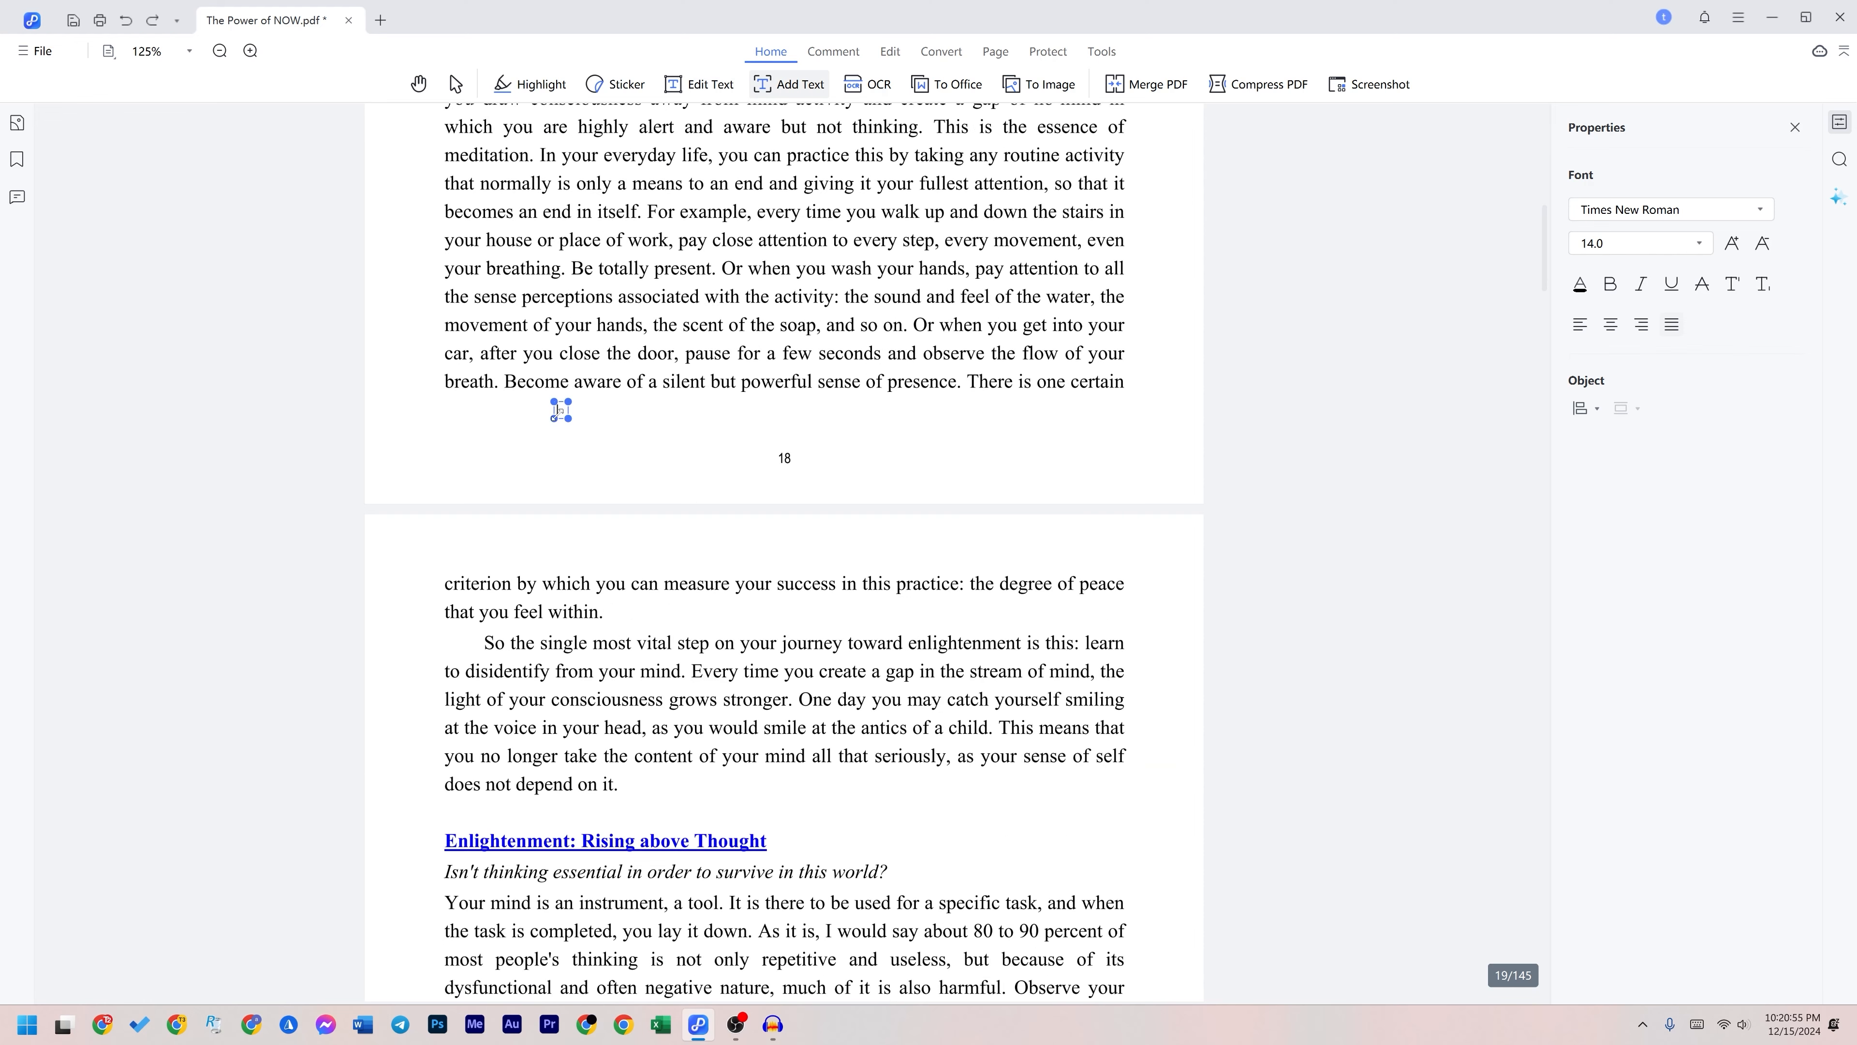
{"action": "type", "text": "Welcome to RI ROBIN"}
{"action": "left_click", "coordinate": [865, 411]}
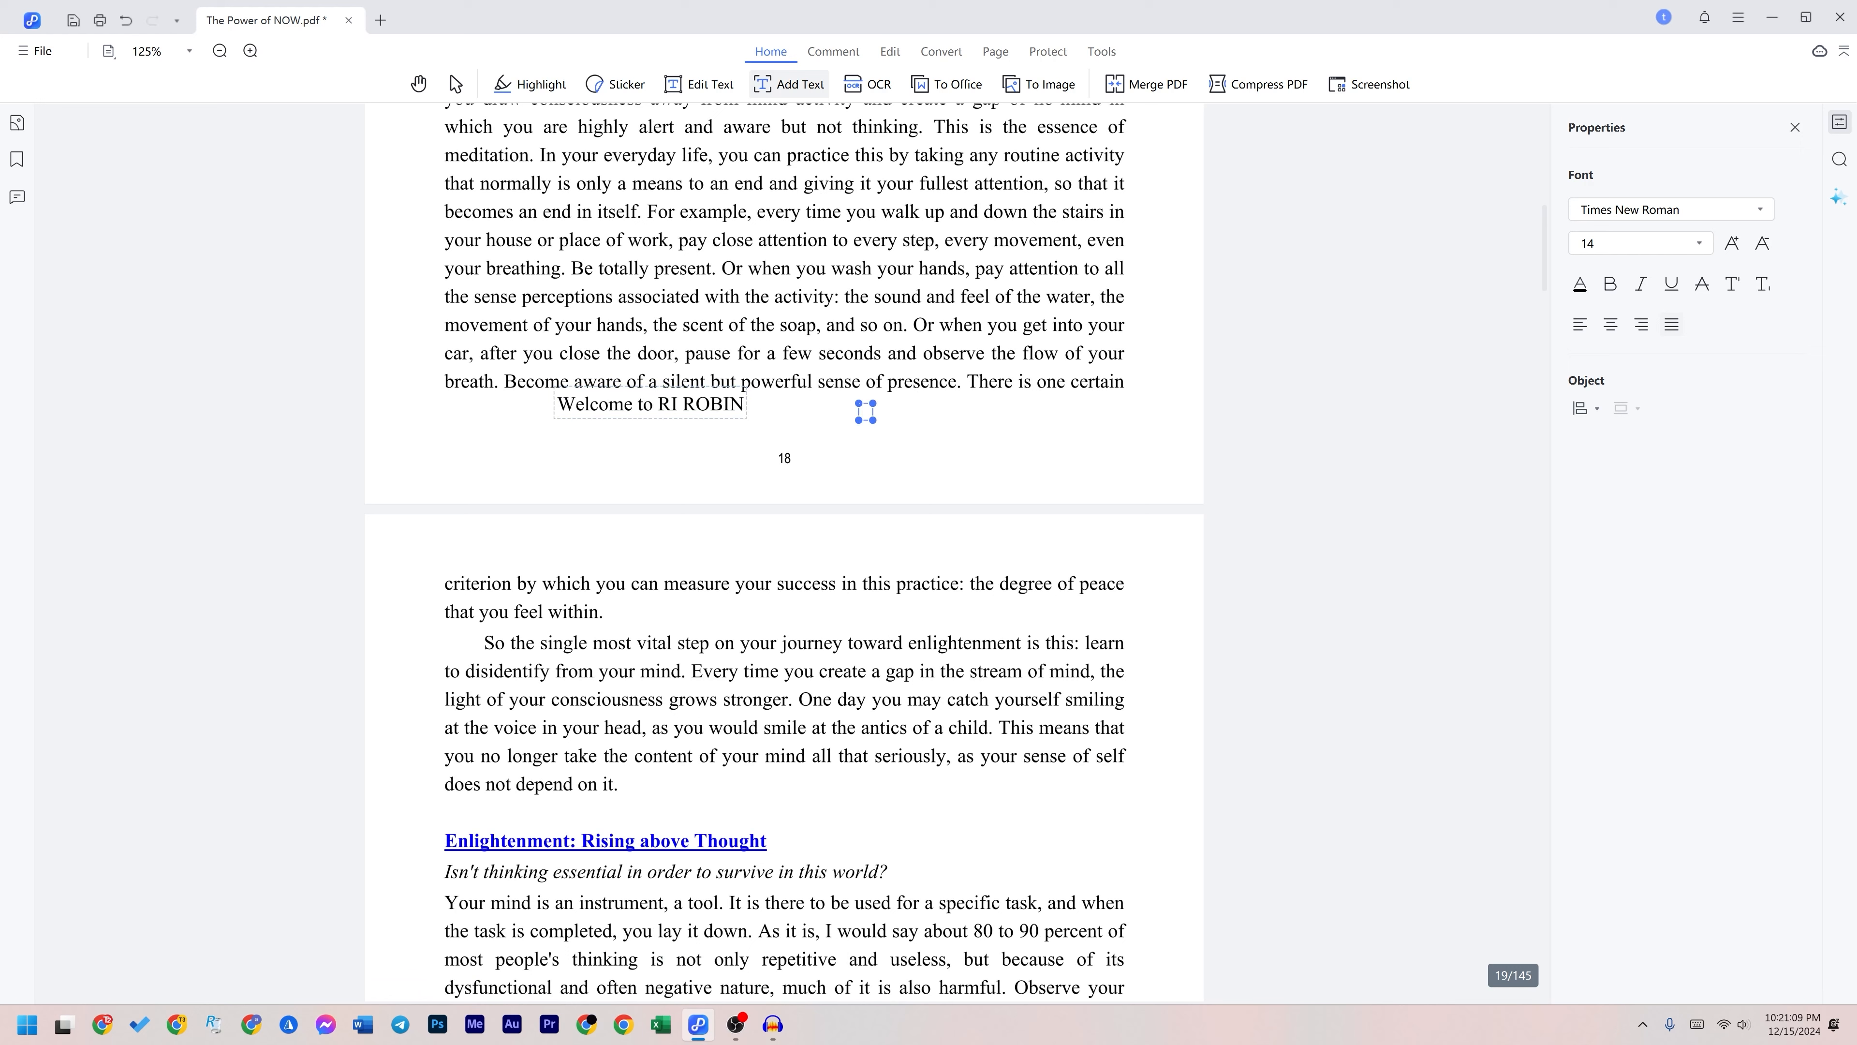
Step: Move the added welcome text to the right margin, just above the page number level on page 18
{"action": "mouse_move", "coordinate": [712, 404]}
{"action": "left_mouse_down"}
{"action": "mouse_move", "coordinate": [558, 404]}
{"action": "mouse_move", "coordinate": [723, 404]}
{"action": "left_mouse_up"}
{"action": "left_click", "coordinate": [696, 404]}
{"action": "left_click_drag", "start_coordinate": [680, 387], "coordinate": [1038, 407]}
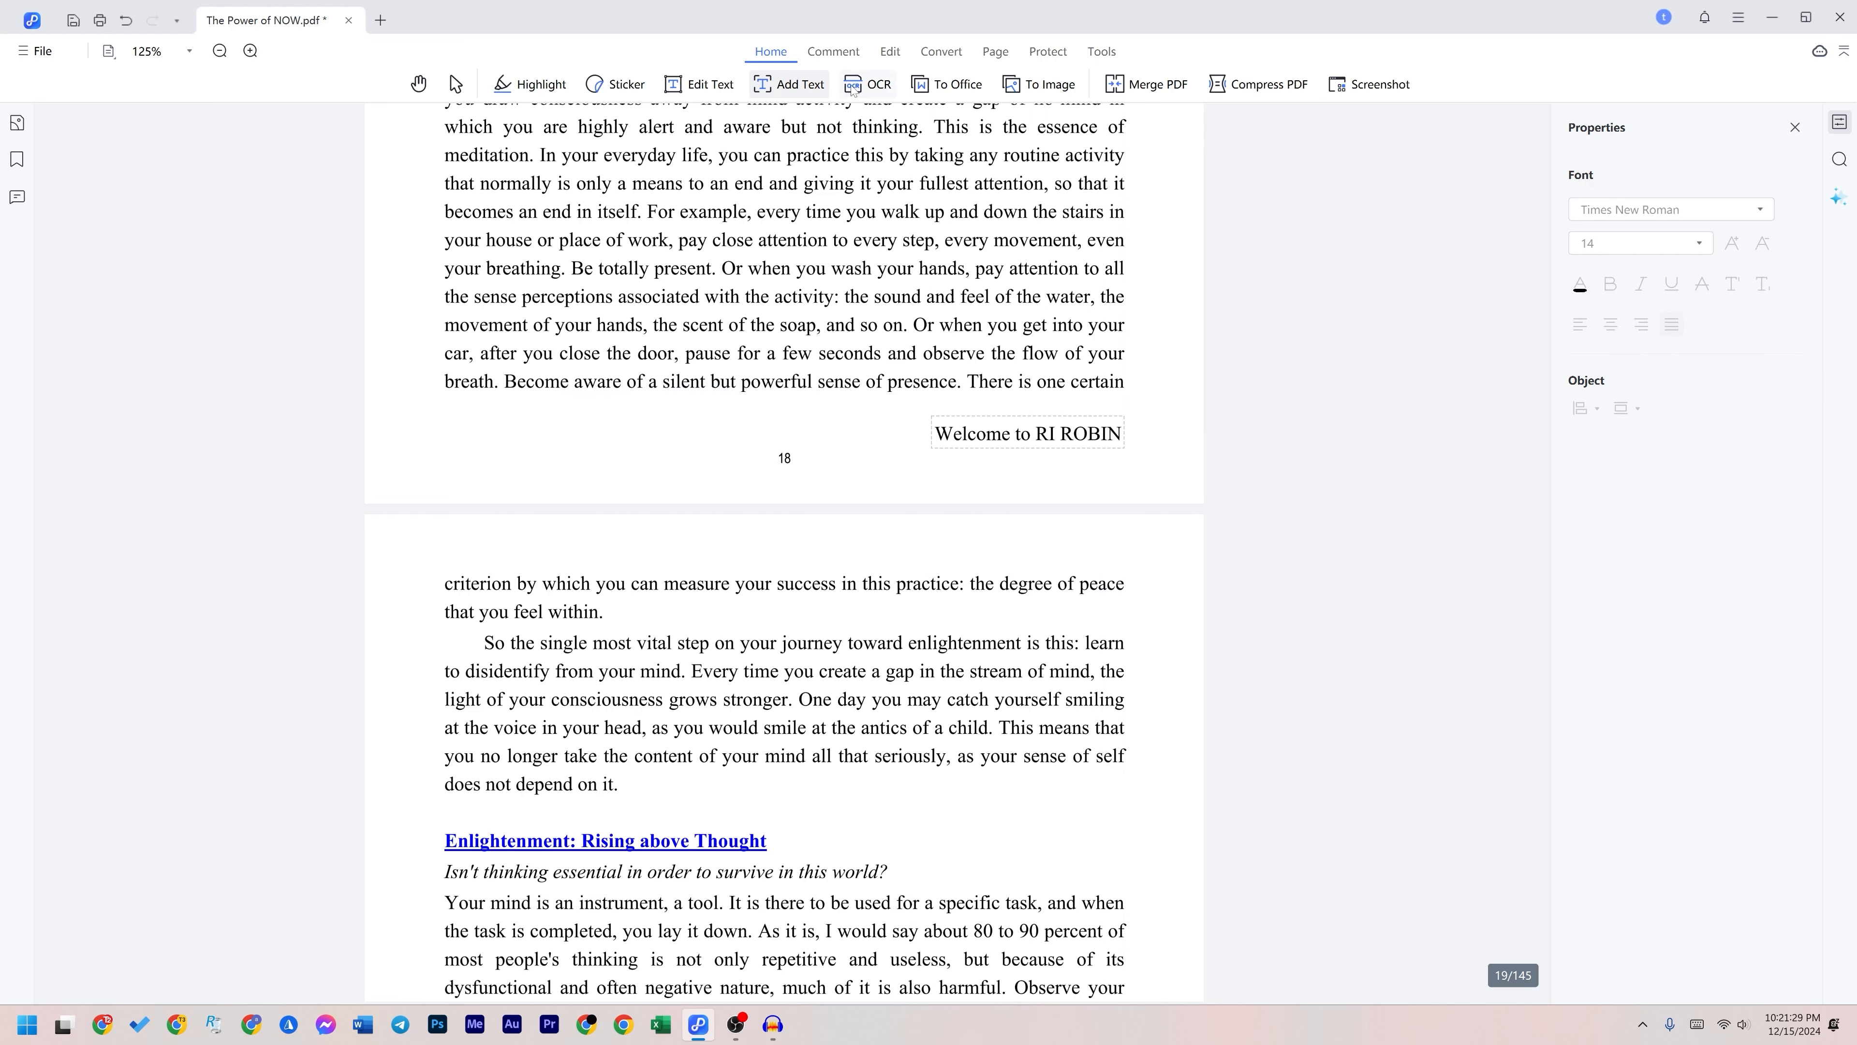
Step: Save the document and run OCR on current page 19, scanning to editable text with English recognition
{"action": "left_click", "coordinate": [876, 86]}
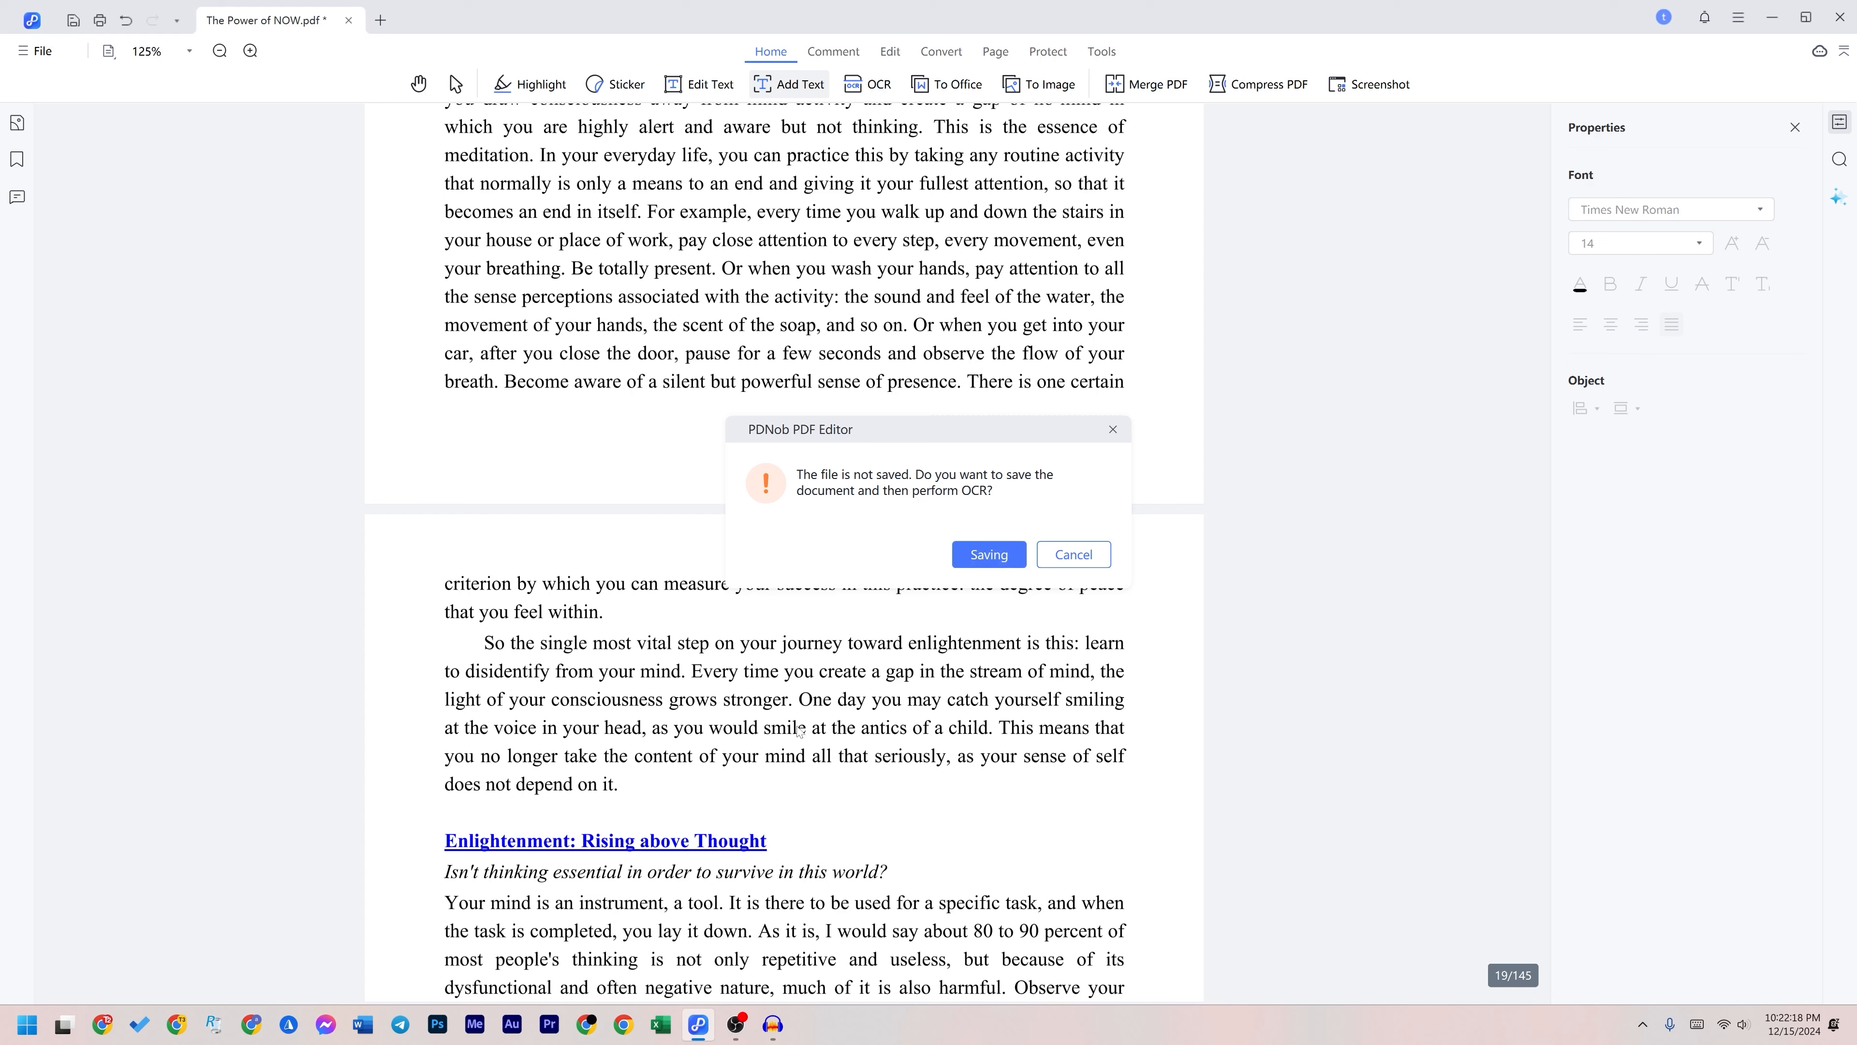
{"action": "left_click", "coordinate": [996, 557]}
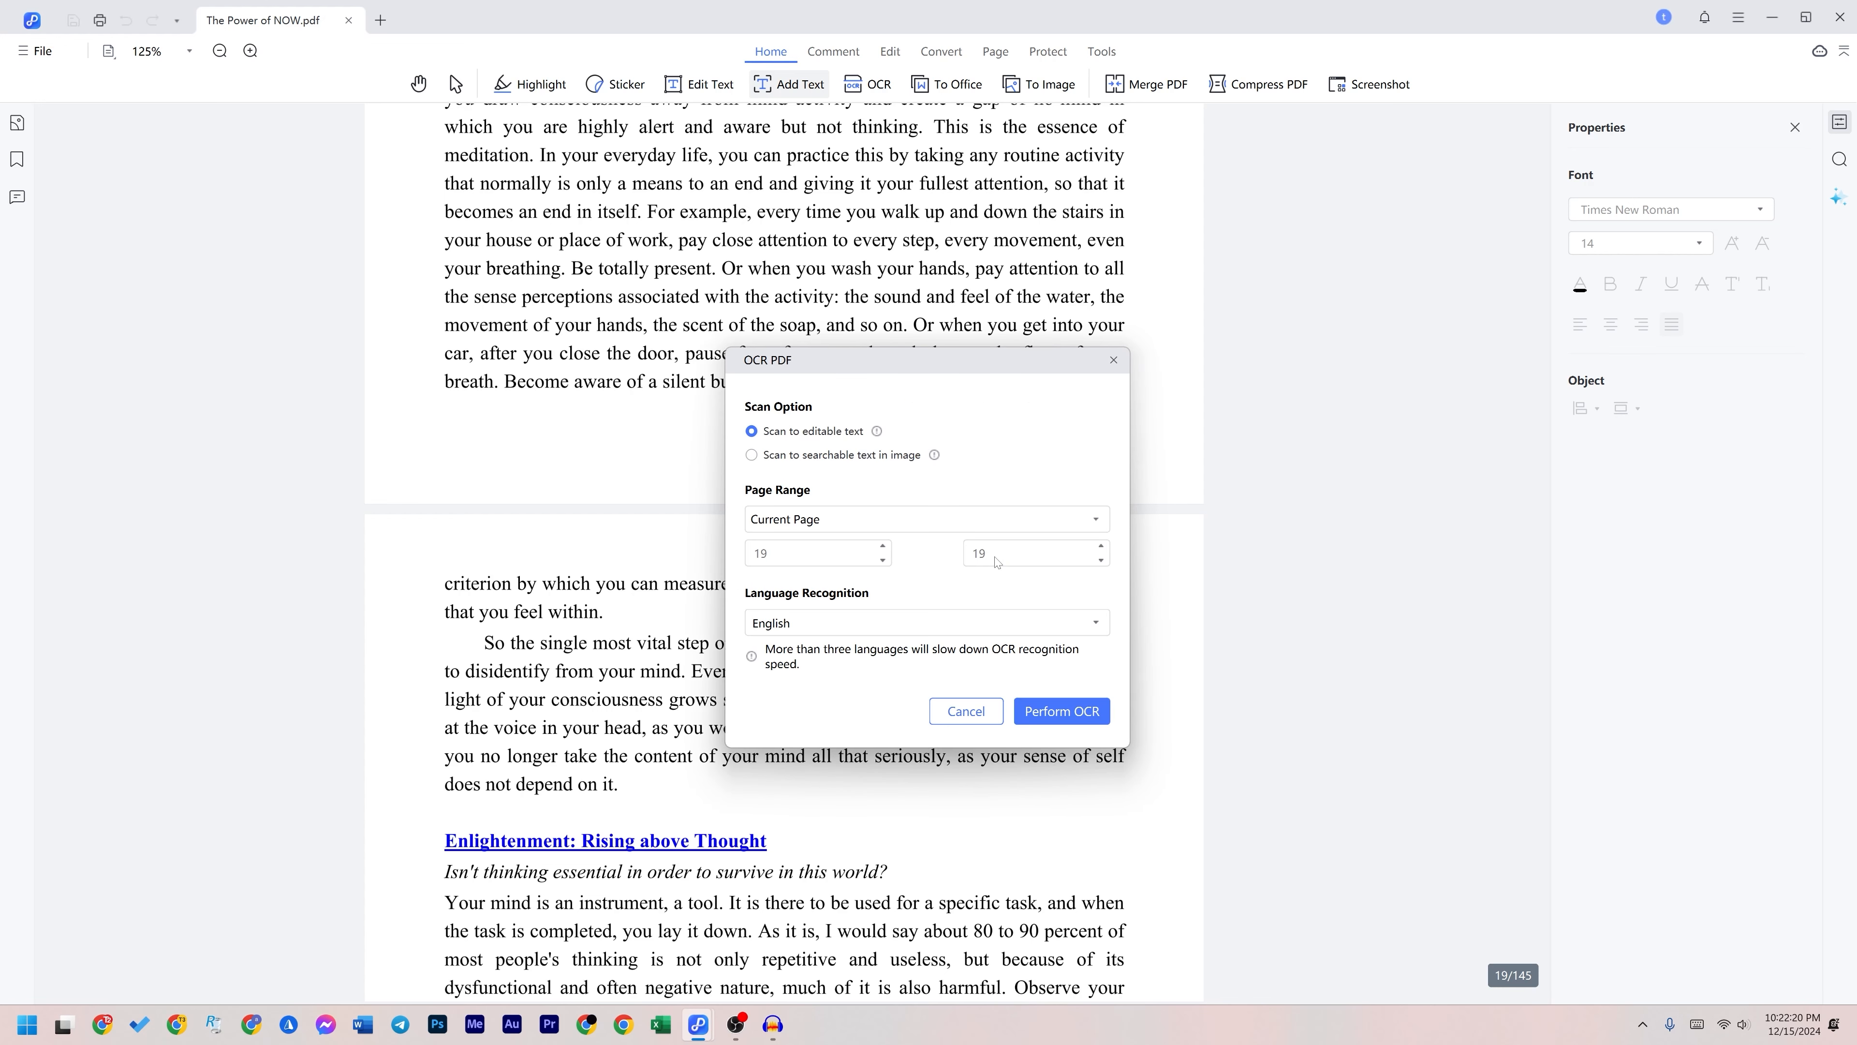
{"action": "left_click", "coordinate": [753, 455]}
{"action": "left_click", "coordinate": [789, 433]}
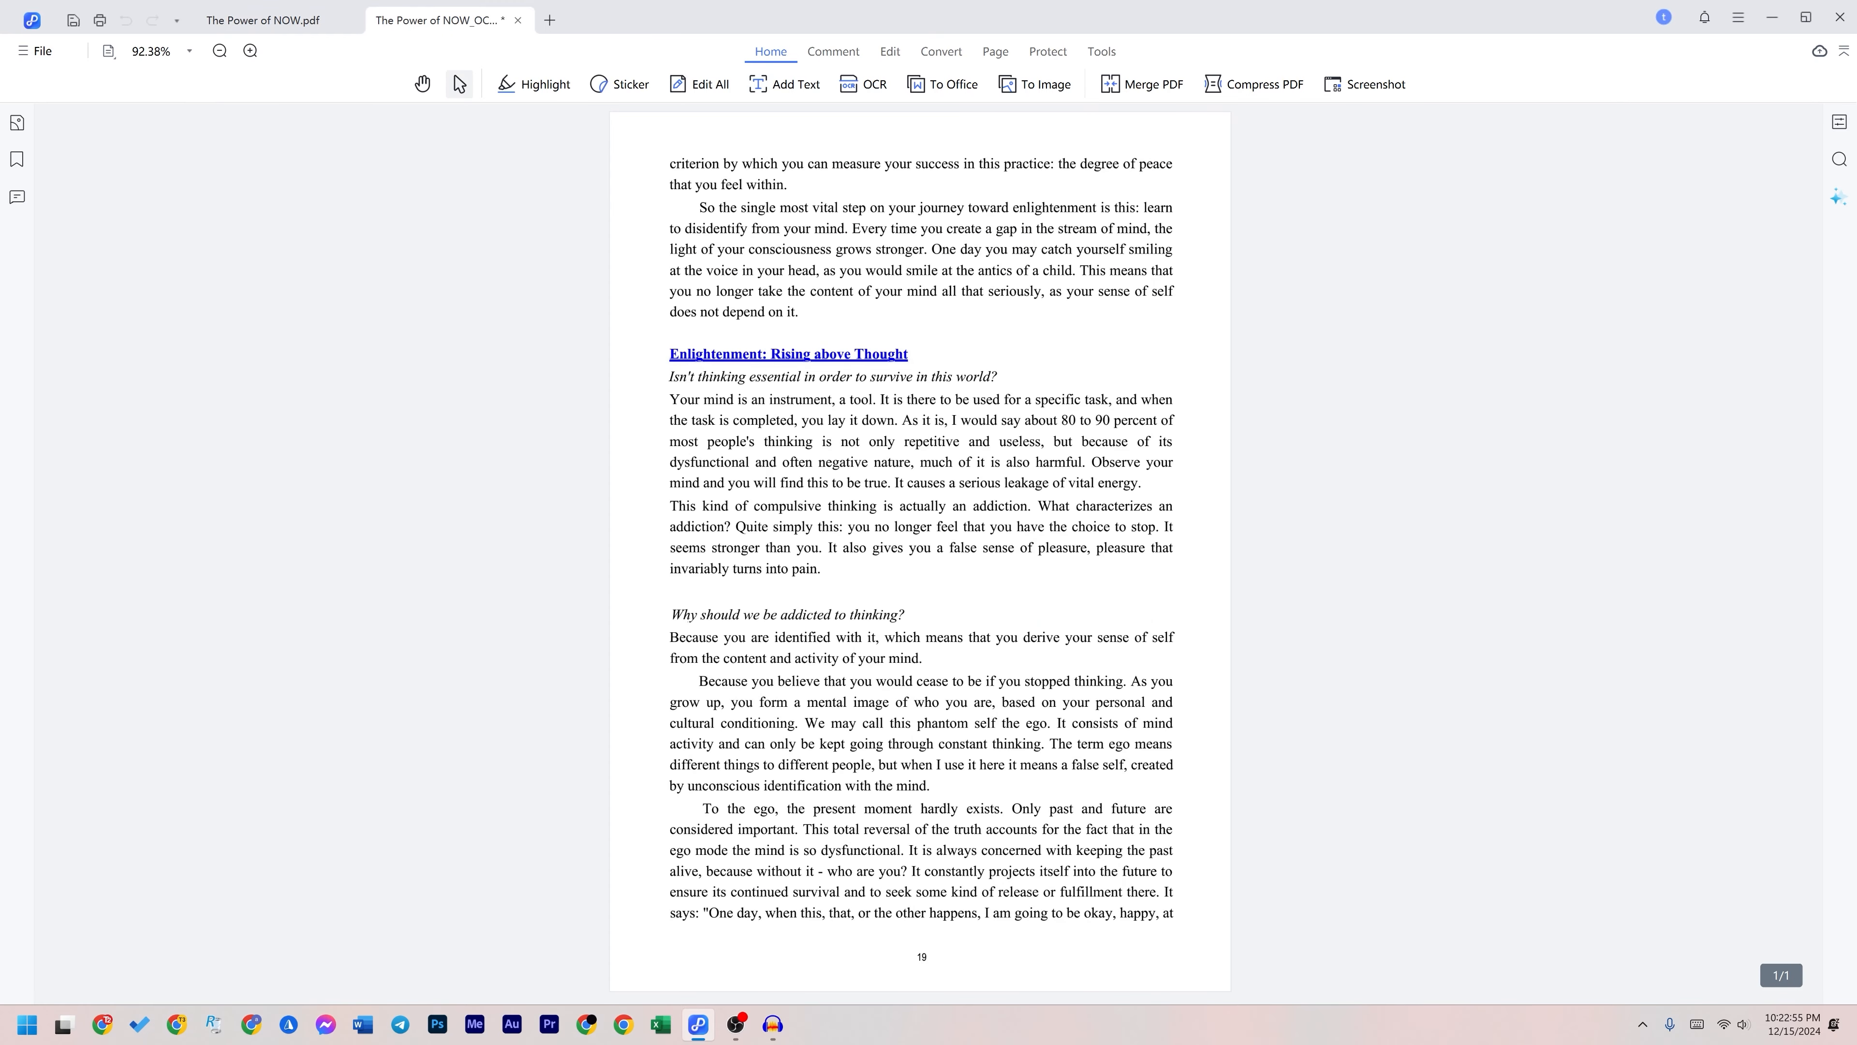
Step: Close The Power of NOW_OCR.pdf without saving its changes
{"action": "key", "text": "ctrl+w"}
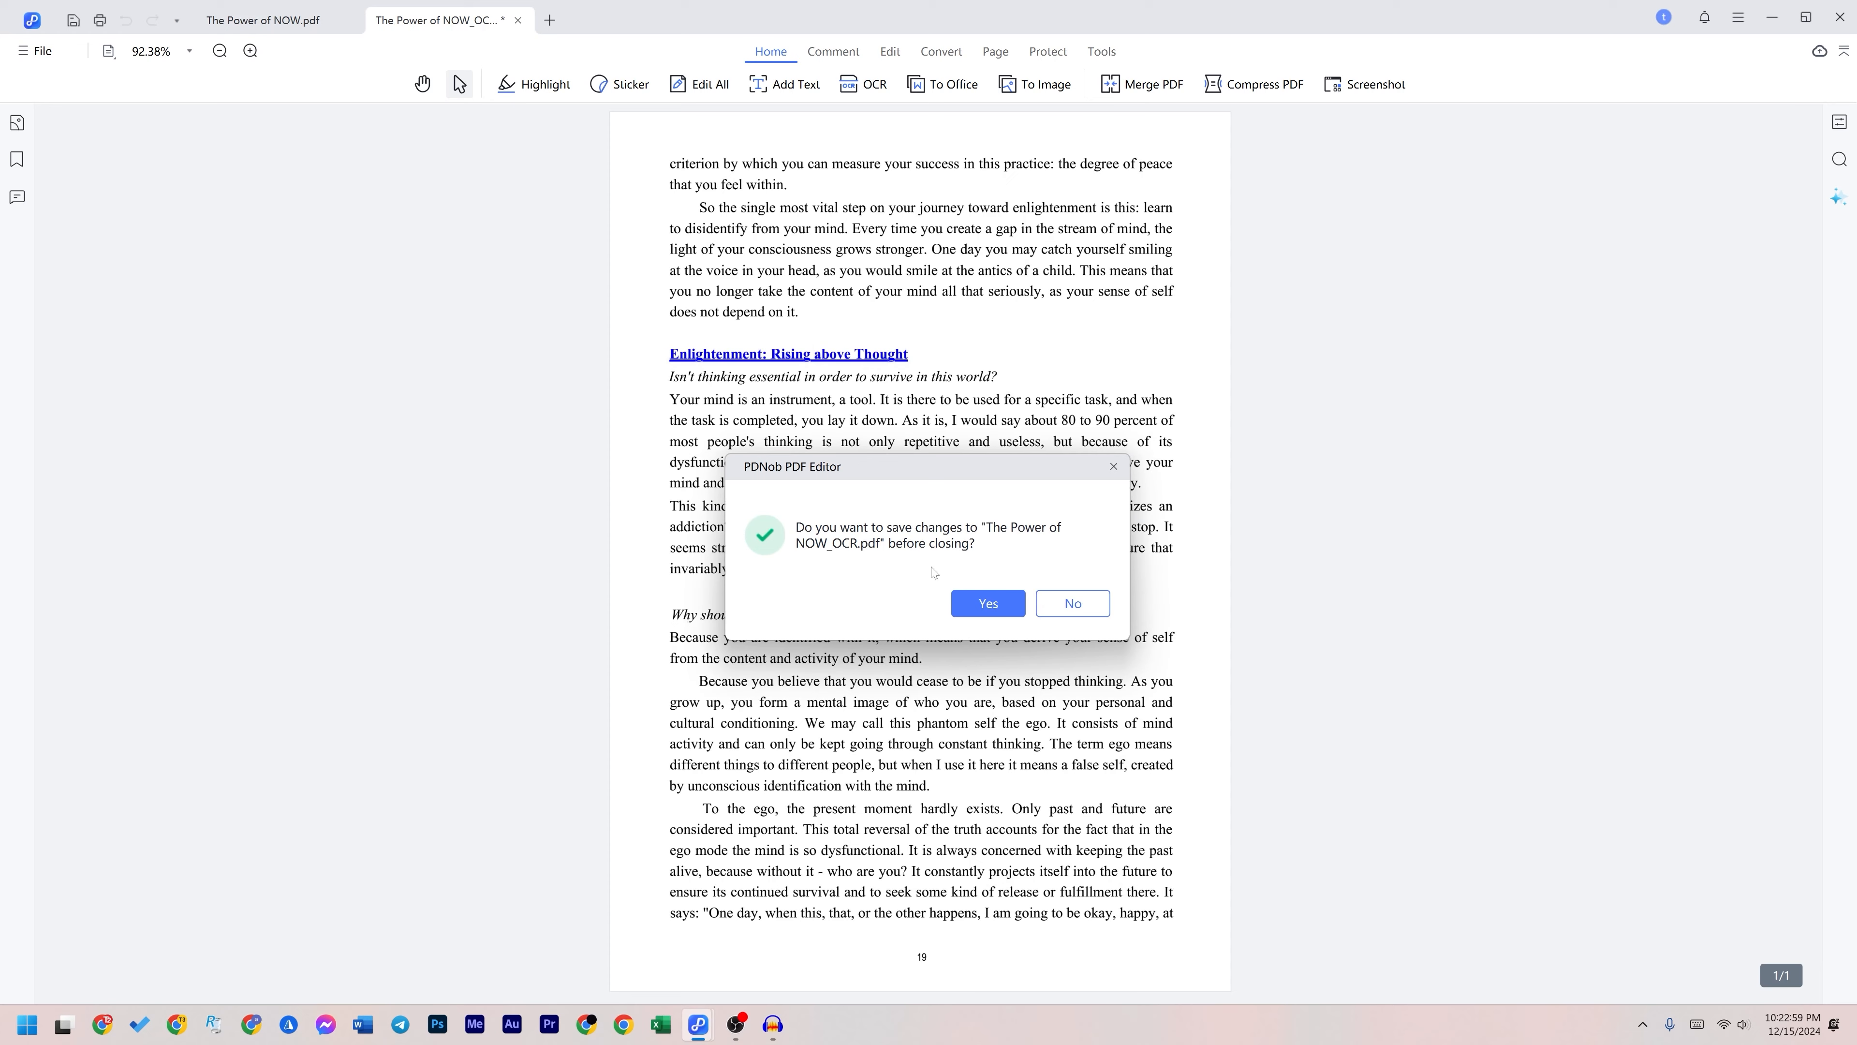
{"action": "left_click", "coordinate": [1072, 603]}
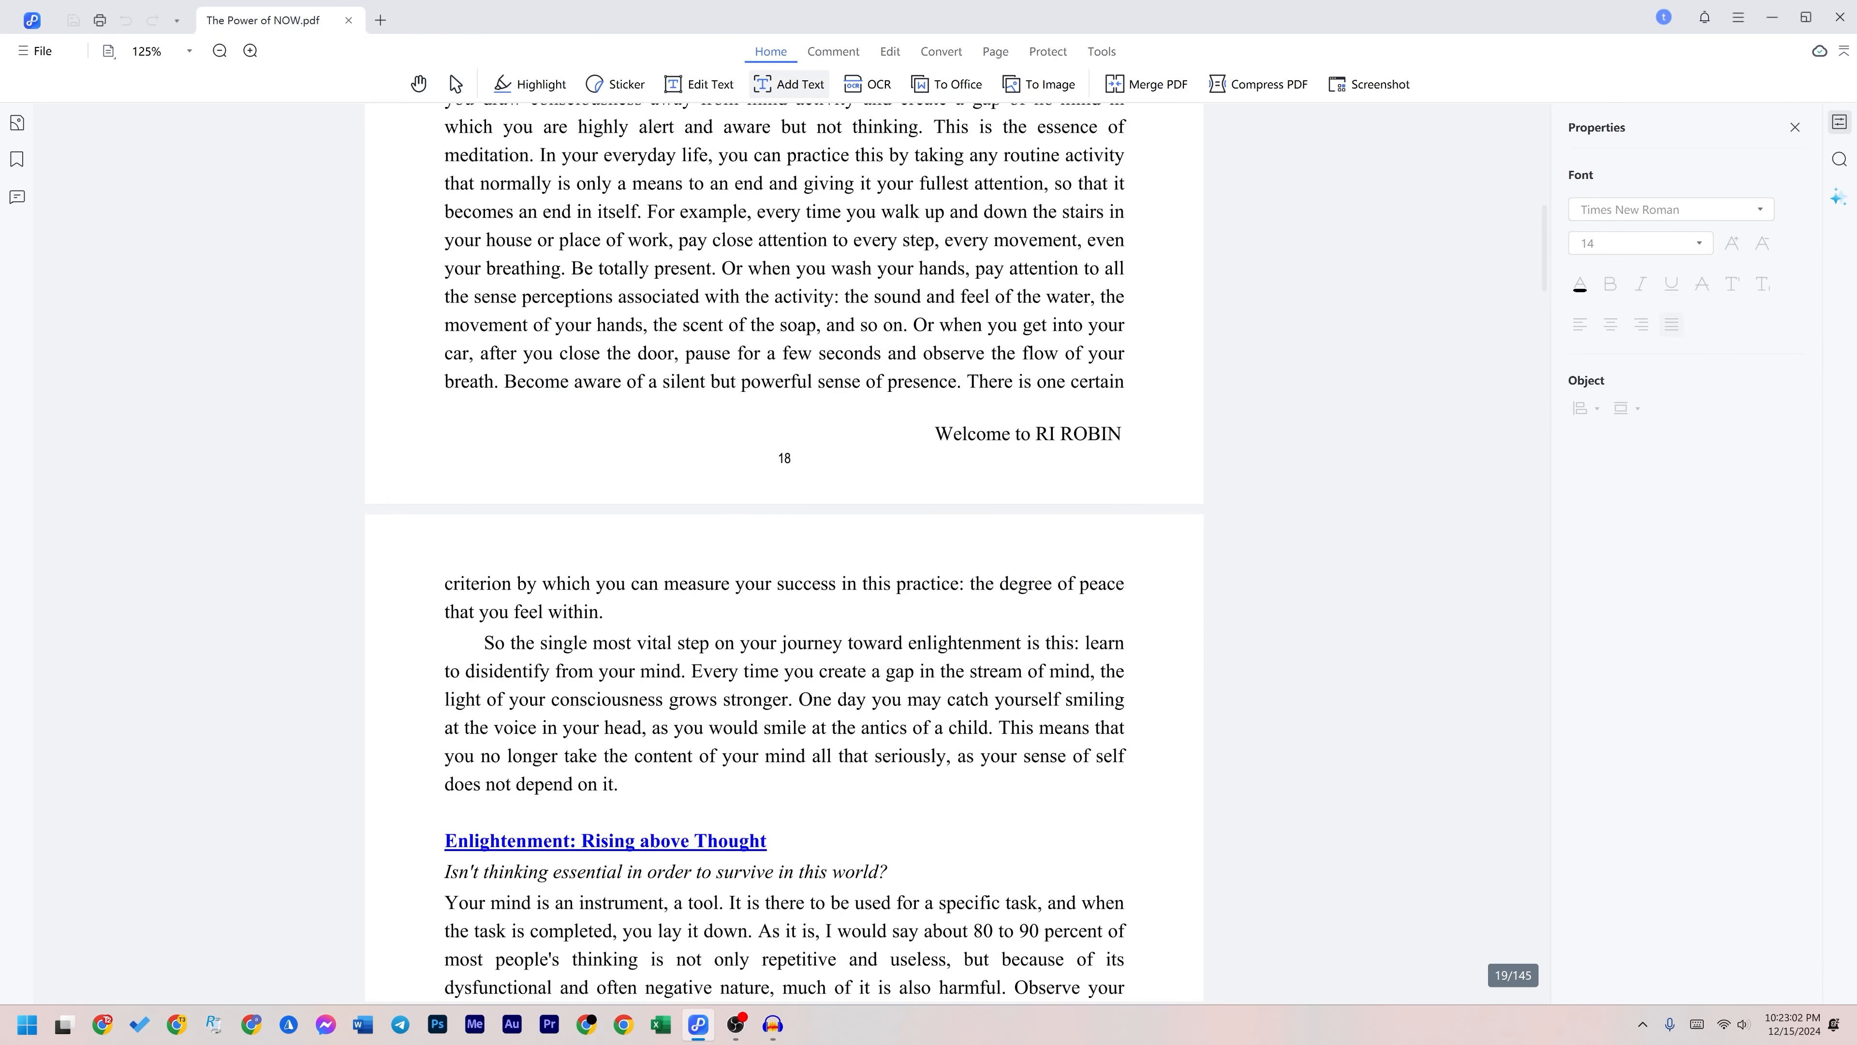
Step: Convert all 145 pages of The Power of NOW to Word (*.docx), saving to the source directory
{"action": "mouse_move", "coordinate": [842, 6]}
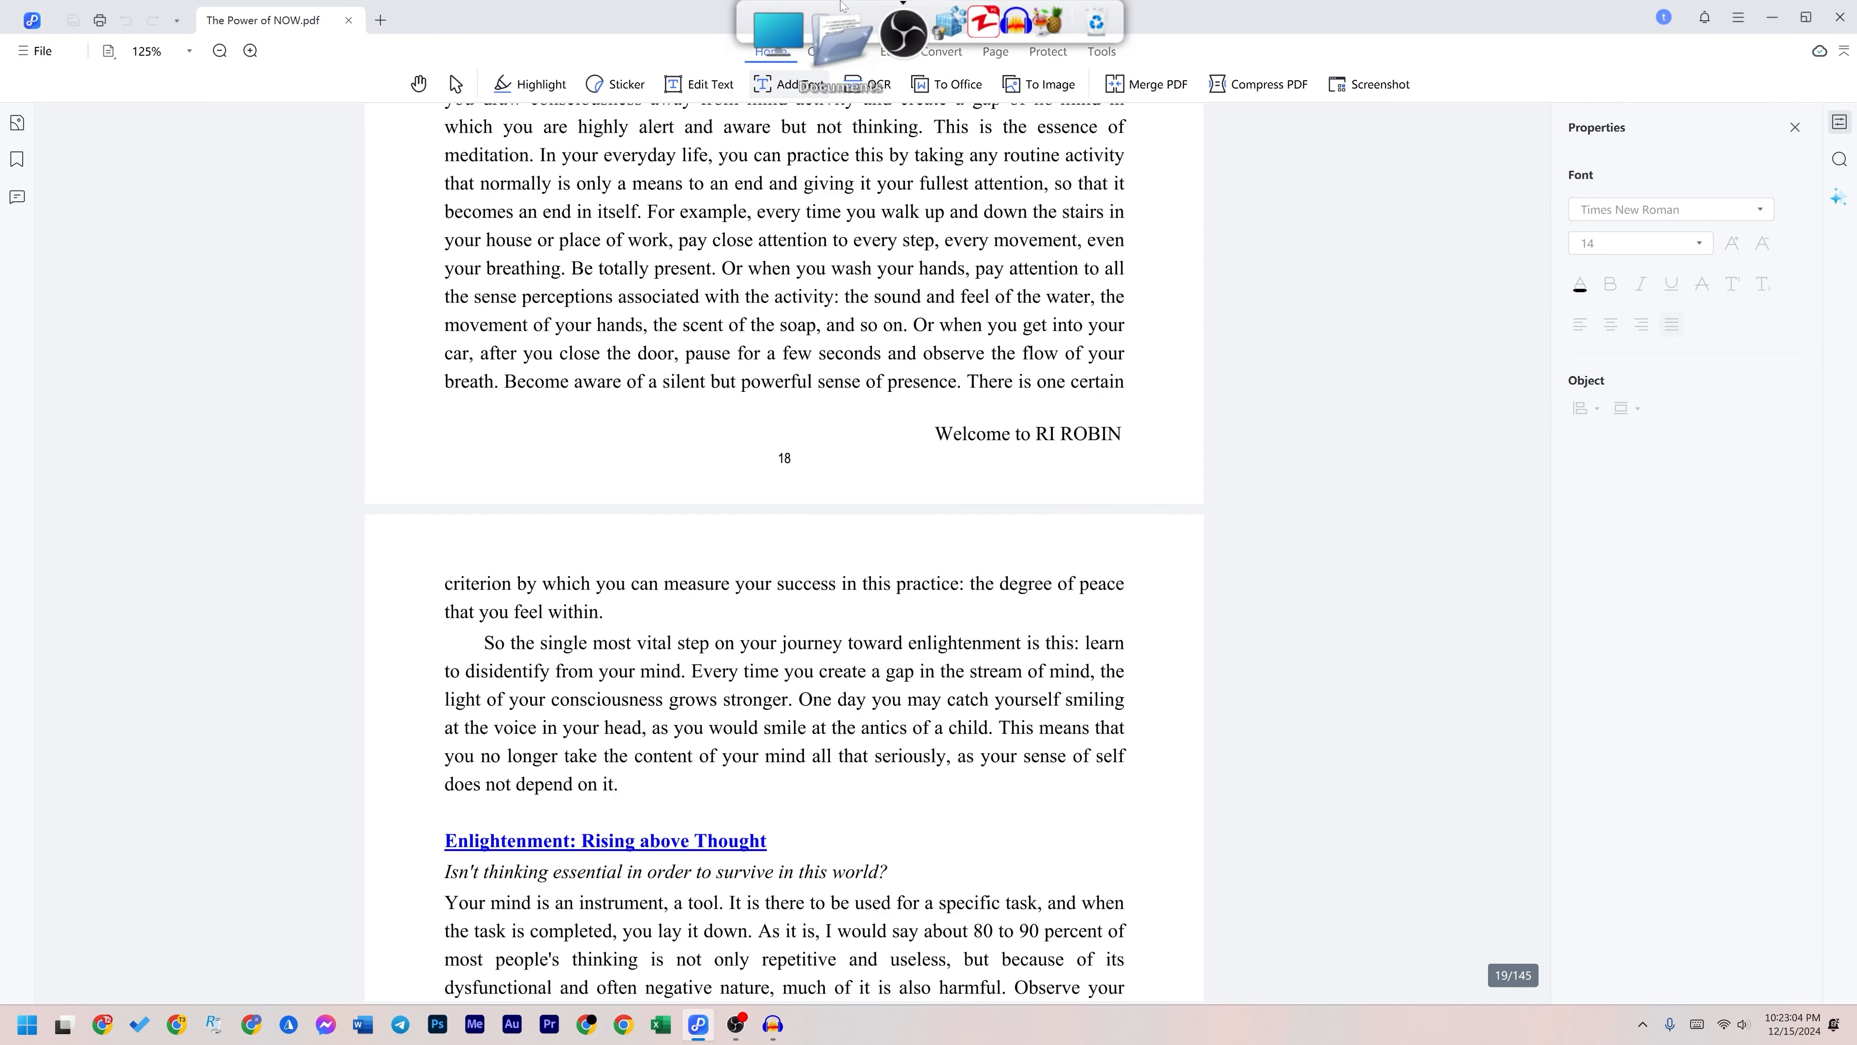
{"action": "left_click", "coordinate": [947, 91]}
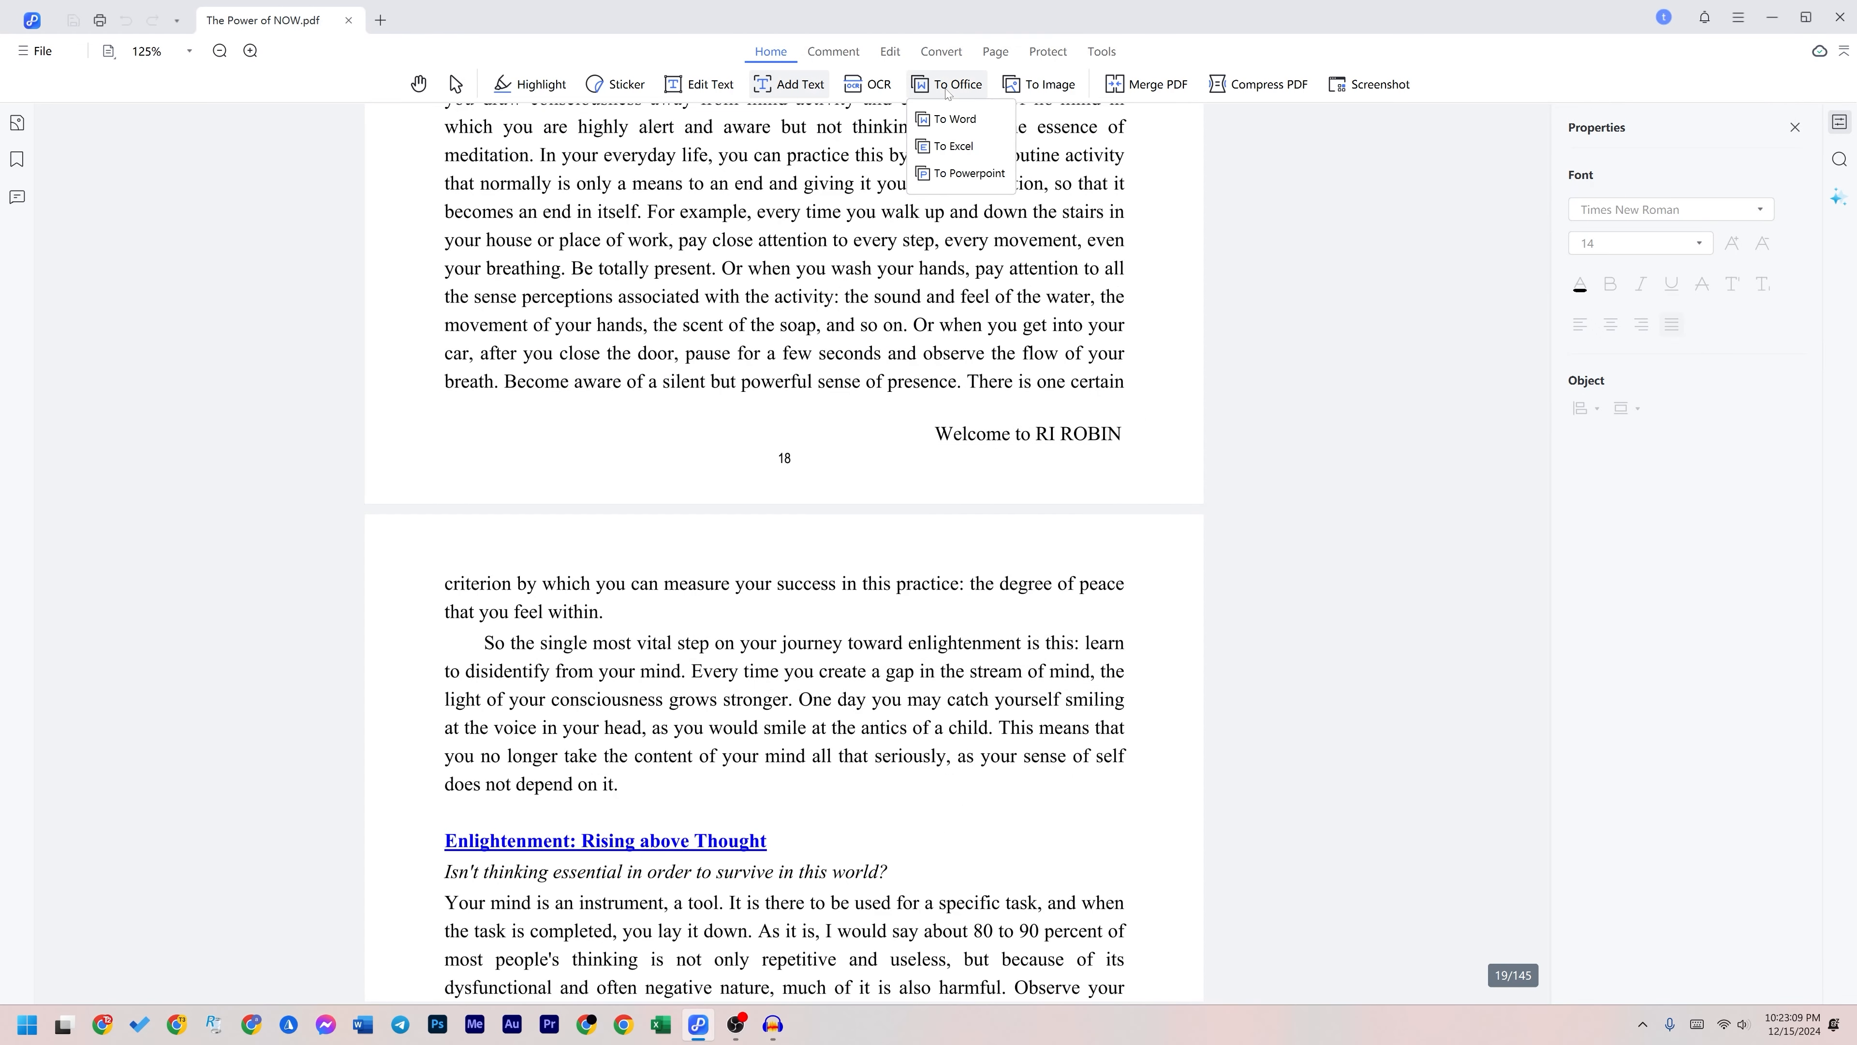
{"action": "left_click", "coordinate": [964, 174]}
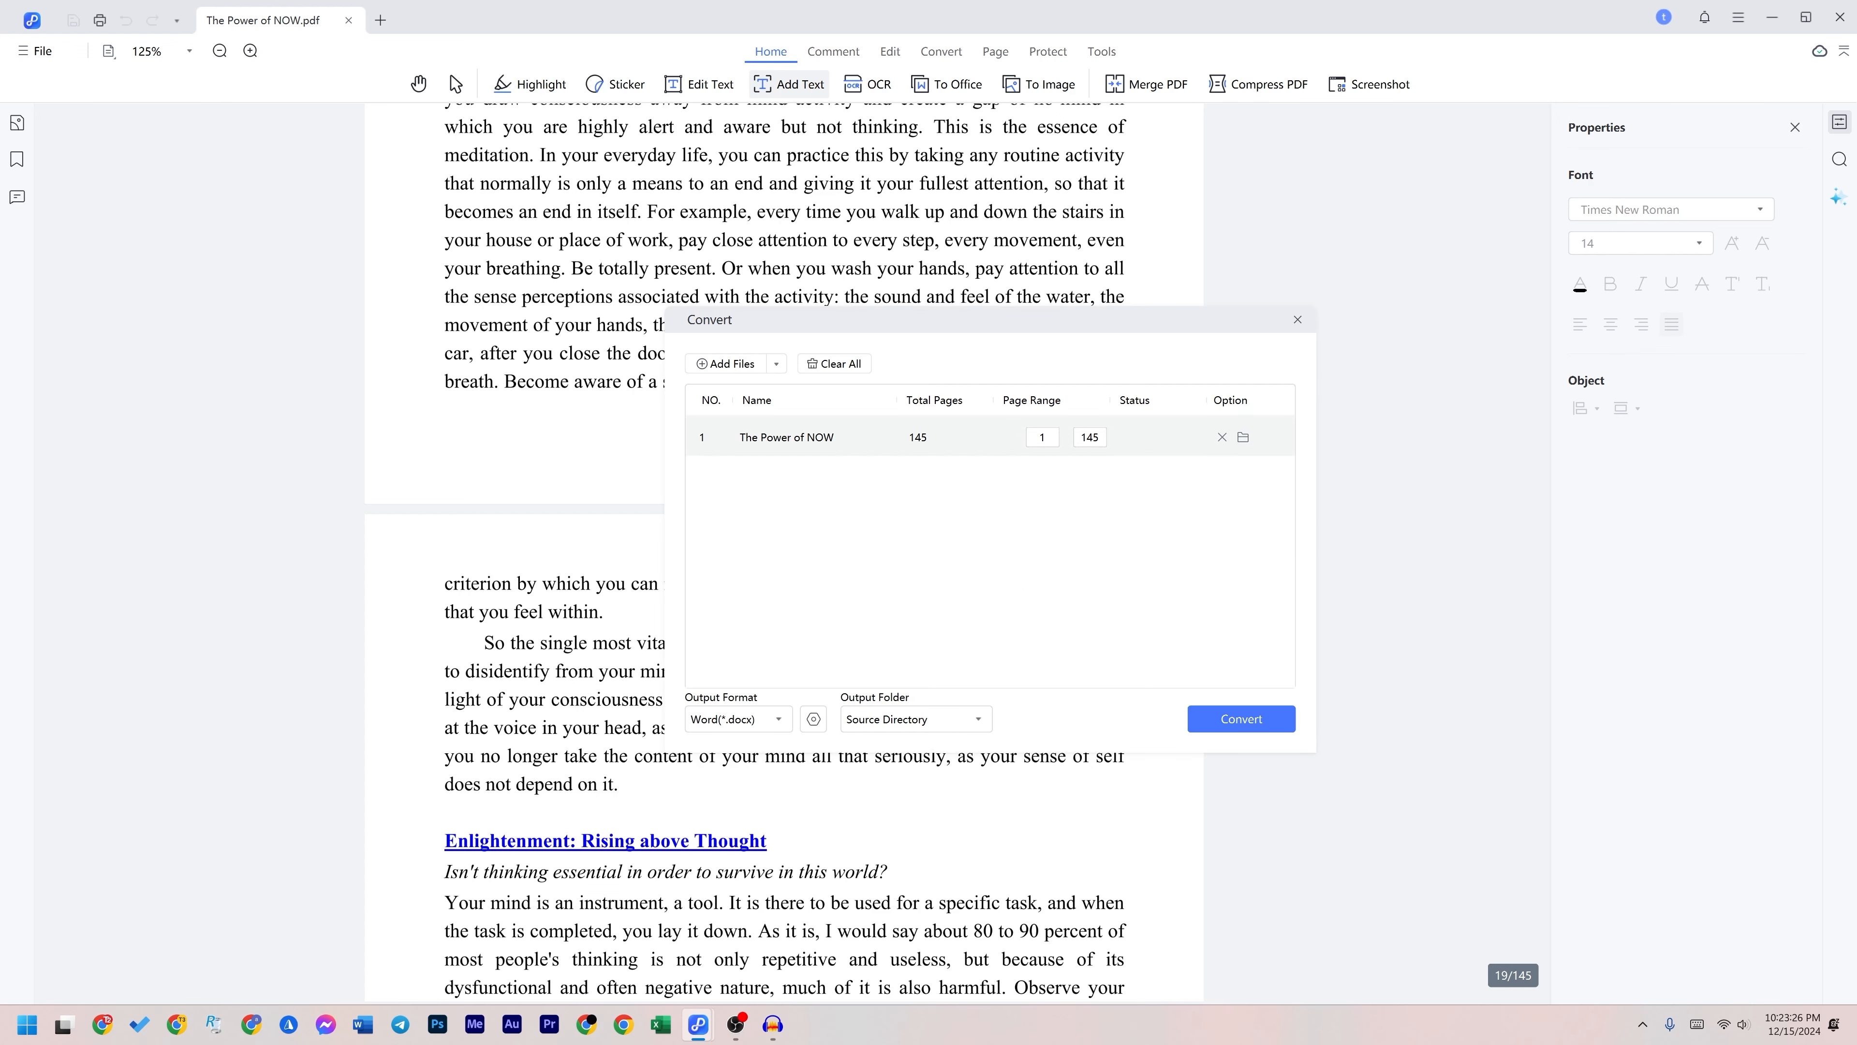
{"action": "left_click", "coordinate": [1236, 718]}
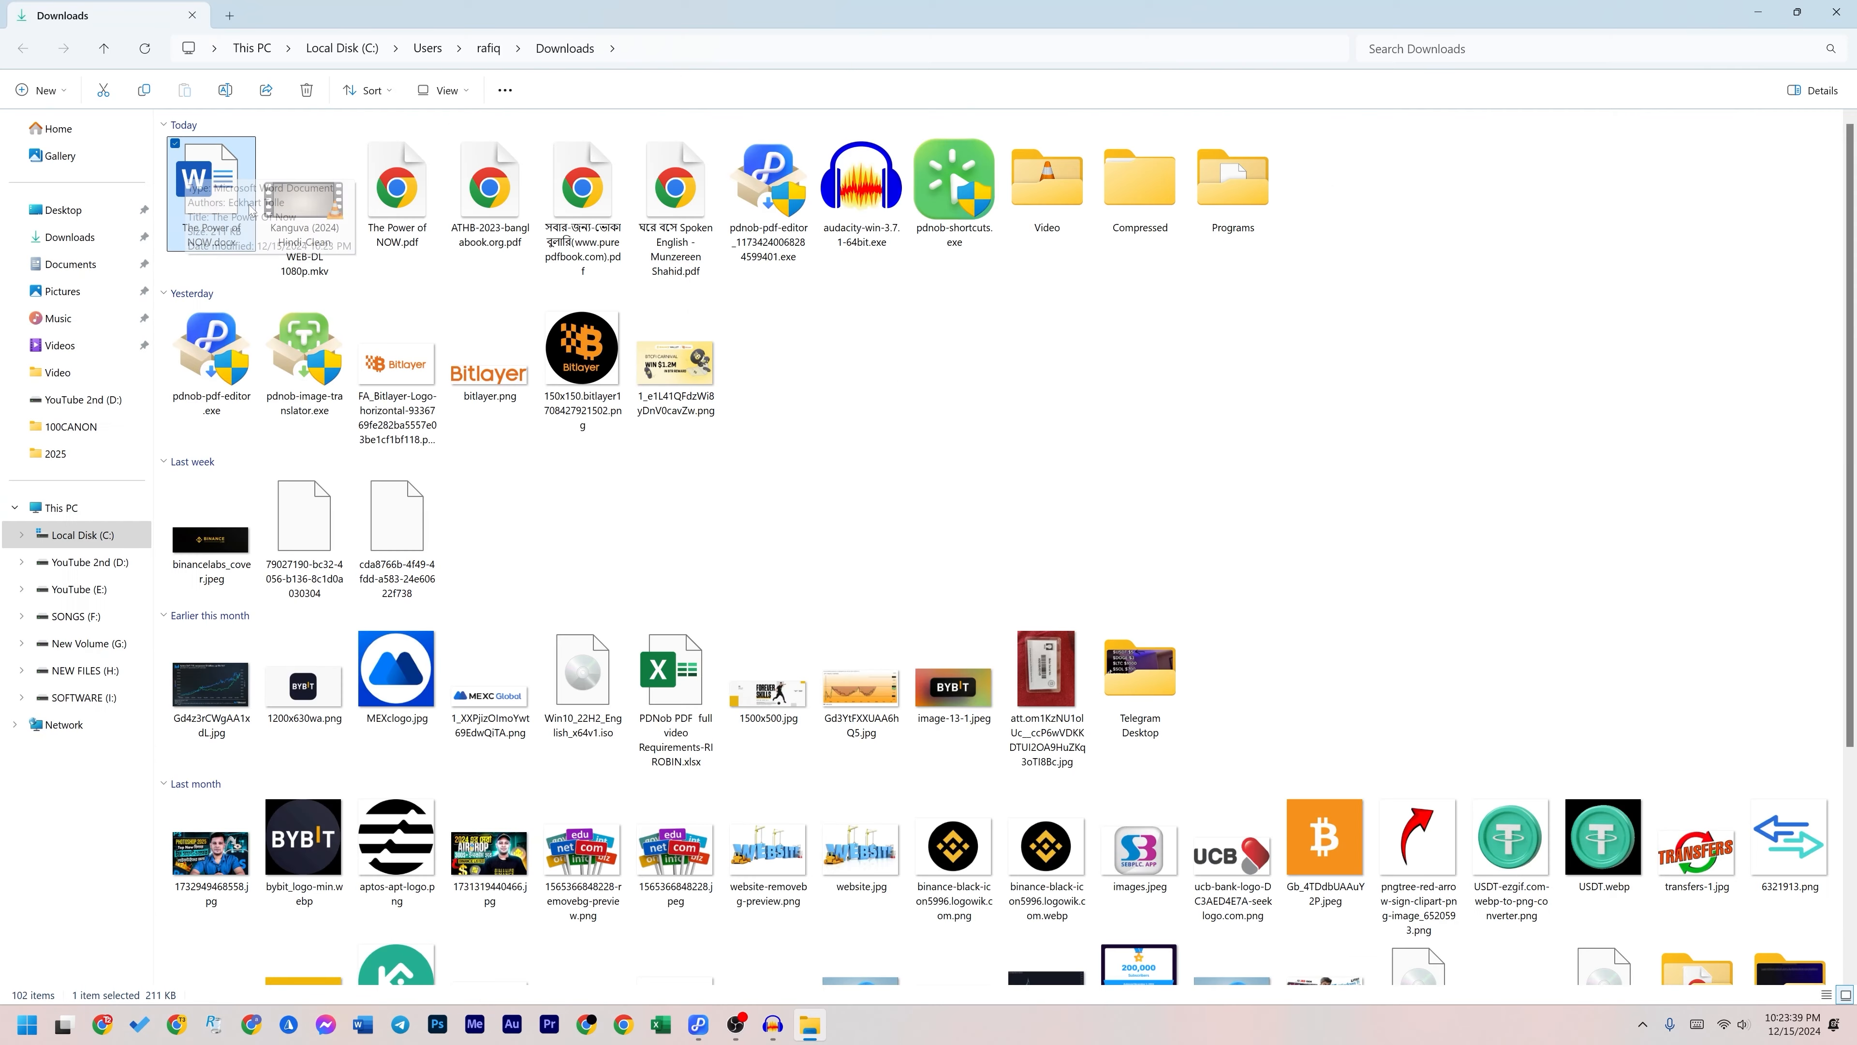
Step: Open The Power of NOW.docx from Downloads in Word, review the converted contents and foreword text, and close it
{"action": "double_click", "coordinate": [220, 188]}
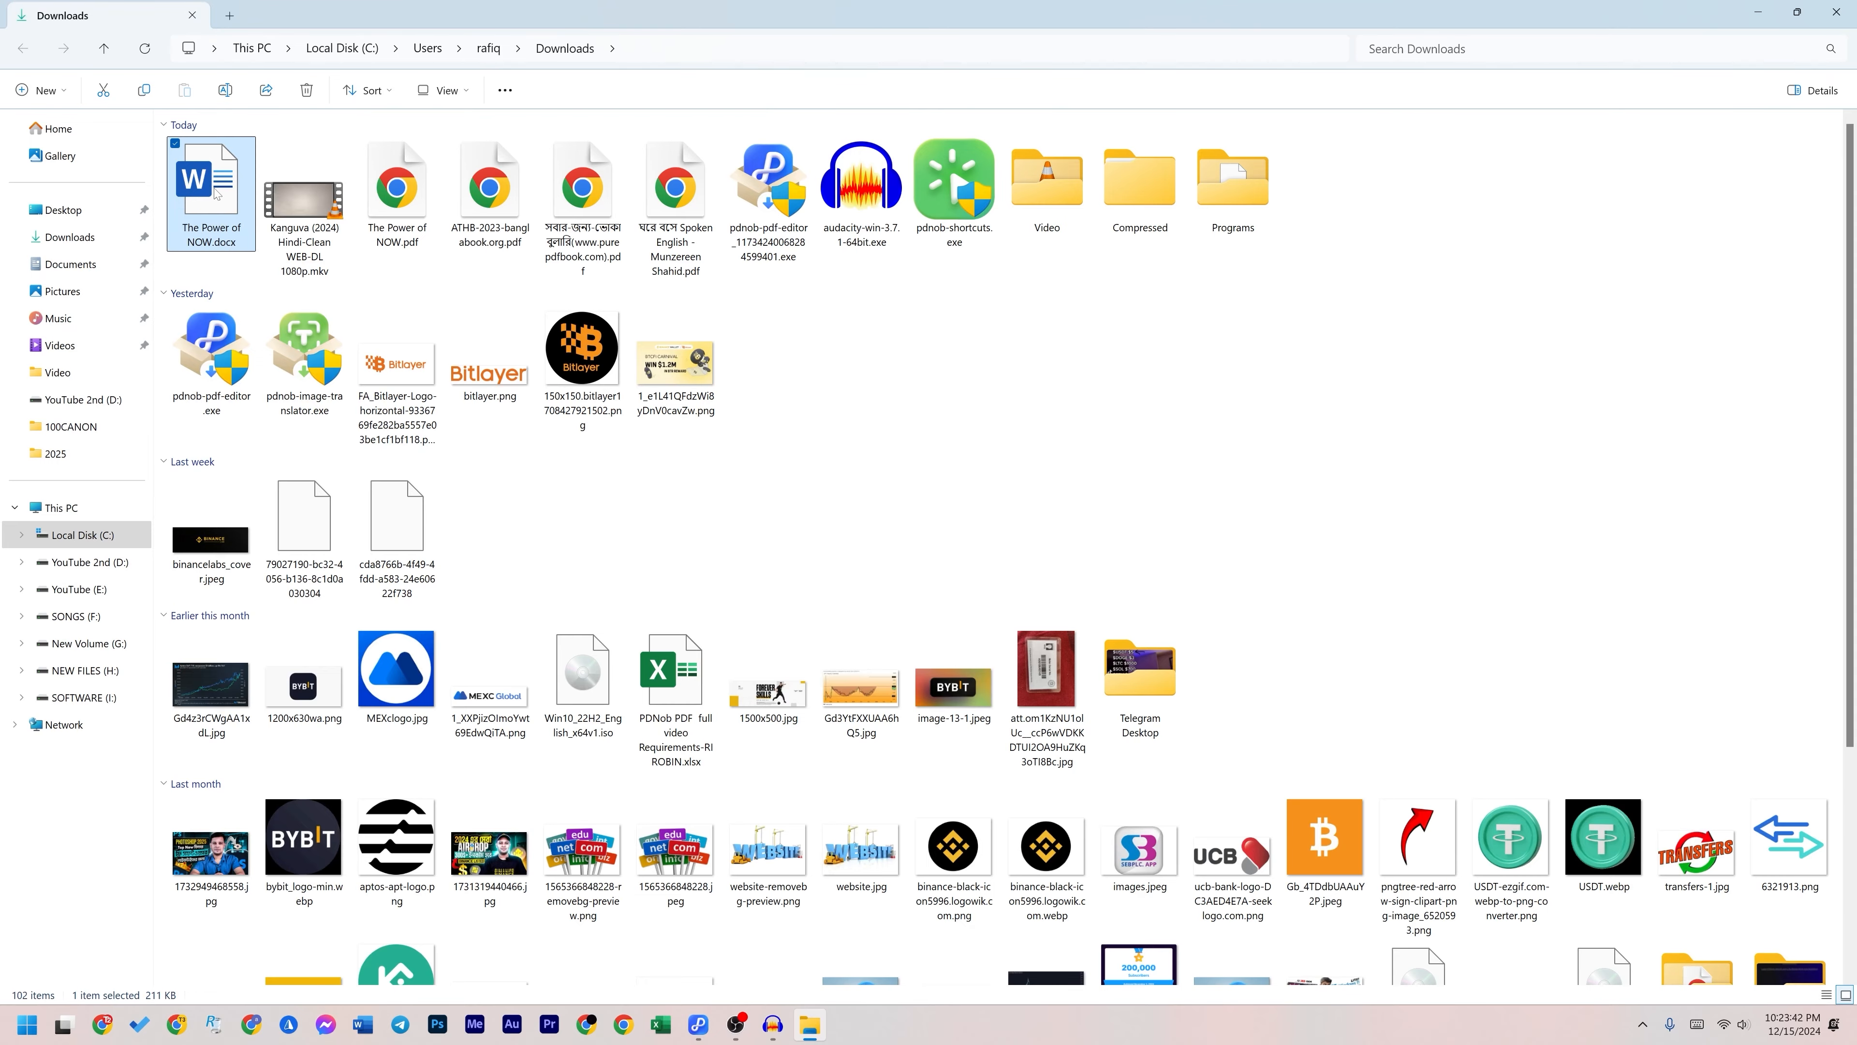
{"action": "scroll", "coordinate": [1333, 596], "scroll_direction": "down", "scroll_amount": 10}
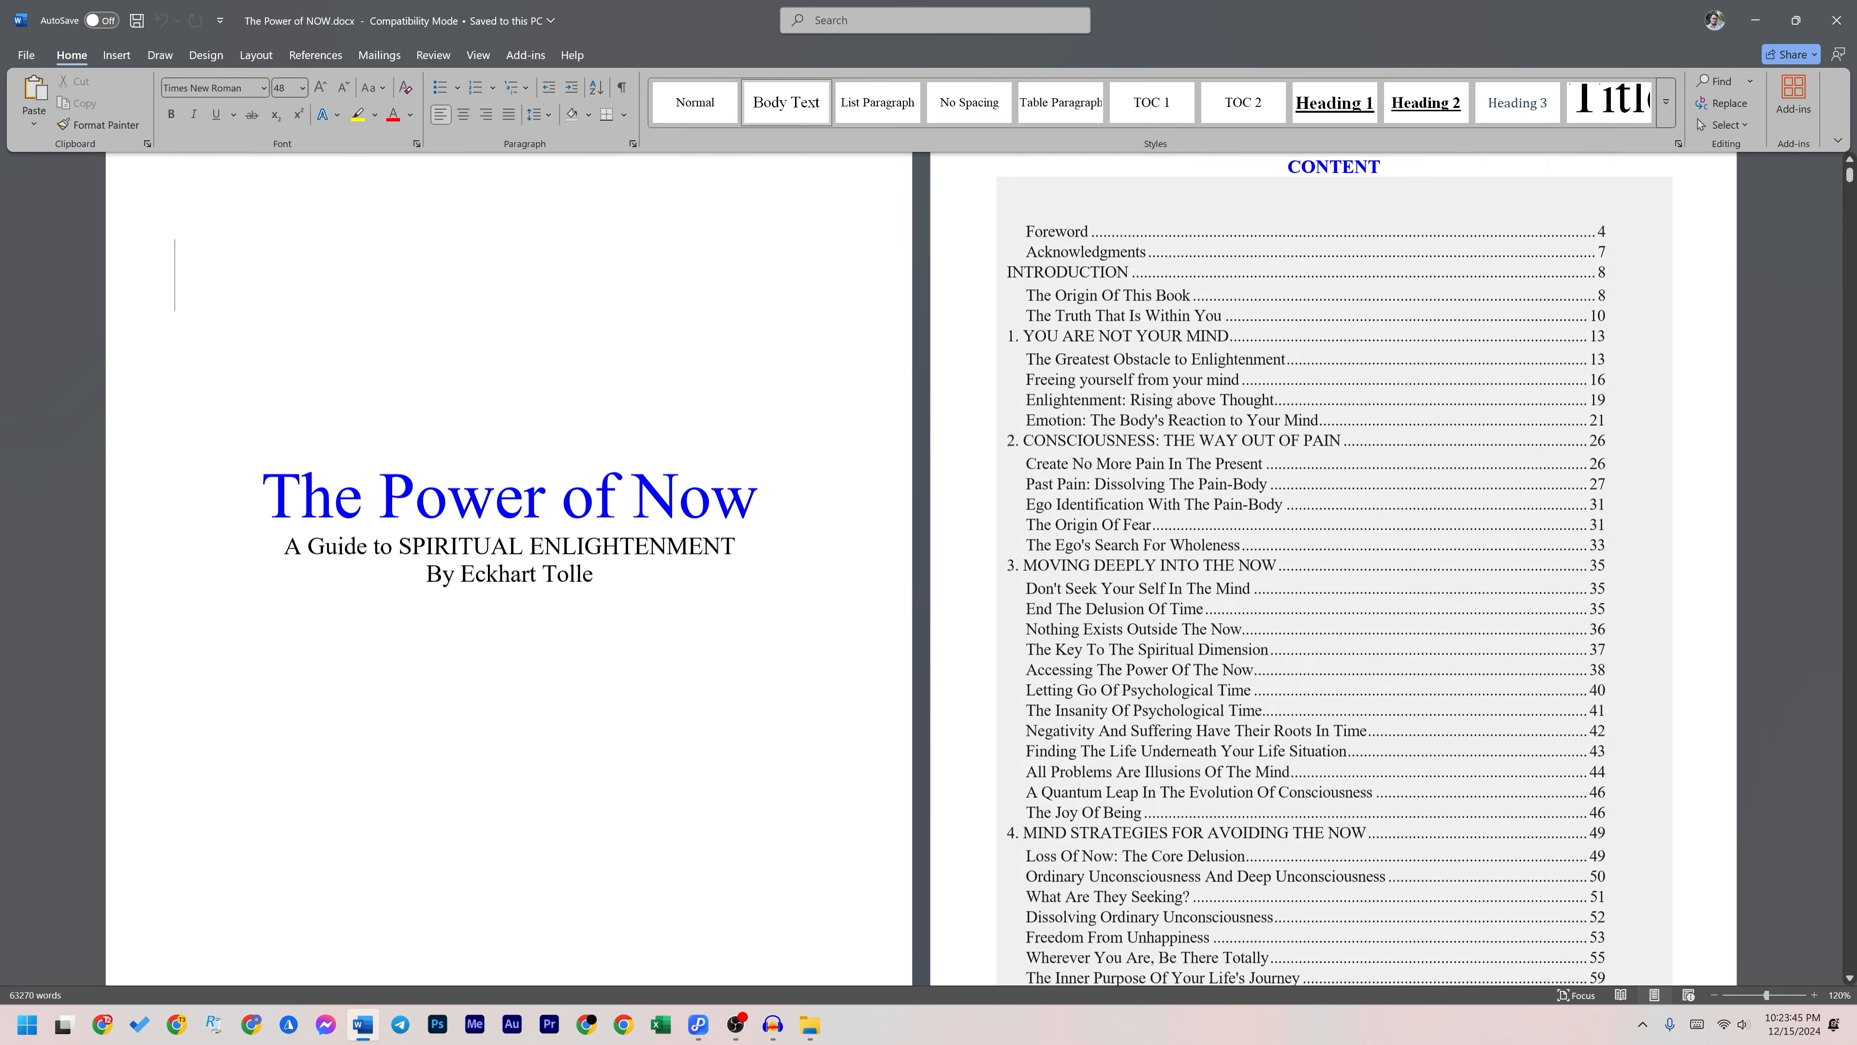
{"action": "scroll", "coordinate": [1401, 443], "scroll_direction": "down", "scroll_amount": 5}
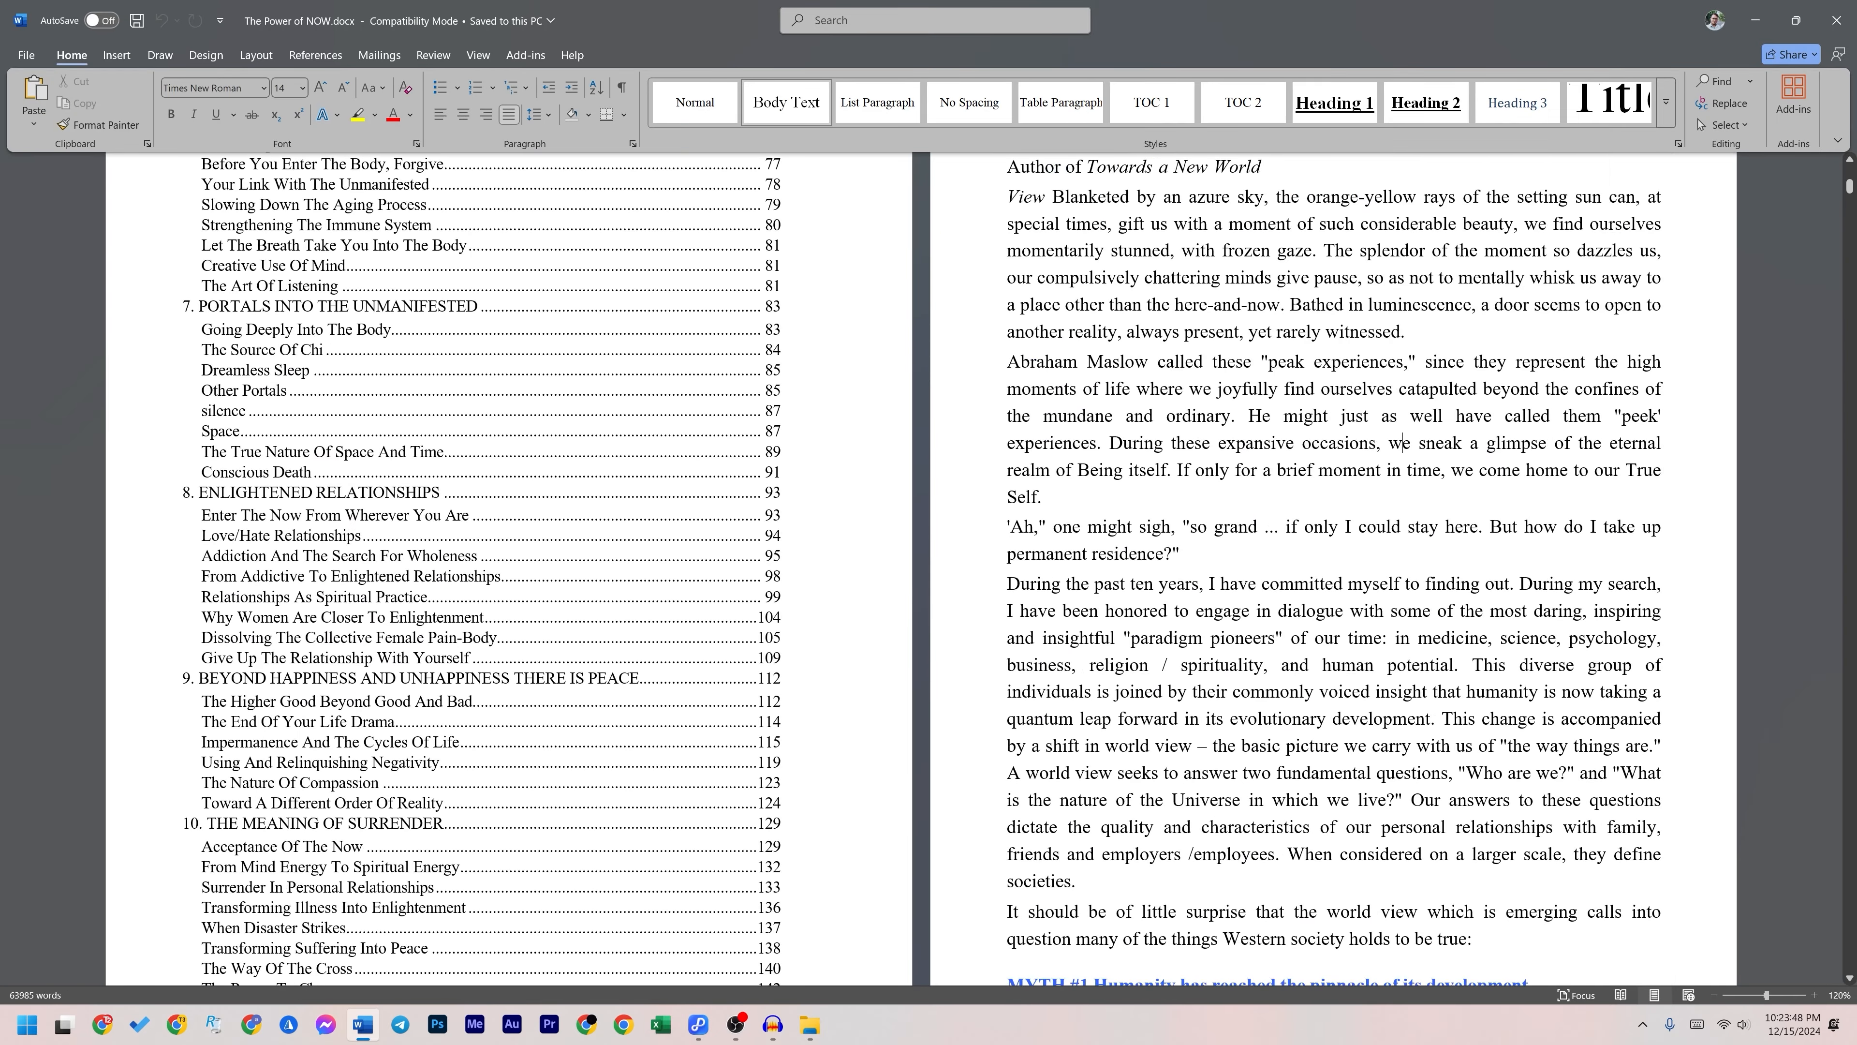
{"action": "left_click_drag", "start_coordinate": [1402, 442], "coordinate": [1097, 331]}
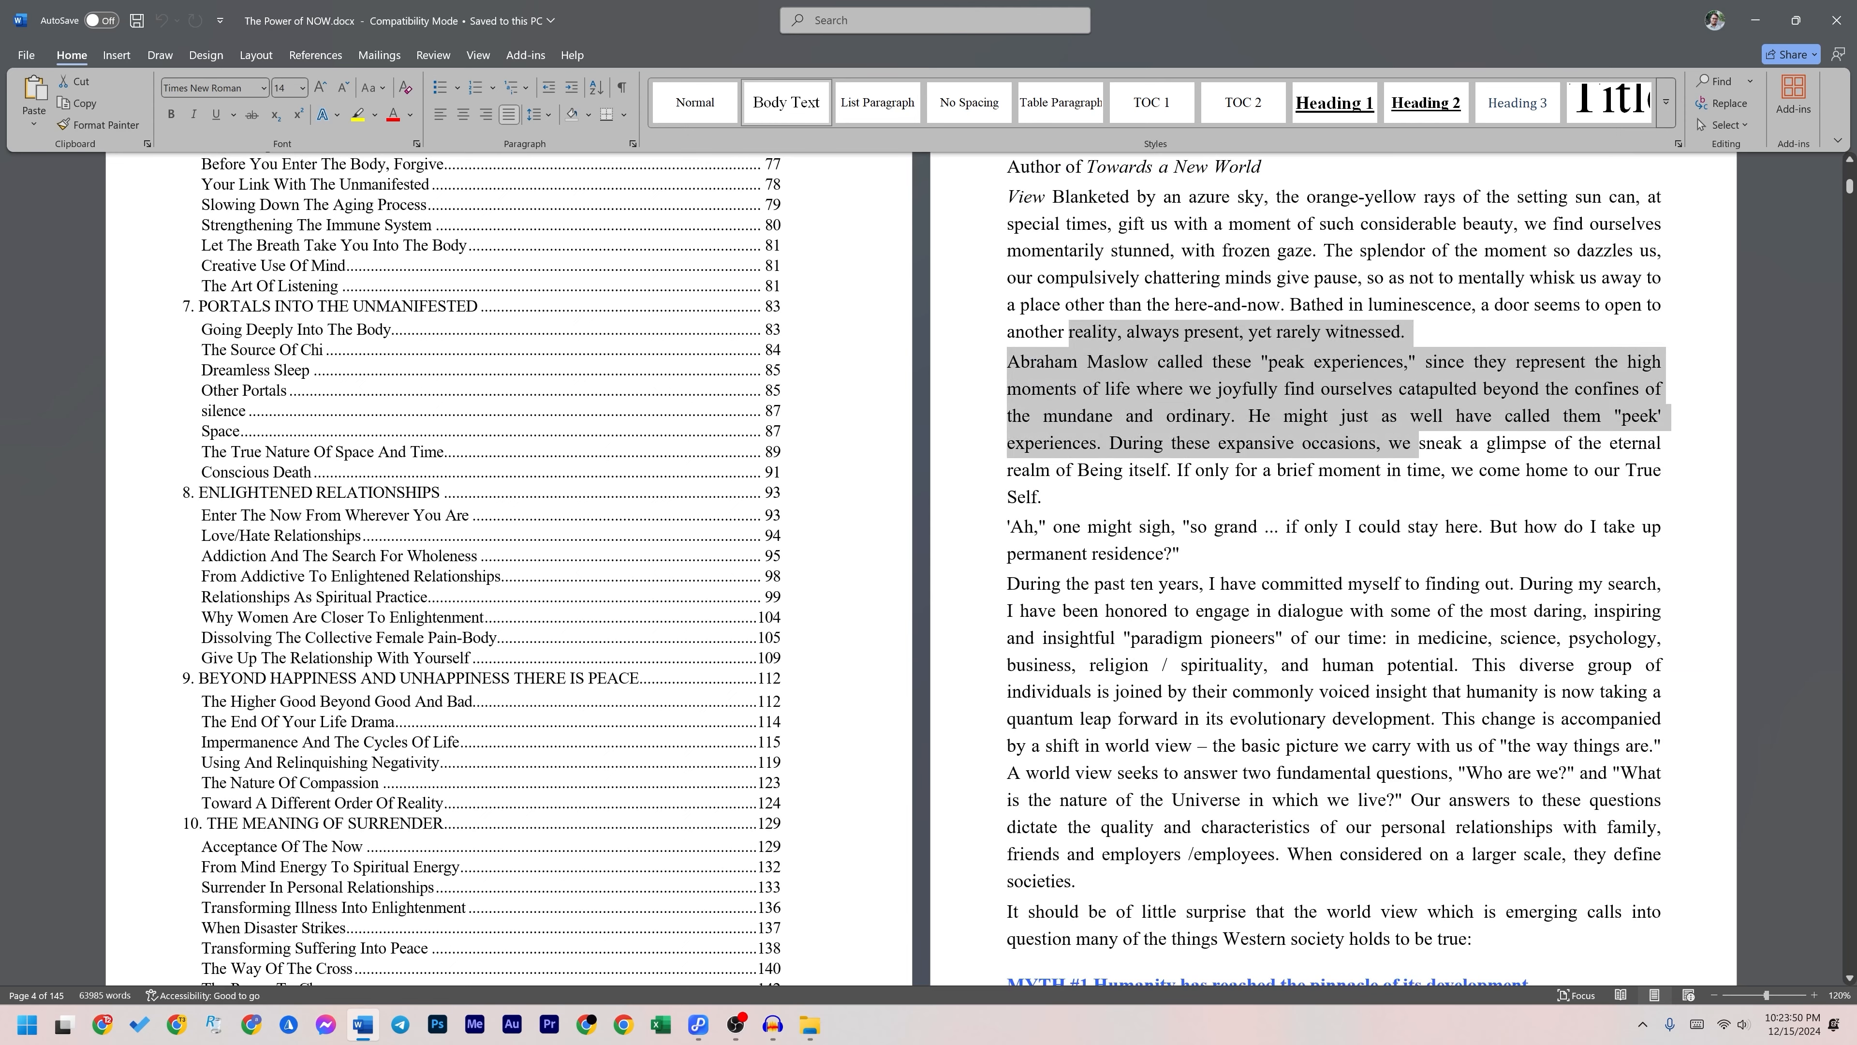
{"action": "left_click", "coordinate": [1408, 469]}
{"action": "scroll", "coordinate": [1452, 718], "scroll_direction": "down", "scroll_amount": 10}
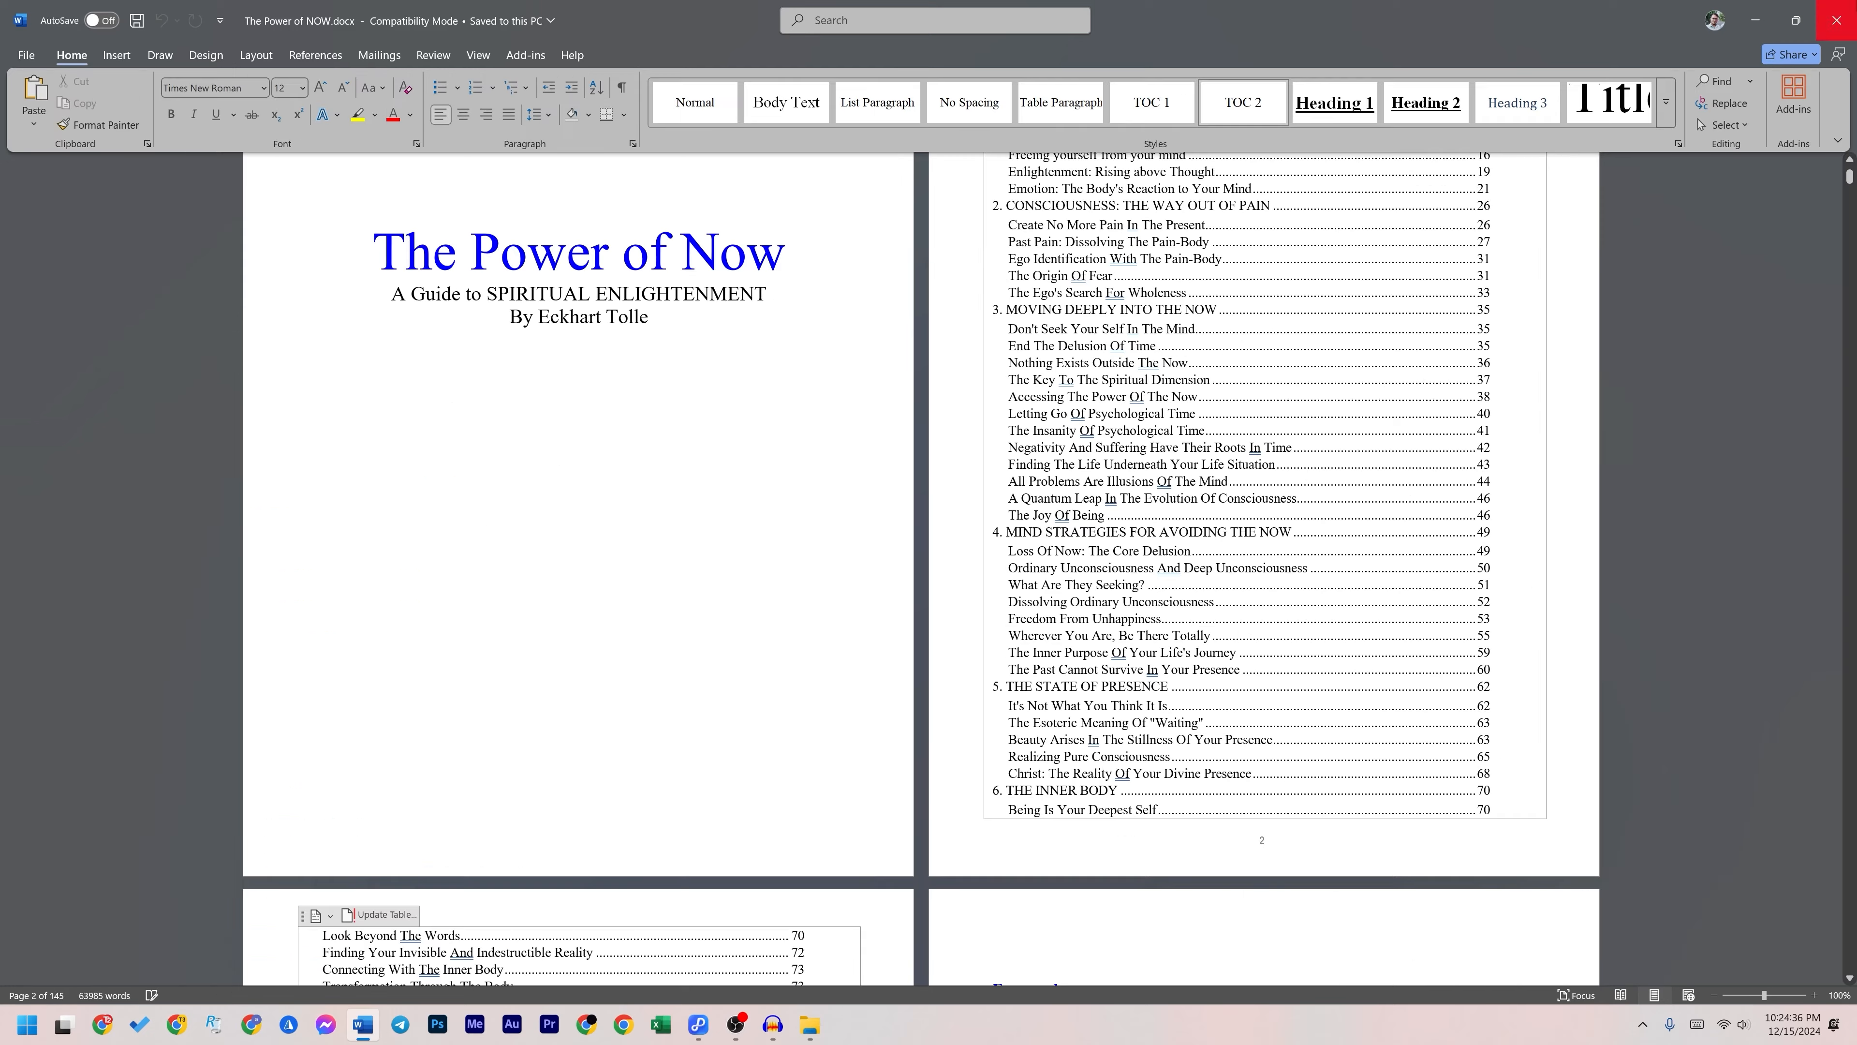
{"action": "left_click", "coordinate": [1836, 20]}
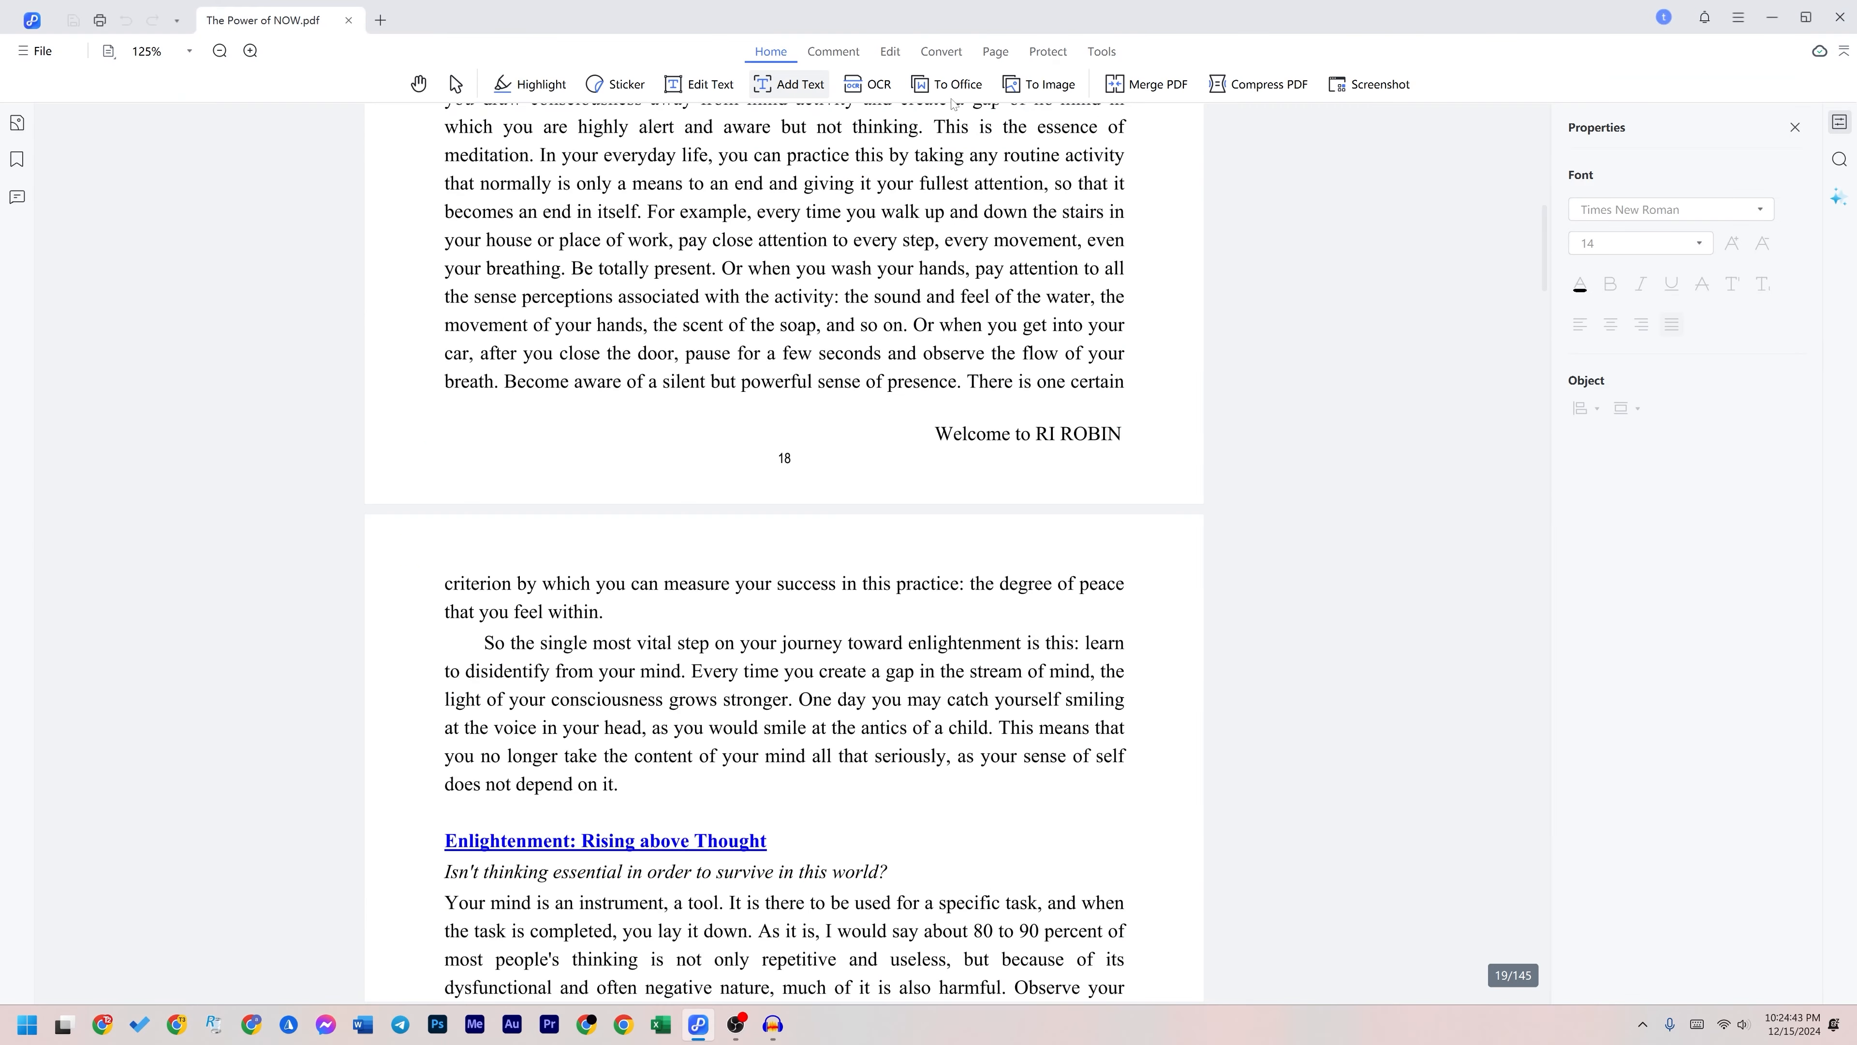
Step: Convert pages 1 to 145 of The Power of NOW to JPG images in the source directory
{"action": "left_click", "coordinate": [954, 86]}
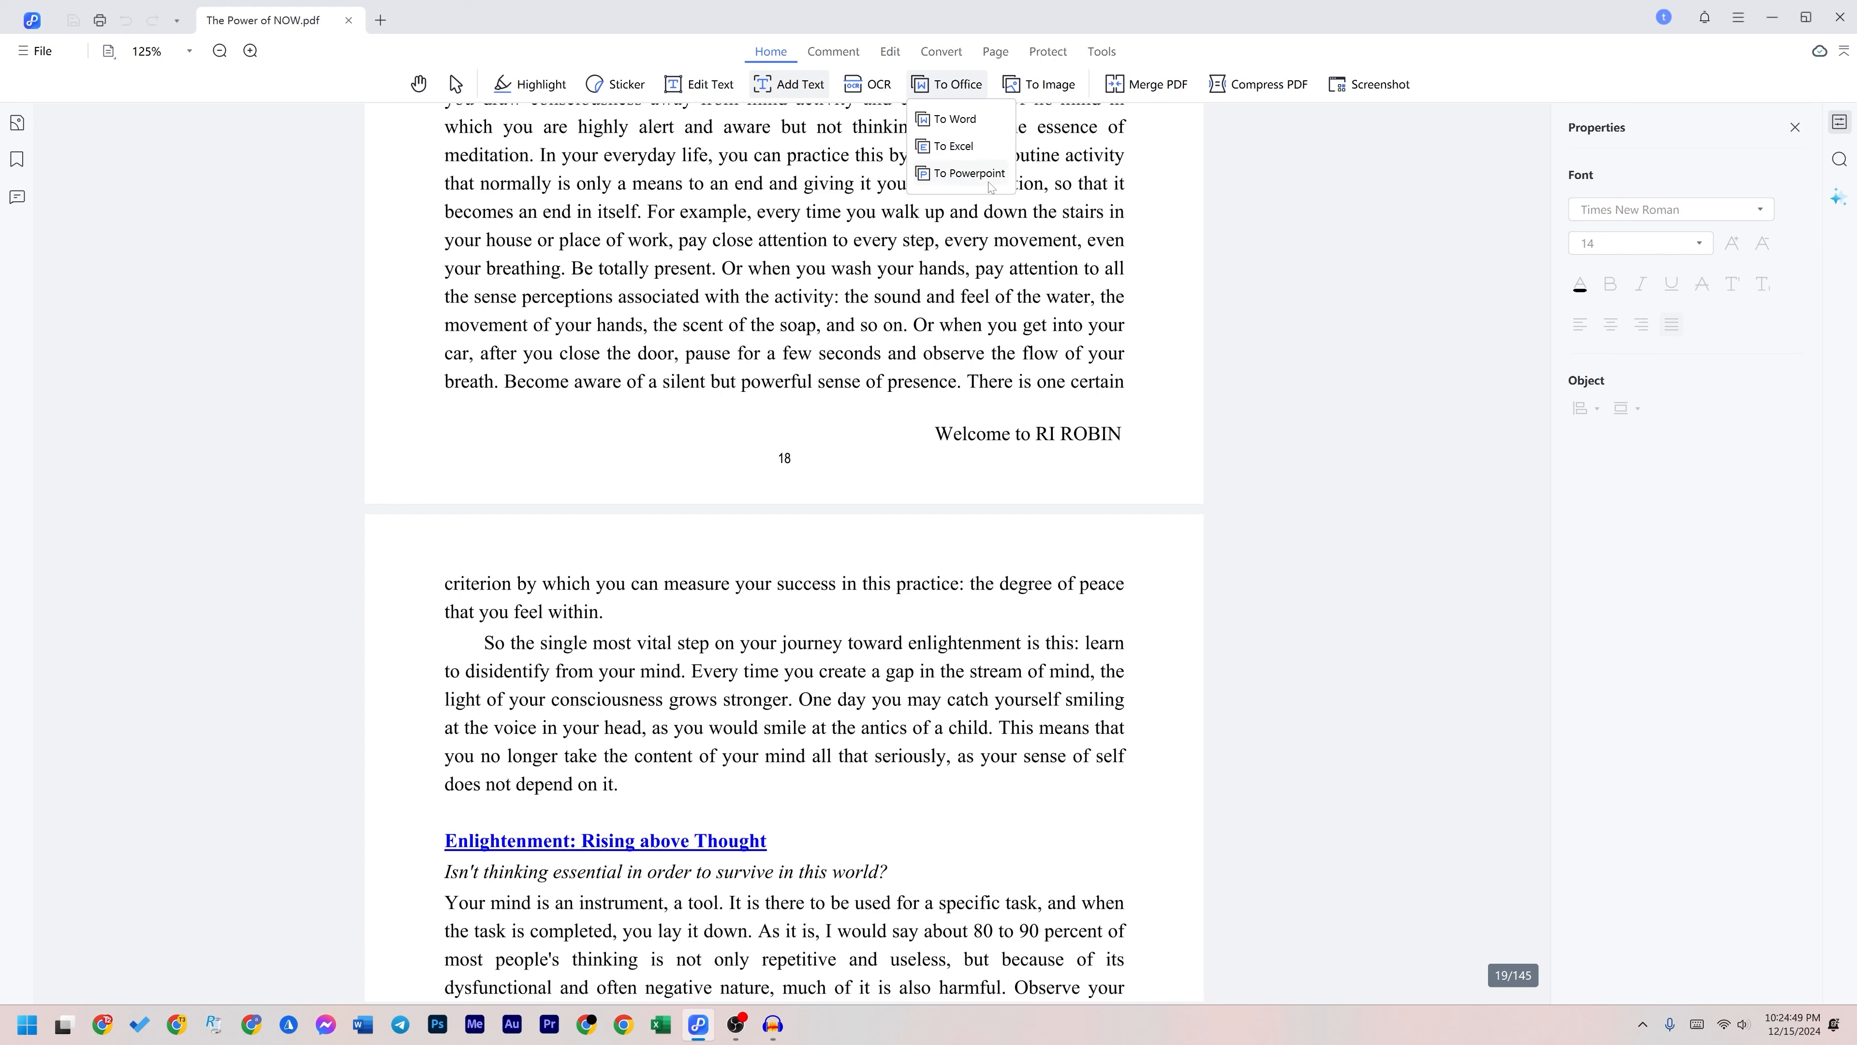
{"action": "left_click", "coordinate": [1047, 86]}
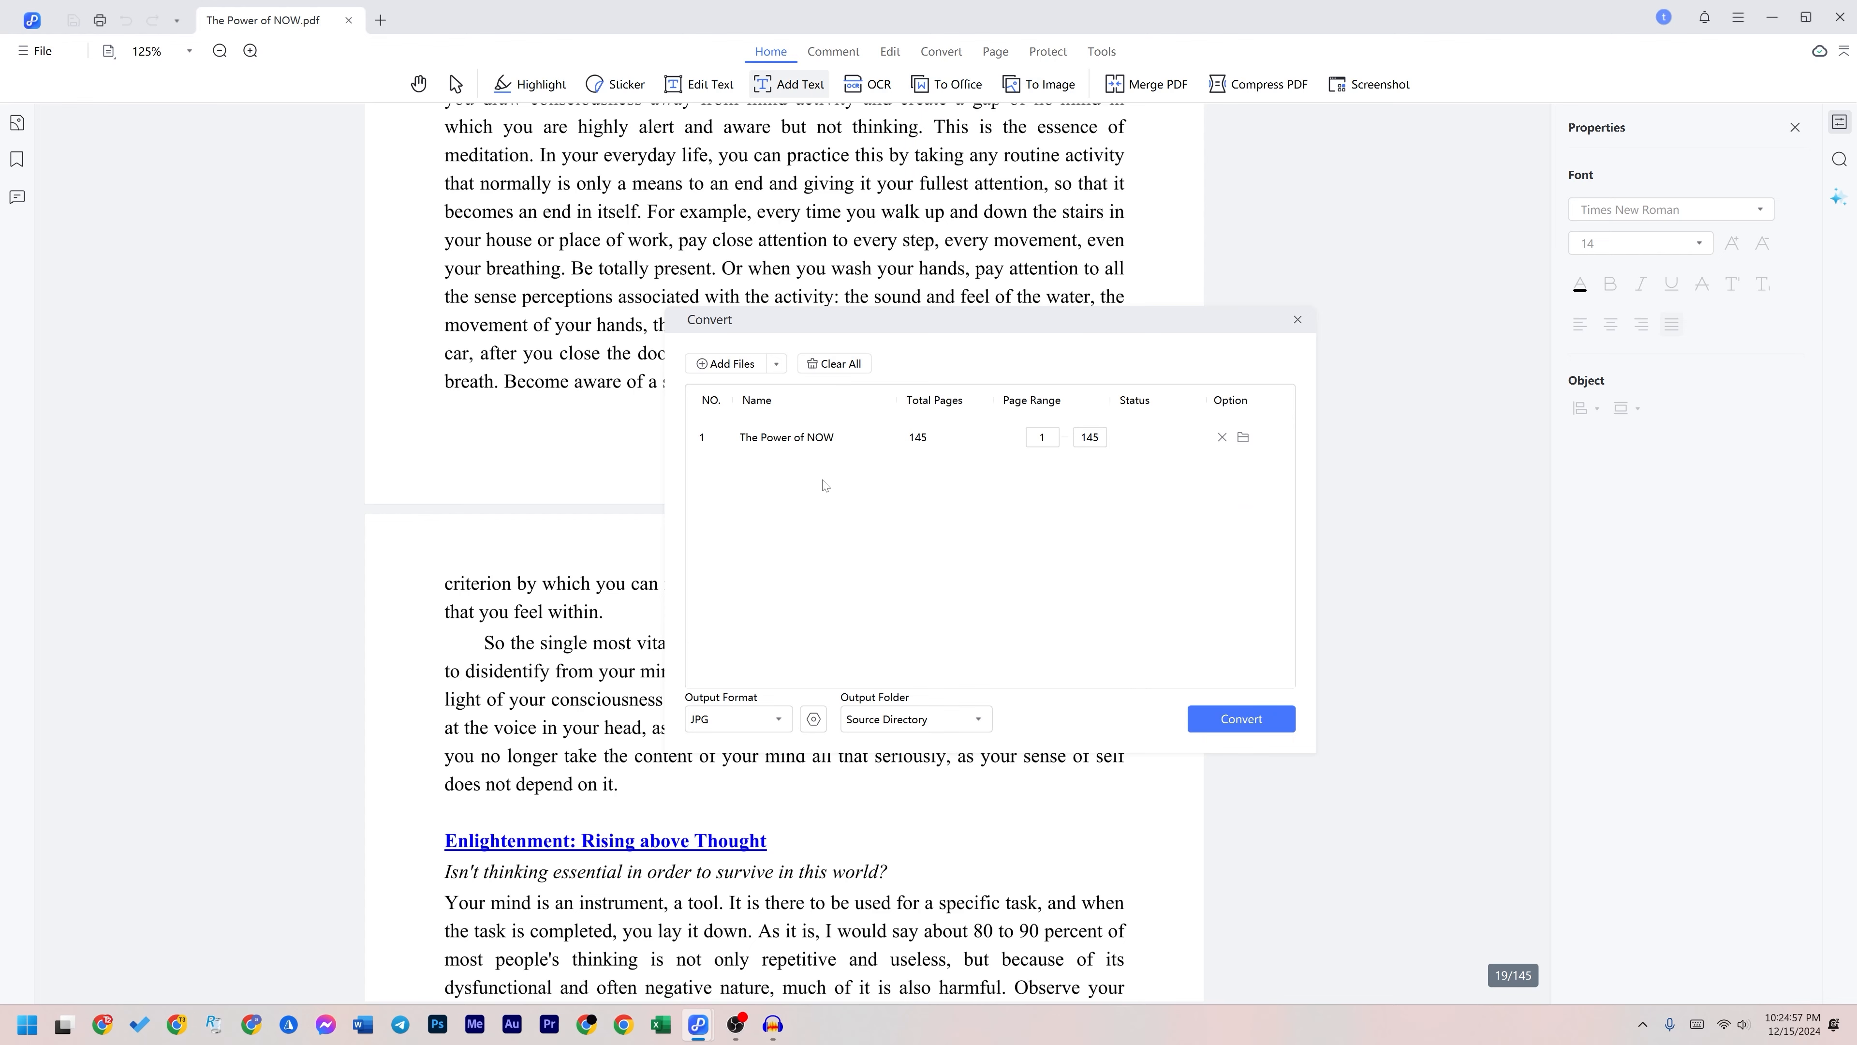
{"action": "left_click", "coordinate": [1236, 726]}
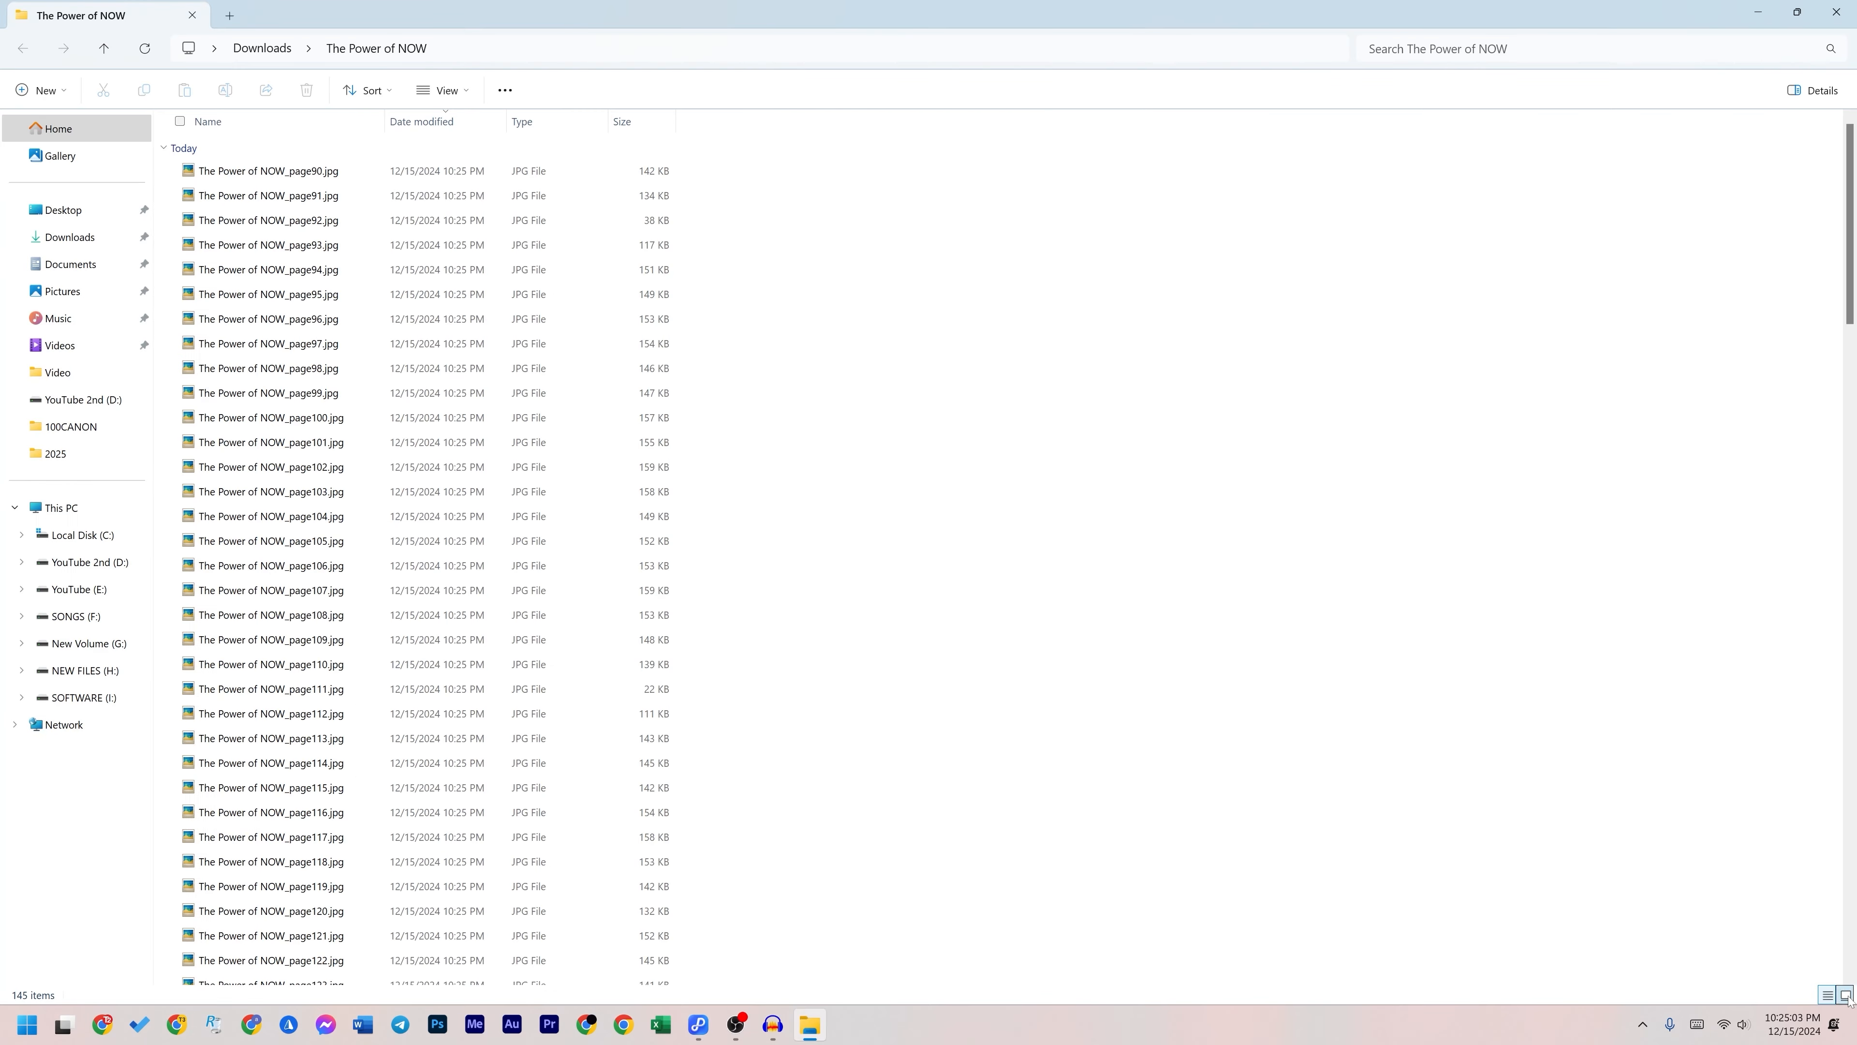
Step: Show the exported page images as thumbnails and browse through them starting from The Power of NOW_page90.jpg
{"action": "left_click", "coordinate": [1845, 995]}
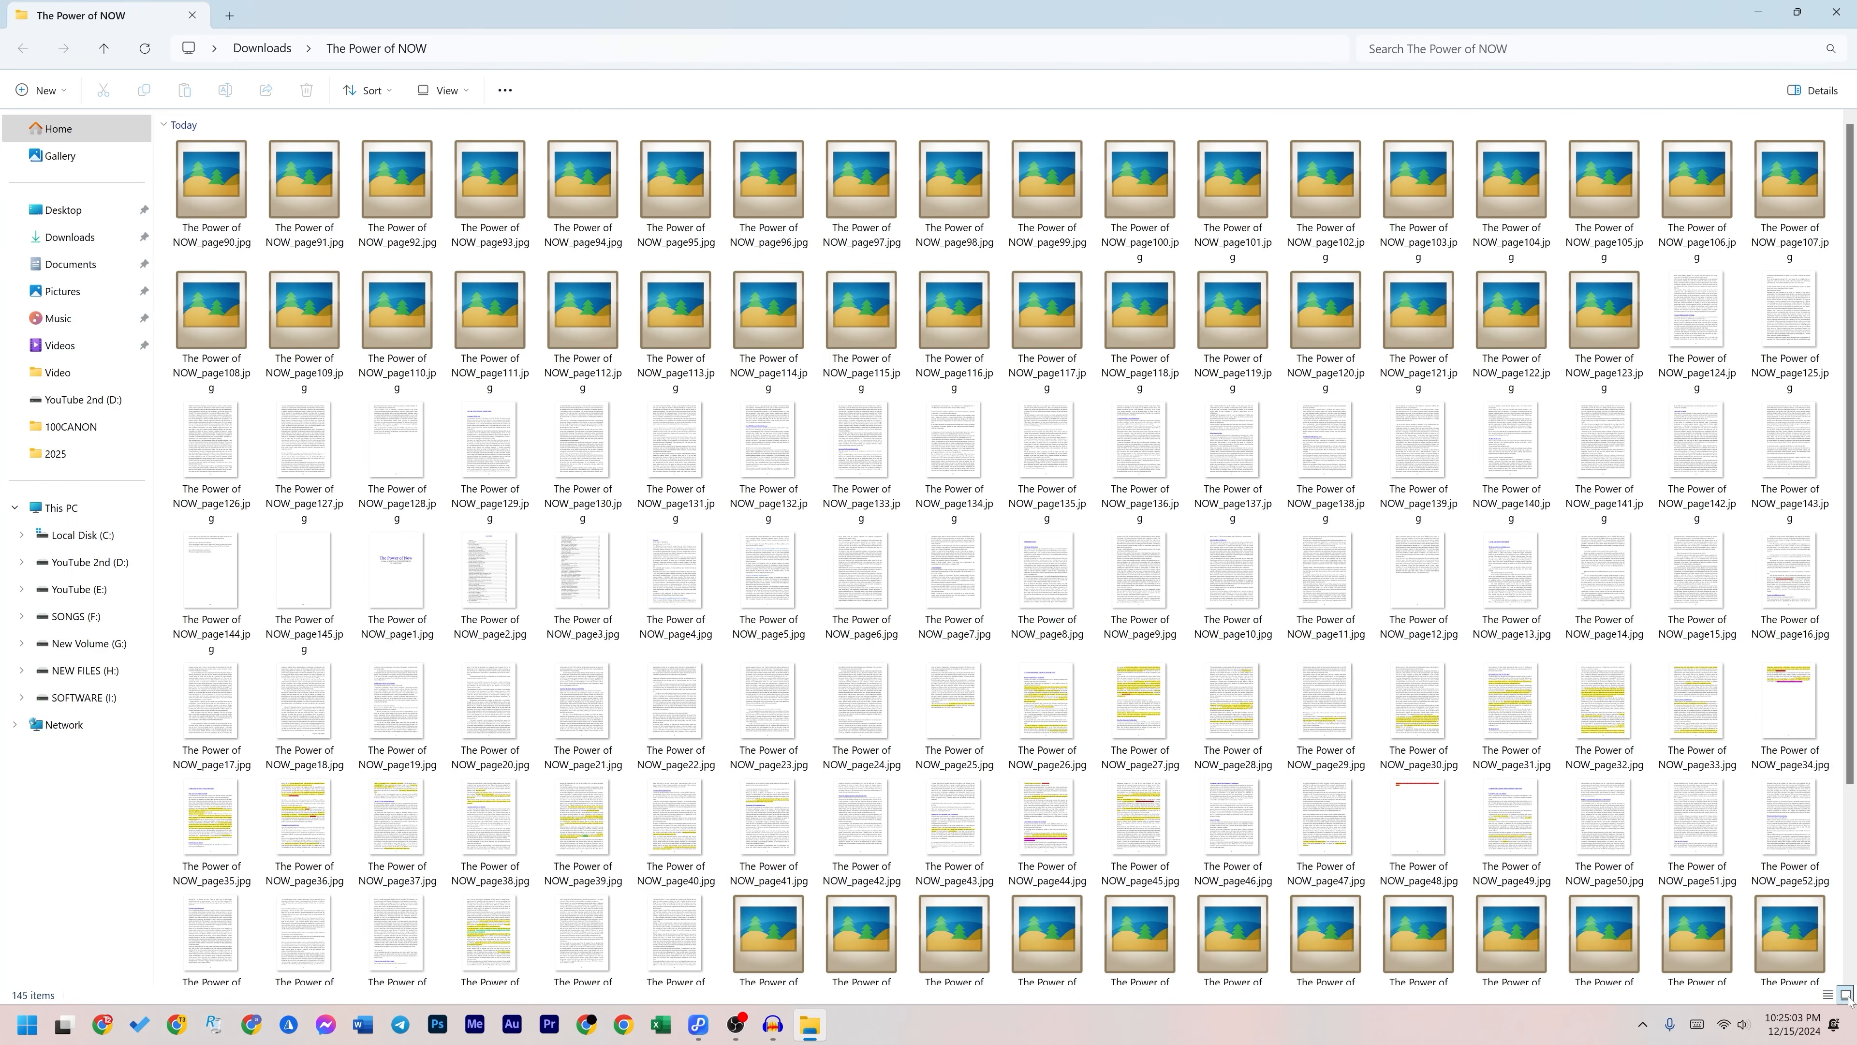
{"action": "double_click", "coordinate": [211, 180]}
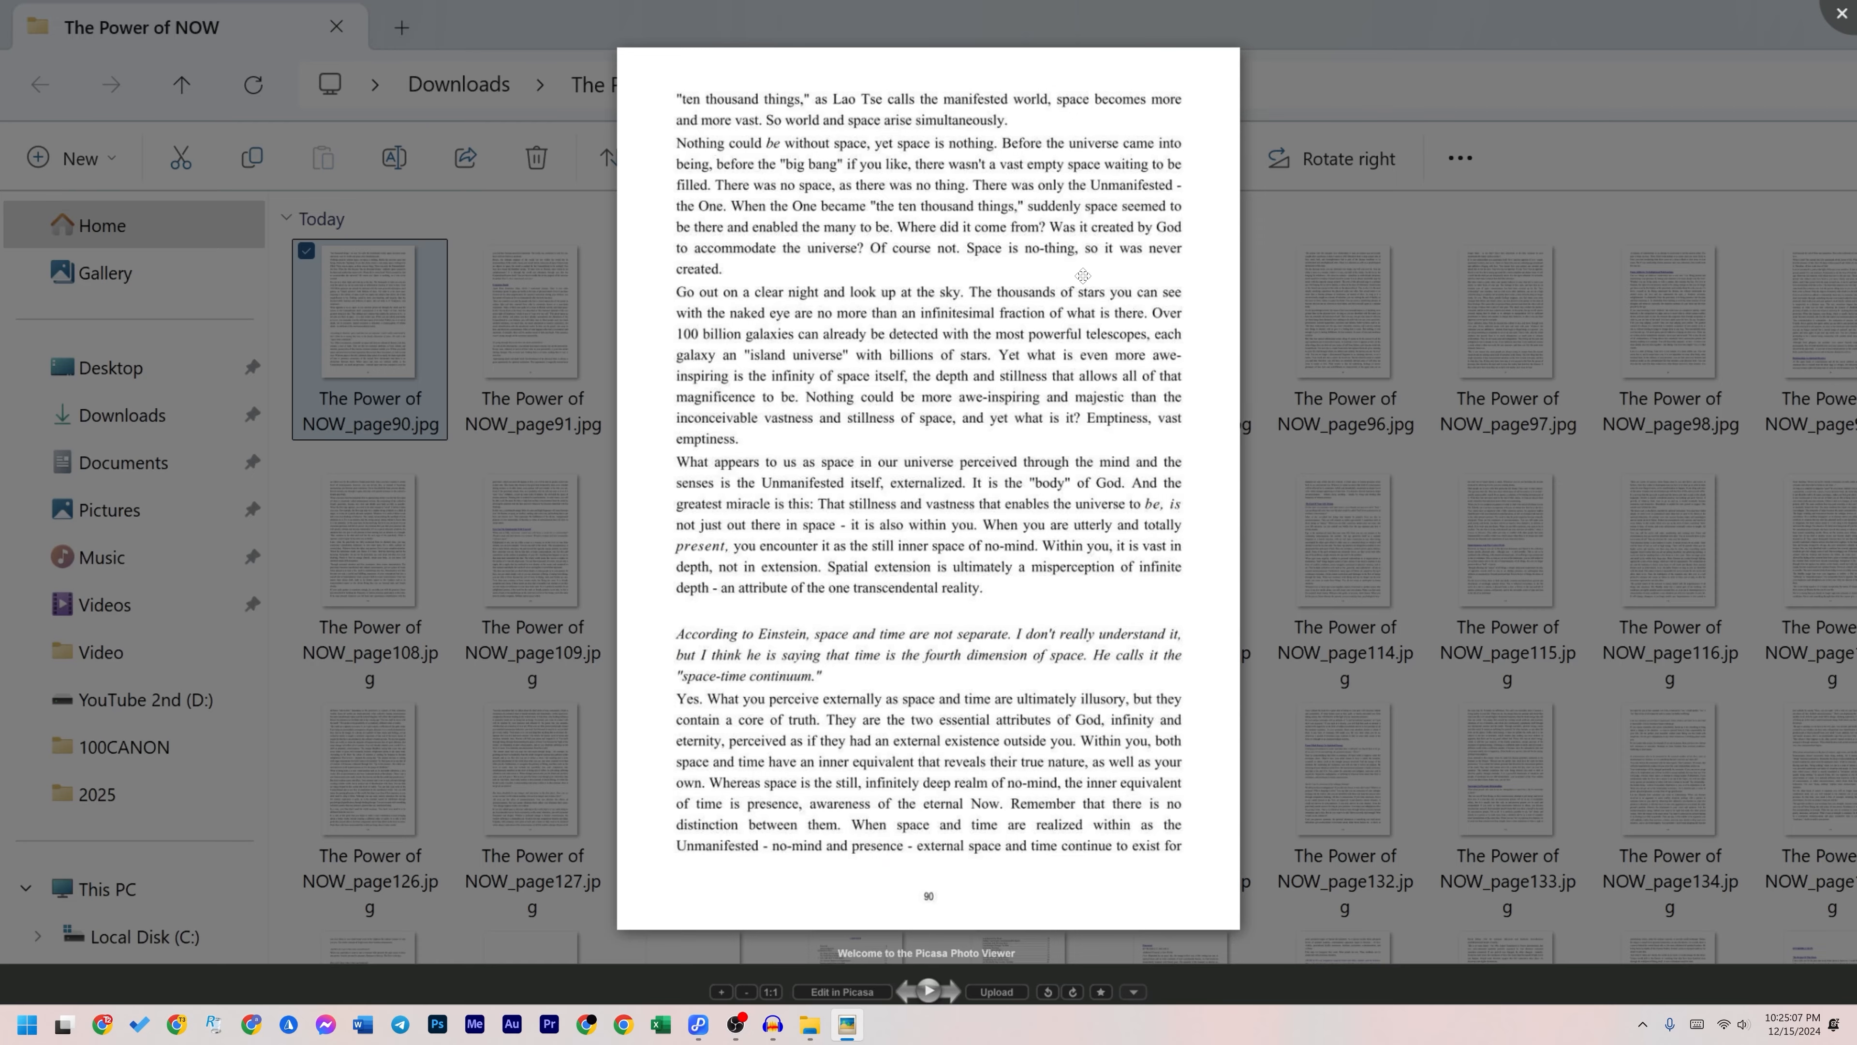
{"action": "key", "text": "Right"}
{"action": "key", "text": "Right"}
{"action": "key", "text": "Right"}
{"action": "key", "text": "Right"}
{"action": "key", "text": "Right"}
{"action": "key", "text": "Right"}
{"action": "key", "text": "Right"}
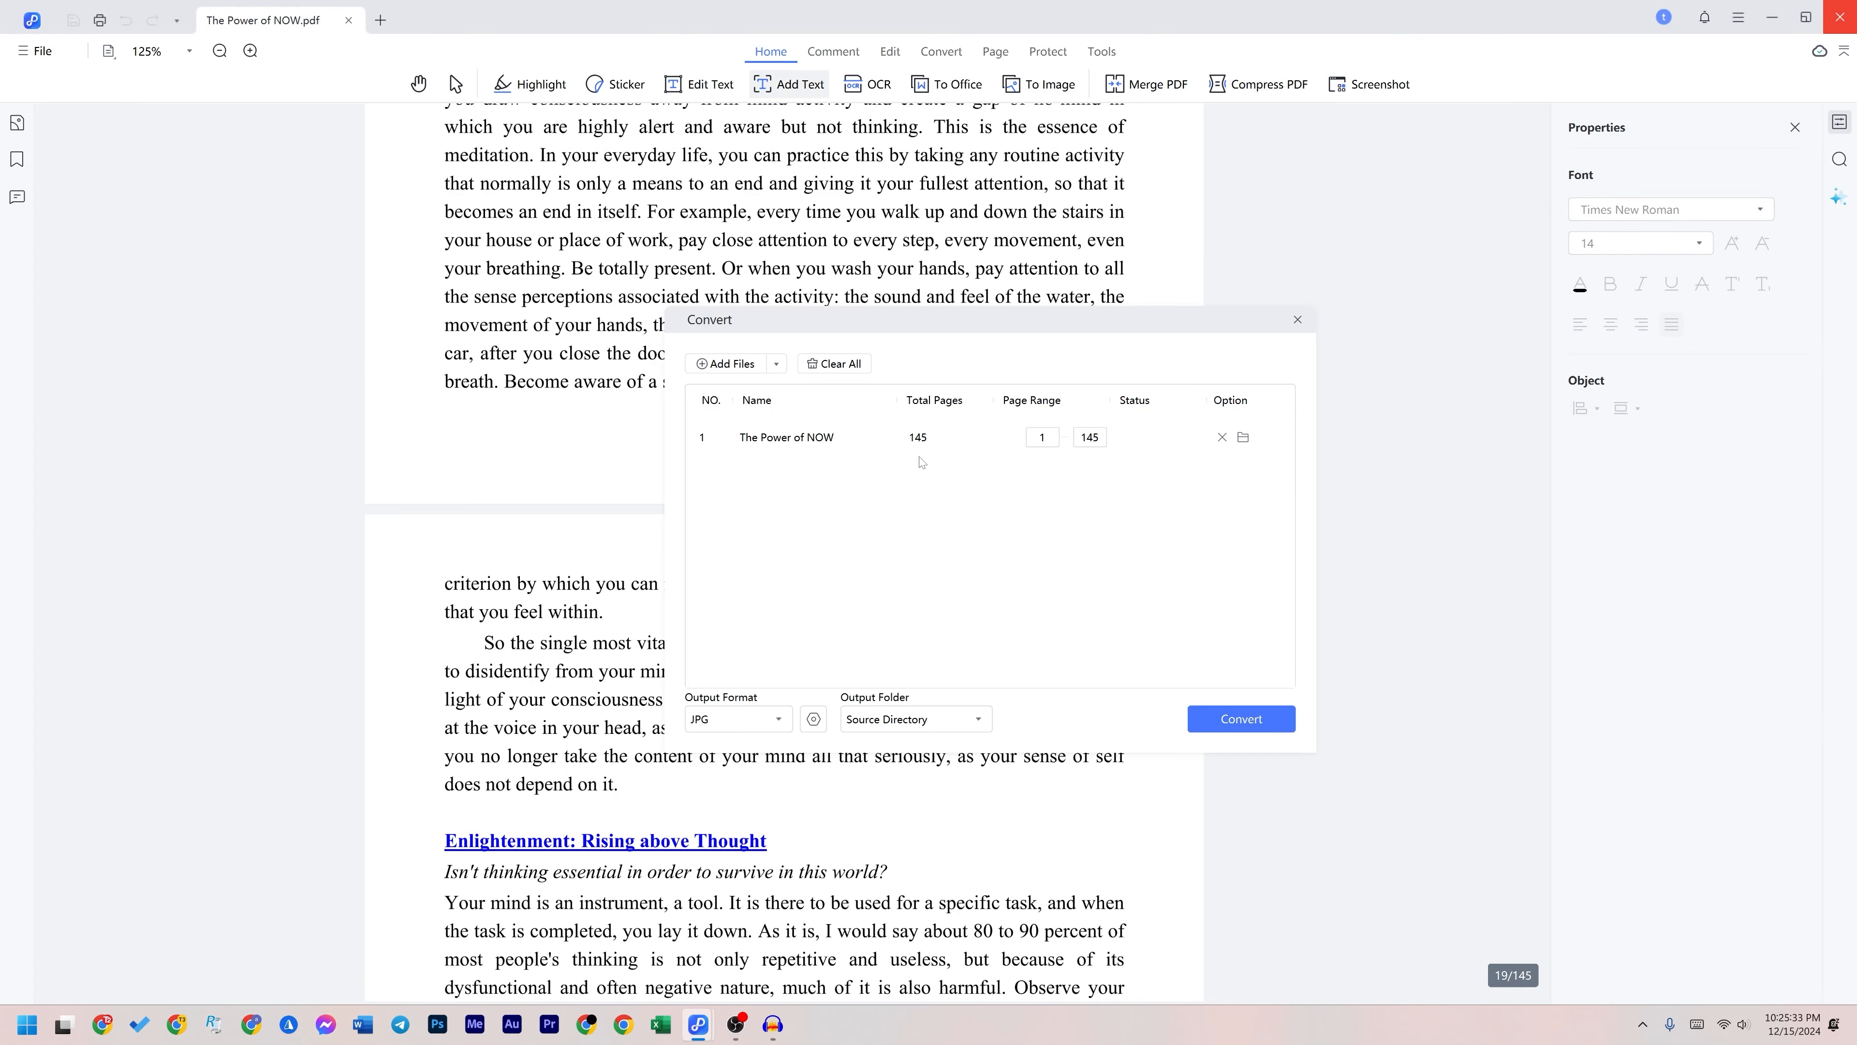
Step: Review the output formats and set the JPG conversion's image quality to 1200 DPI
{"action": "left_click", "coordinate": [737, 721]}
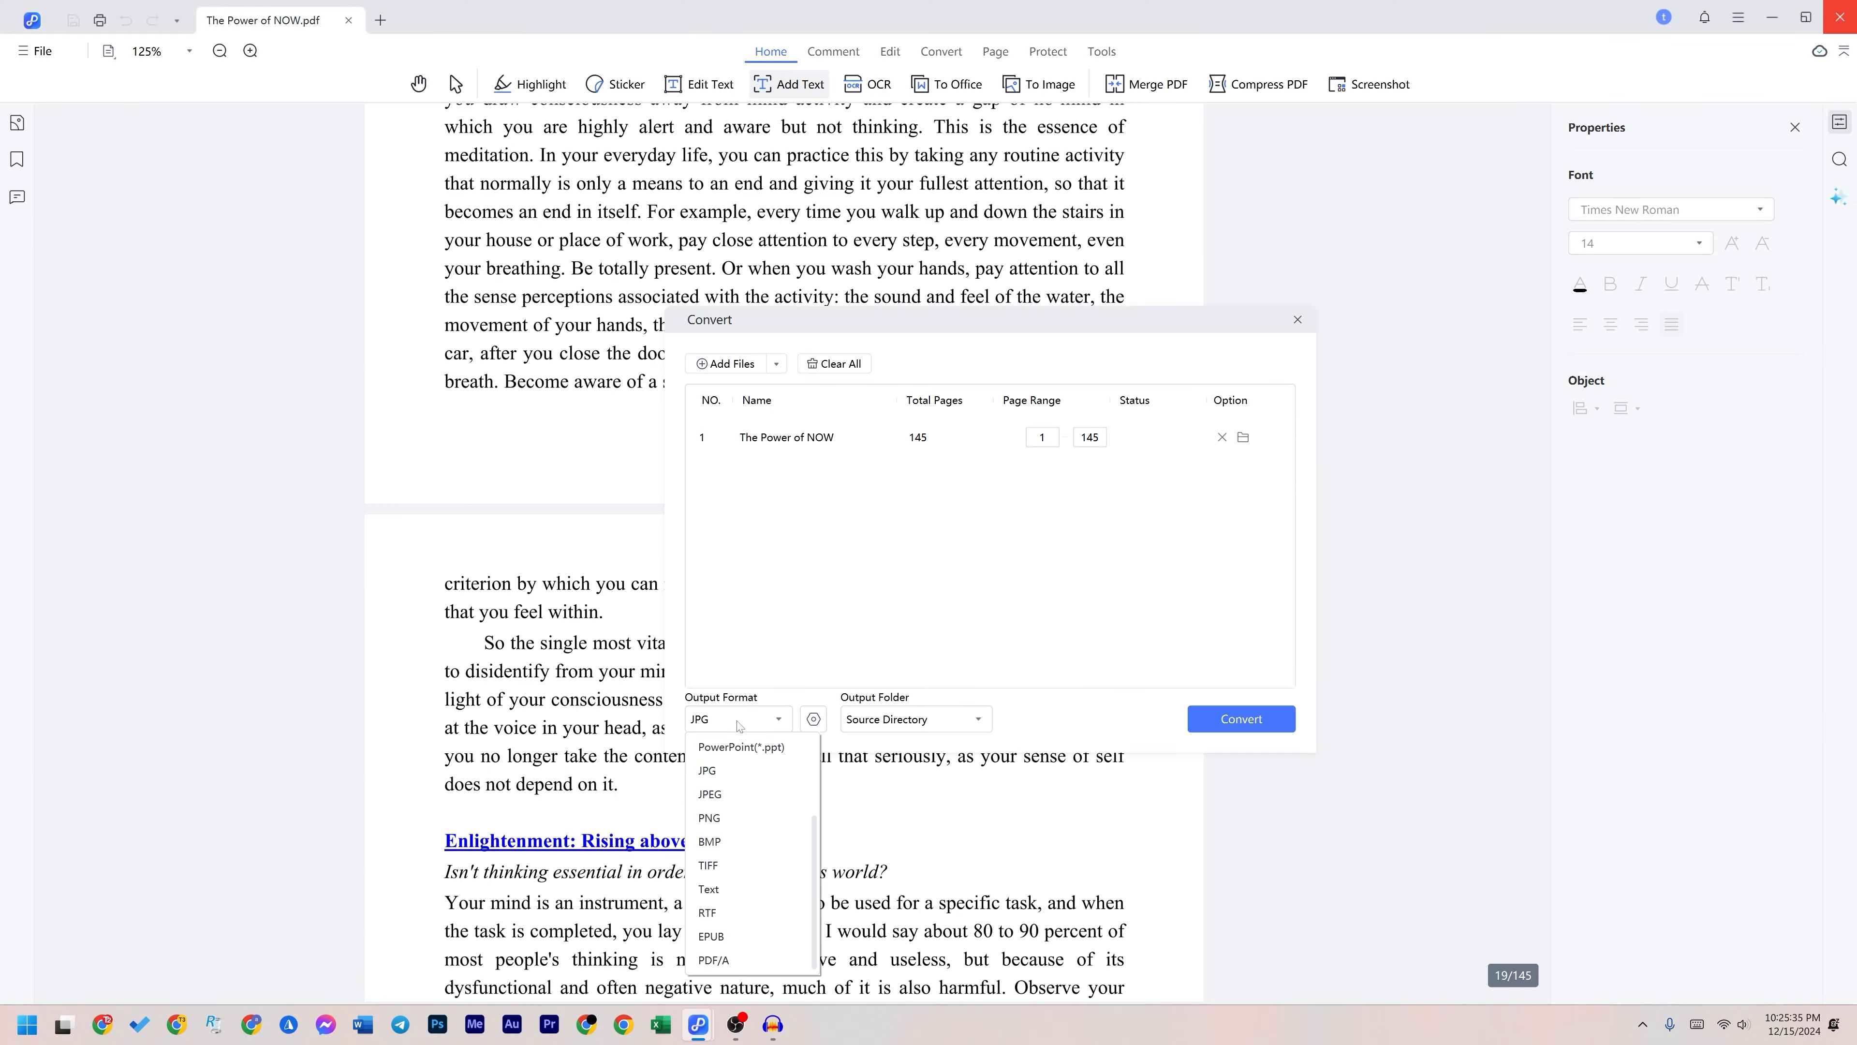
{"action": "scroll", "coordinate": [749, 864], "scroll_direction": "up", "scroll_amount": 2}
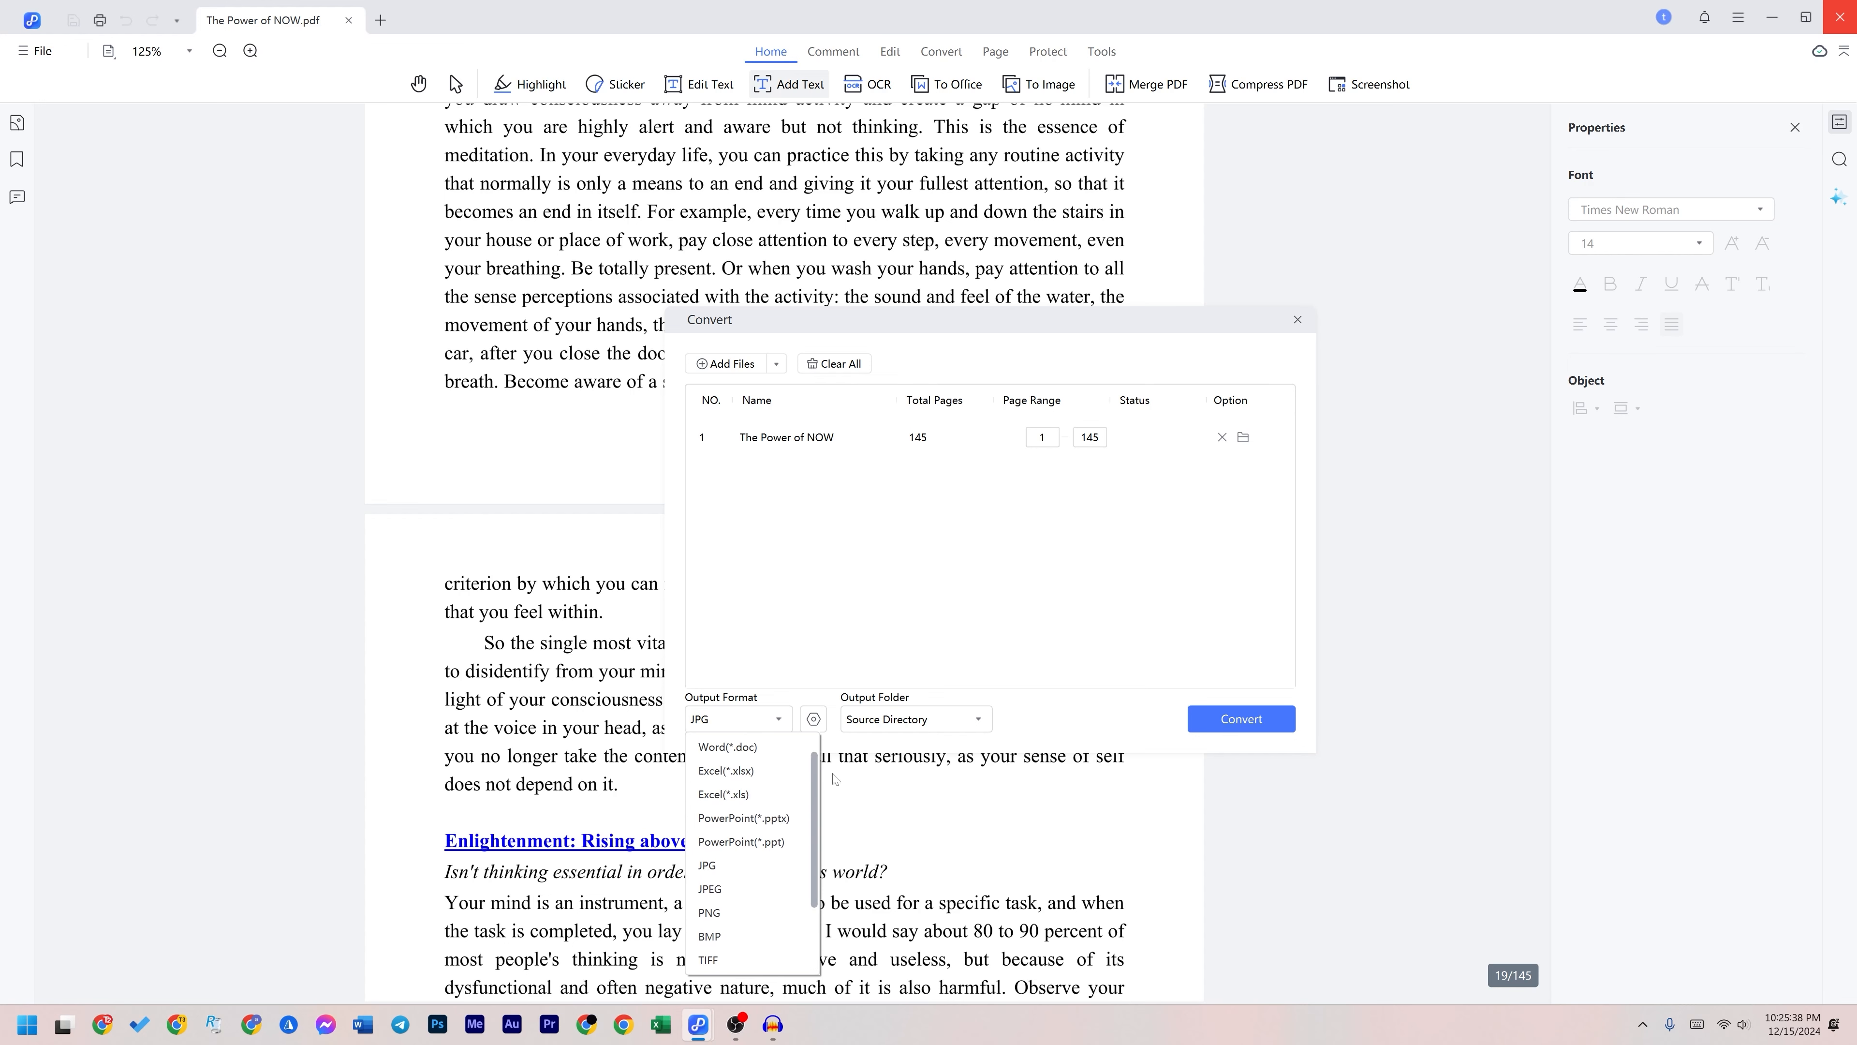
{"action": "left_click", "coordinate": [813, 718]}
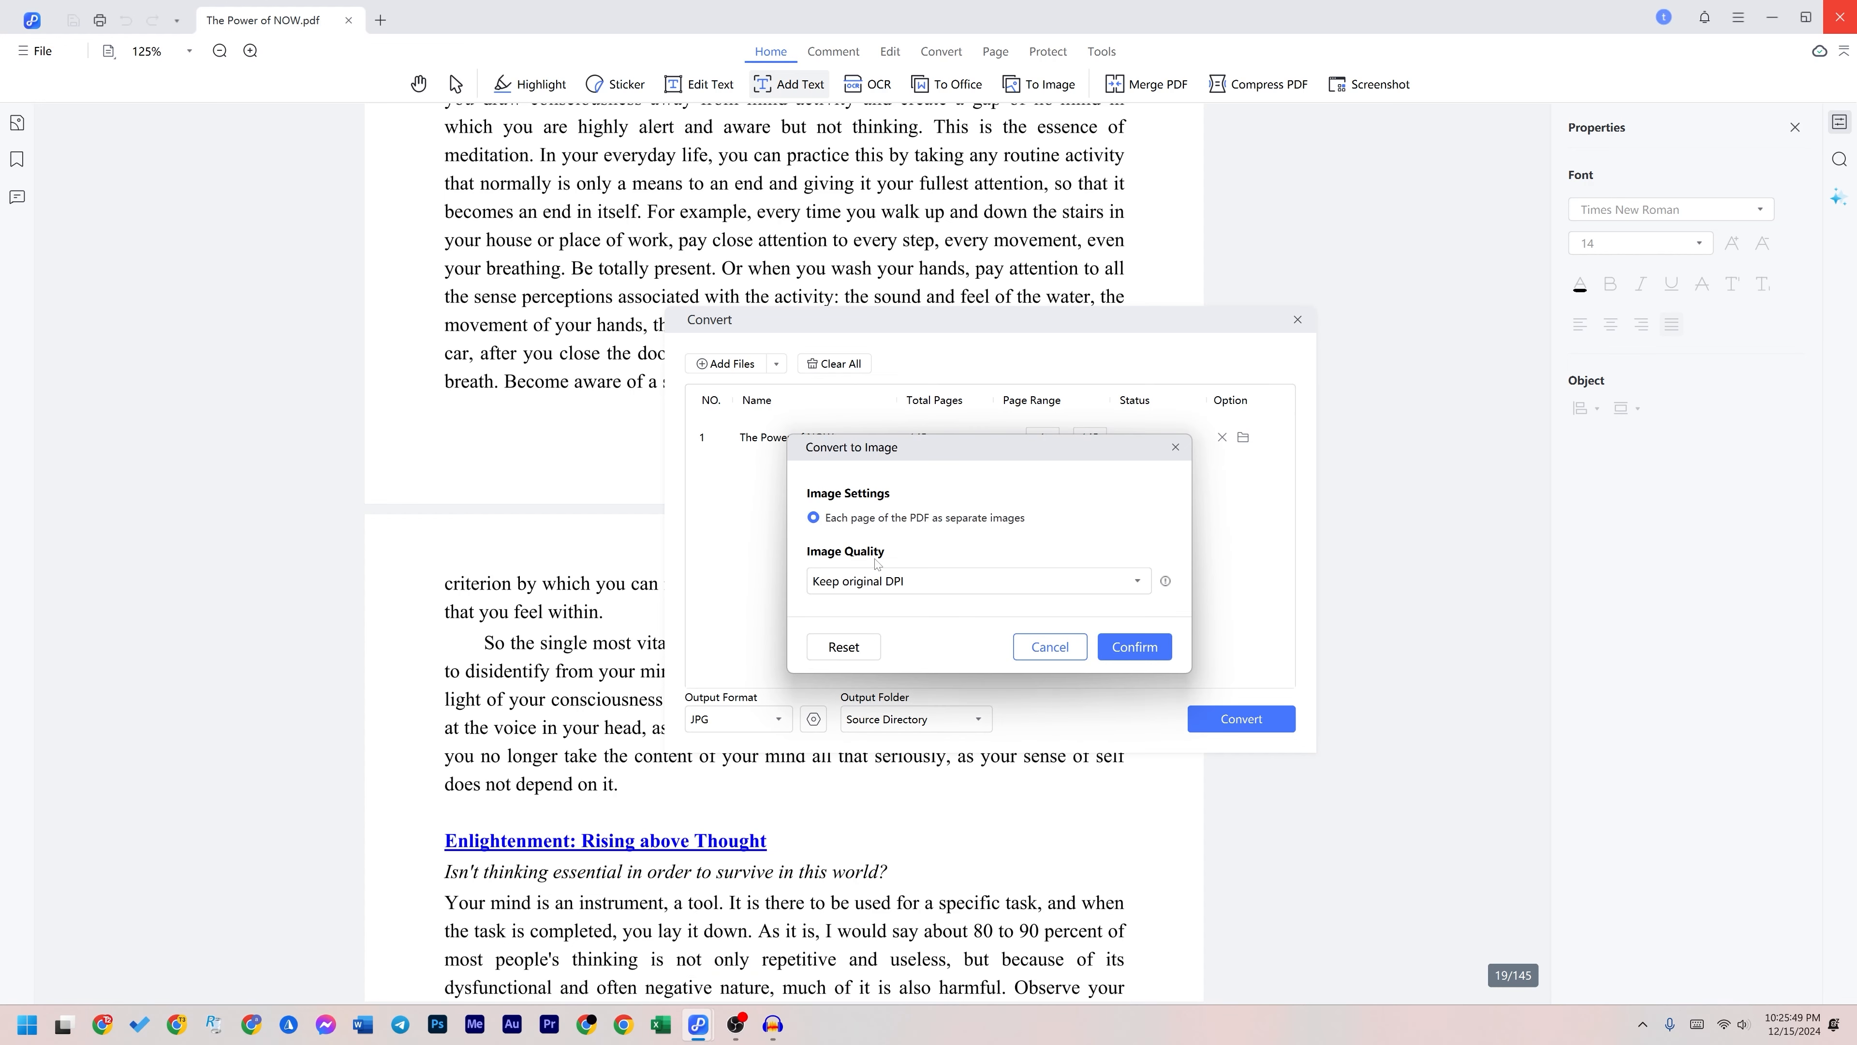
{"action": "left_click", "coordinate": [949, 585]}
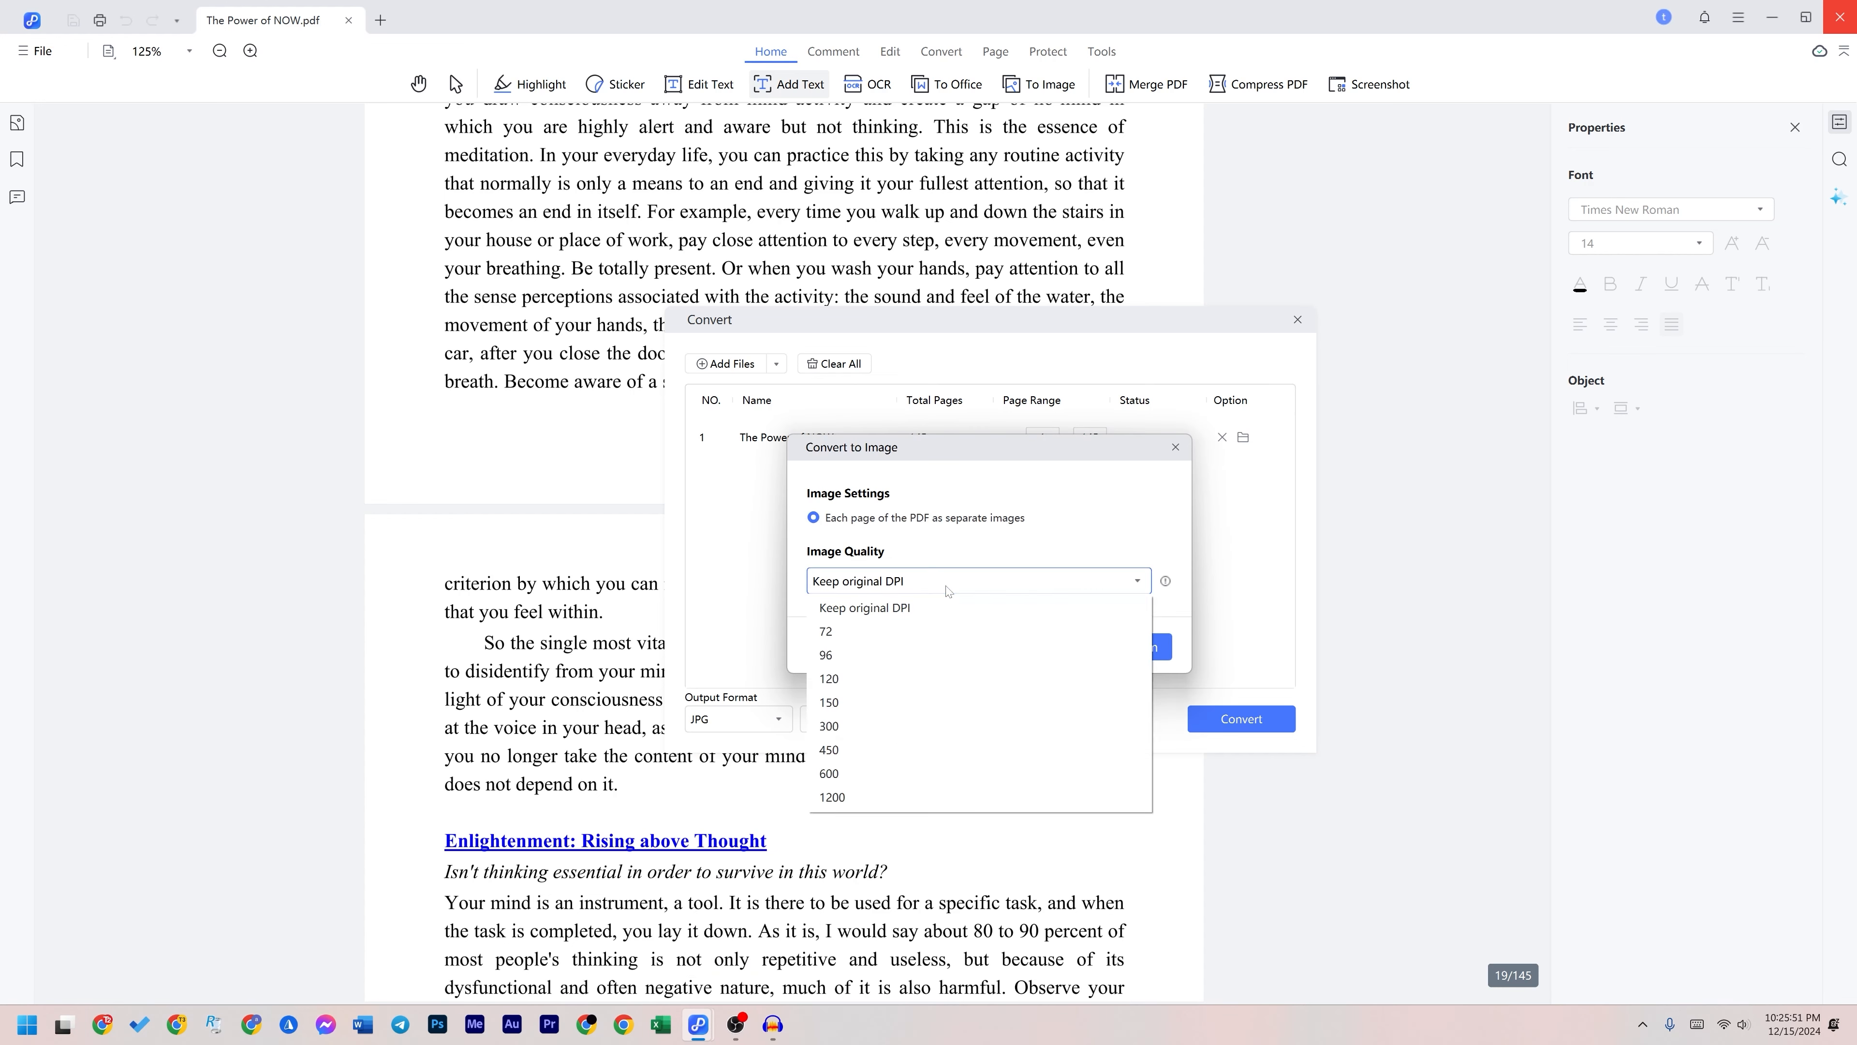
{"action": "left_click", "coordinate": [948, 591]}
{"action": "left_click", "coordinate": [948, 585]}
{"action": "left_click", "coordinate": [830, 797]}
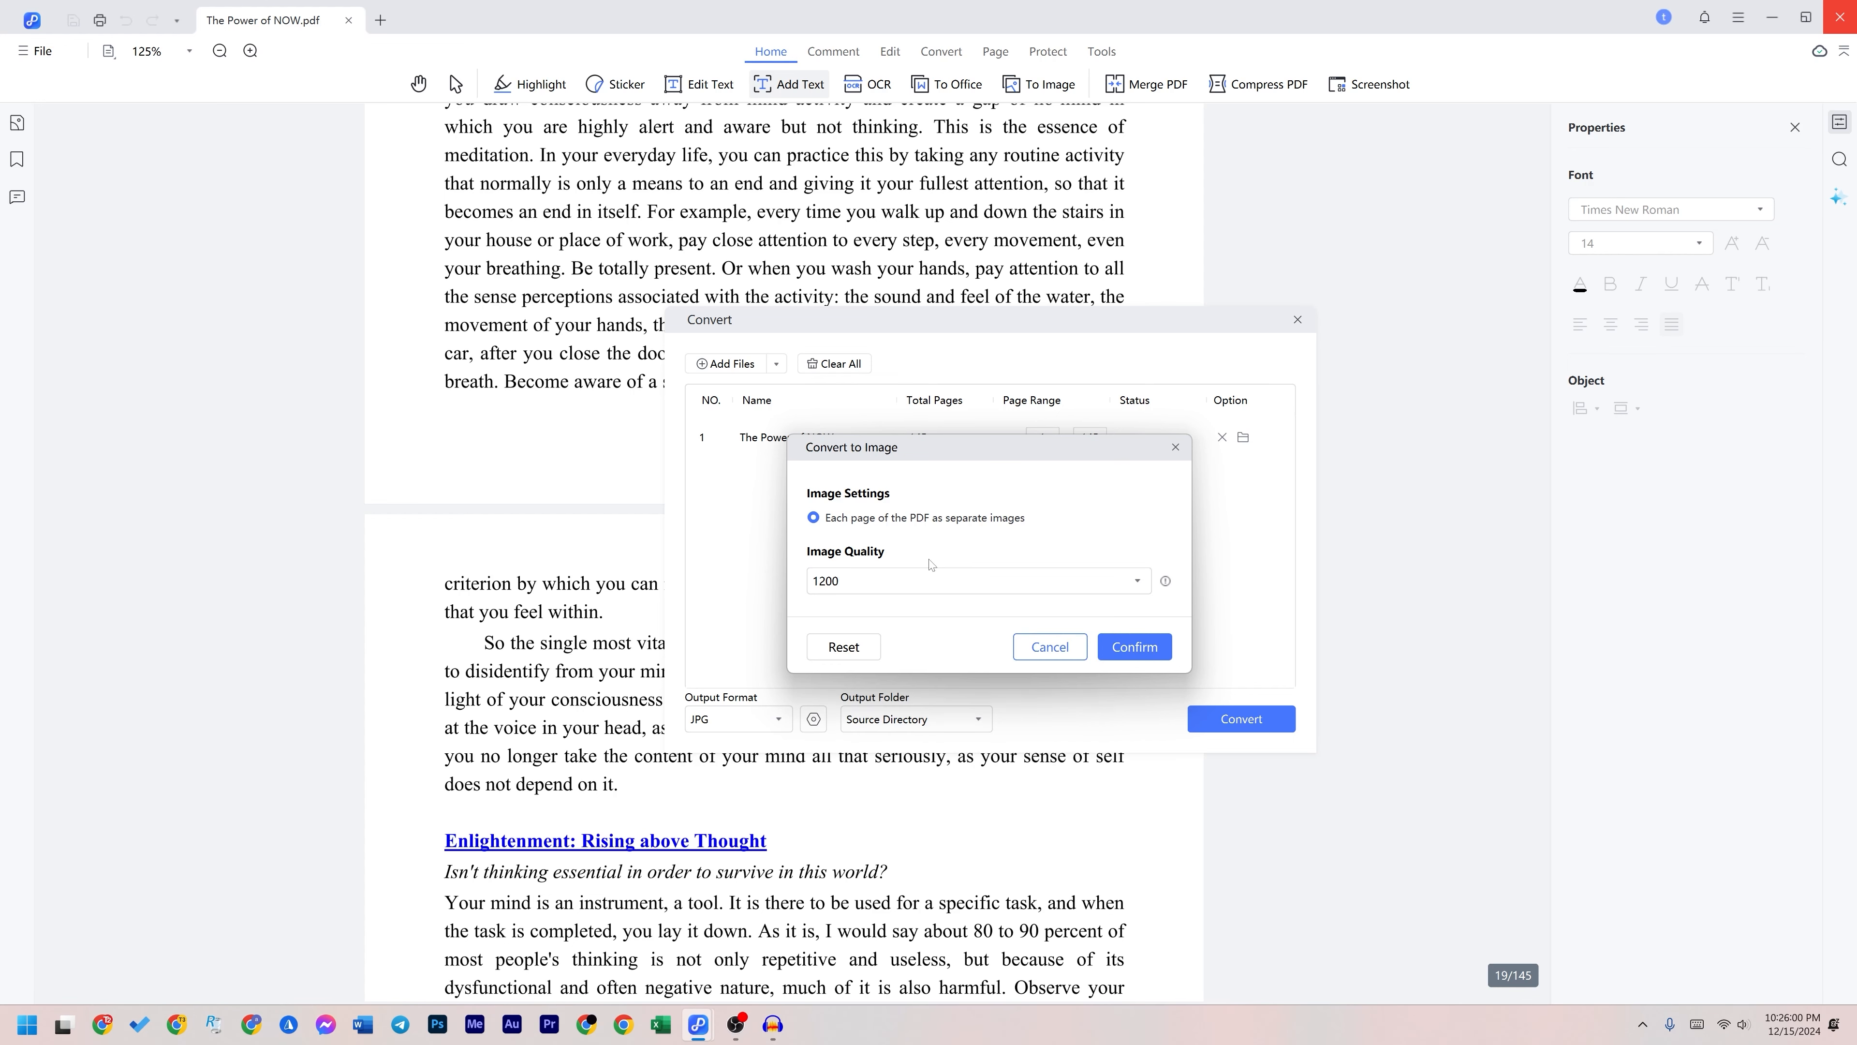
{"action": "left_click", "coordinate": [1124, 650]}
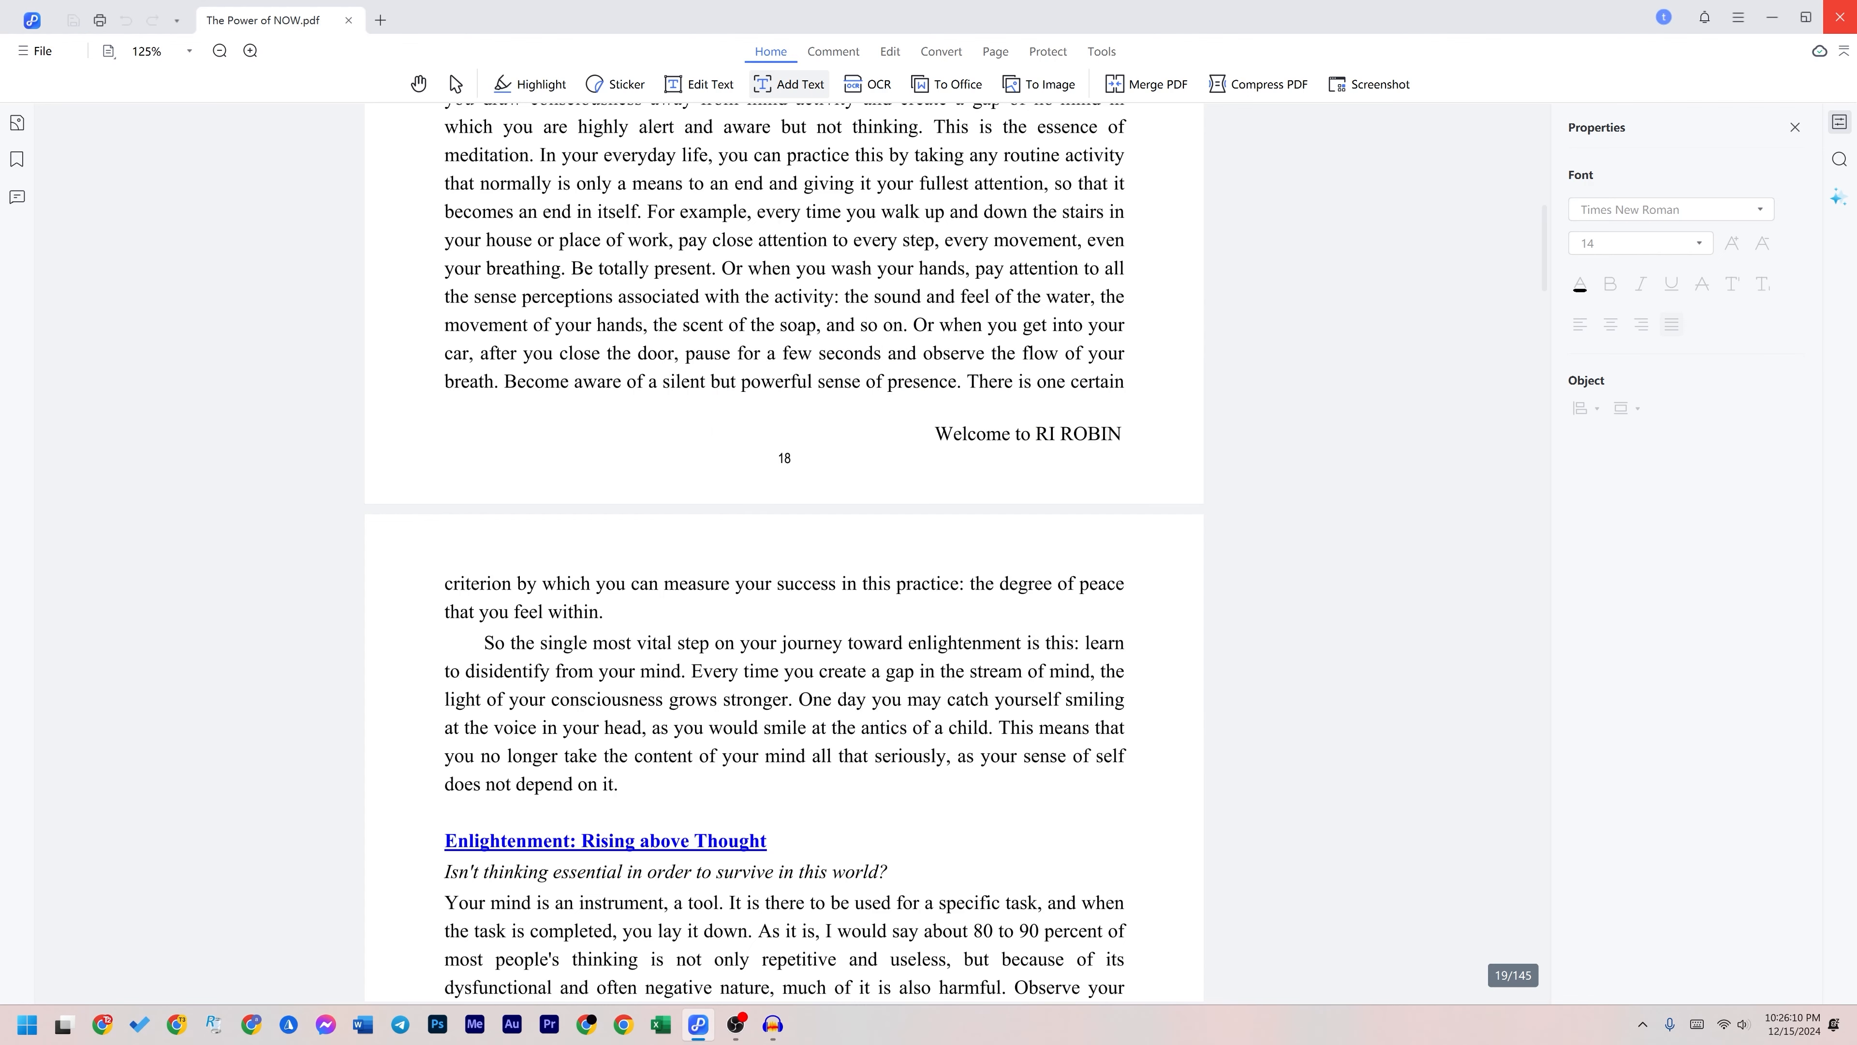
Step: Hide the Properties pane and view the Merge PDF options for The Power of NOW without merging
{"action": "left_click", "coordinate": [1794, 129]}
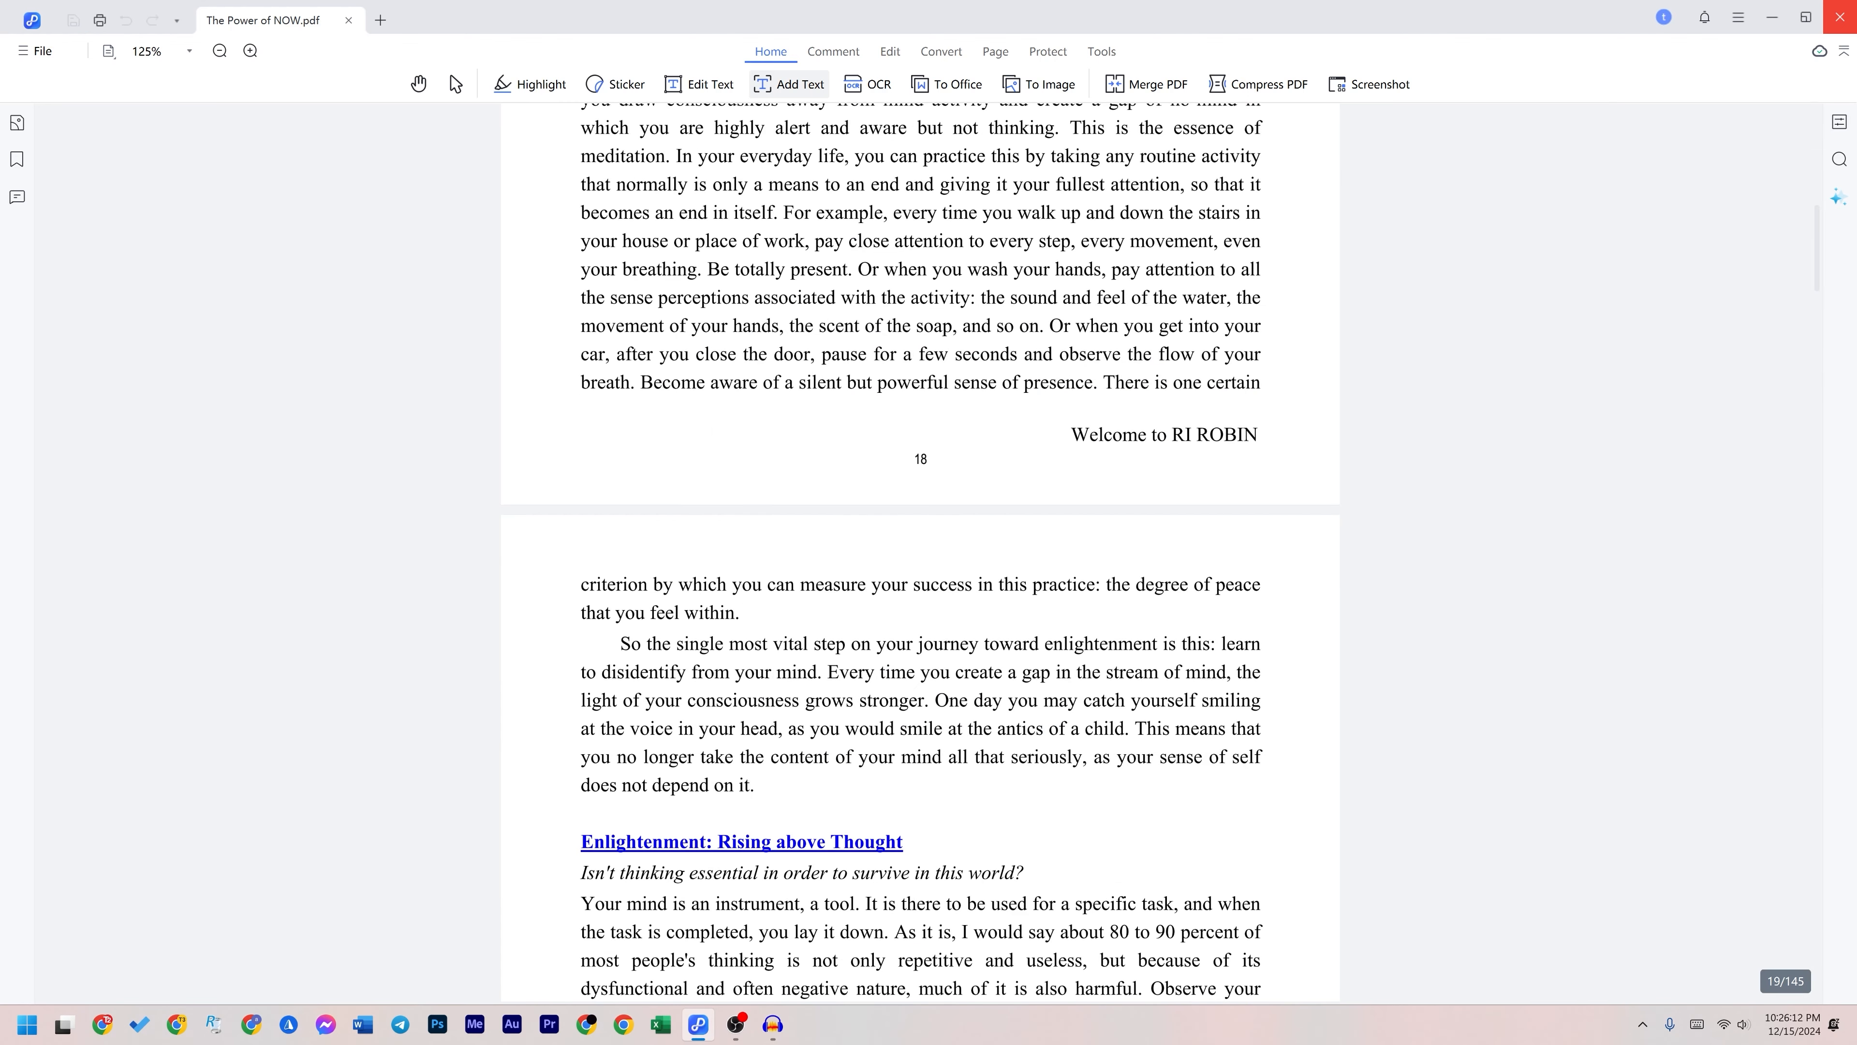
{"action": "left_click", "coordinate": [1148, 88]}
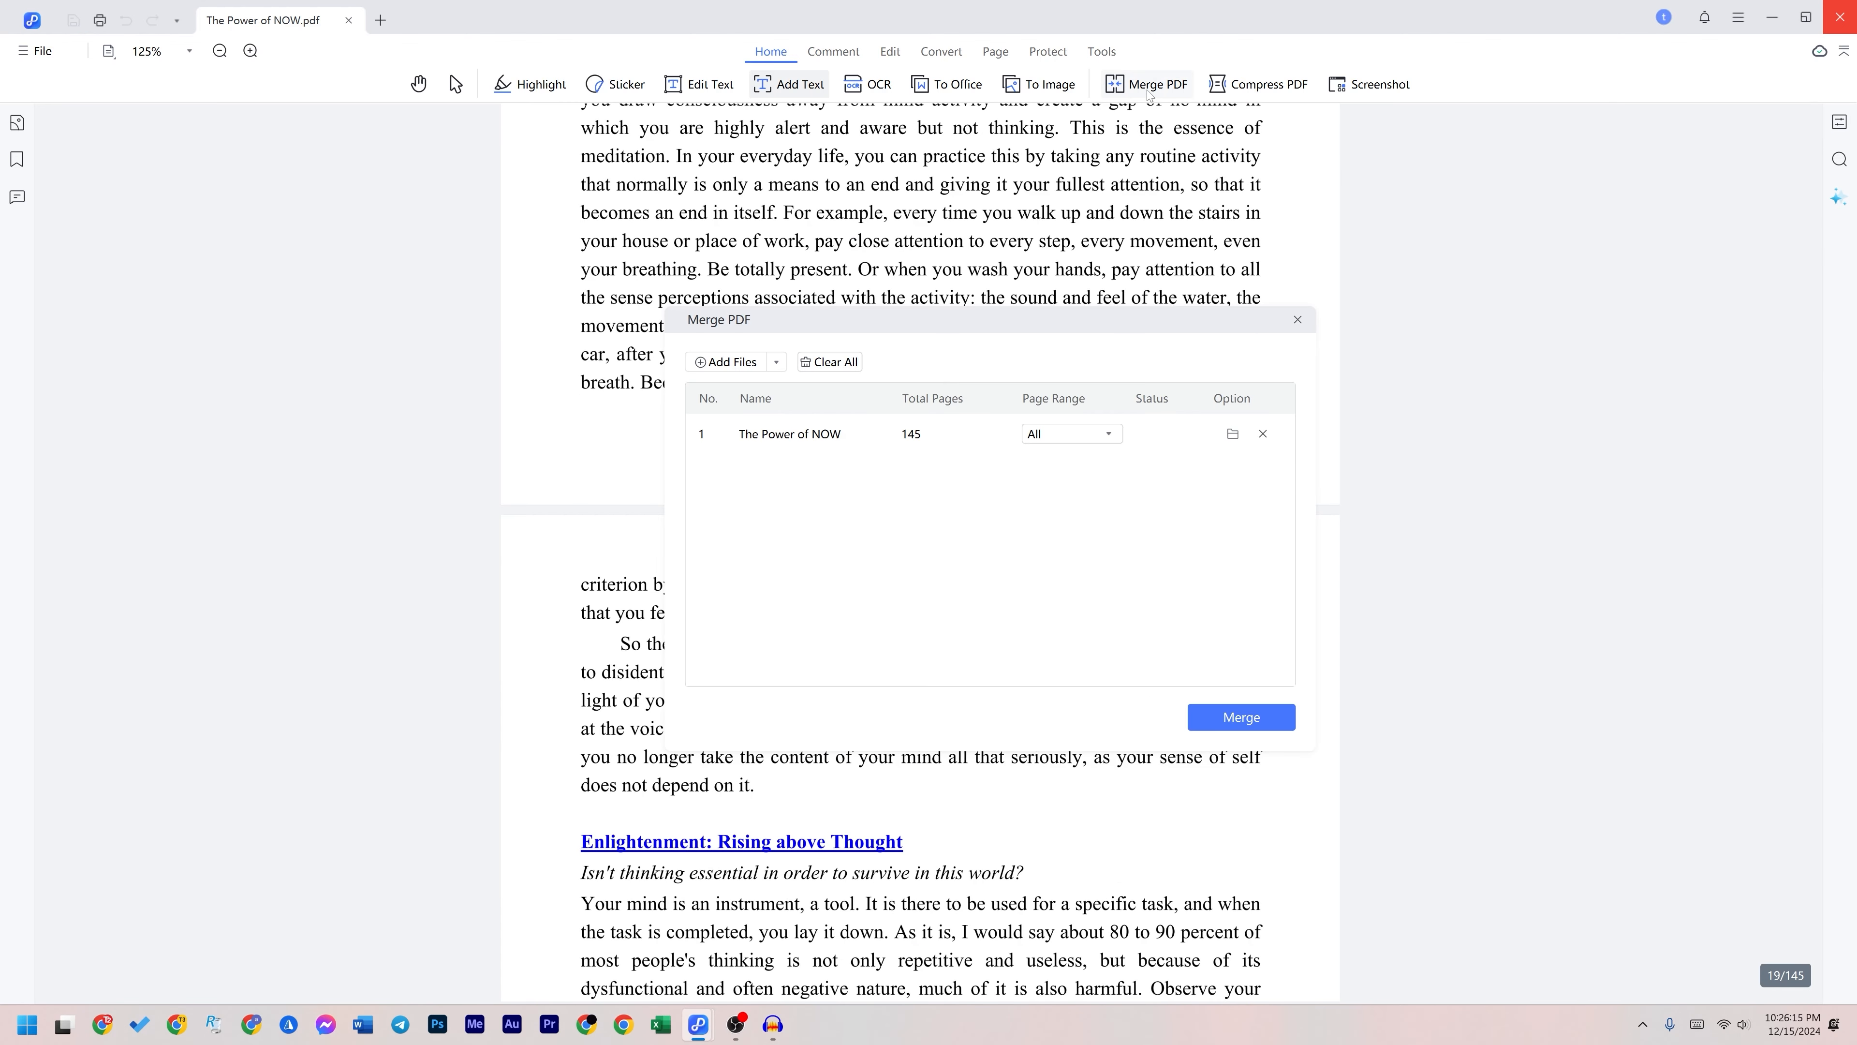
{"action": "left_click", "coordinate": [1297, 319]}
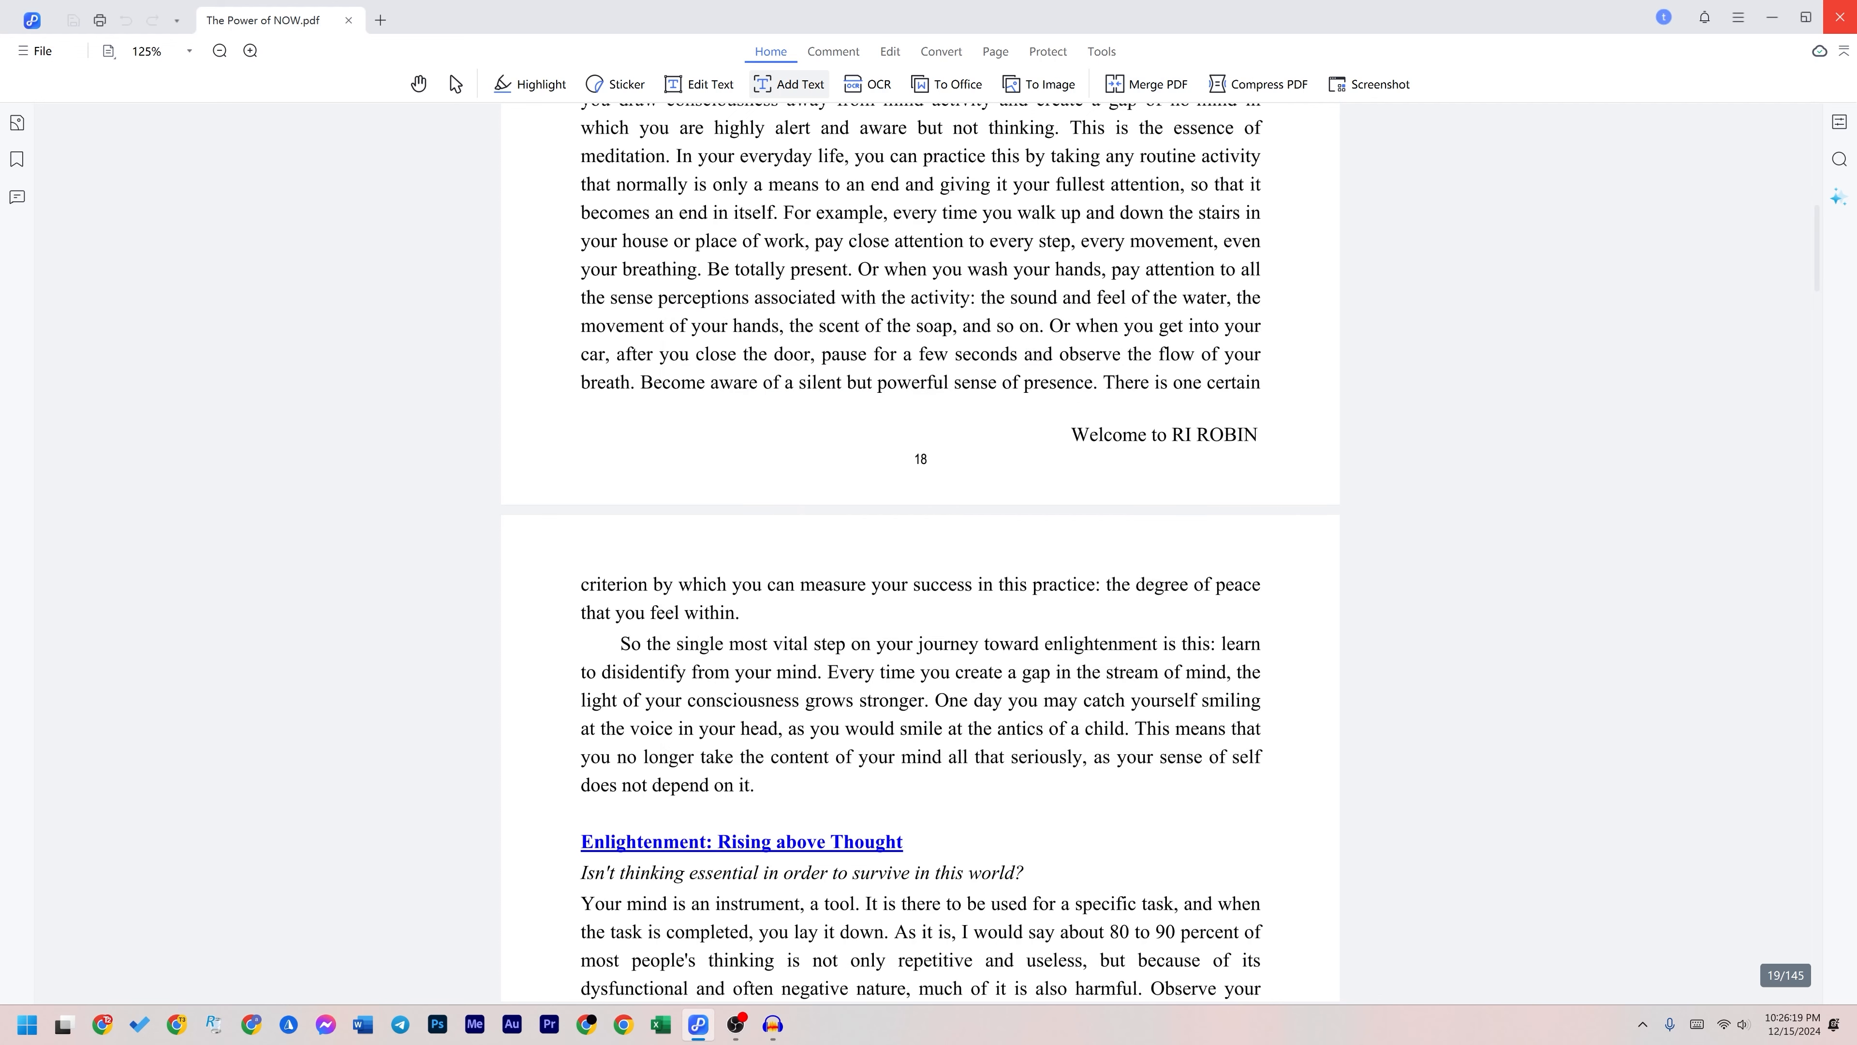
Step: View the Compress PDF quality levels and output folder options for The Power of NOW without compressing
{"action": "mouse_move", "coordinate": [1818, 242]}
{"action": "left_mouse_down"}
{"action": "mouse_move", "coordinate": [1801, 438]}
{"action": "mouse_move", "coordinate": [1824, 254]}
{"action": "left_mouse_up"}
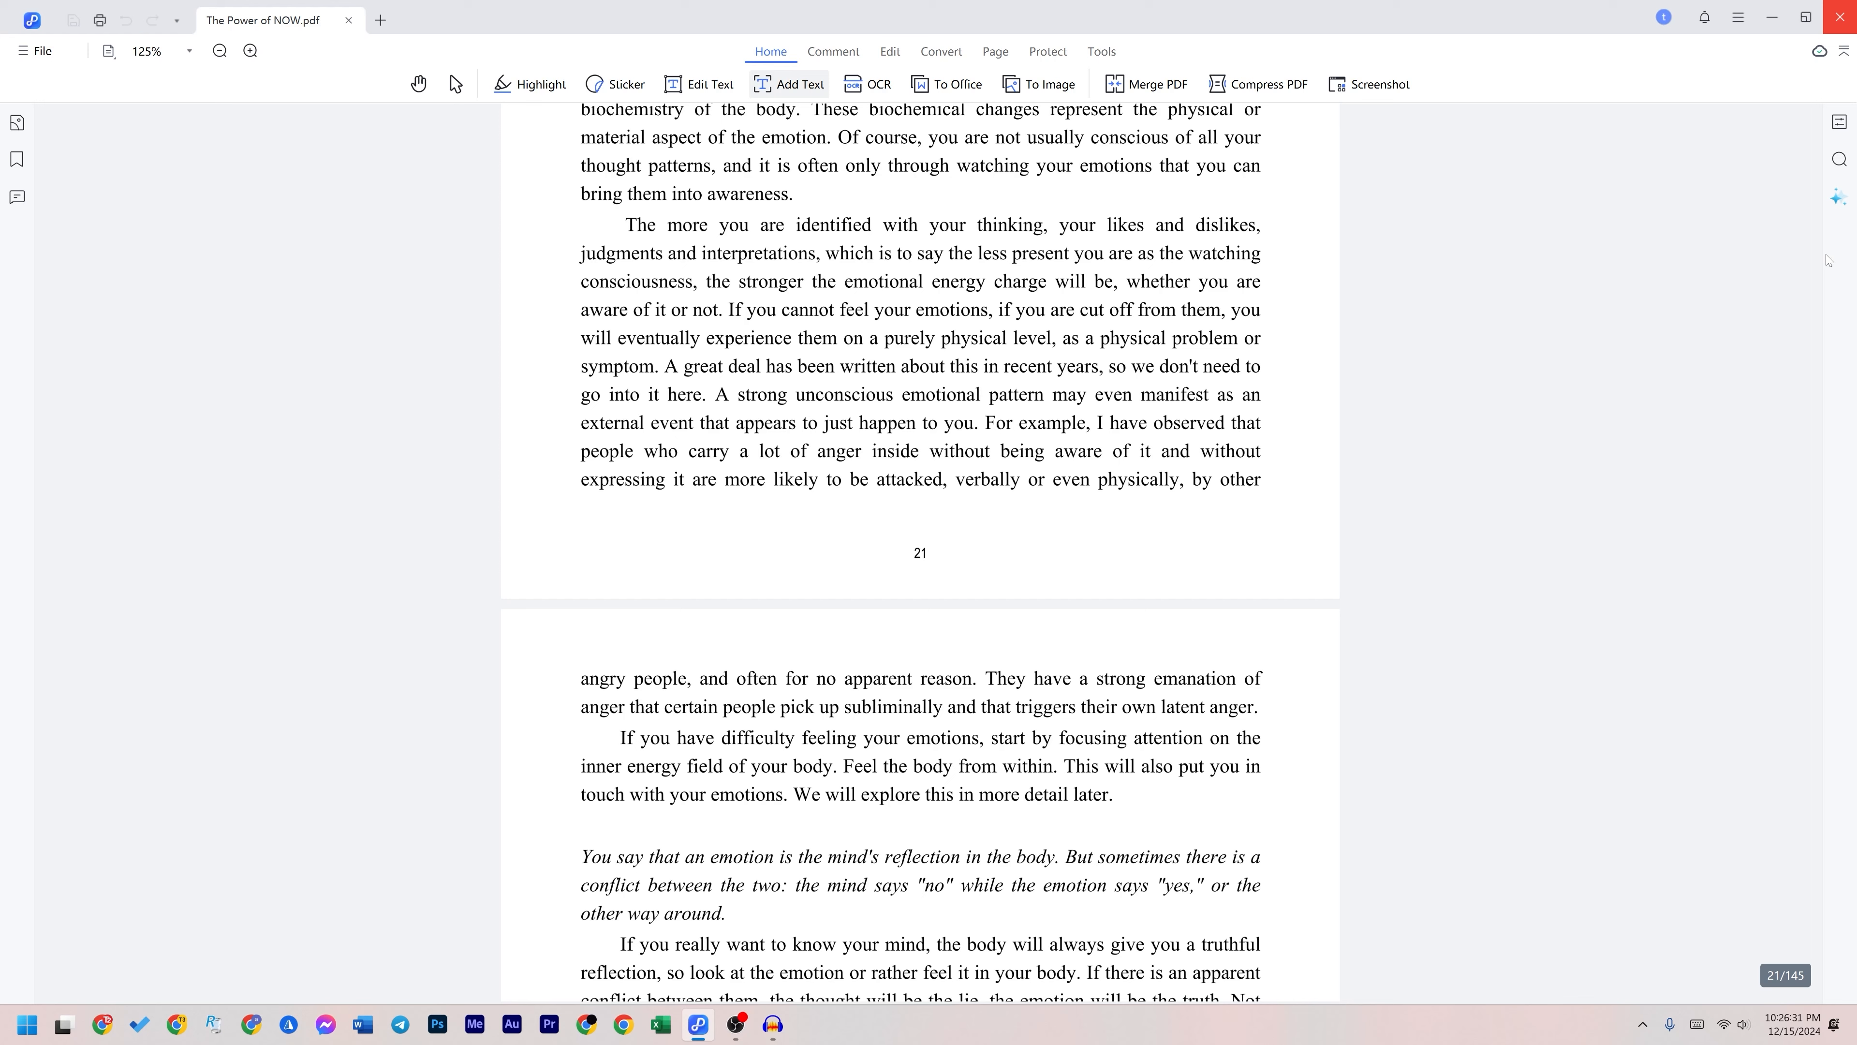
{"action": "left_click", "coordinate": [1276, 85]}
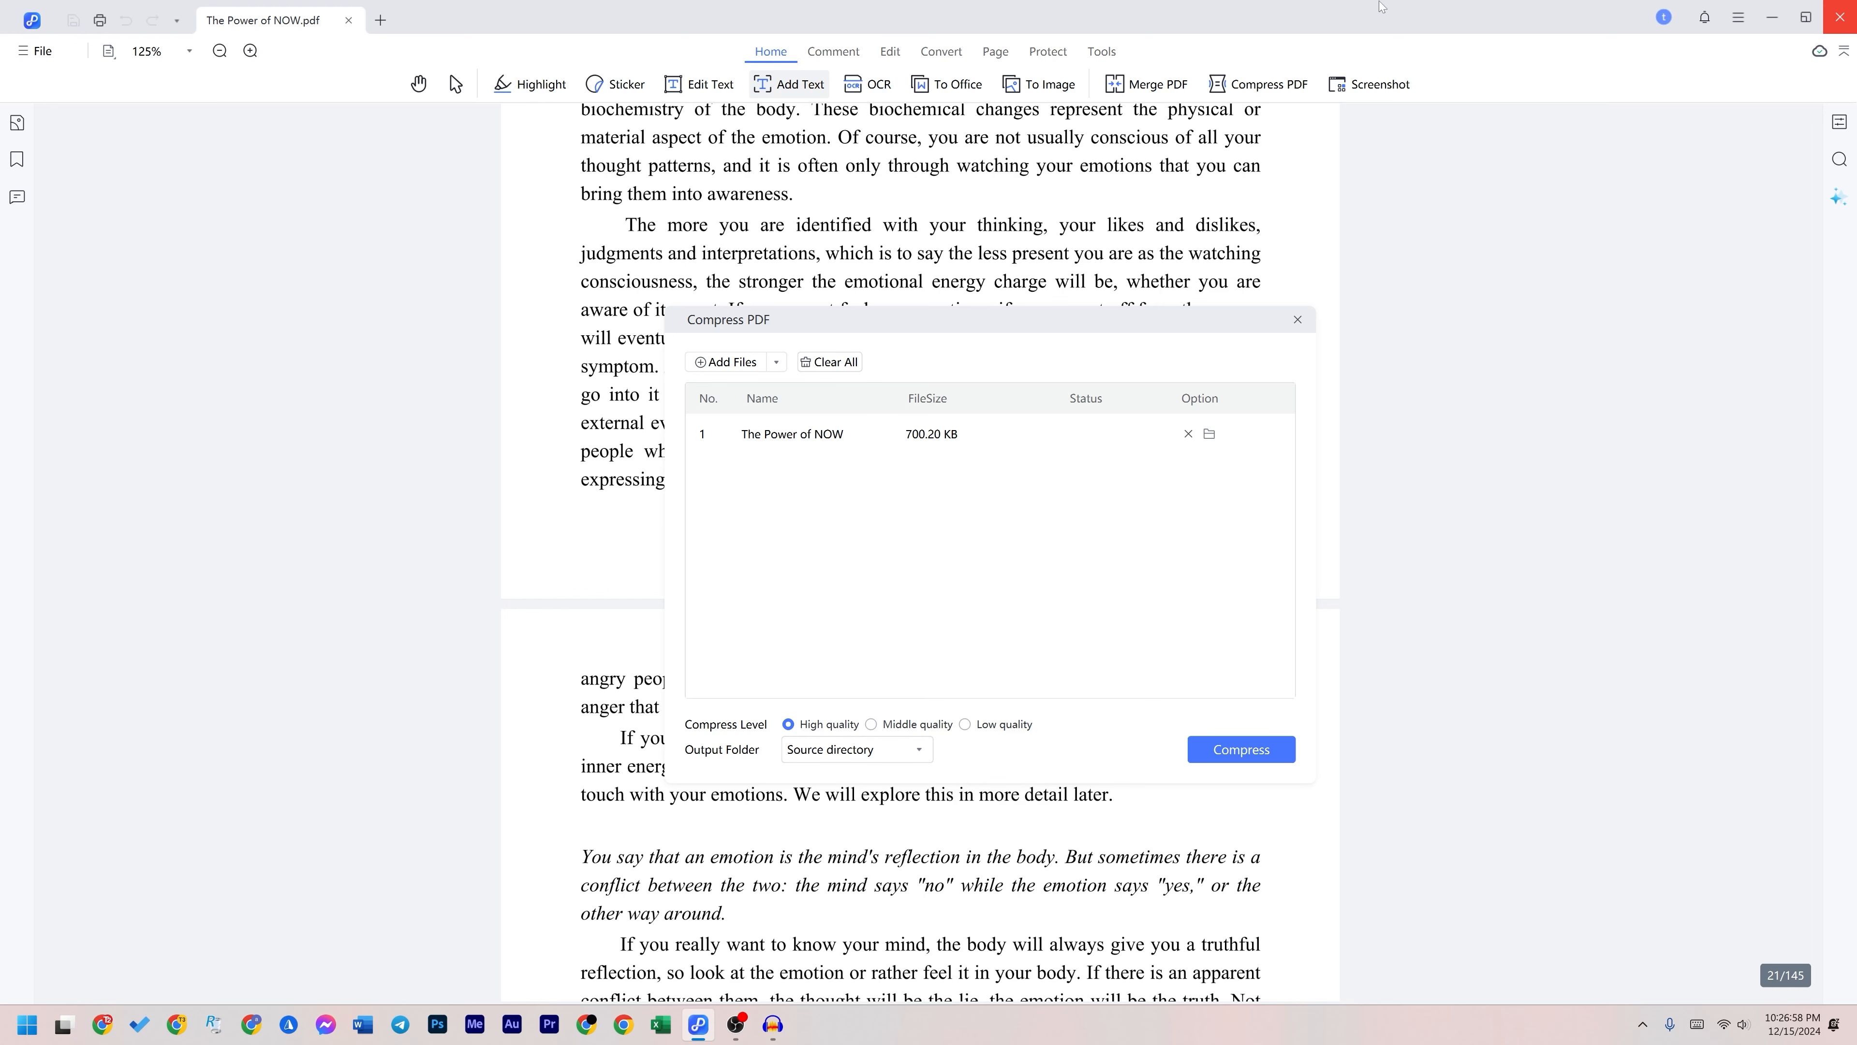
{"action": "left_click", "coordinate": [1297, 319]}
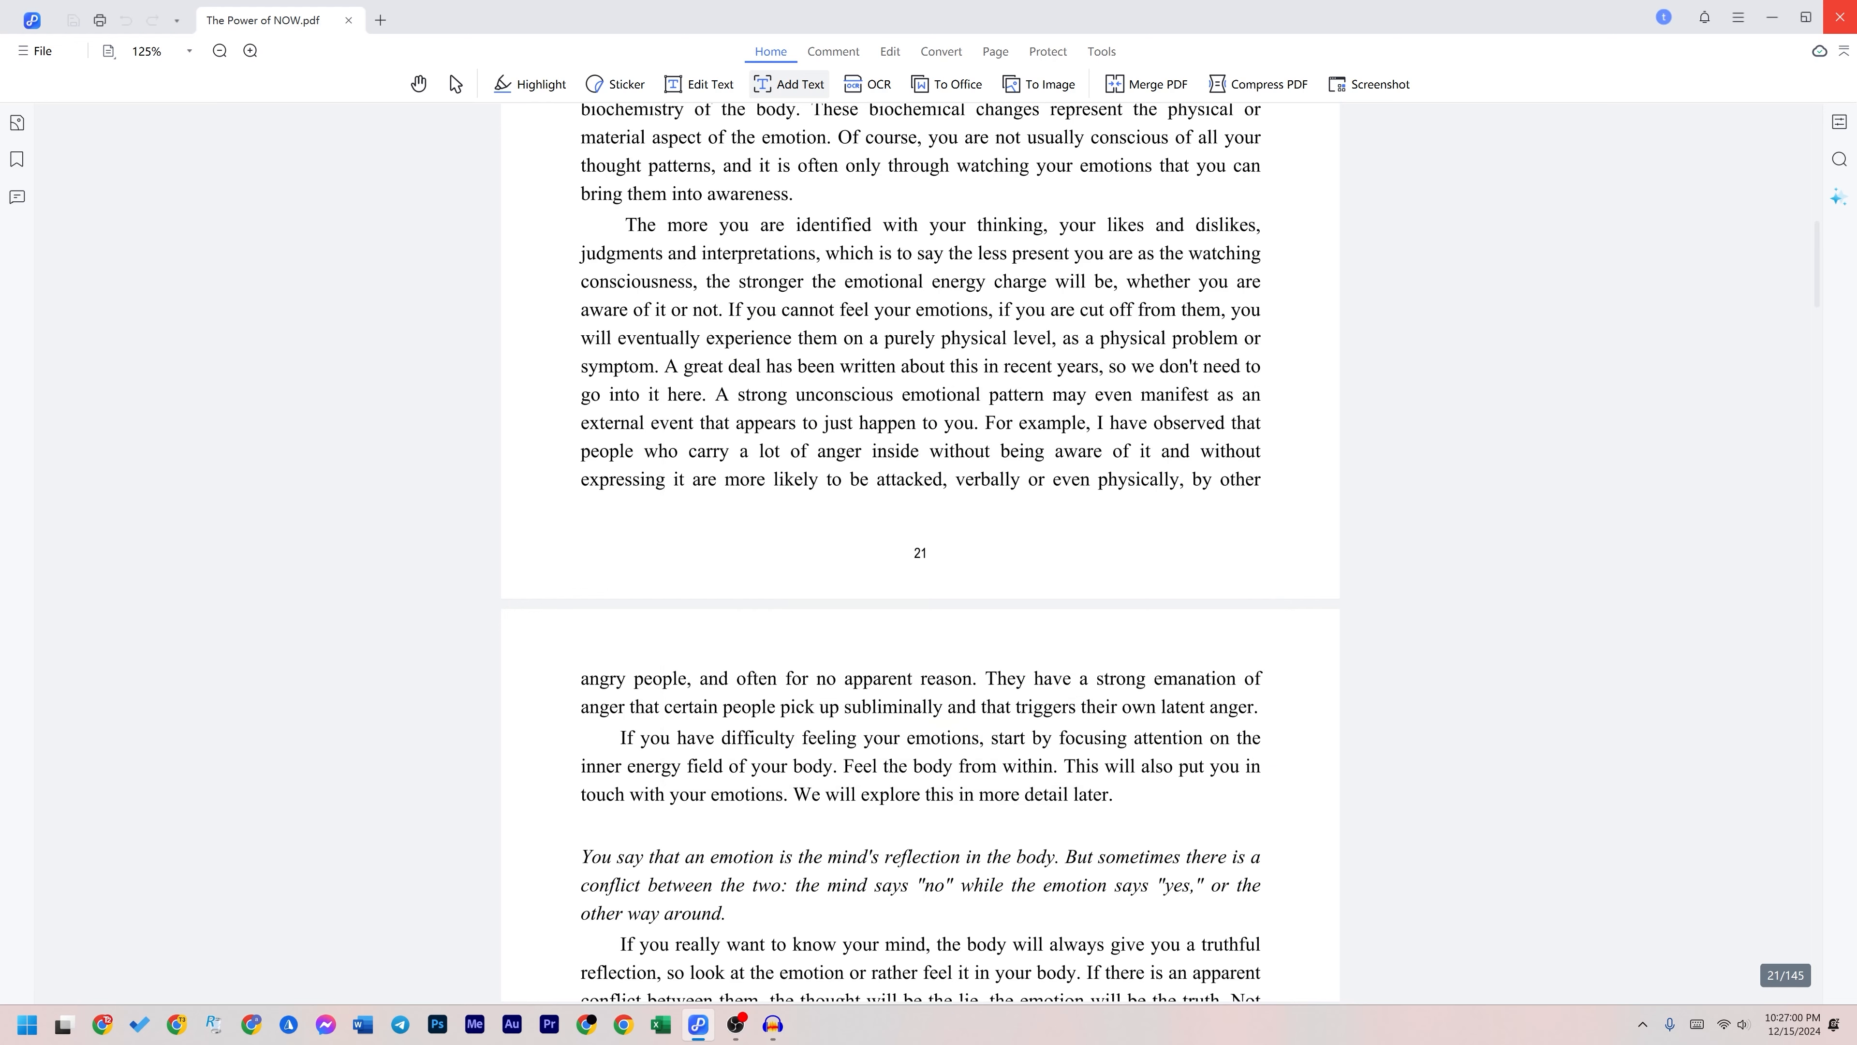
Step: Launch the Screenshot tool, allow its network access, and frame a 1109 x 740 screen-recording region over pages 21 and 22
{"action": "left_click", "coordinate": [1395, 87]}
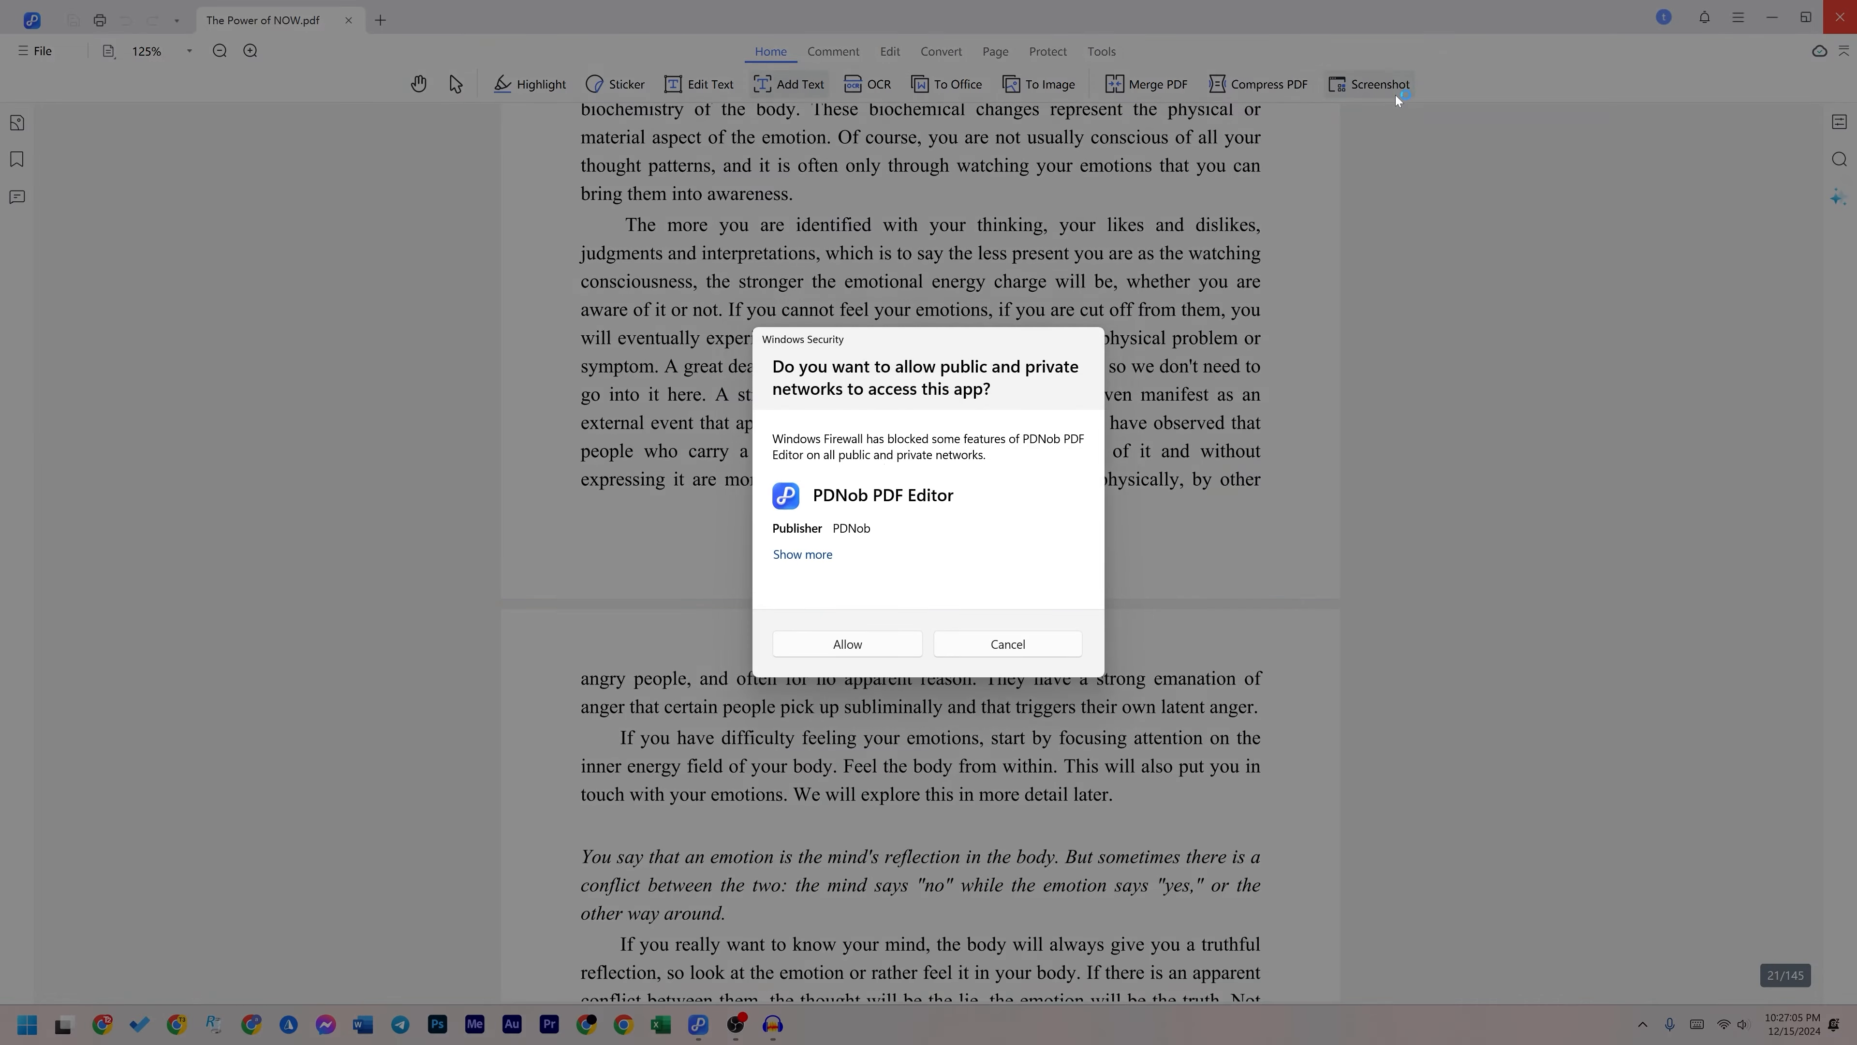
{"action": "left_click", "coordinate": [870, 647]}
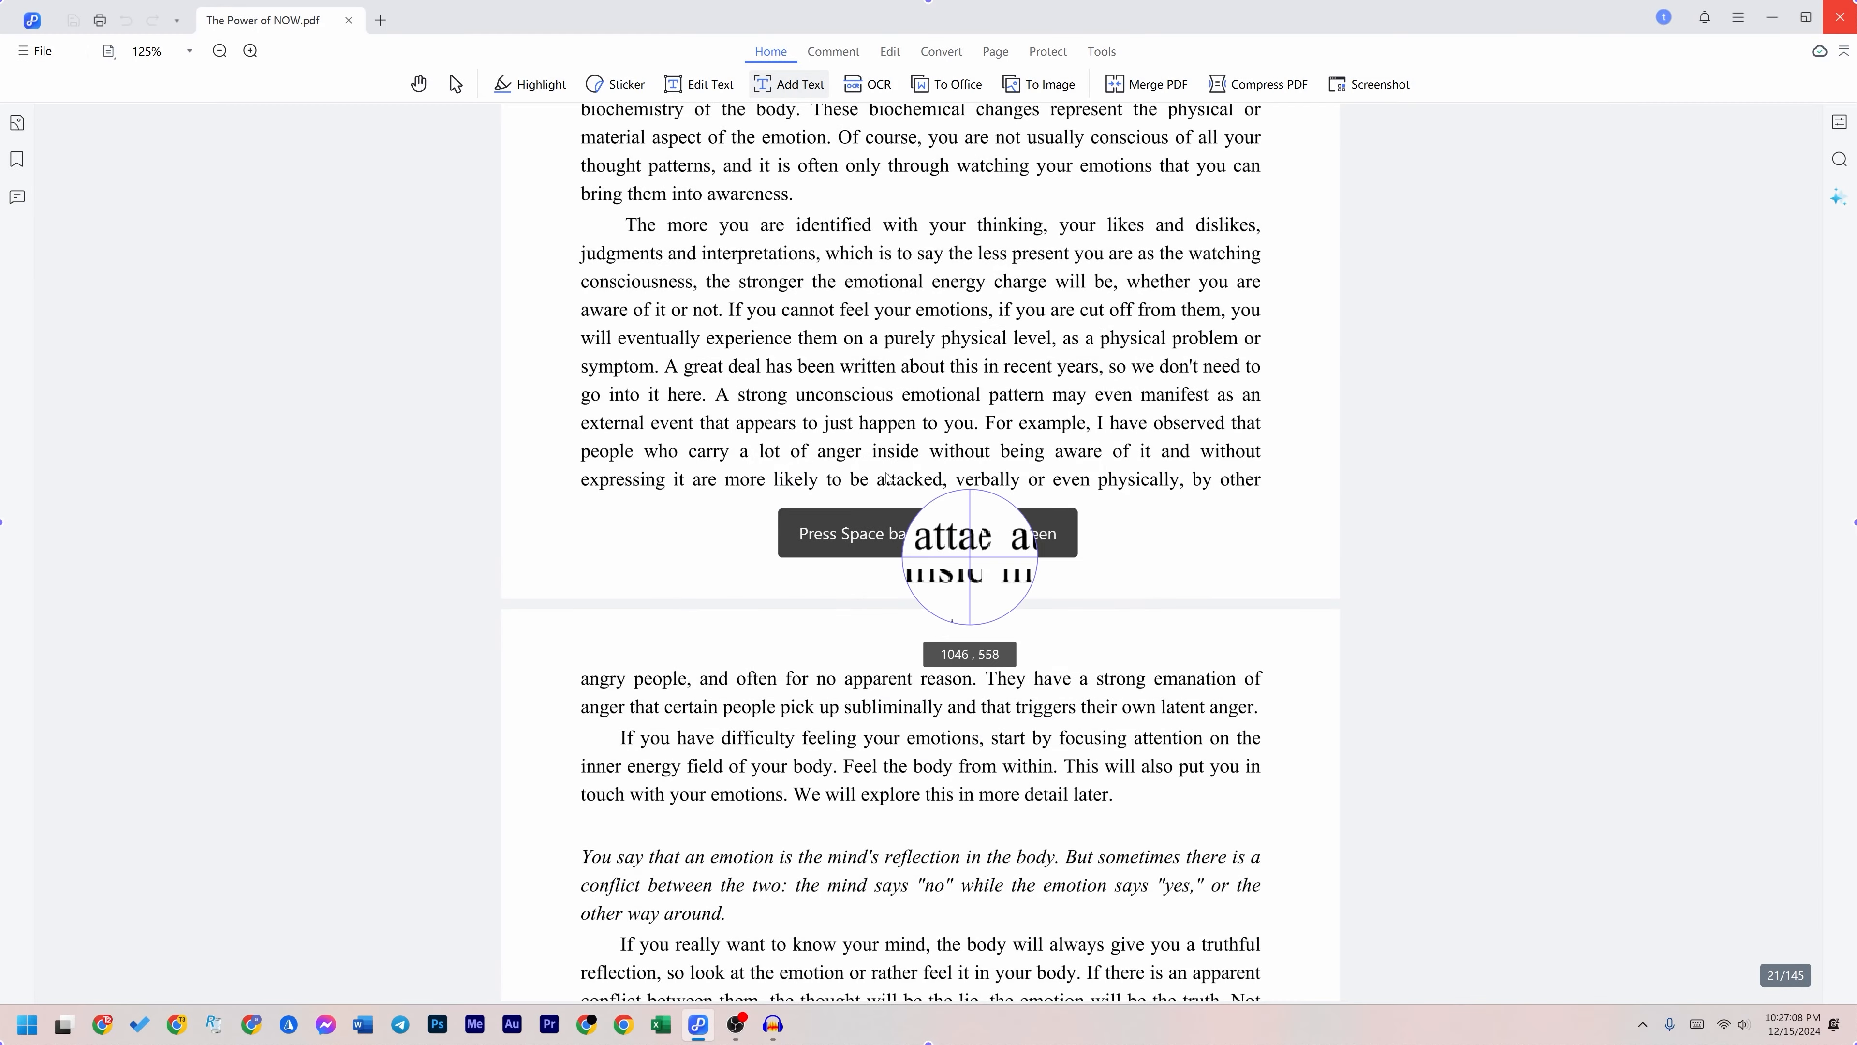
{"action": "left_click_drag", "start_coordinate": [454, 103], "coordinate": [1395, 731]}
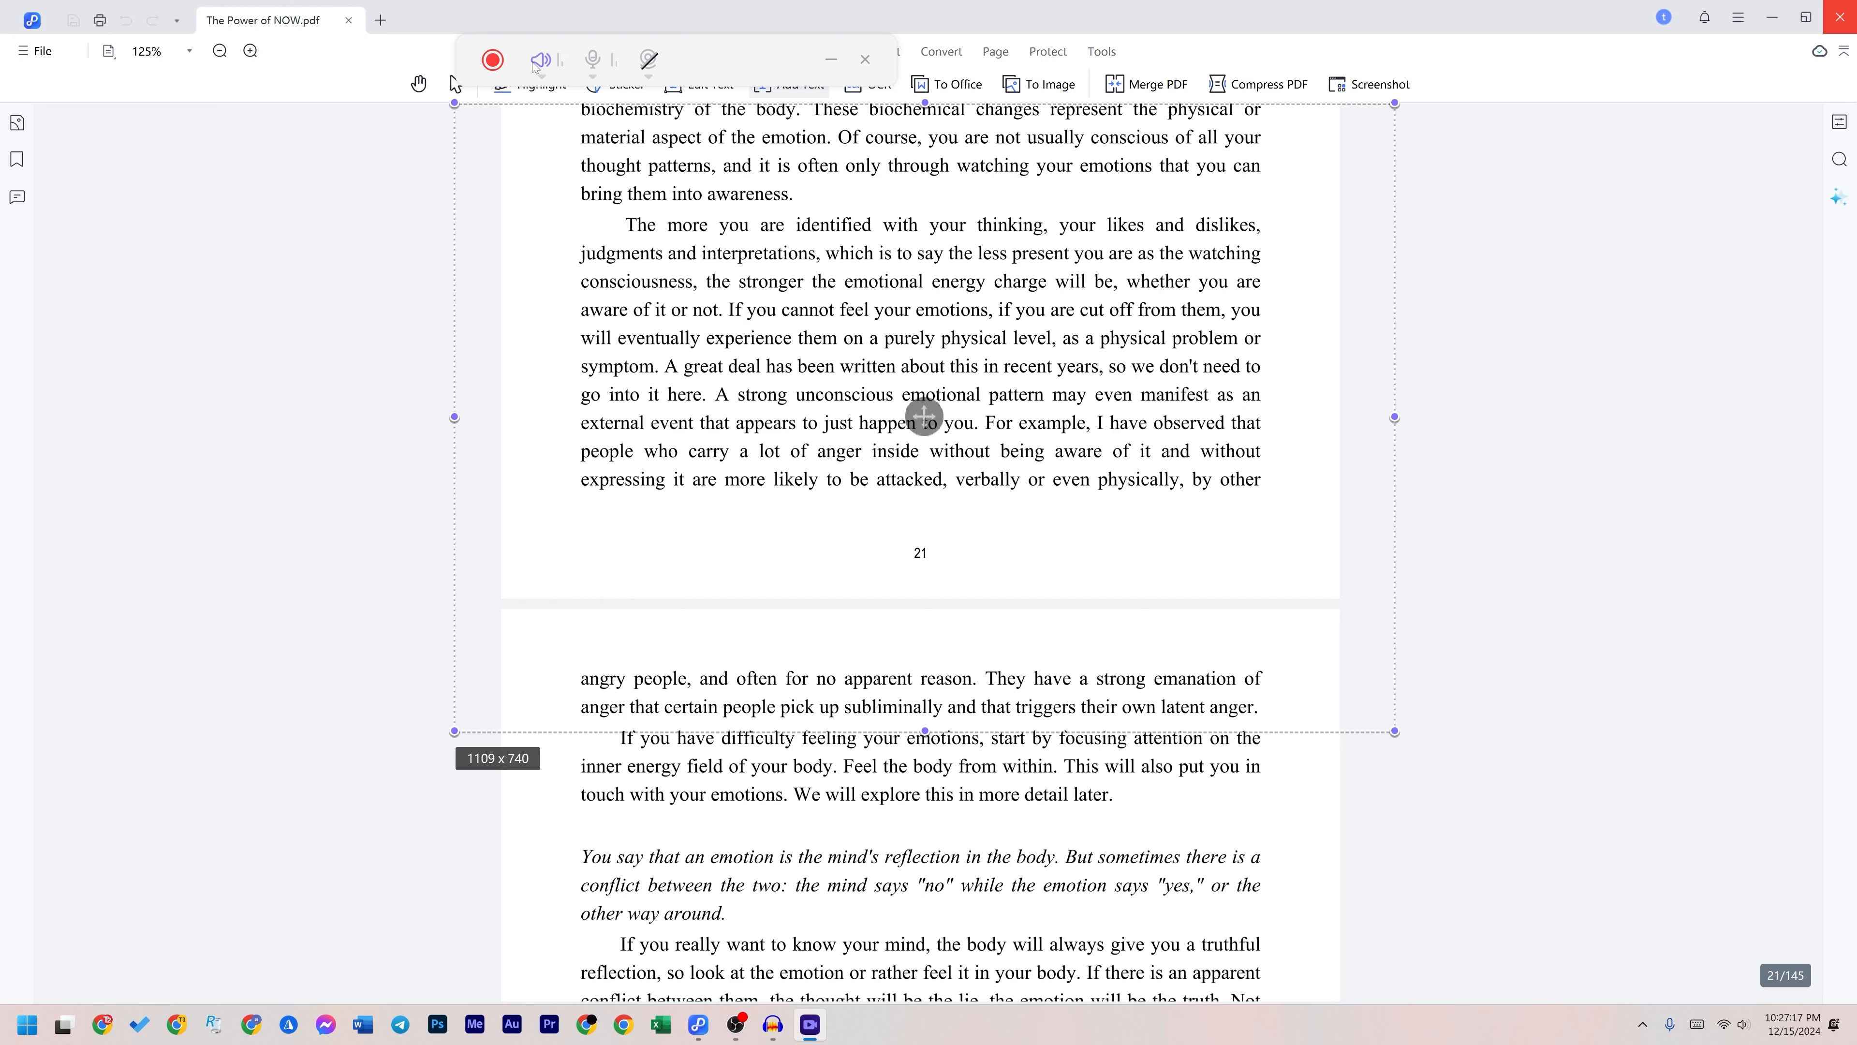
{"action": "left_click_drag", "start_coordinate": [693, 56], "coordinate": [689, 101]}
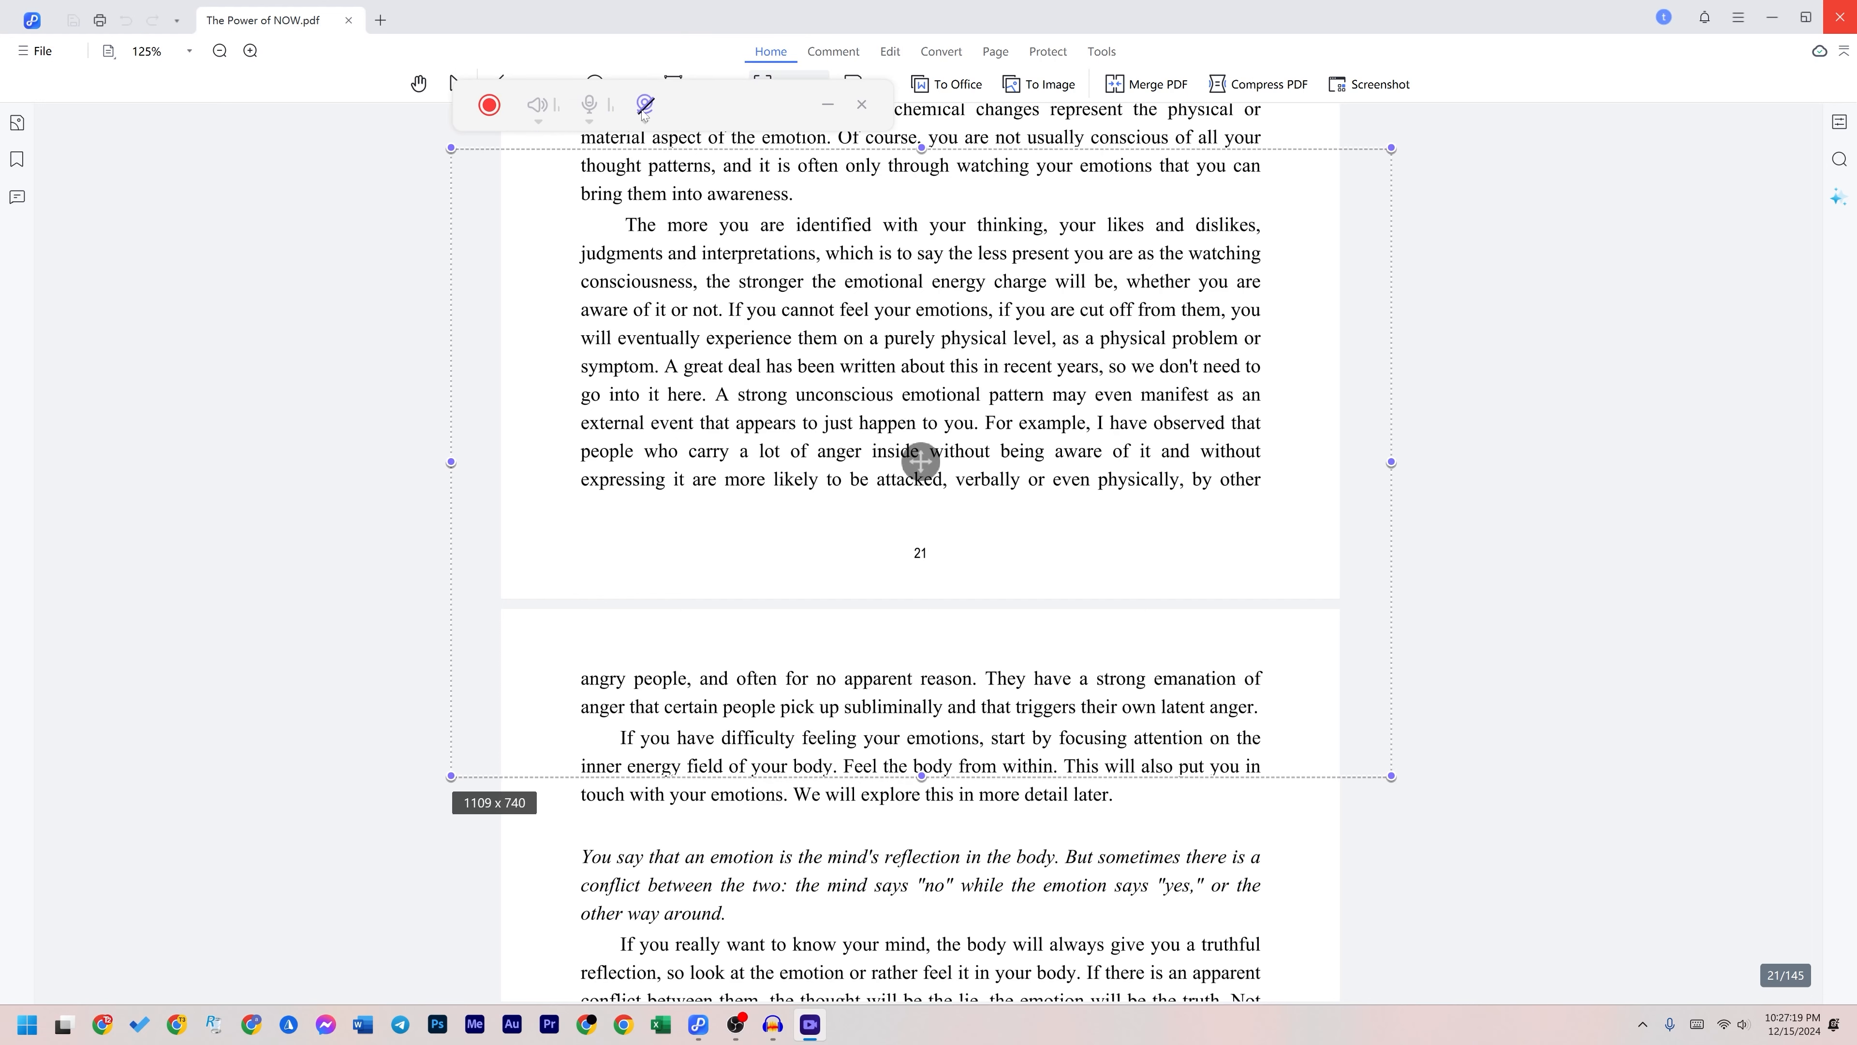
Step: Record the framed region as a video and open the folder containing the saved recording
{"action": "left_click", "coordinate": [487, 104]}
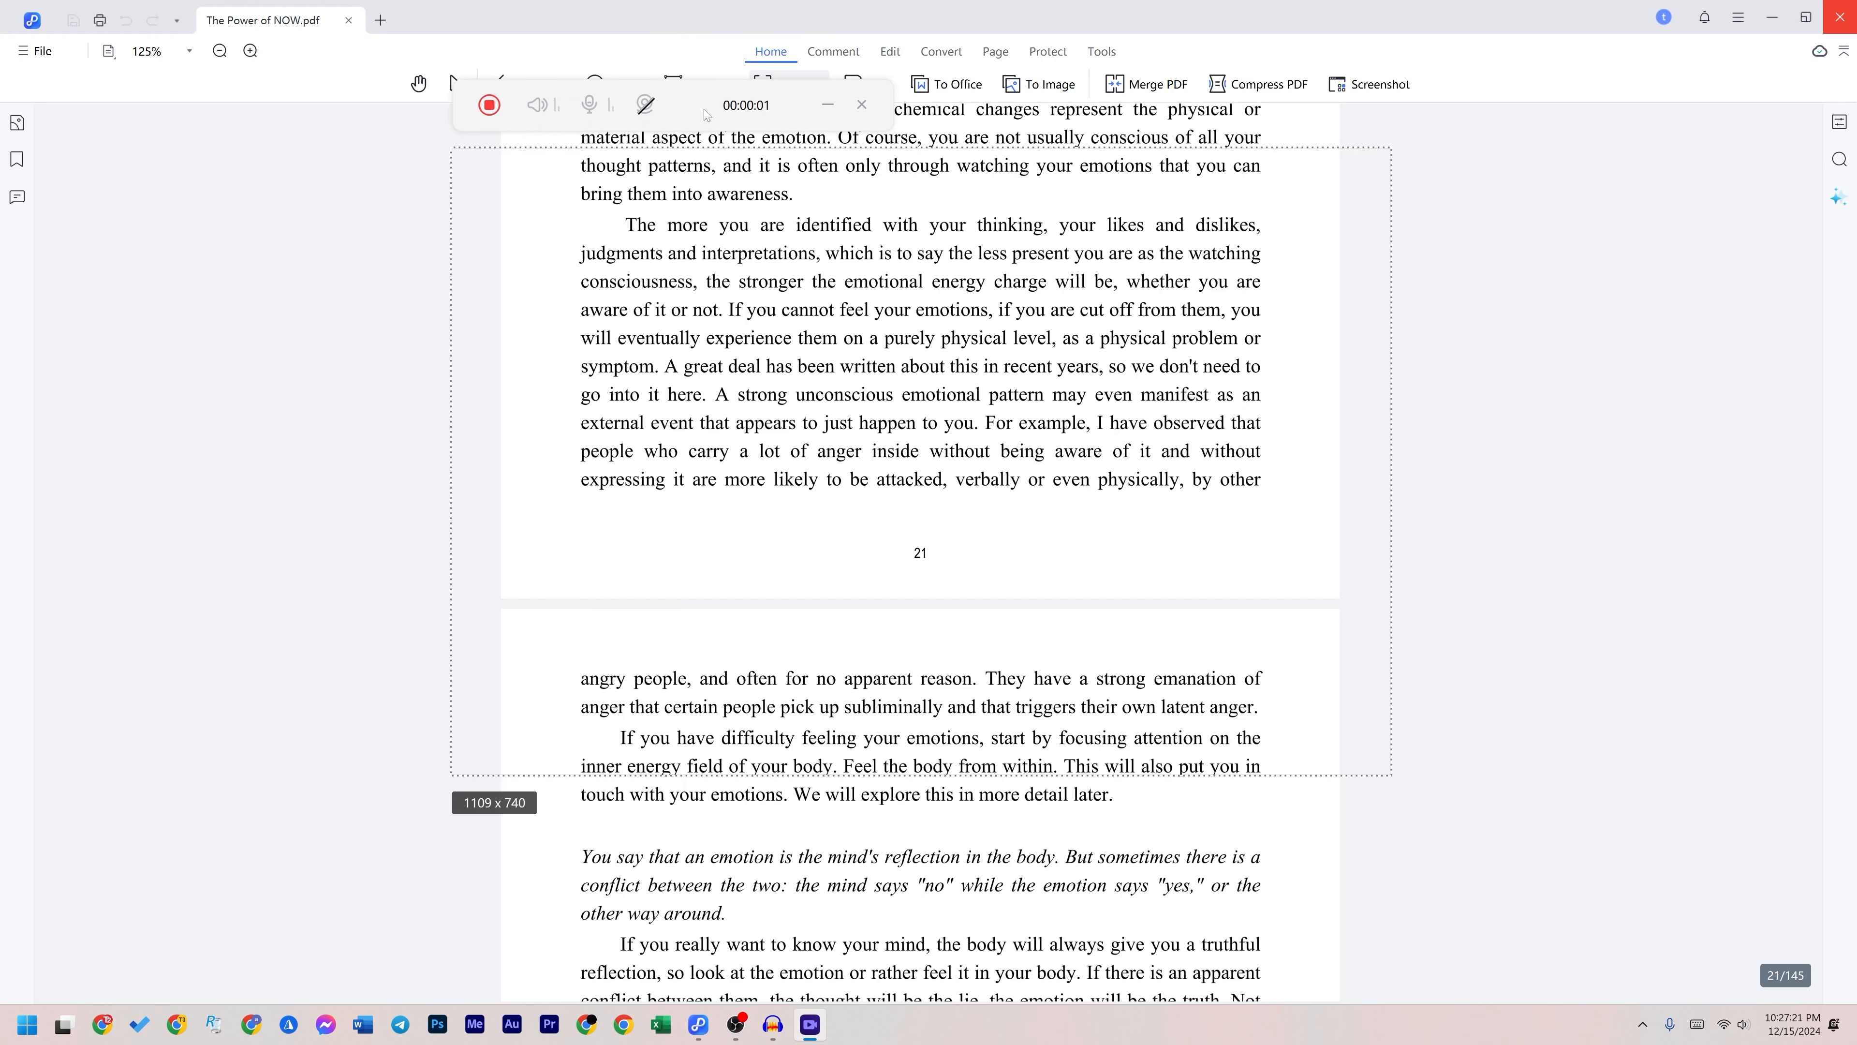
{"action": "left_click", "coordinate": [590, 107]}
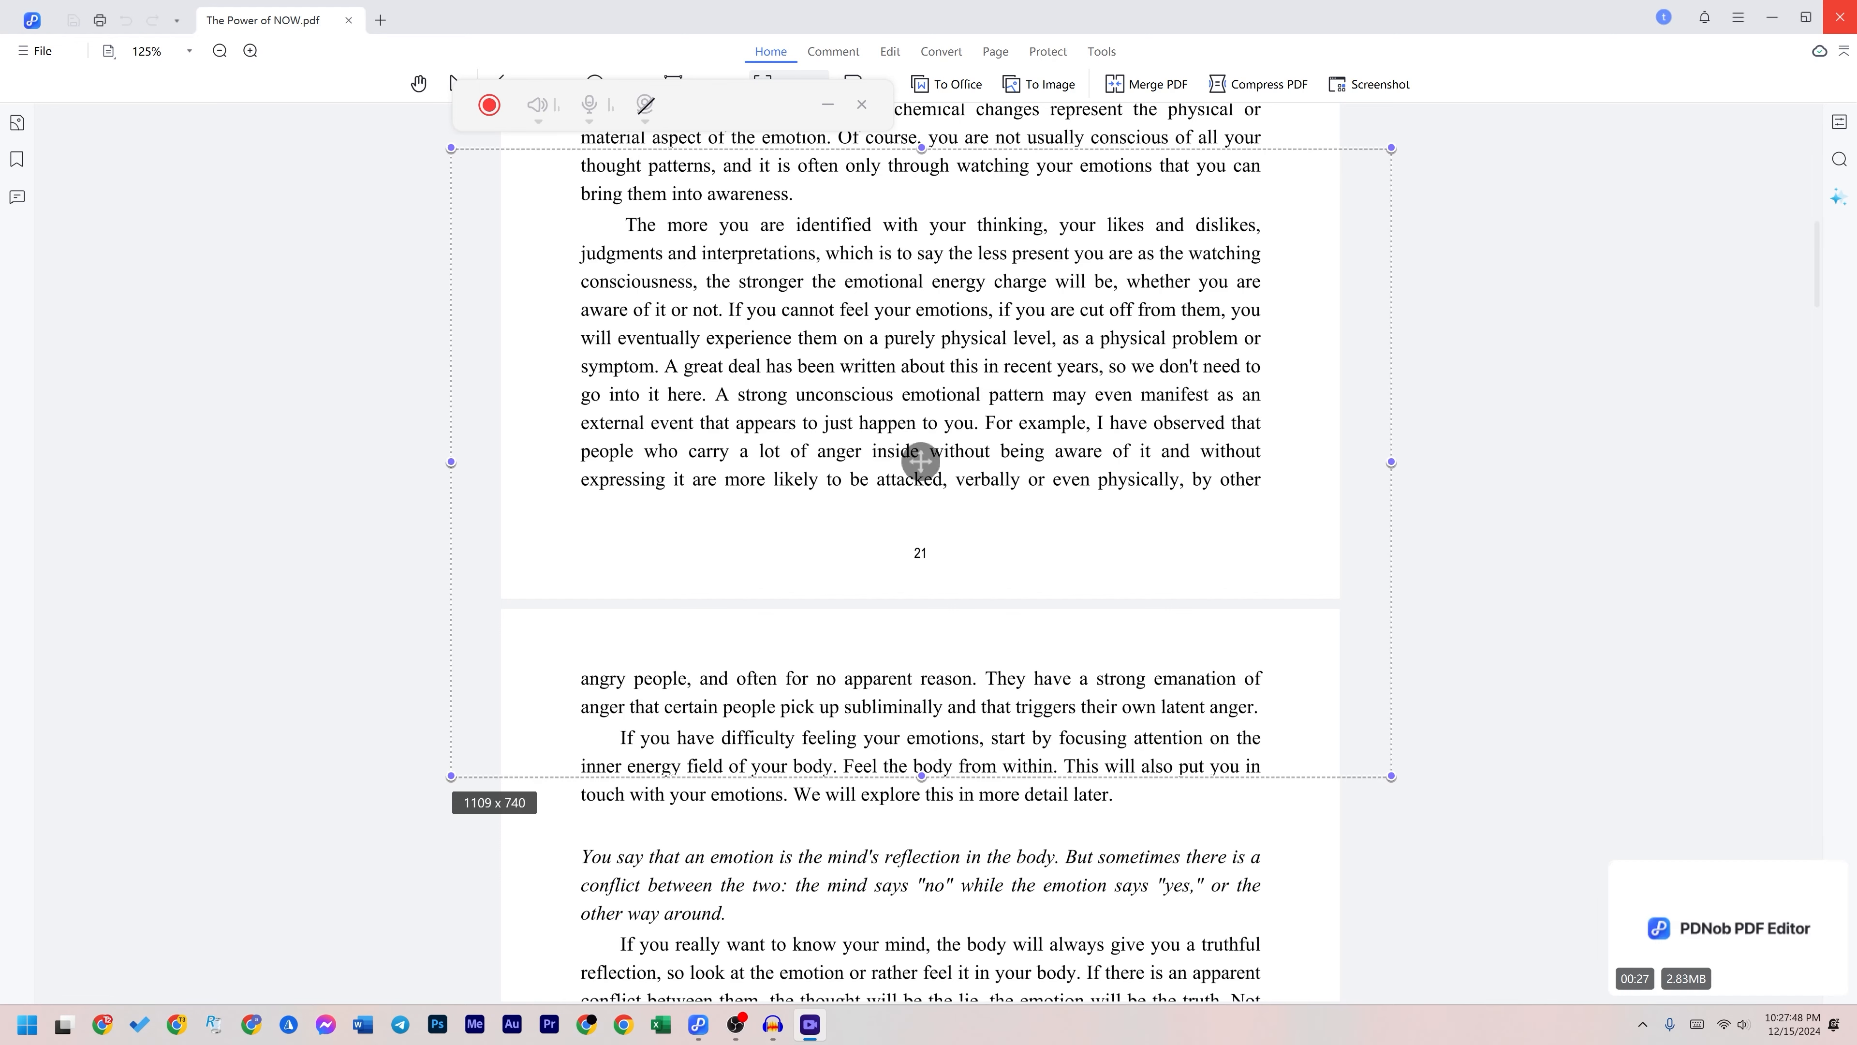
{"action": "left_click", "coordinate": [1725, 933]}
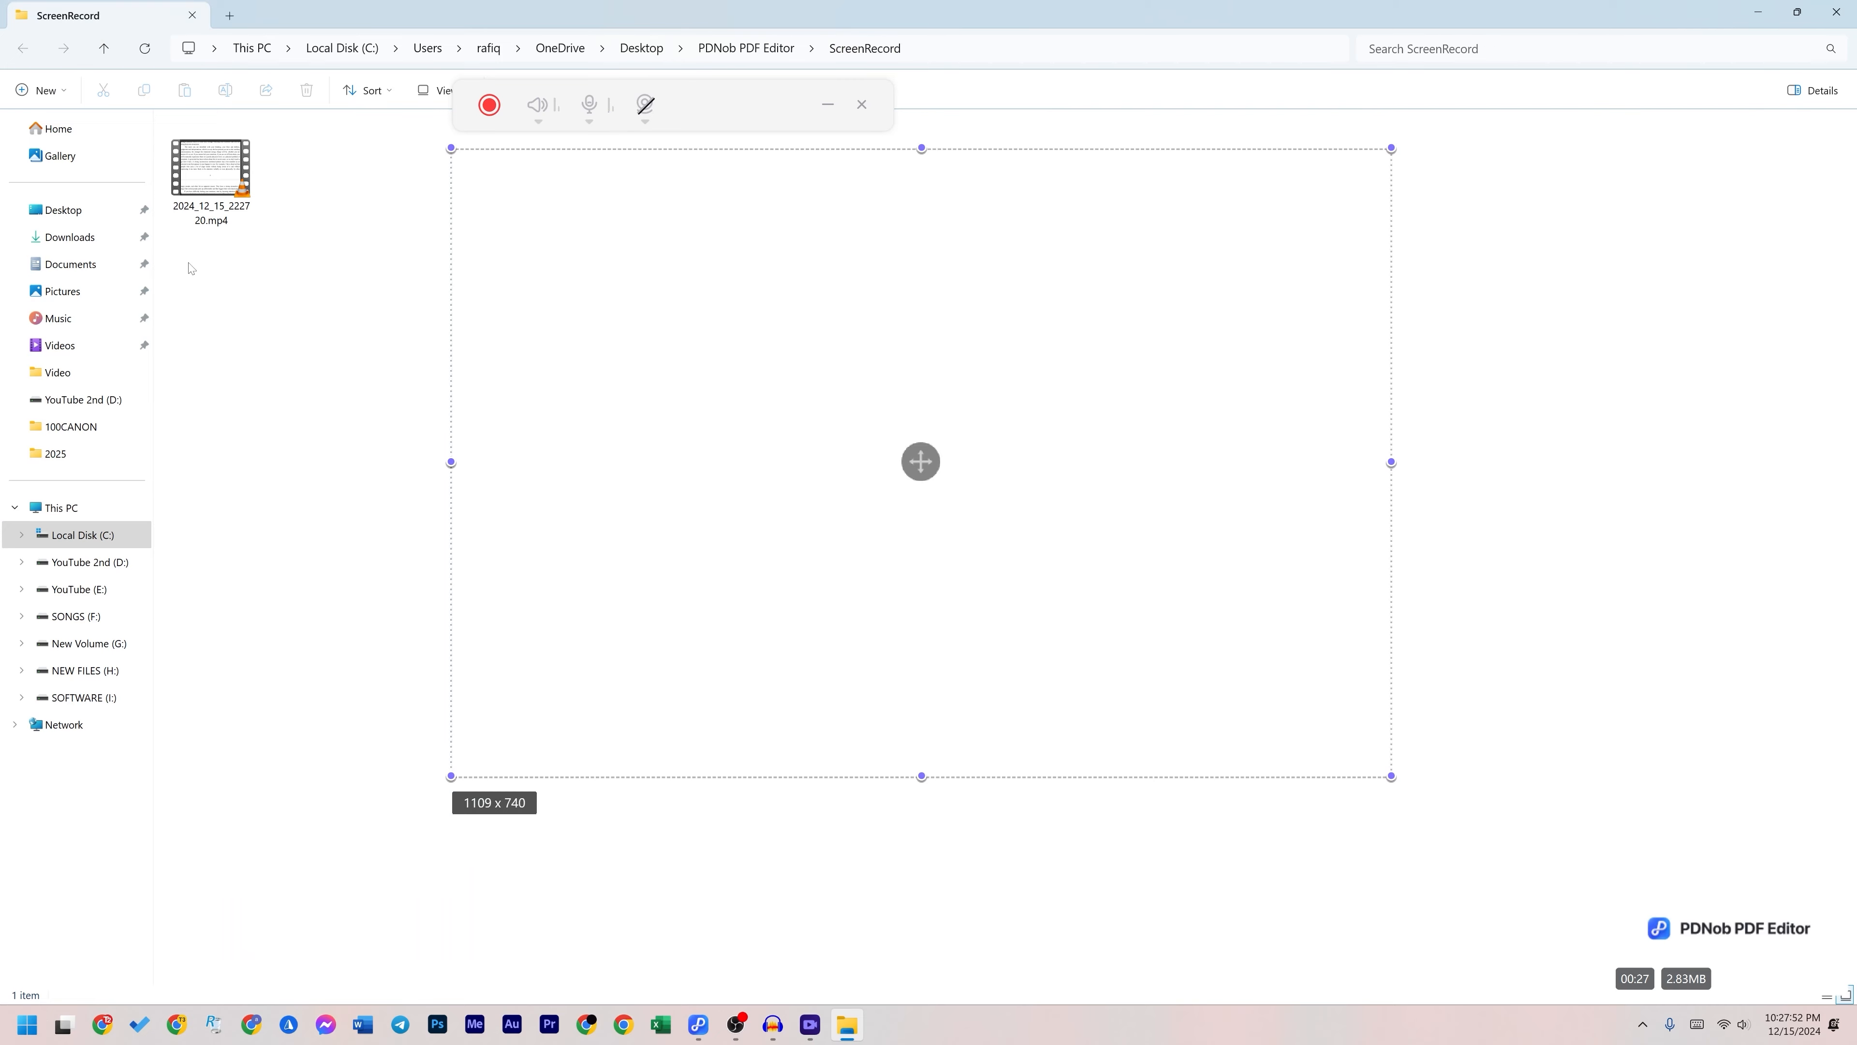
Step: Play the saved screen recording 2024_12_15_222720.mp4, close it, and return to The Power of NOW
{"action": "double_click", "coordinate": [212, 179]}
{"action": "double_click", "coordinate": [1070, 639]}
{"action": "double_click", "coordinate": [1069, 639]}
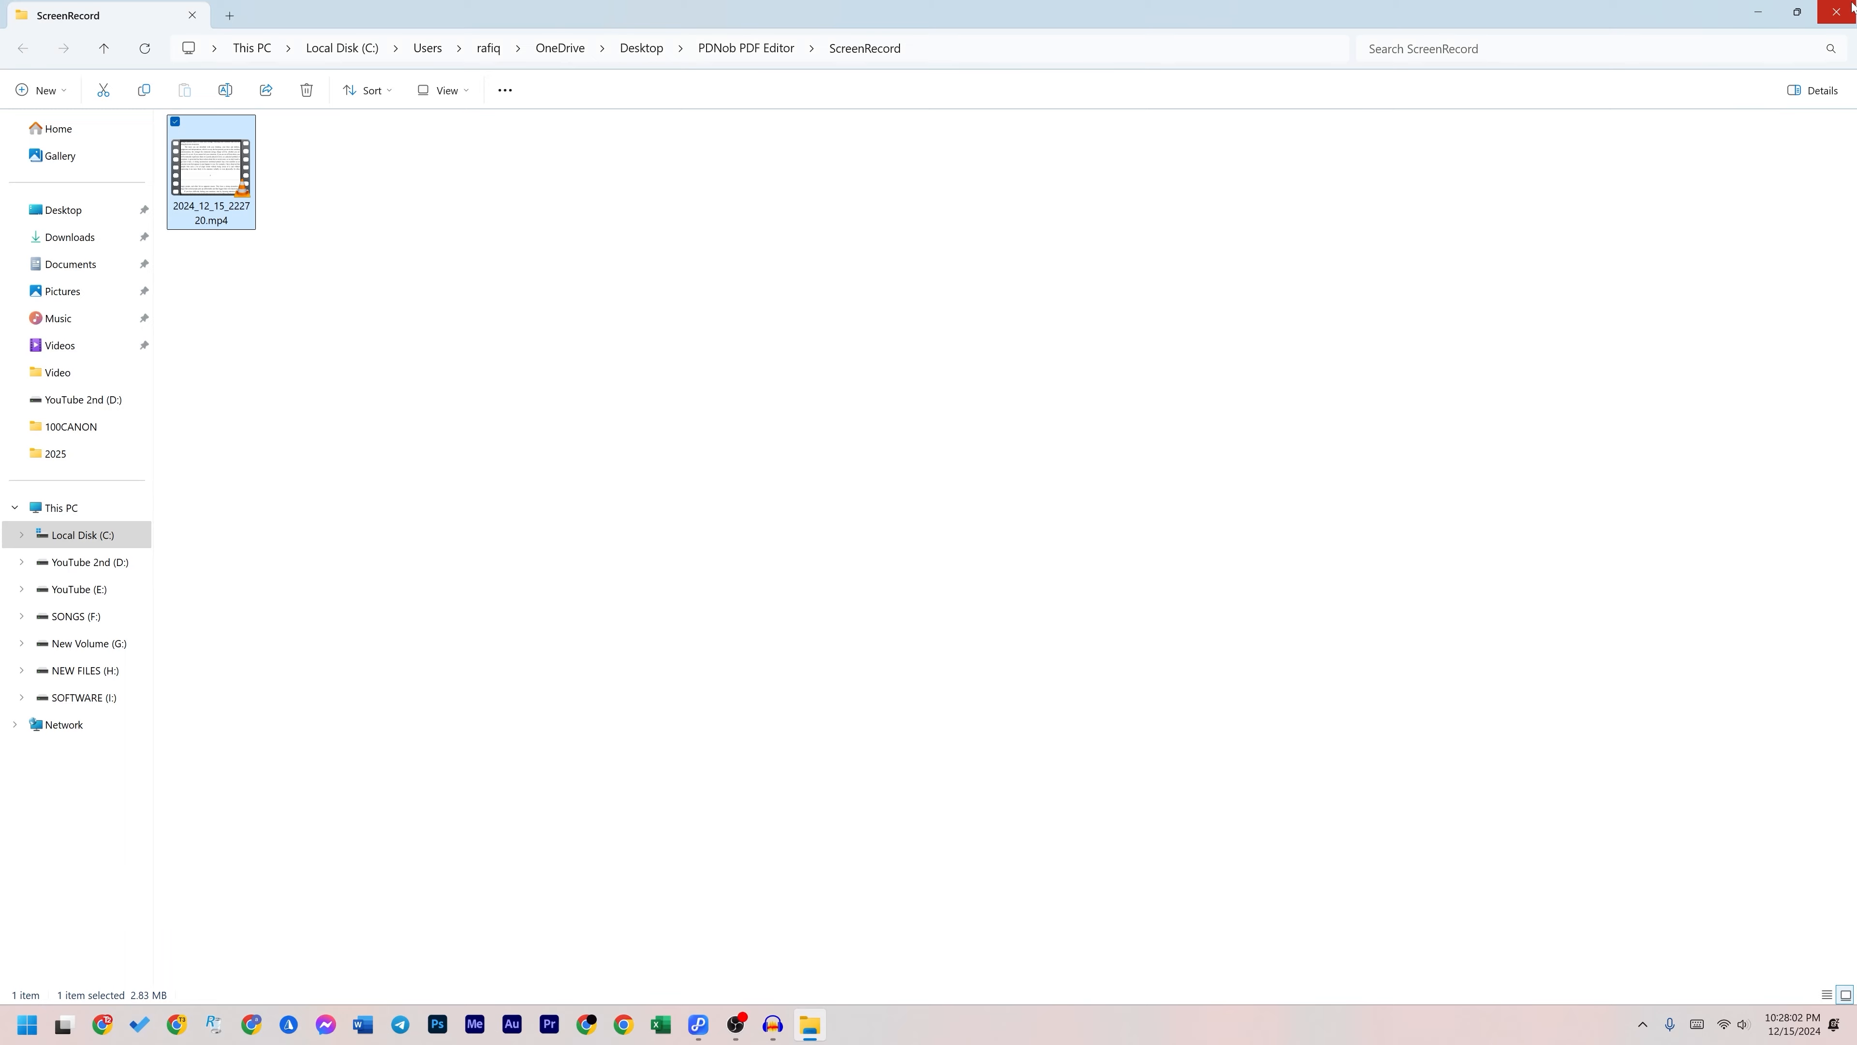
{"action": "left_click", "coordinate": [1836, 11]}
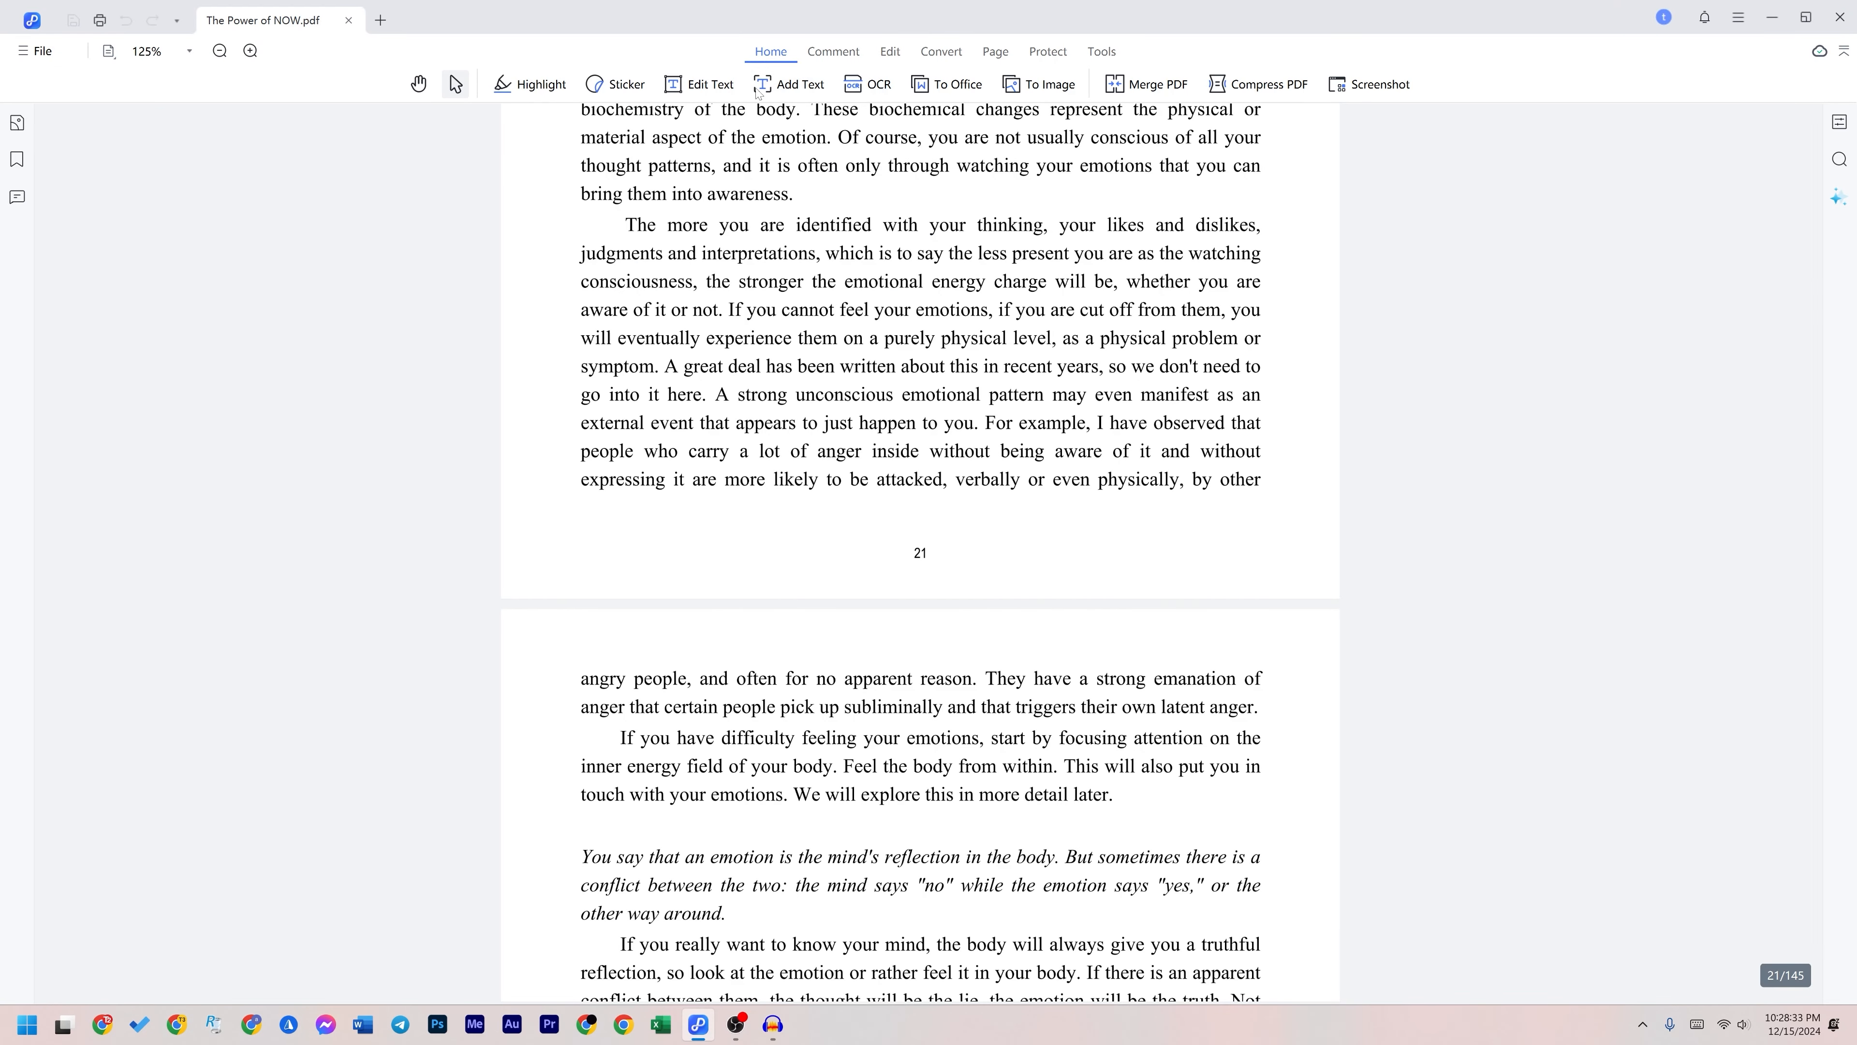
Step: Underline "emotional energy charge will" on page 21 and add a squiggly underline beneath "off from them, you"
{"action": "left_click", "coordinate": [833, 51]}
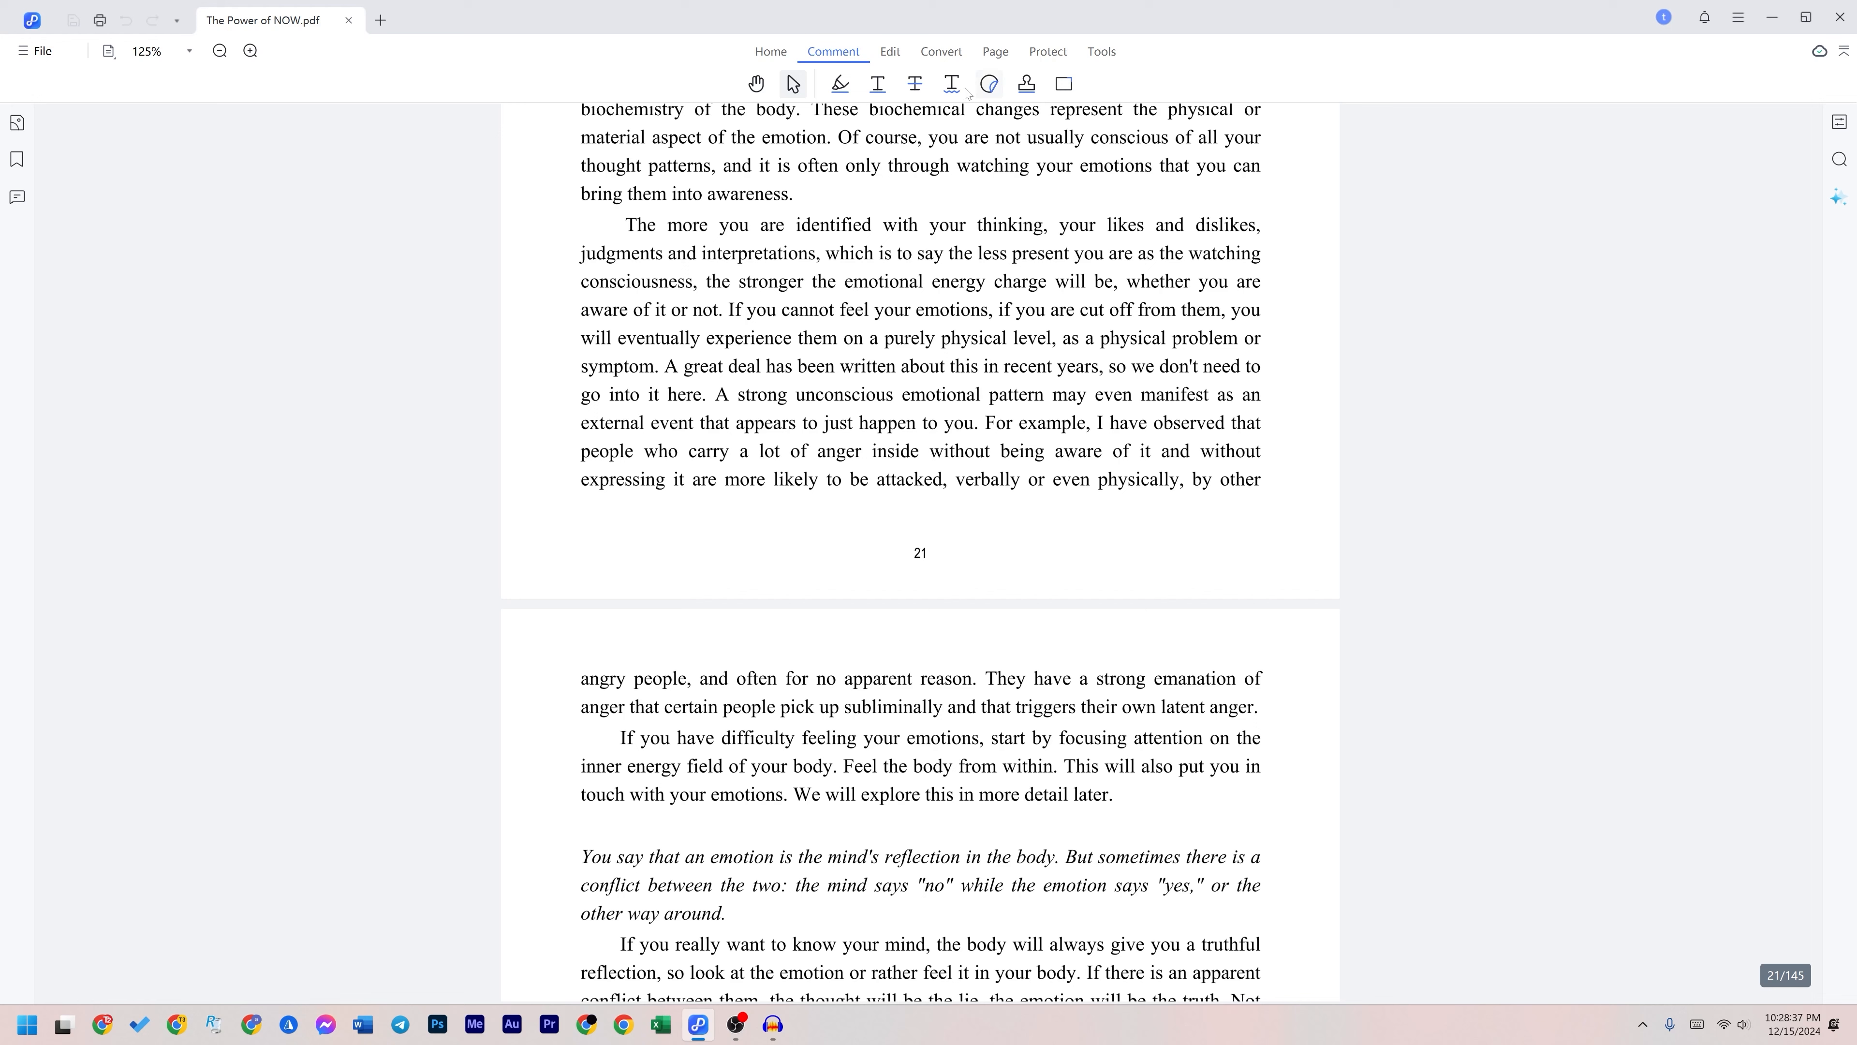
{"action": "left_click", "coordinate": [840, 85]}
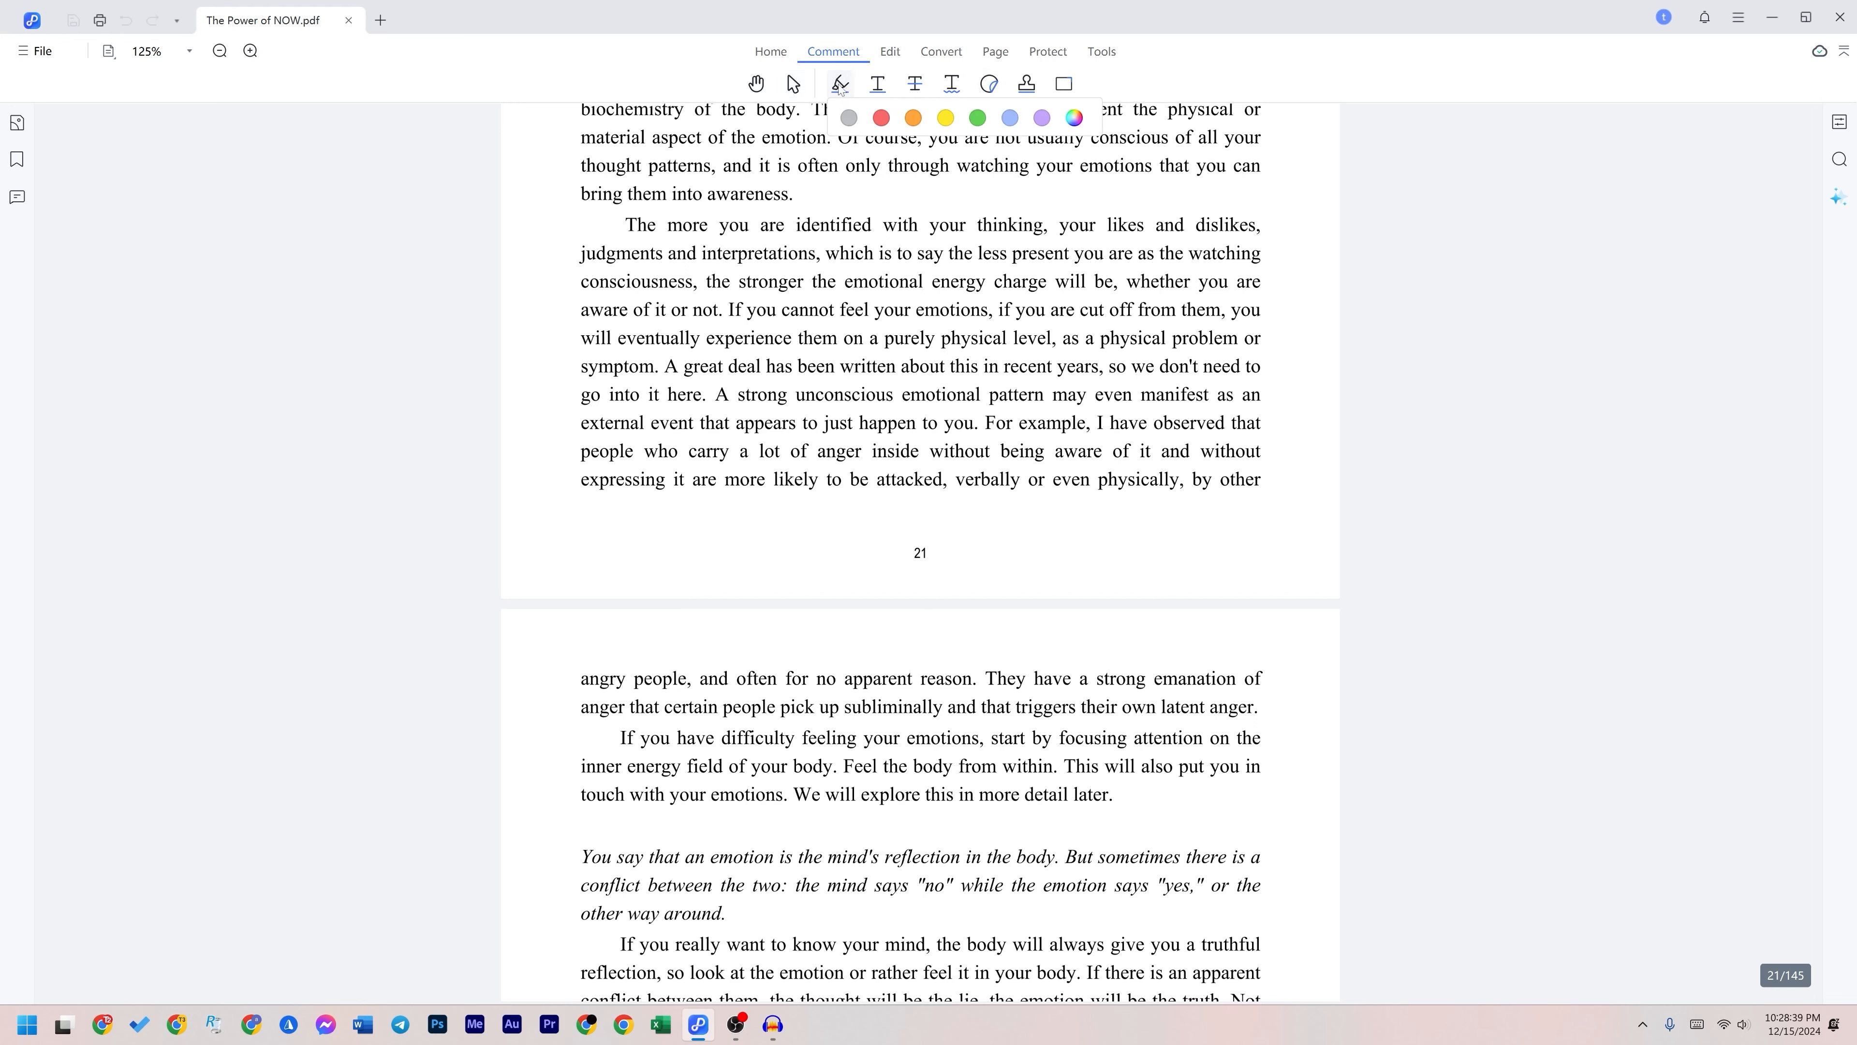
{"action": "left_click", "coordinate": [878, 85]}
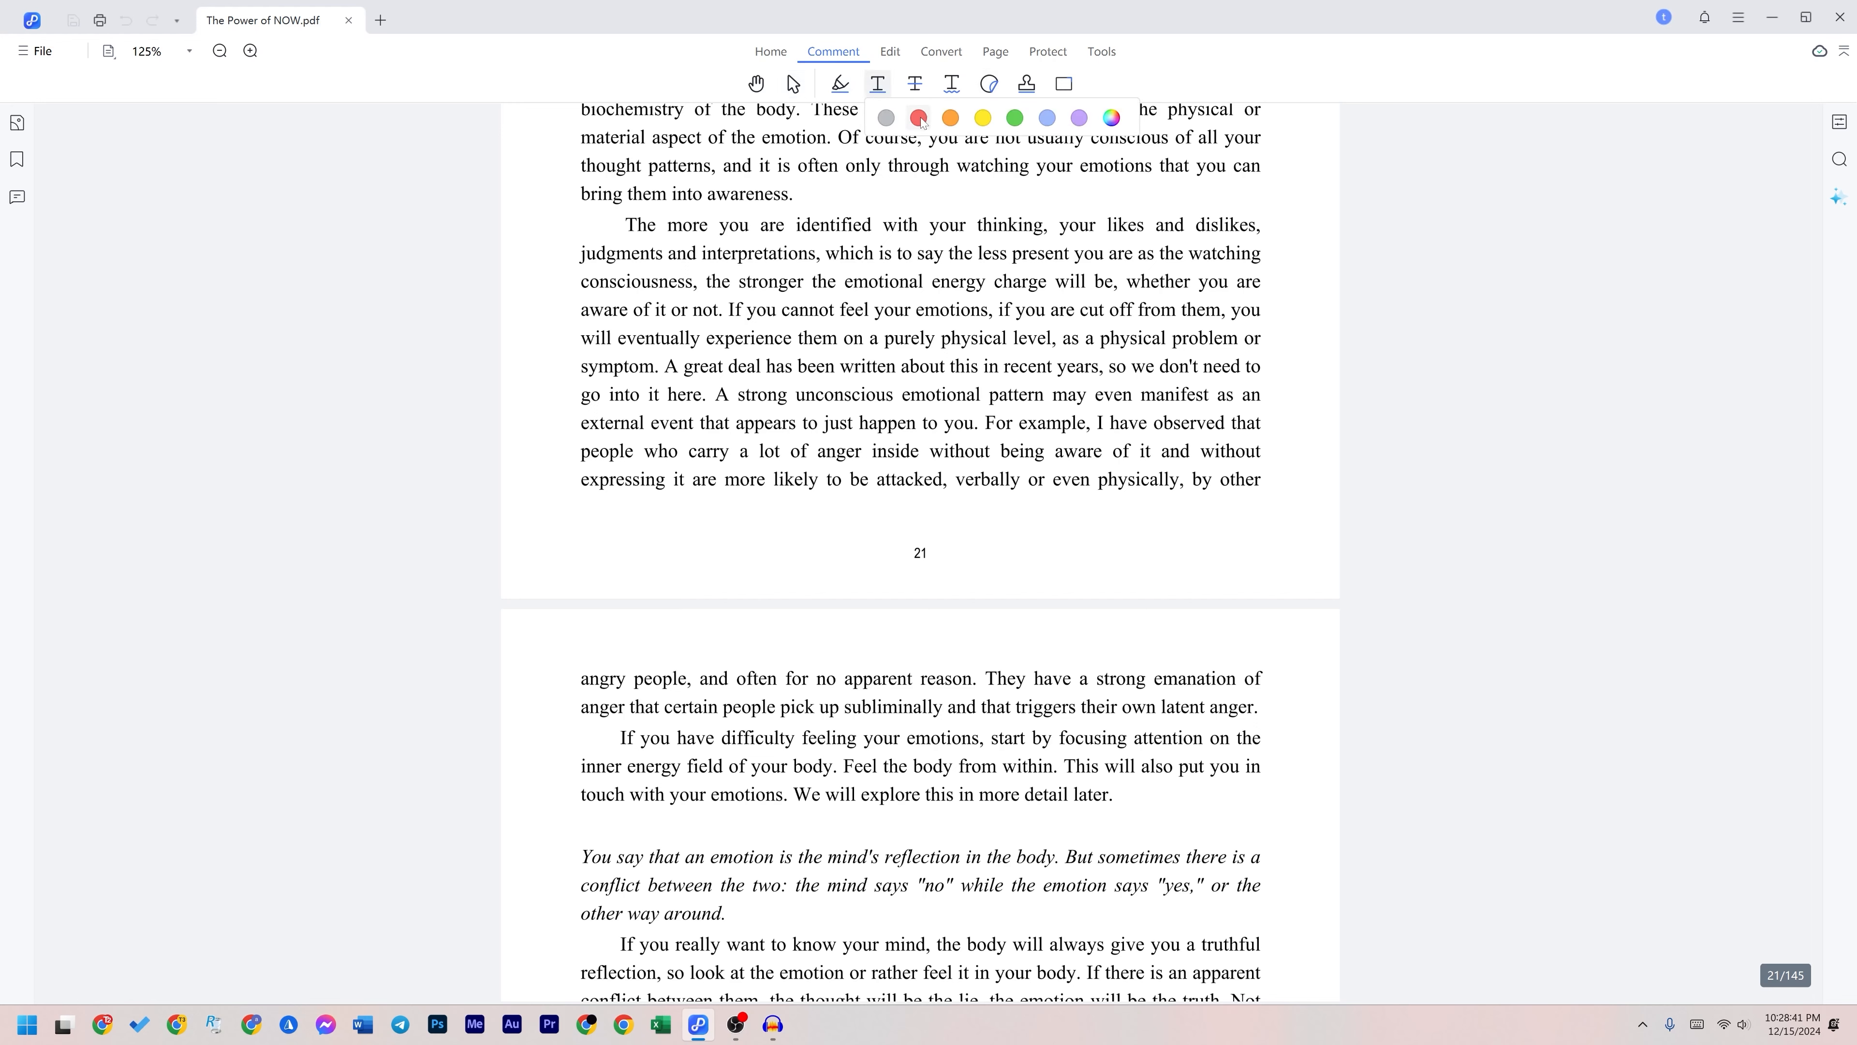
{"action": "left_click_drag", "start_coordinate": [844, 282], "coordinate": [1083, 284]}
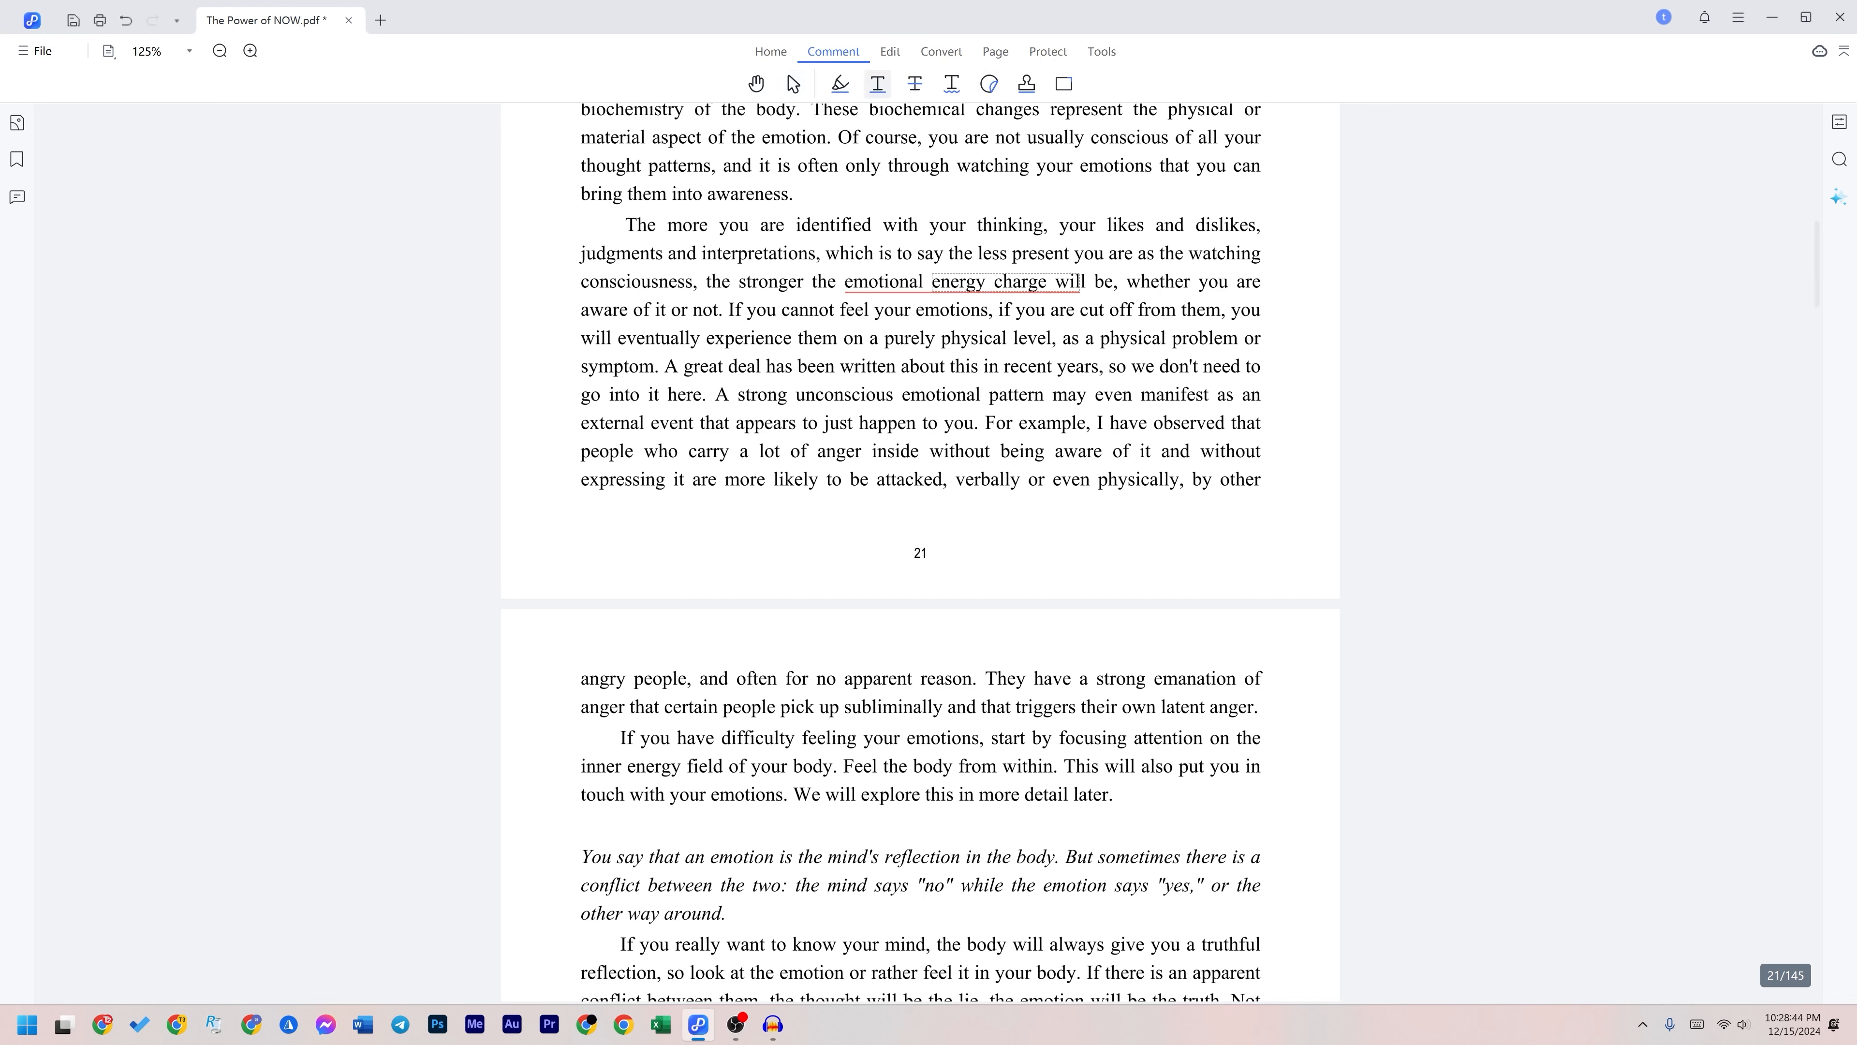
{"action": "left_click", "coordinate": [952, 83]}
{"action": "left_click_drag", "start_coordinate": [1110, 310], "coordinate": [1250, 311]}
Step: Strike through the word "recent" in the last paragraph of page 21
{"action": "left_click", "coordinate": [914, 85]}
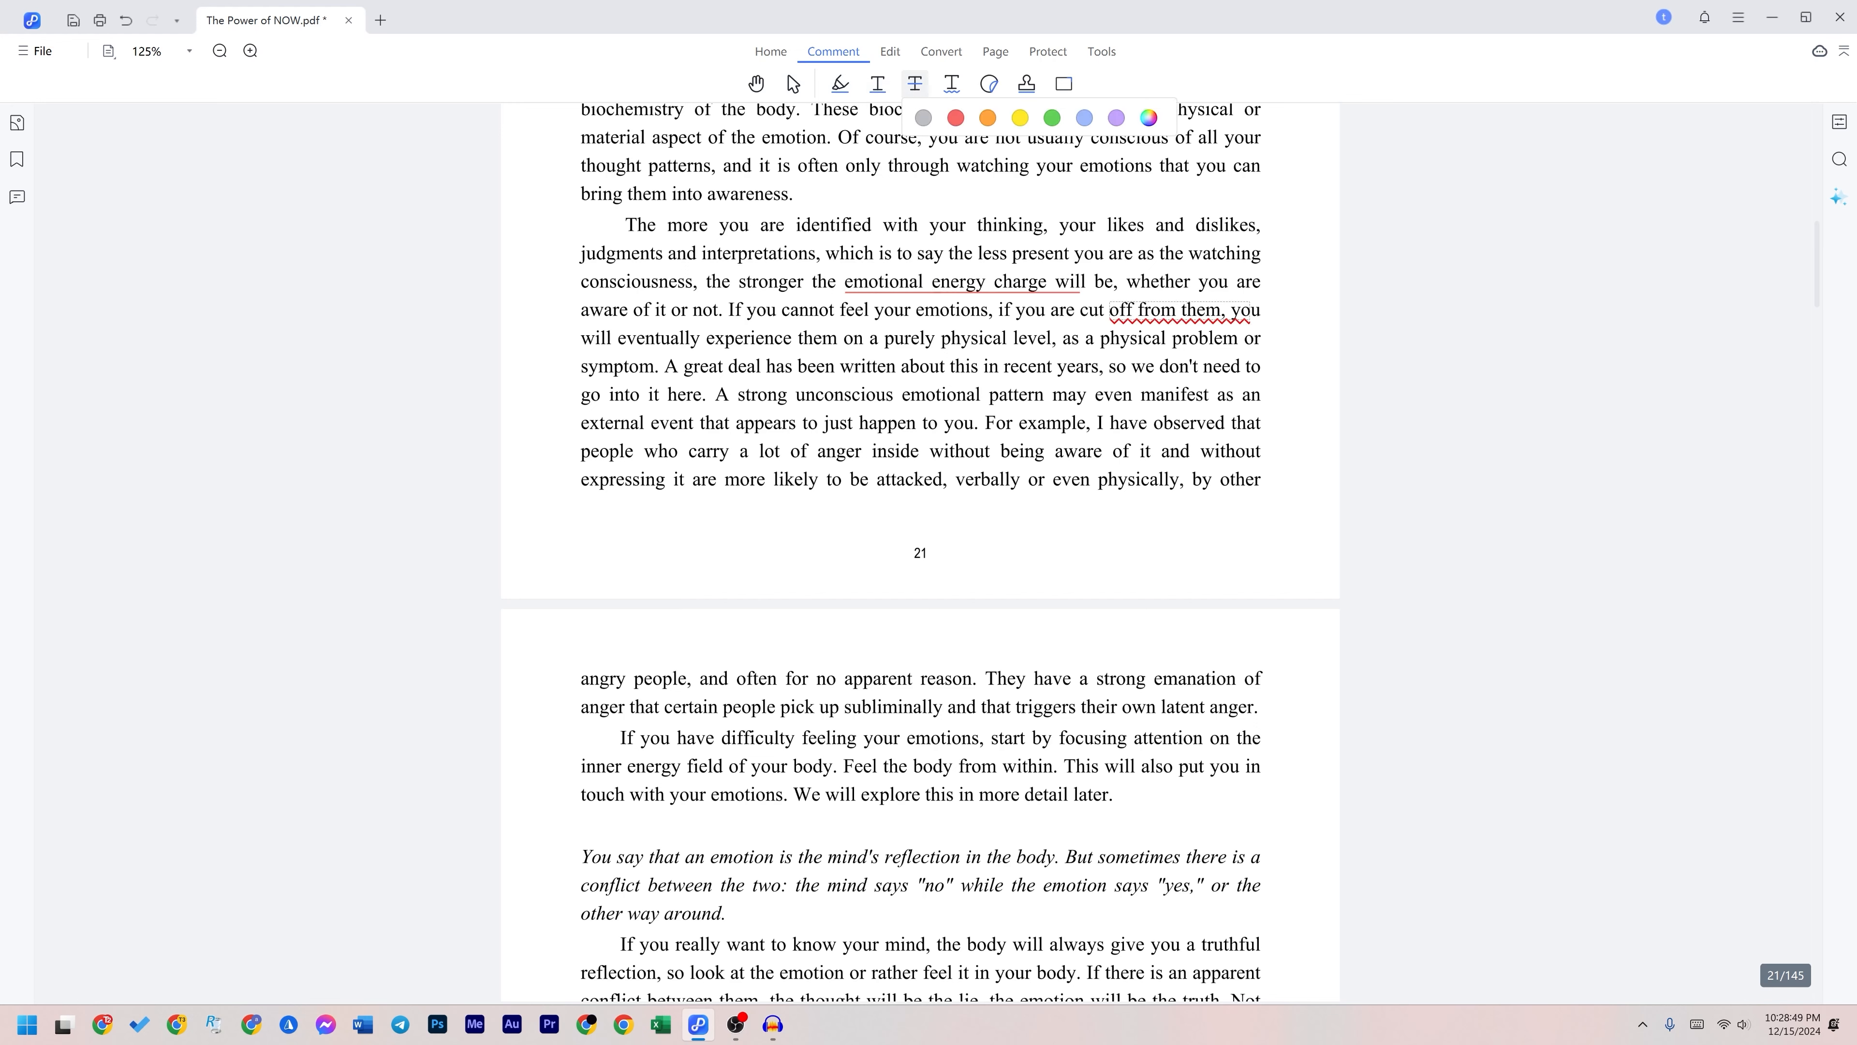
{"action": "left_click_drag", "start_coordinate": [1004, 367], "coordinate": [1051, 367]}
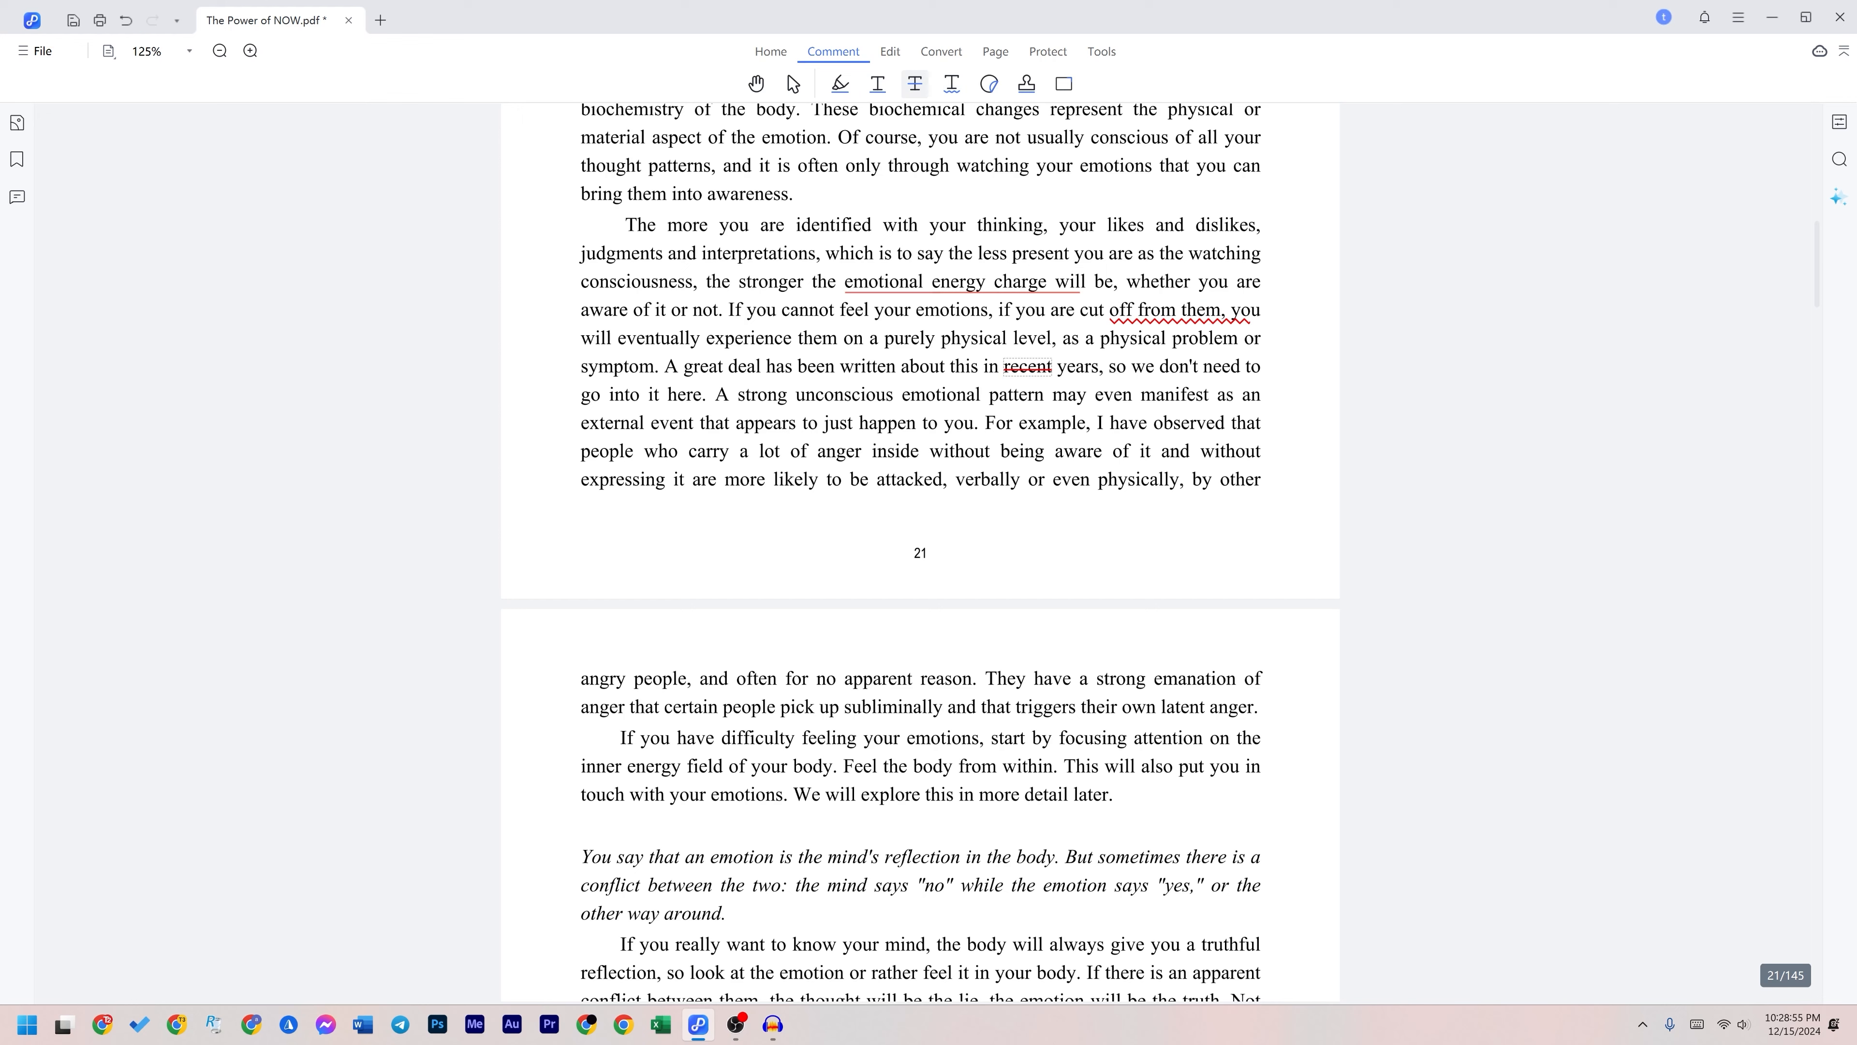
Step: Place the round 2024/12/15 digital stamp over the page 21 paragraph and try its colour options
{"action": "left_click", "coordinate": [1027, 83]}
{"action": "mouse_move", "coordinate": [1092, 140]}
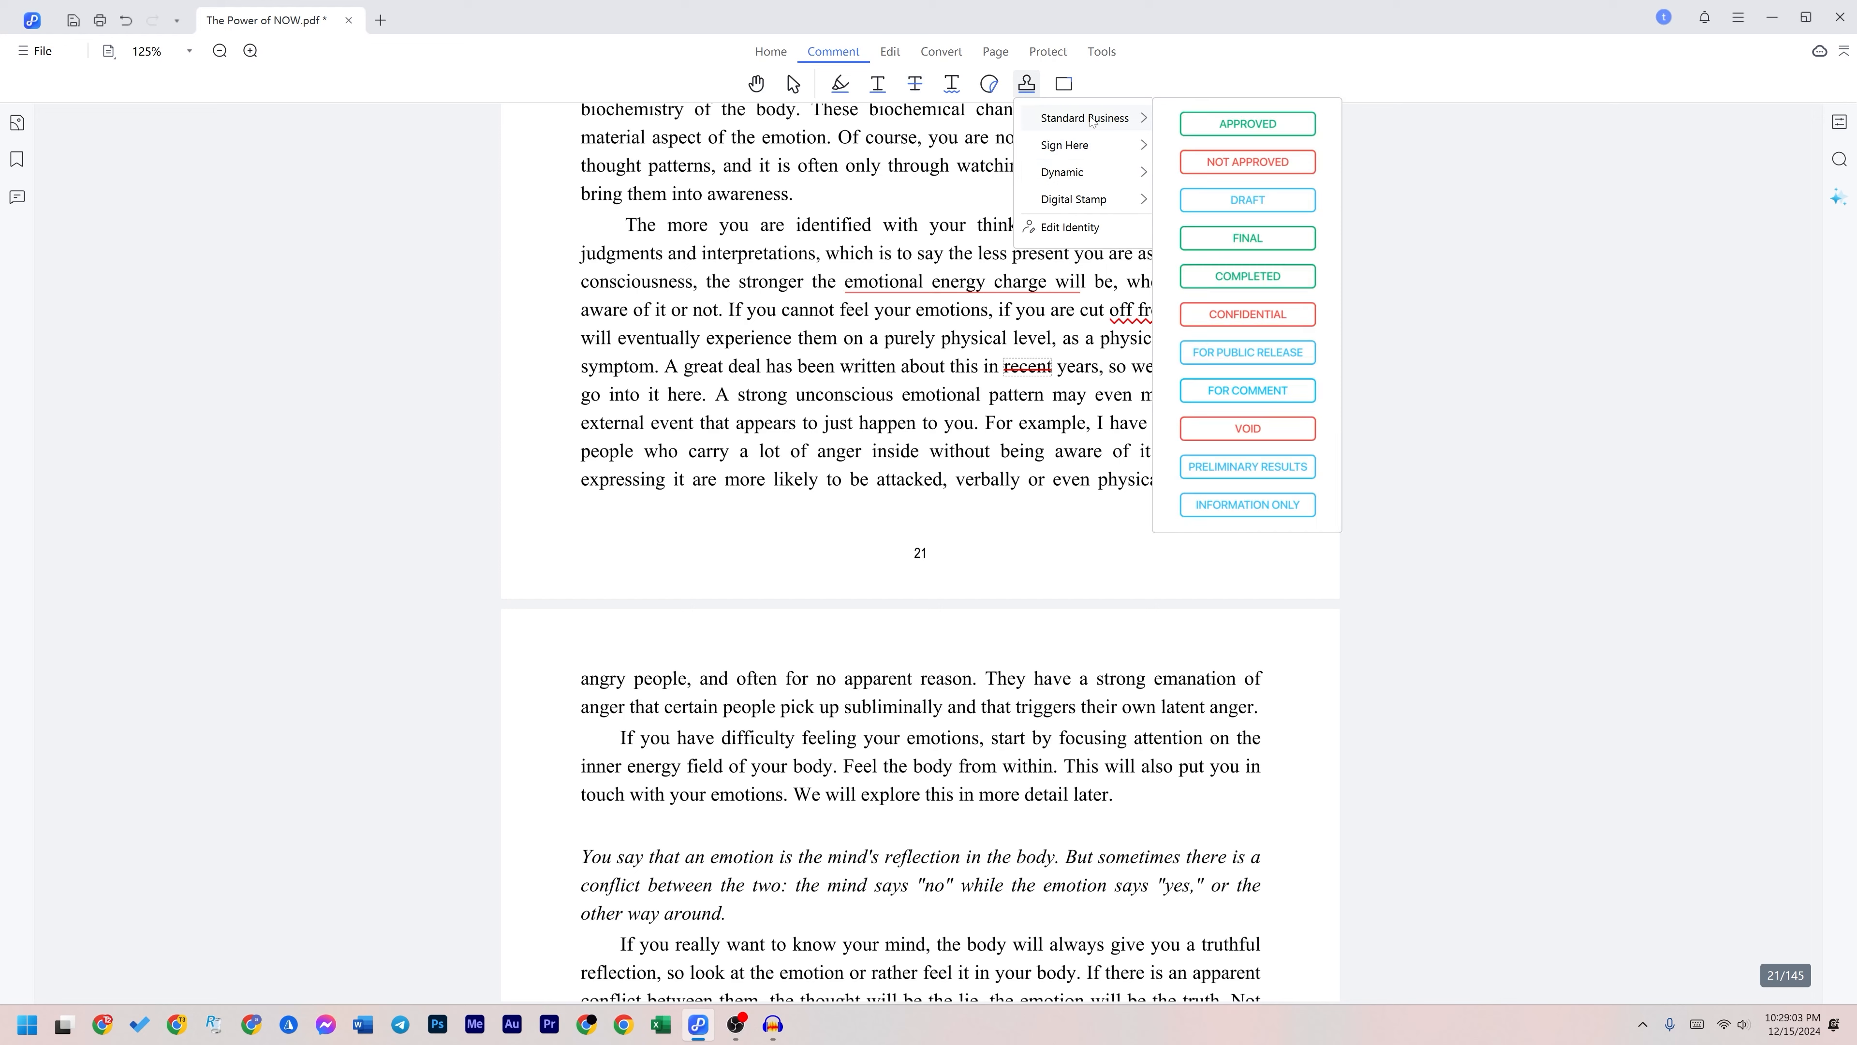
{"action": "mouse_move", "coordinate": [1057, 205]}
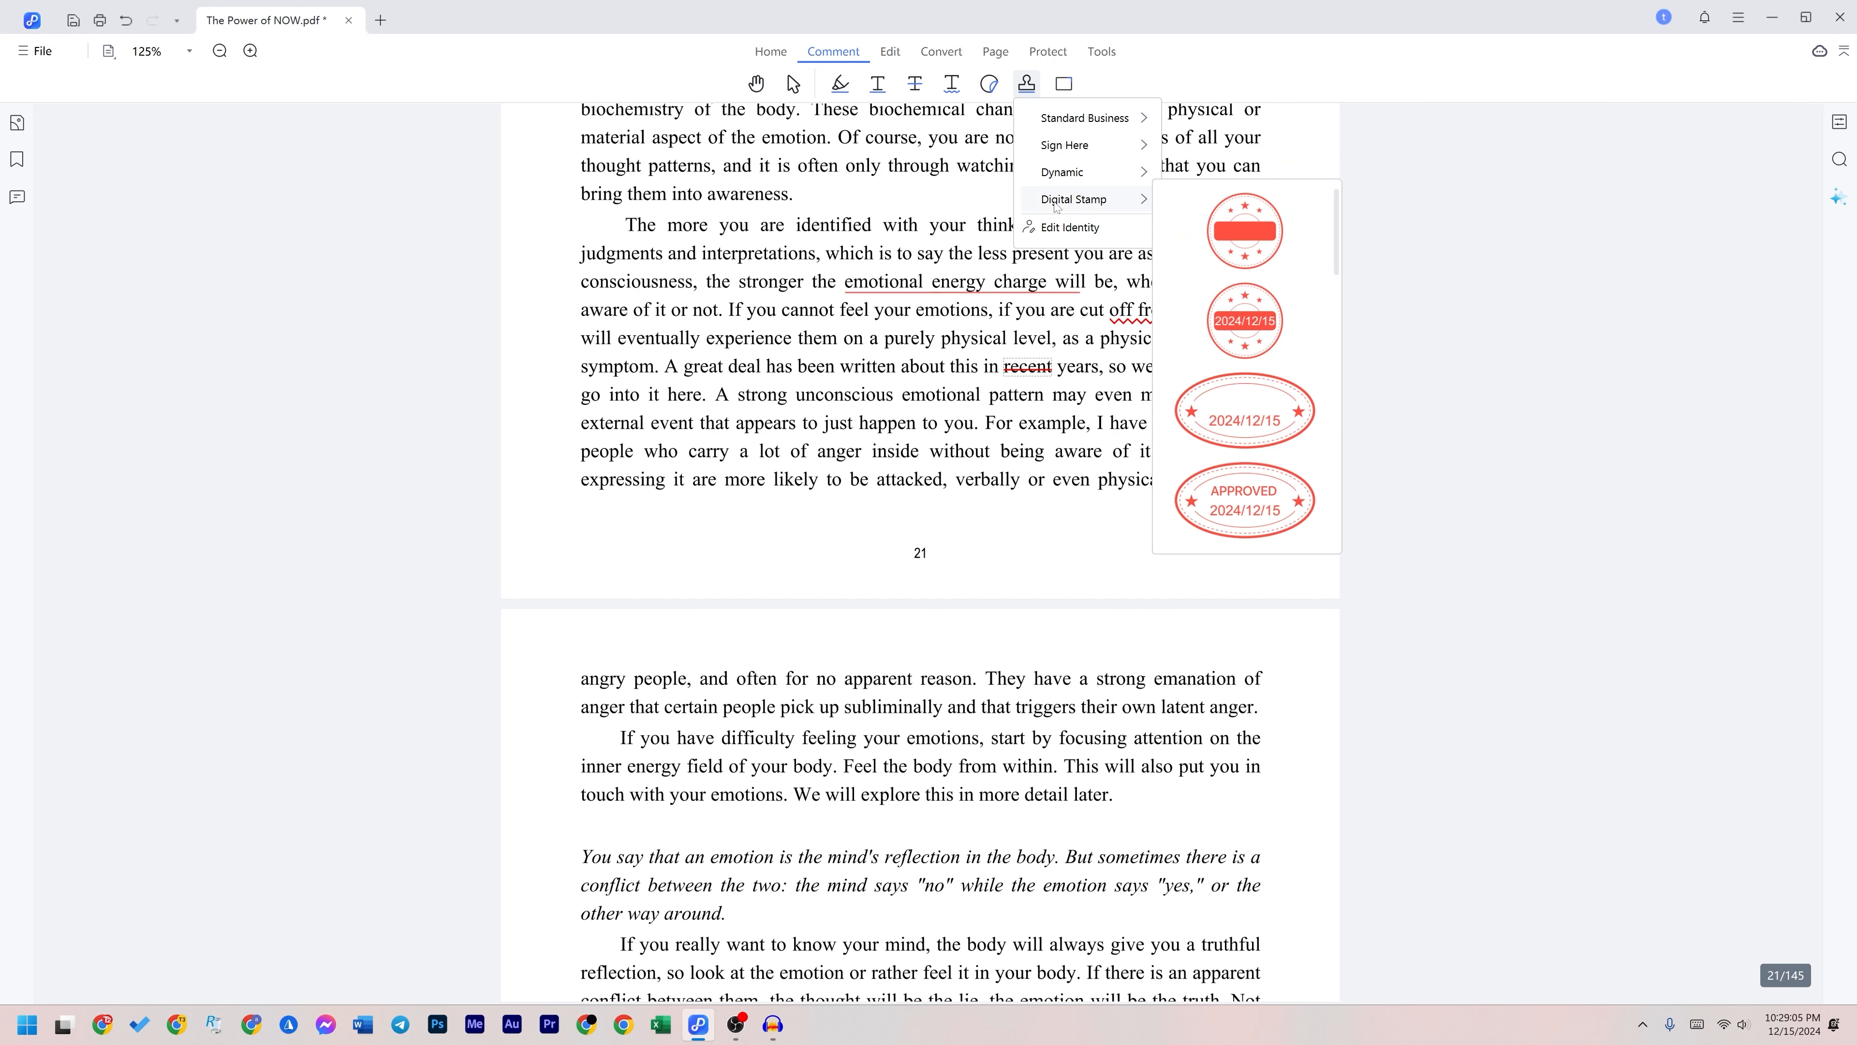
{"action": "left_click", "coordinate": [1244, 321]}
{"action": "left_click", "coordinate": [932, 283]}
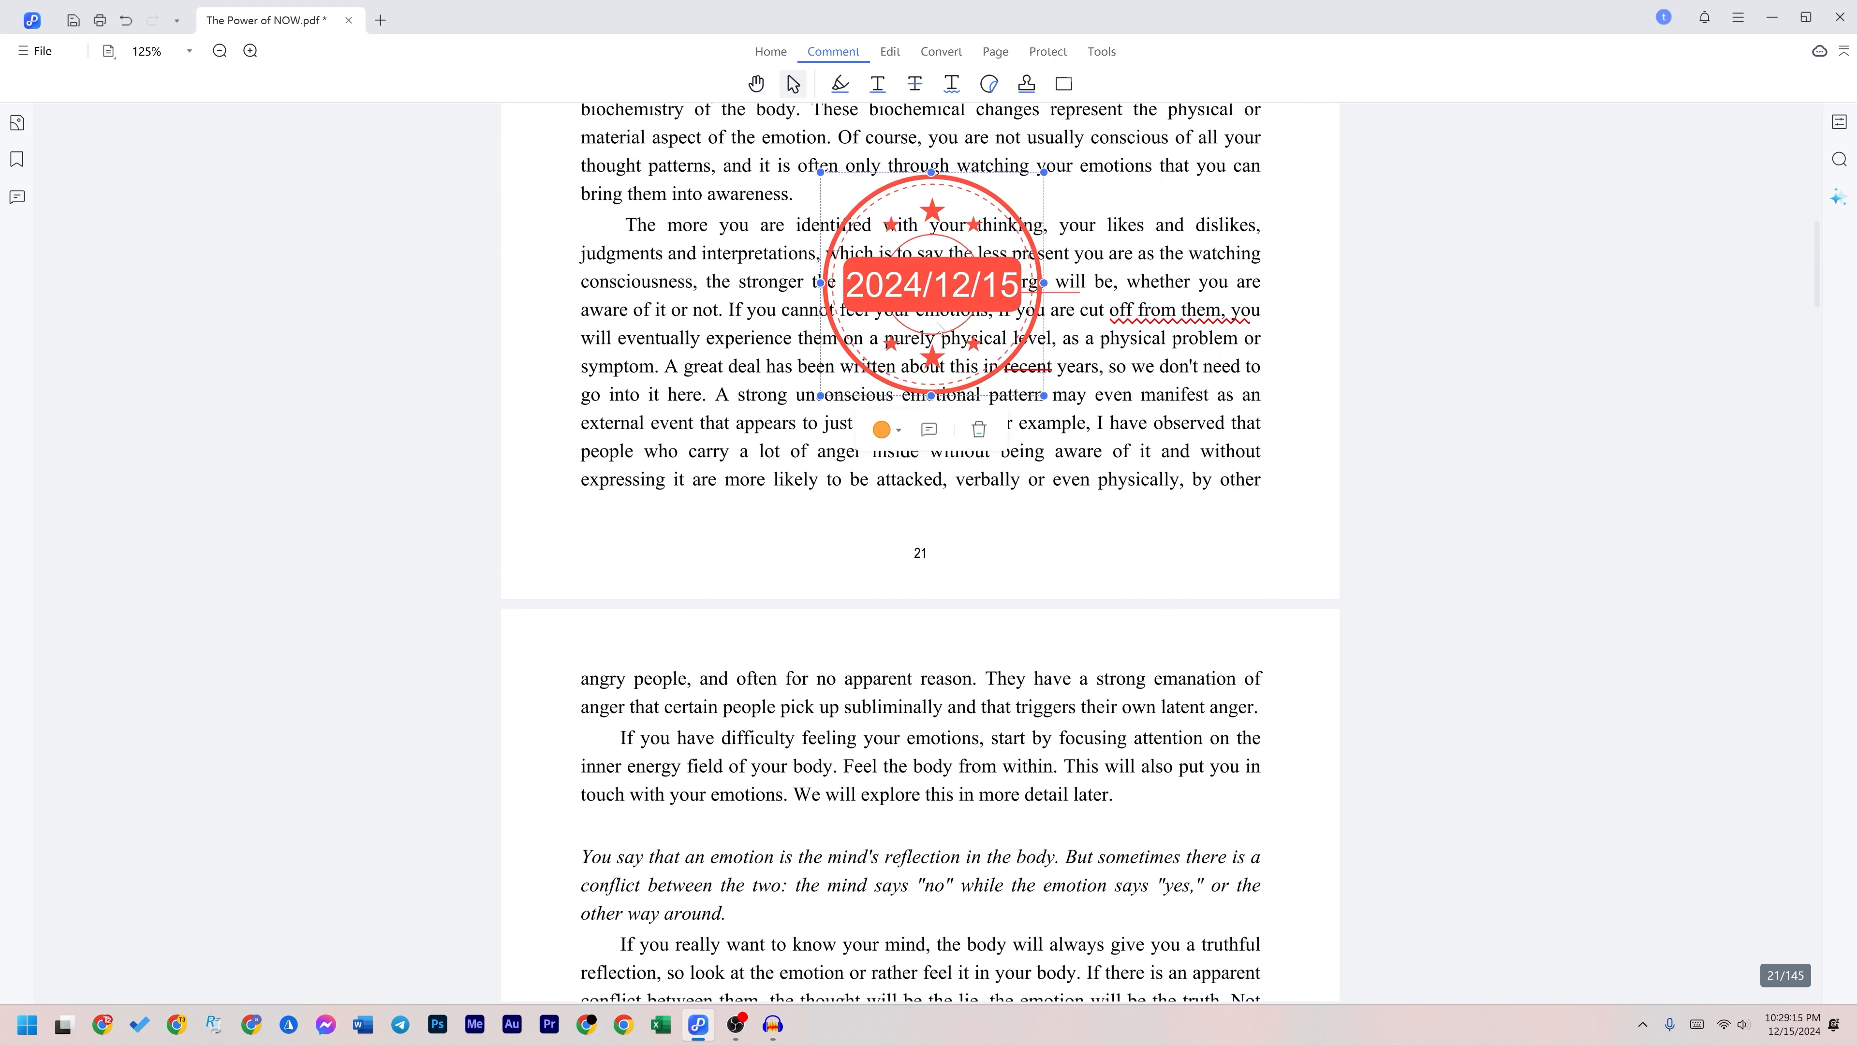
{"action": "left_click", "coordinate": [900, 433]}
{"action": "left_click", "coordinate": [949, 476]}
{"action": "left_click", "coordinate": [882, 429]}
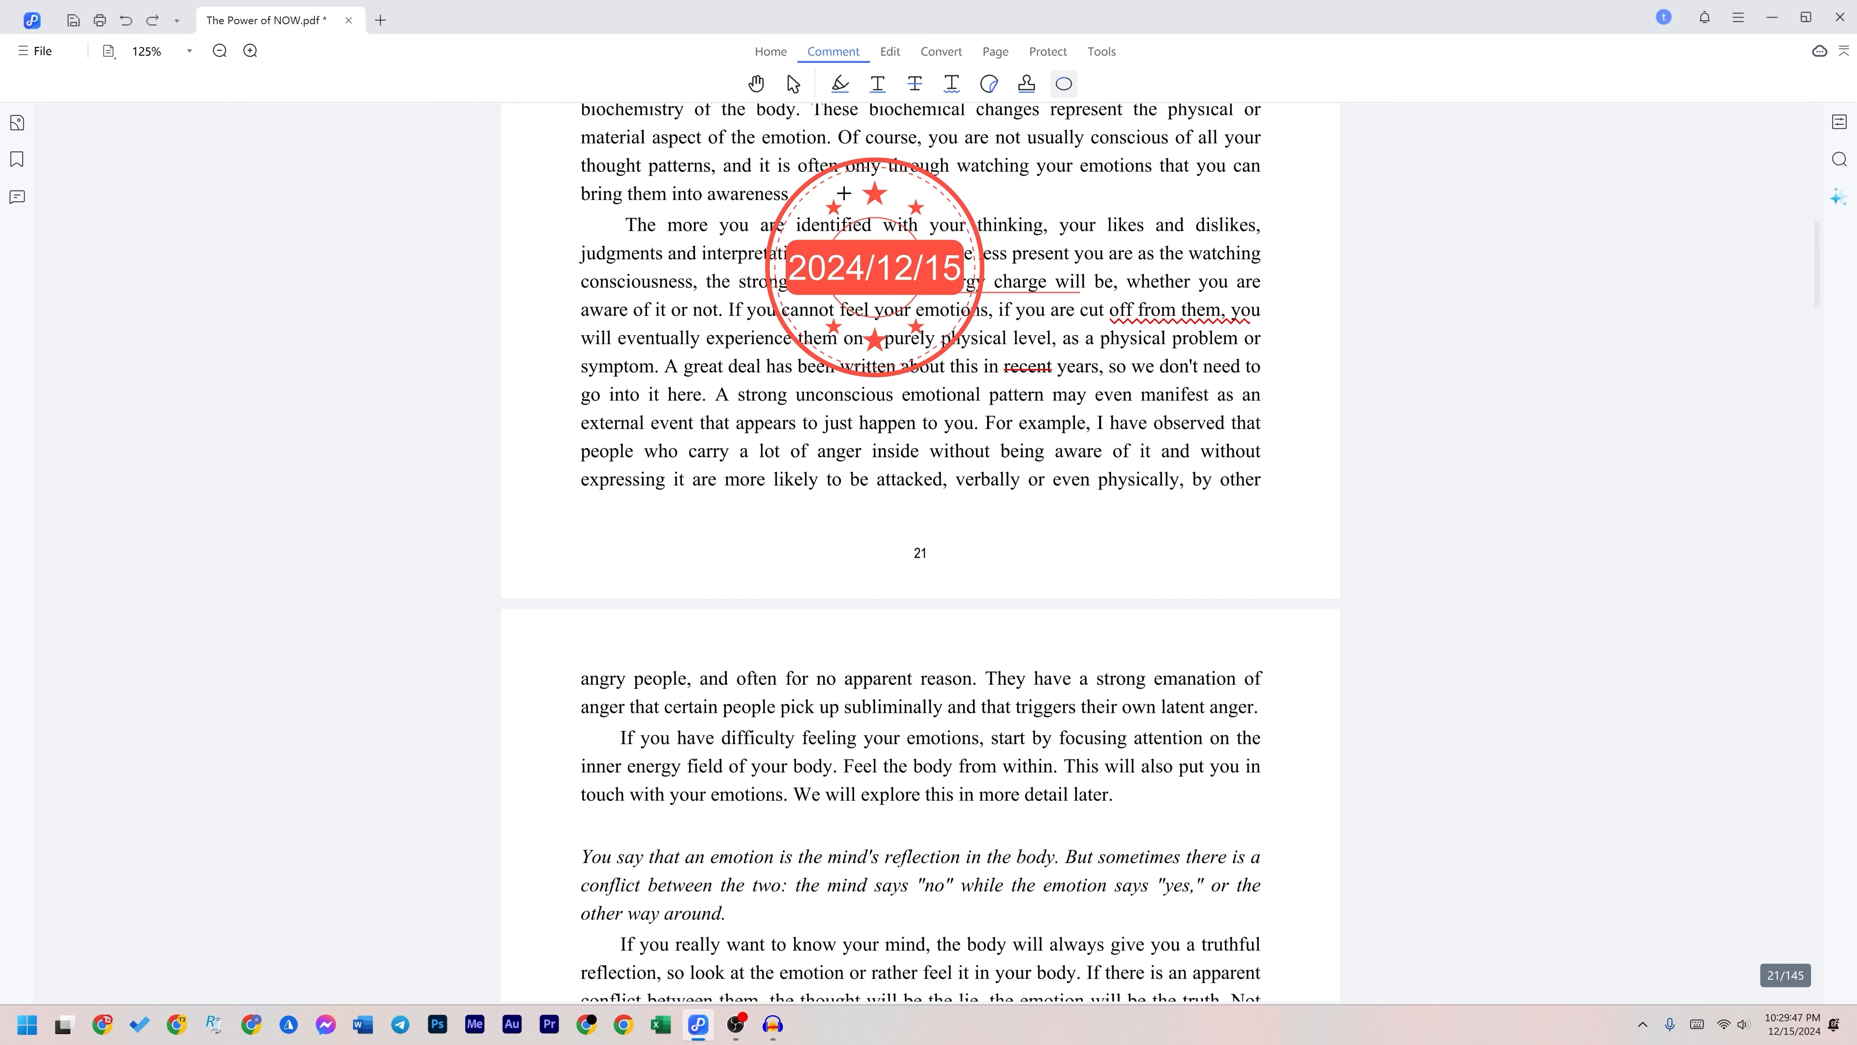
Step: Remove the date stamp and the strikethrough on "recent" from page 21
{"action": "right_click", "coordinate": [1152, 322]}
{"action": "right_click", "coordinate": [1155, 498]}
{"action": "left_click", "coordinate": [1130, 455]}
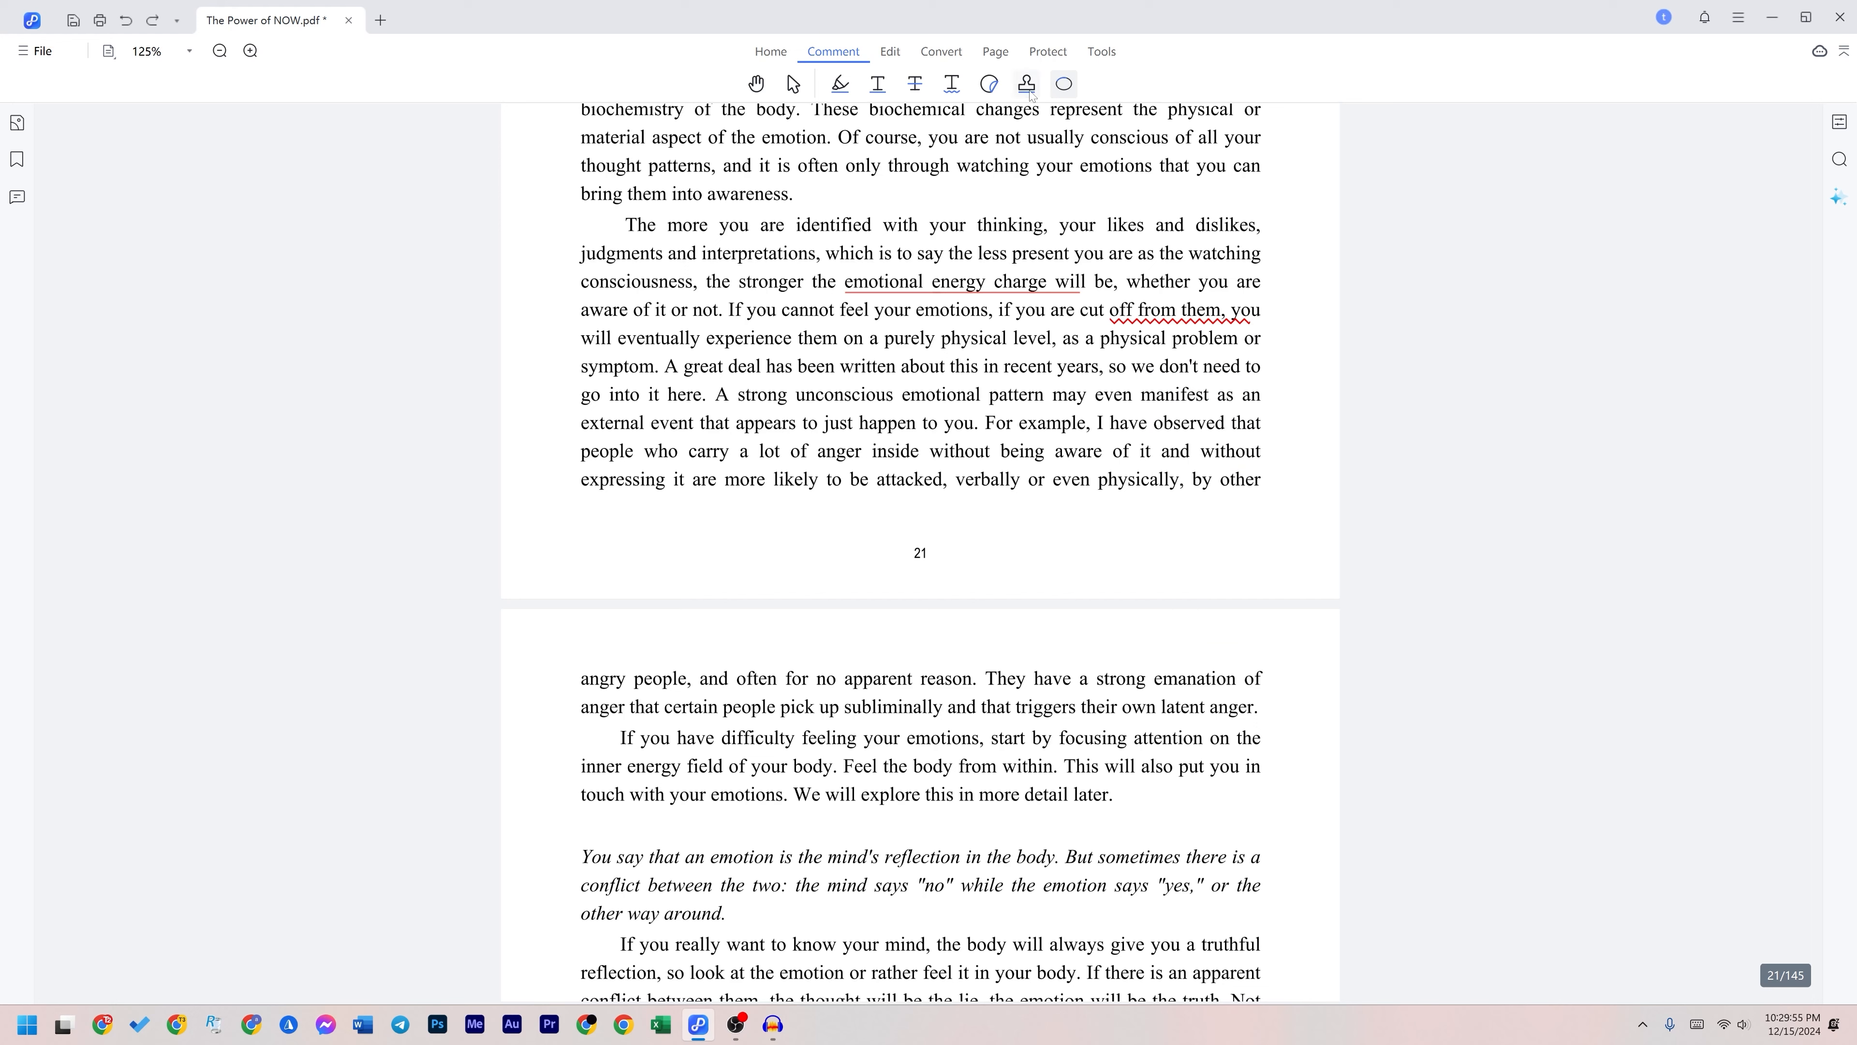
Step: Draw three arrows on page 22 pointing to "emanation", the end of "put you in", and the start of "If you have difficulty"
{"action": "left_click", "coordinate": [1065, 85]}
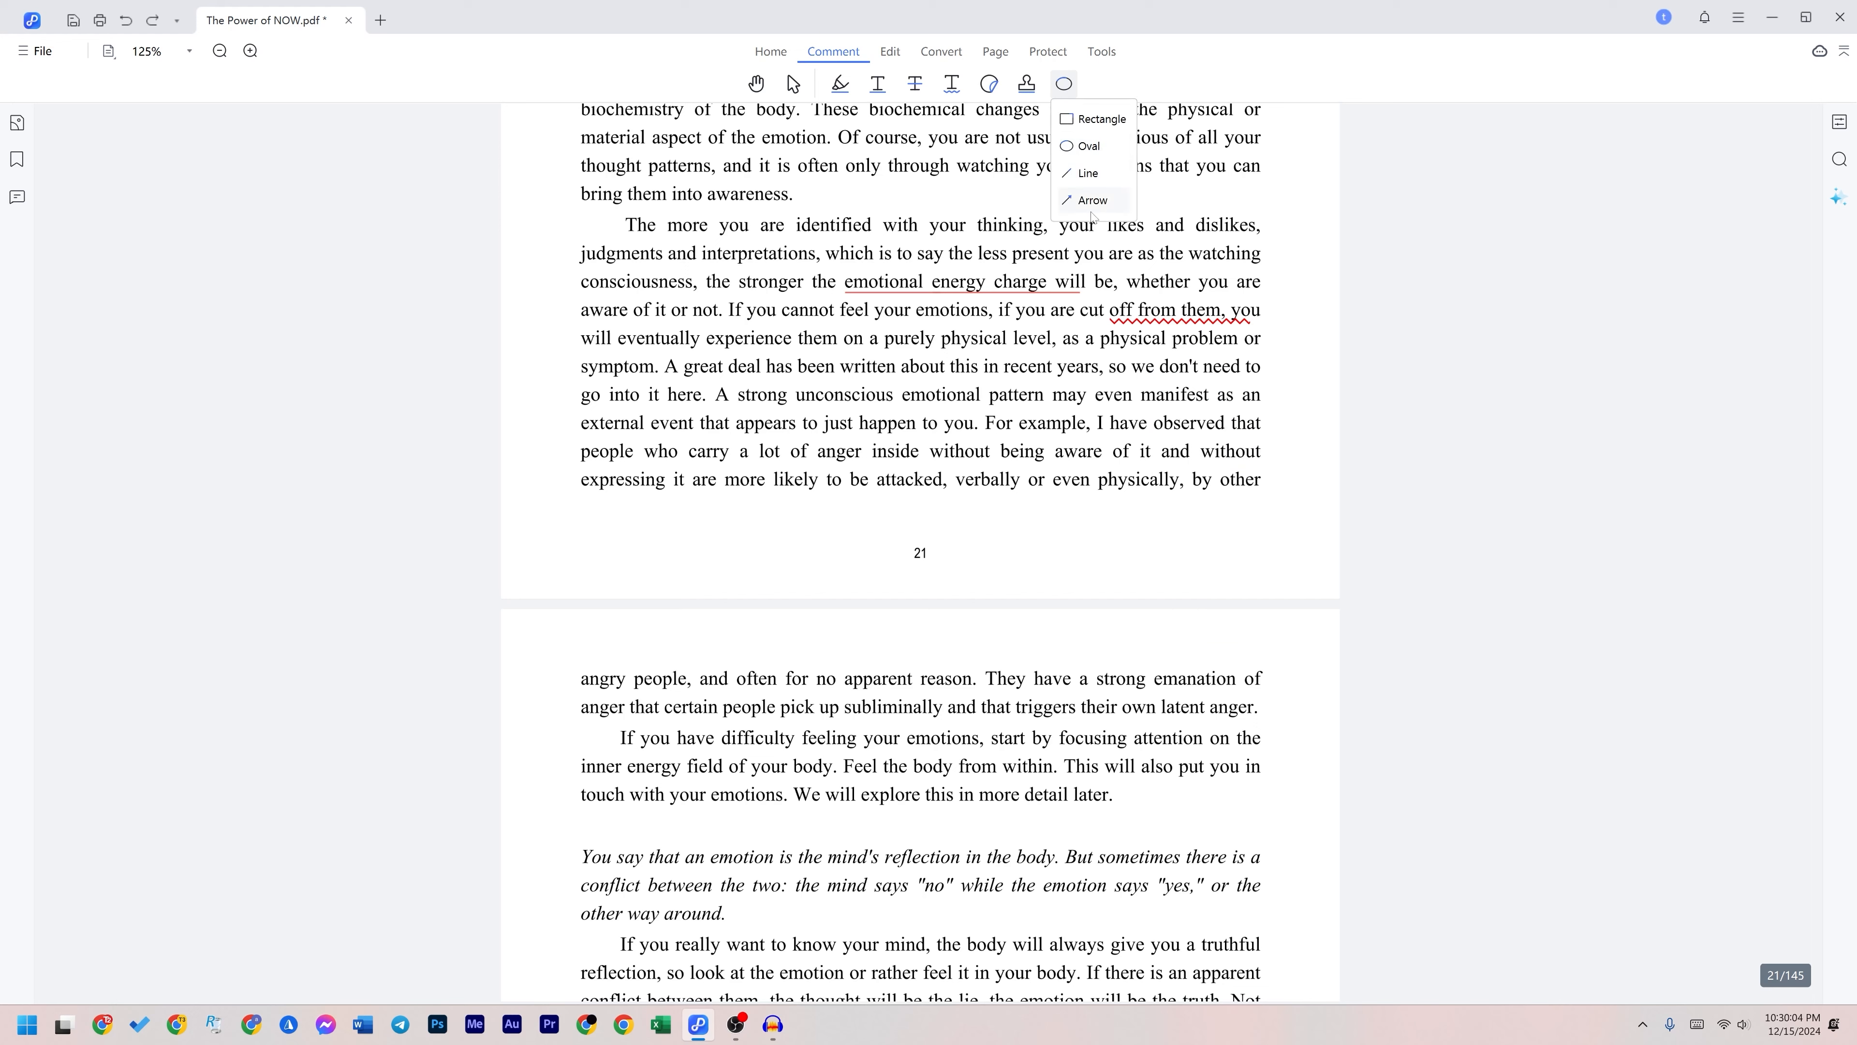
{"action": "left_click", "coordinate": [1090, 208]}
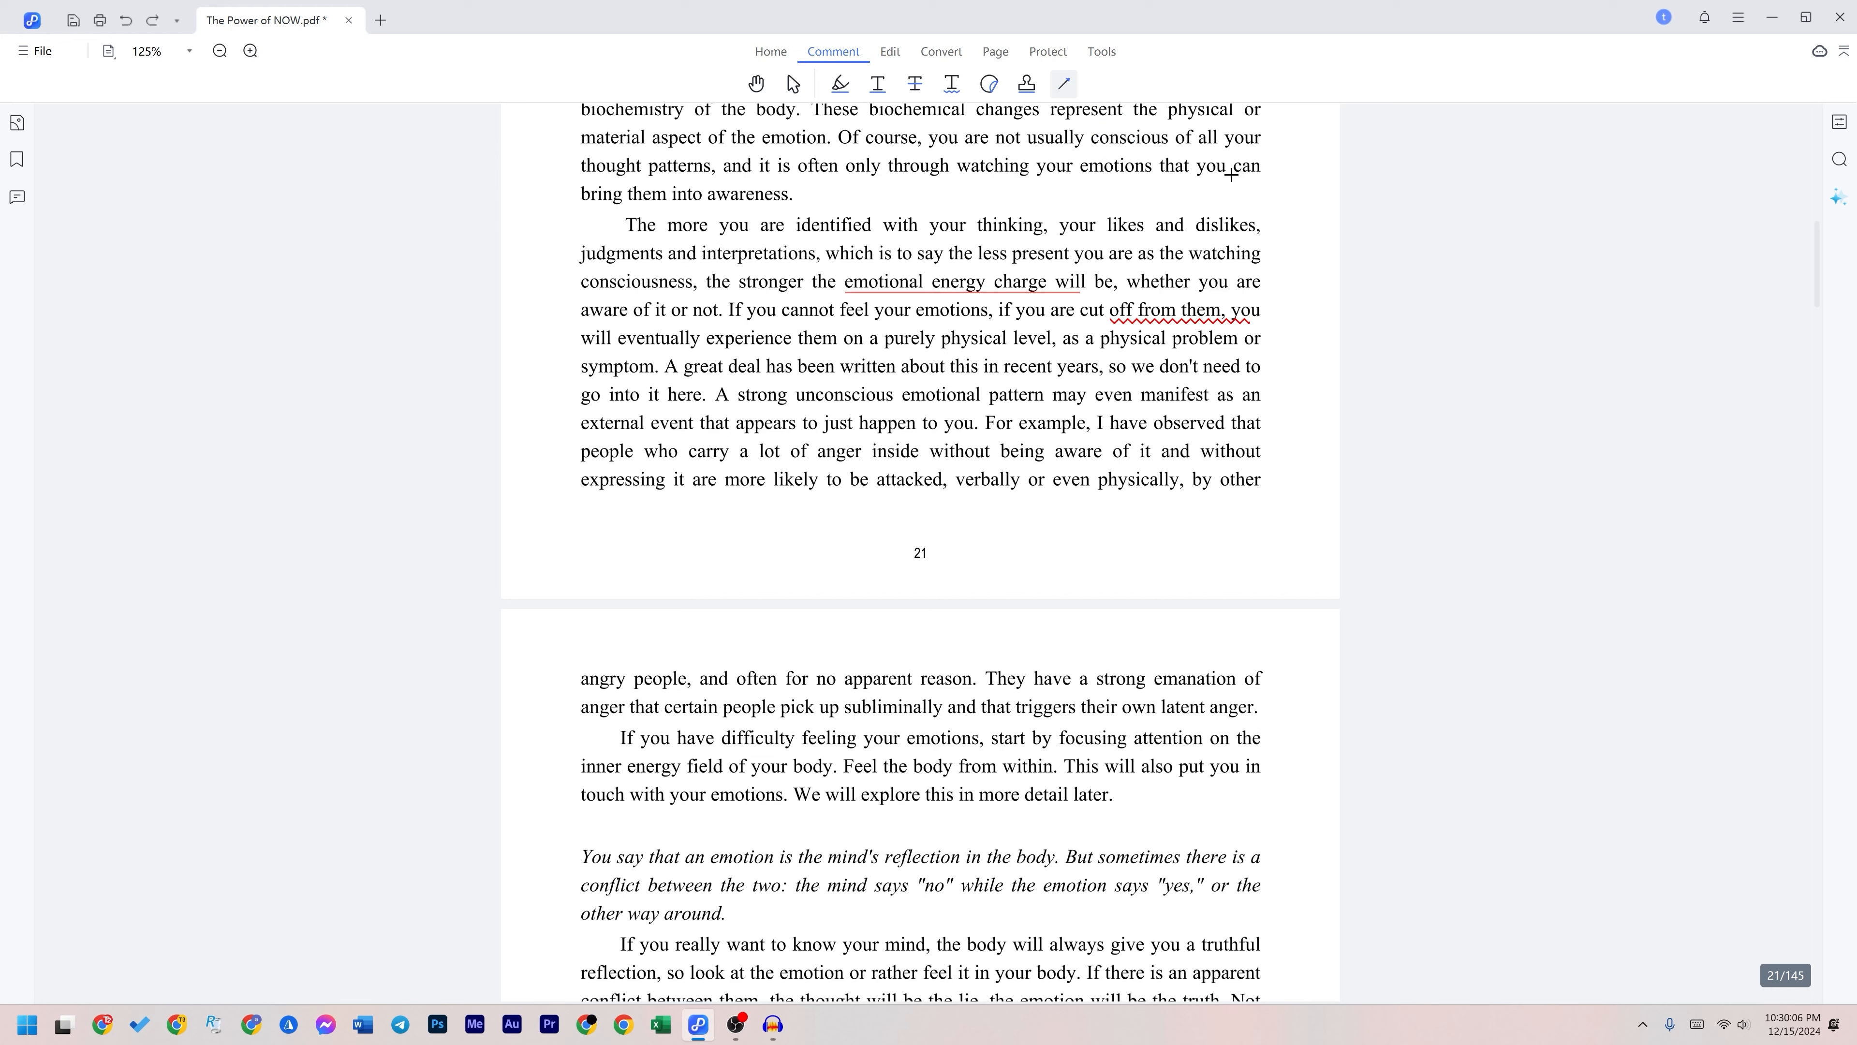
{"action": "left_click_drag", "start_coordinate": [1244, 615], "coordinate": [1194, 670]}
{"action": "left_click_drag", "start_coordinate": [1283, 818], "coordinate": [1257, 767]}
{"action": "left_click_drag", "start_coordinate": [560, 738], "coordinate": [609, 739]}
Step: Insert the round Bitlayer logo image near the end of the "If you have difficulty" paragraph on page 22
{"action": "left_click", "coordinate": [890, 52]}
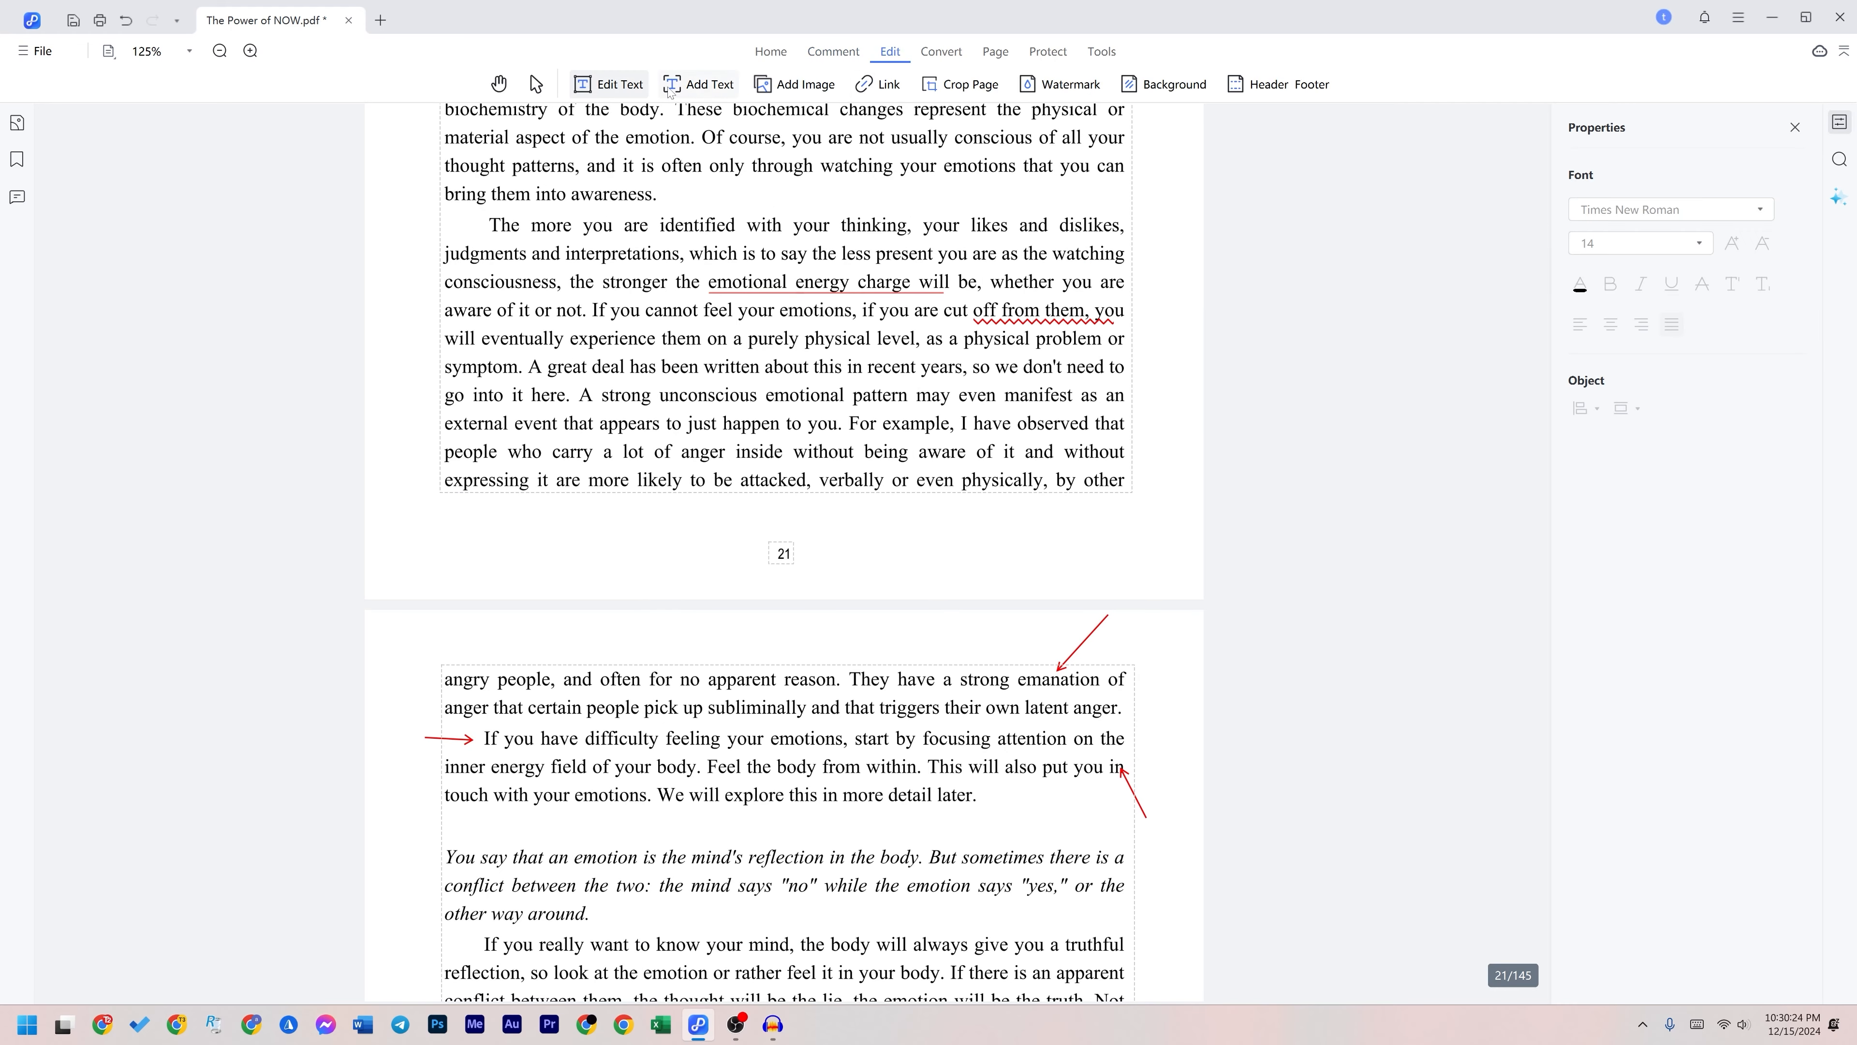
{"action": "left_click", "coordinate": [791, 84]}
{"action": "double_click", "coordinate": [499, 322]}
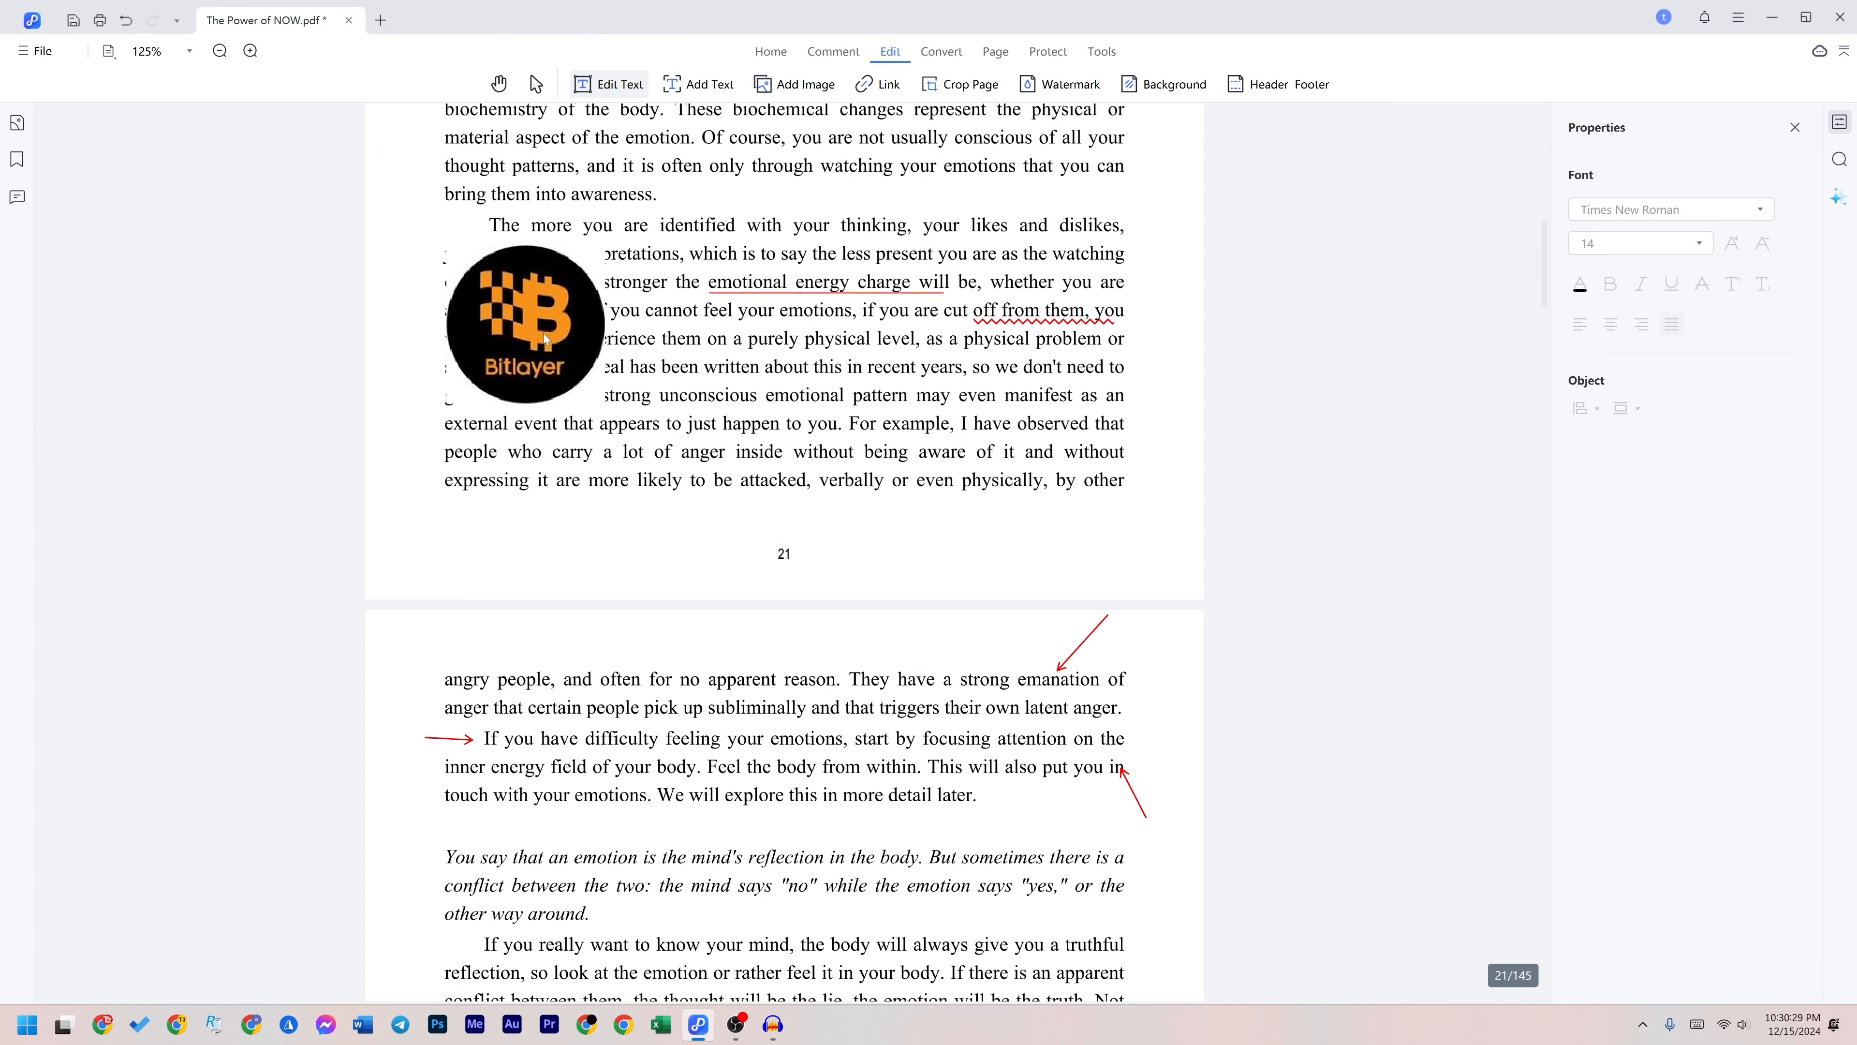
{"action": "left_click", "coordinate": [1096, 856]}
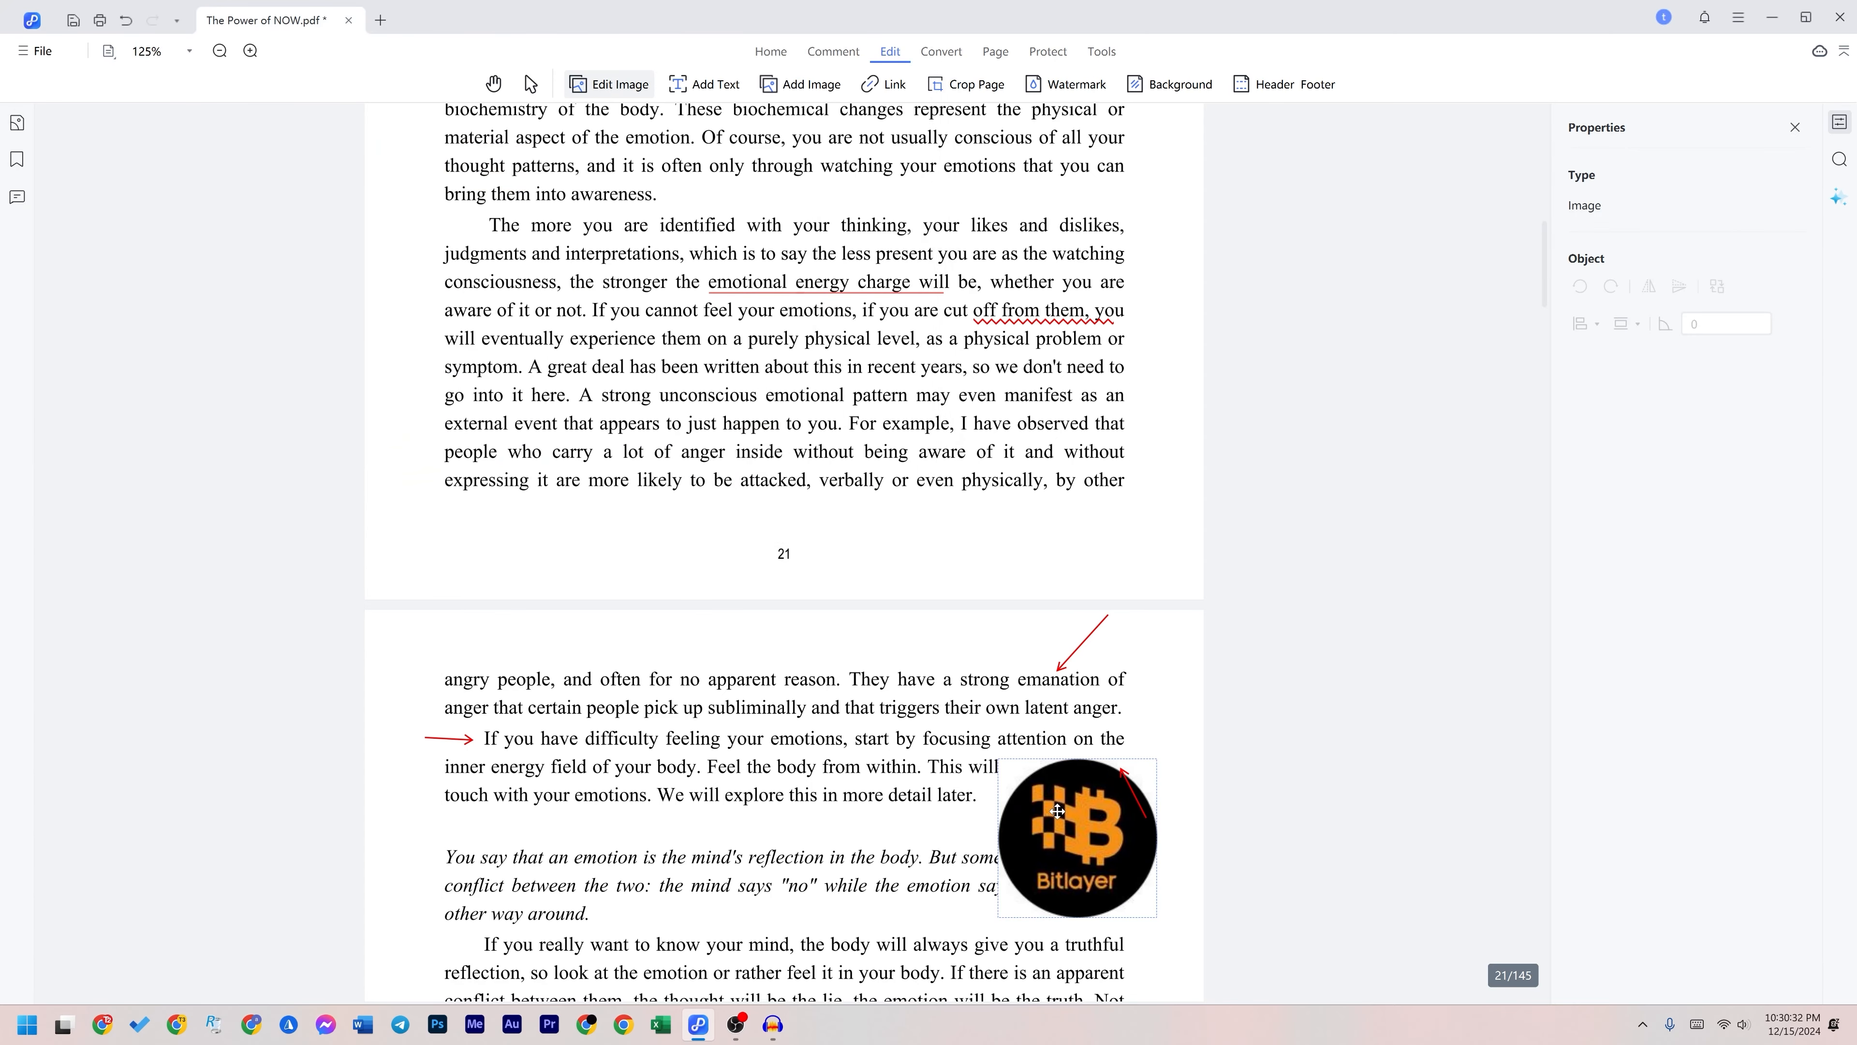
Step: Shrink the Bitlayer logo and move it just after the line ending "in more detail later."
{"action": "left_click", "coordinate": [1001, 764]}
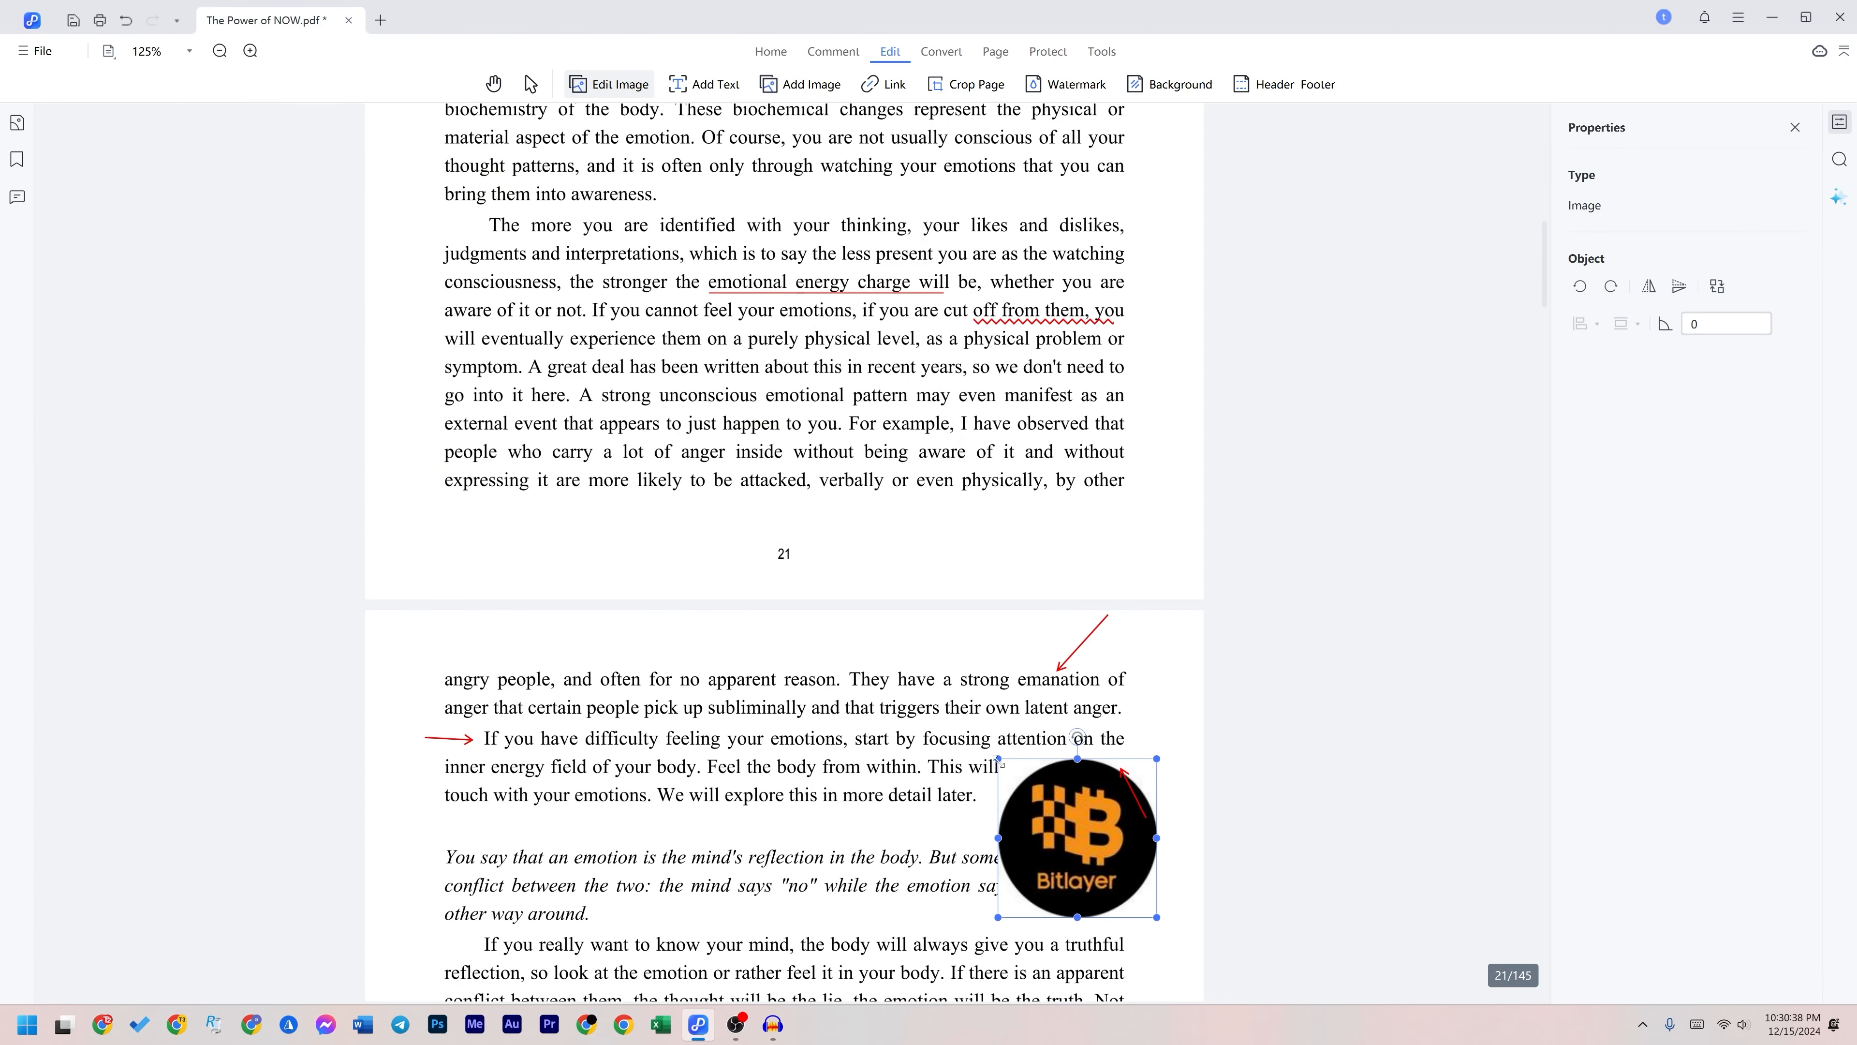
{"action": "left_click_drag", "start_coordinate": [1093, 829], "coordinate": [1092, 829]}
{"action": "left_click_drag", "start_coordinate": [1127, 890], "coordinate": [1089, 824]}
{"action": "left_click", "coordinate": [1152, 743]}
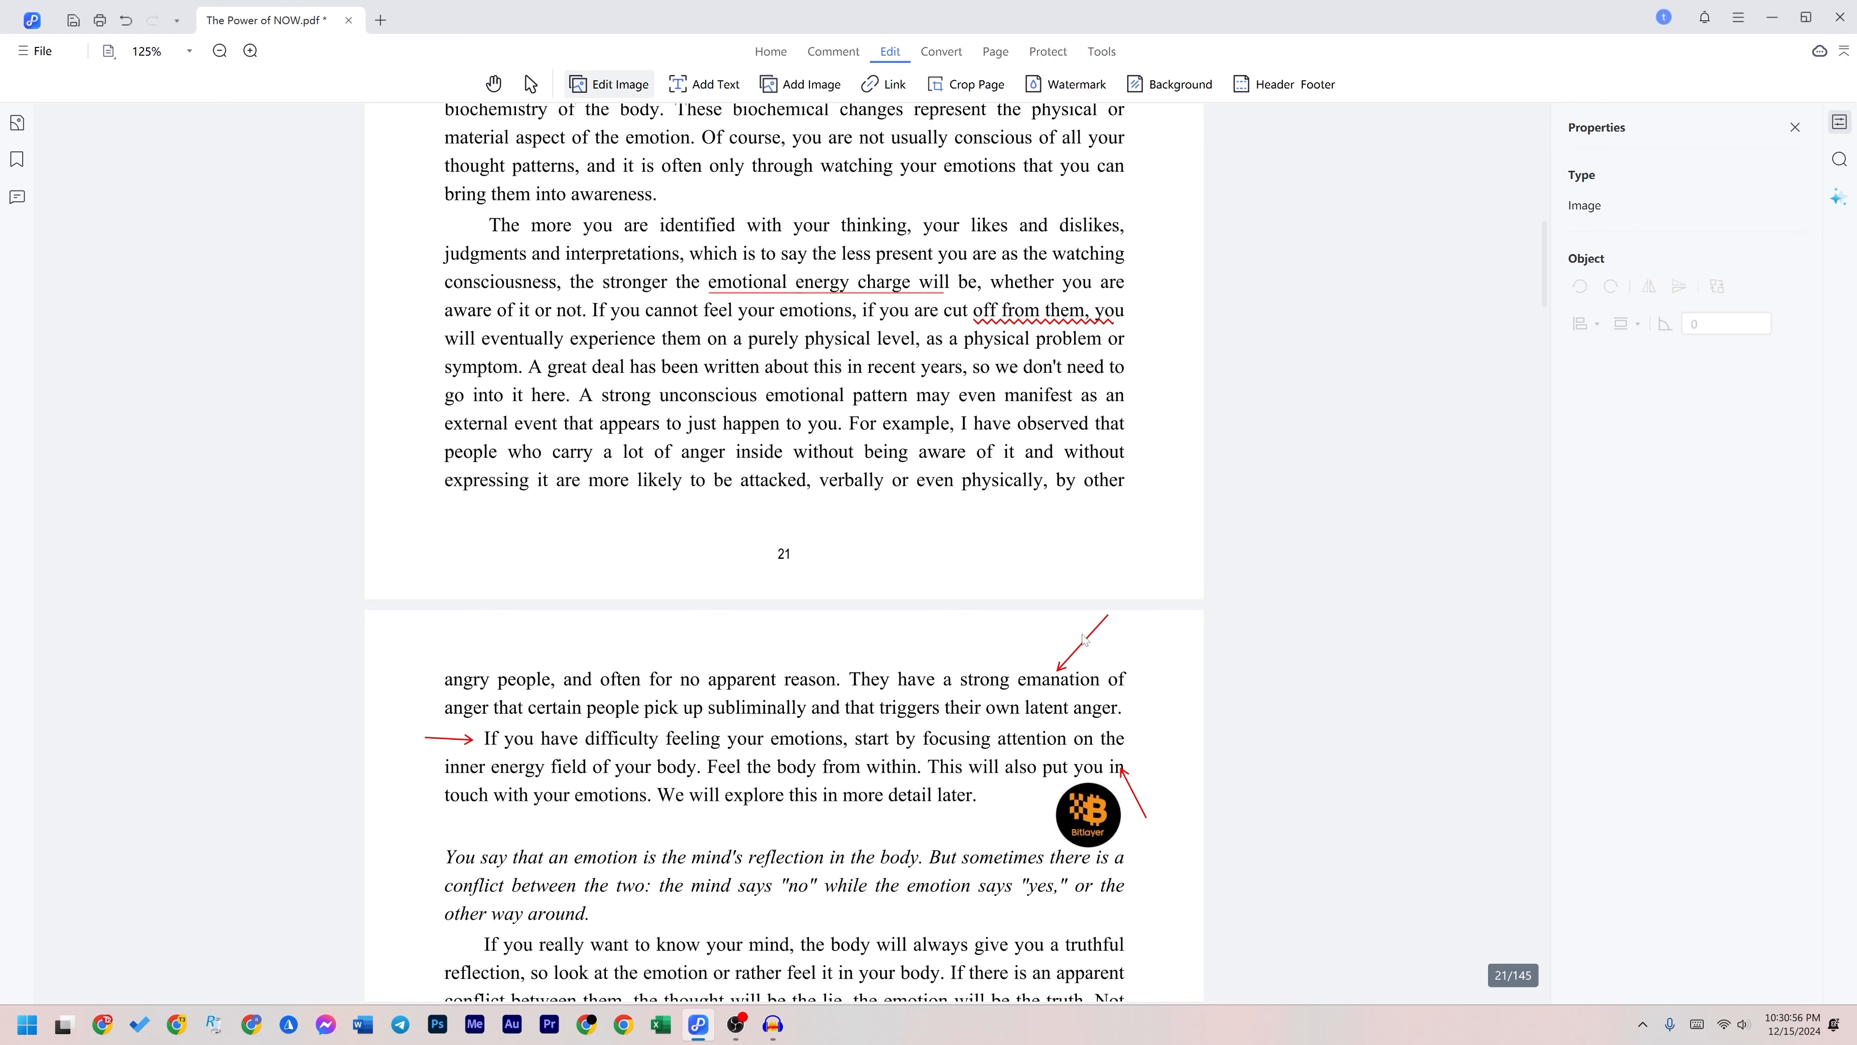
{"action": "left_click_drag", "start_coordinate": [1089, 812], "coordinate": [1047, 808]}
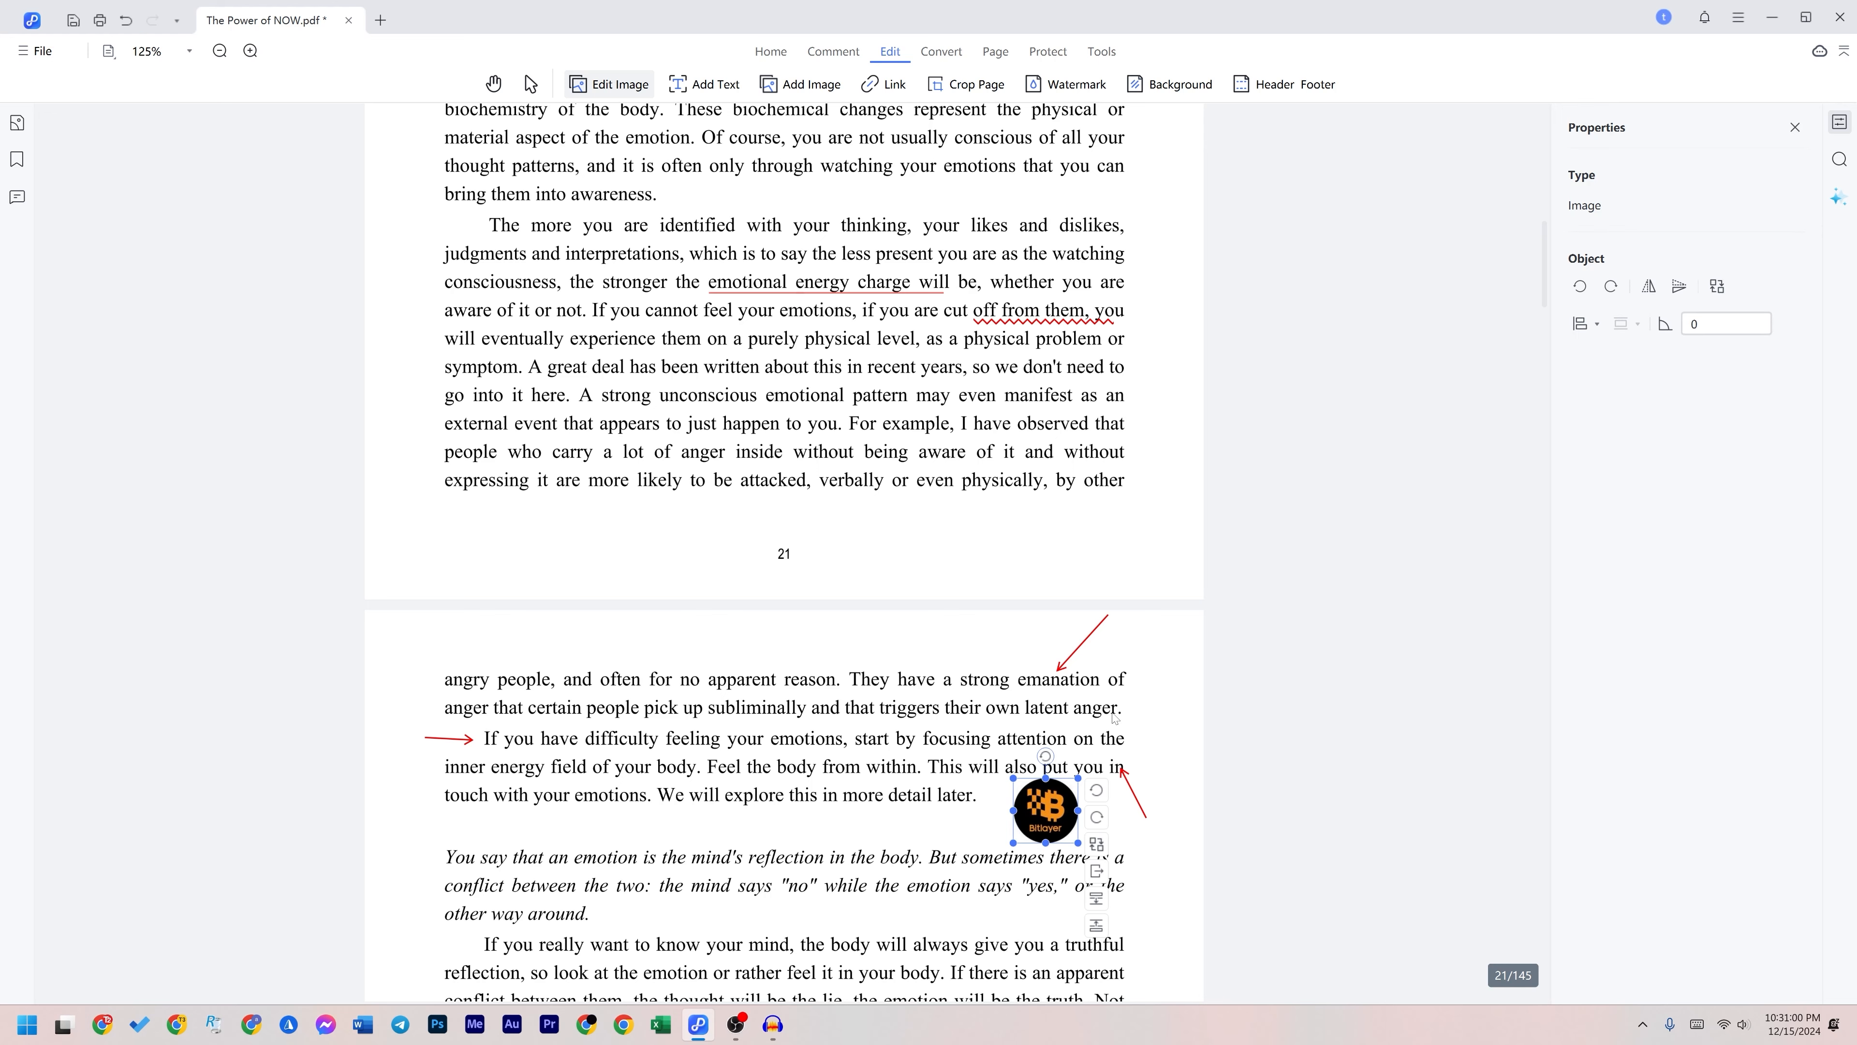
Step: Review the editing options offered for the Bitlayer logo, including Replace, without changing the image
{"action": "scroll", "coordinate": [1128, 868], "scroll_direction": "down", "scroll_amount": 3}
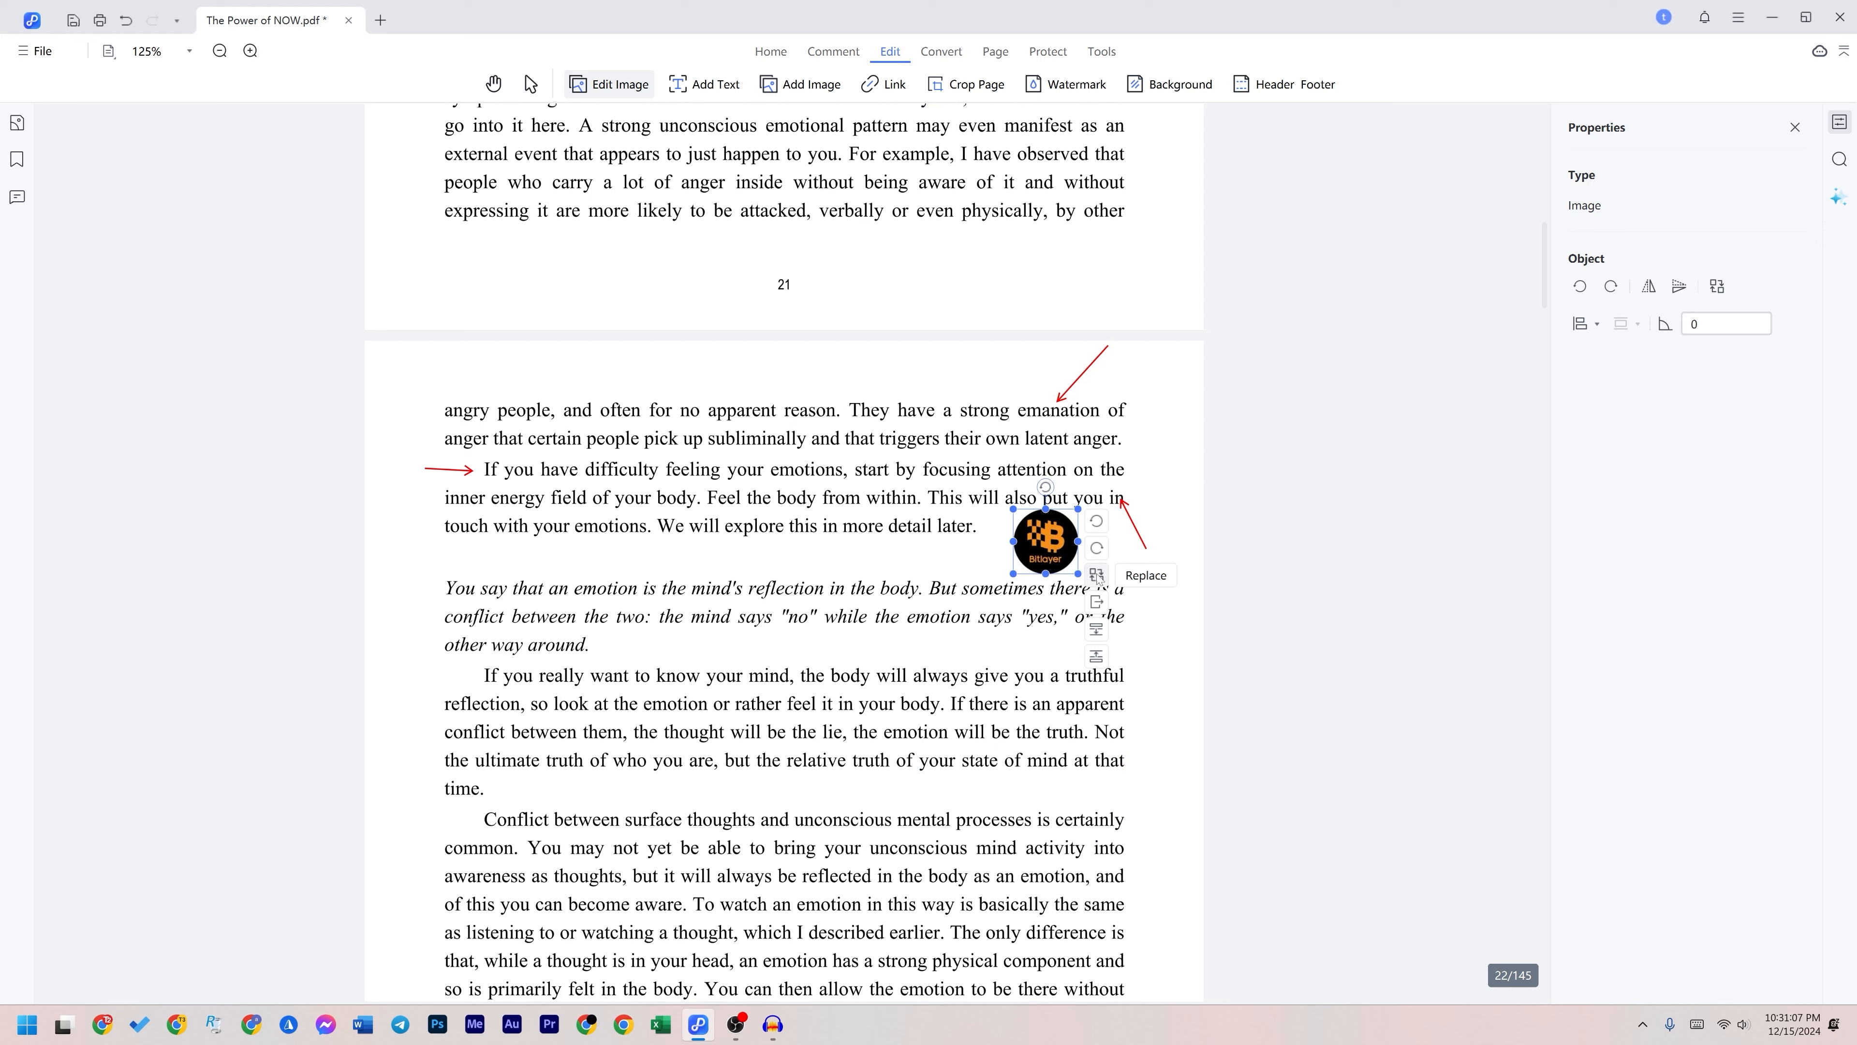
{"action": "left_click", "coordinate": [1151, 573]}
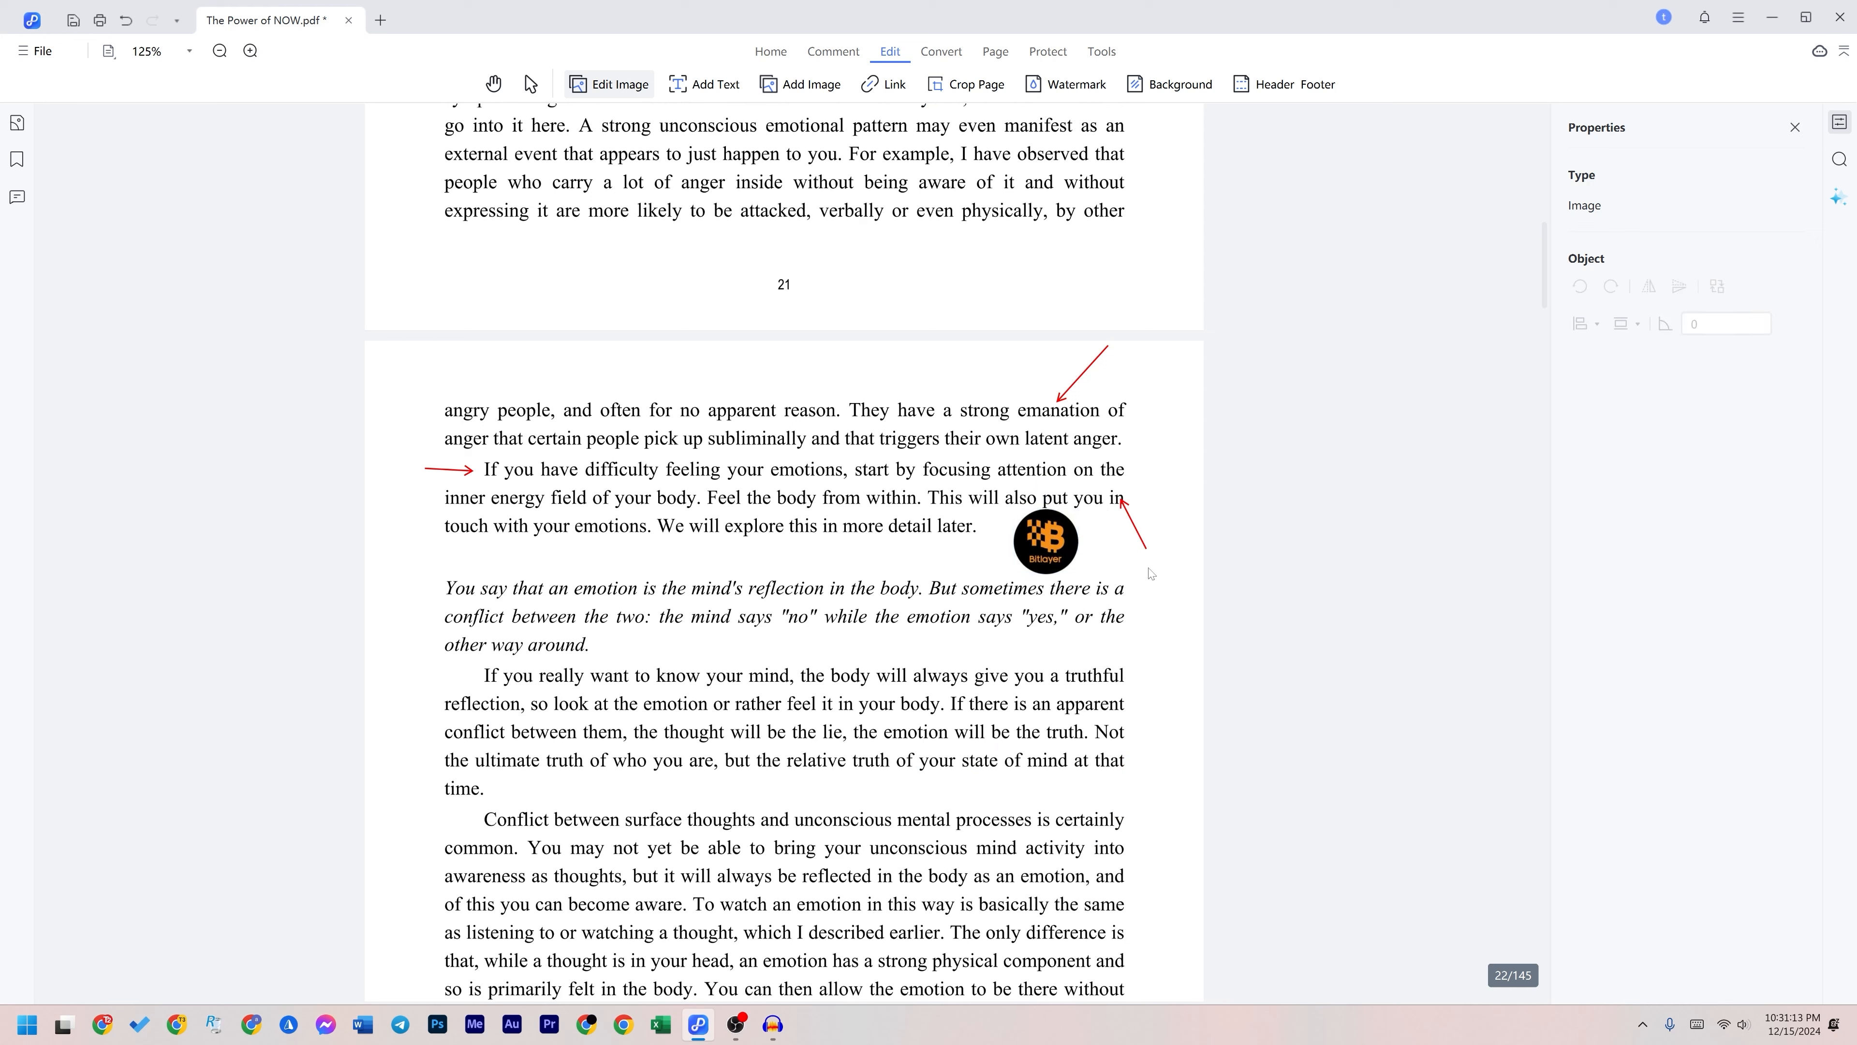
{"action": "right_click", "coordinate": [1042, 540]}
{"action": "left_click", "coordinate": [1042, 541]}
{"action": "left_click", "coordinate": [888, 558]}
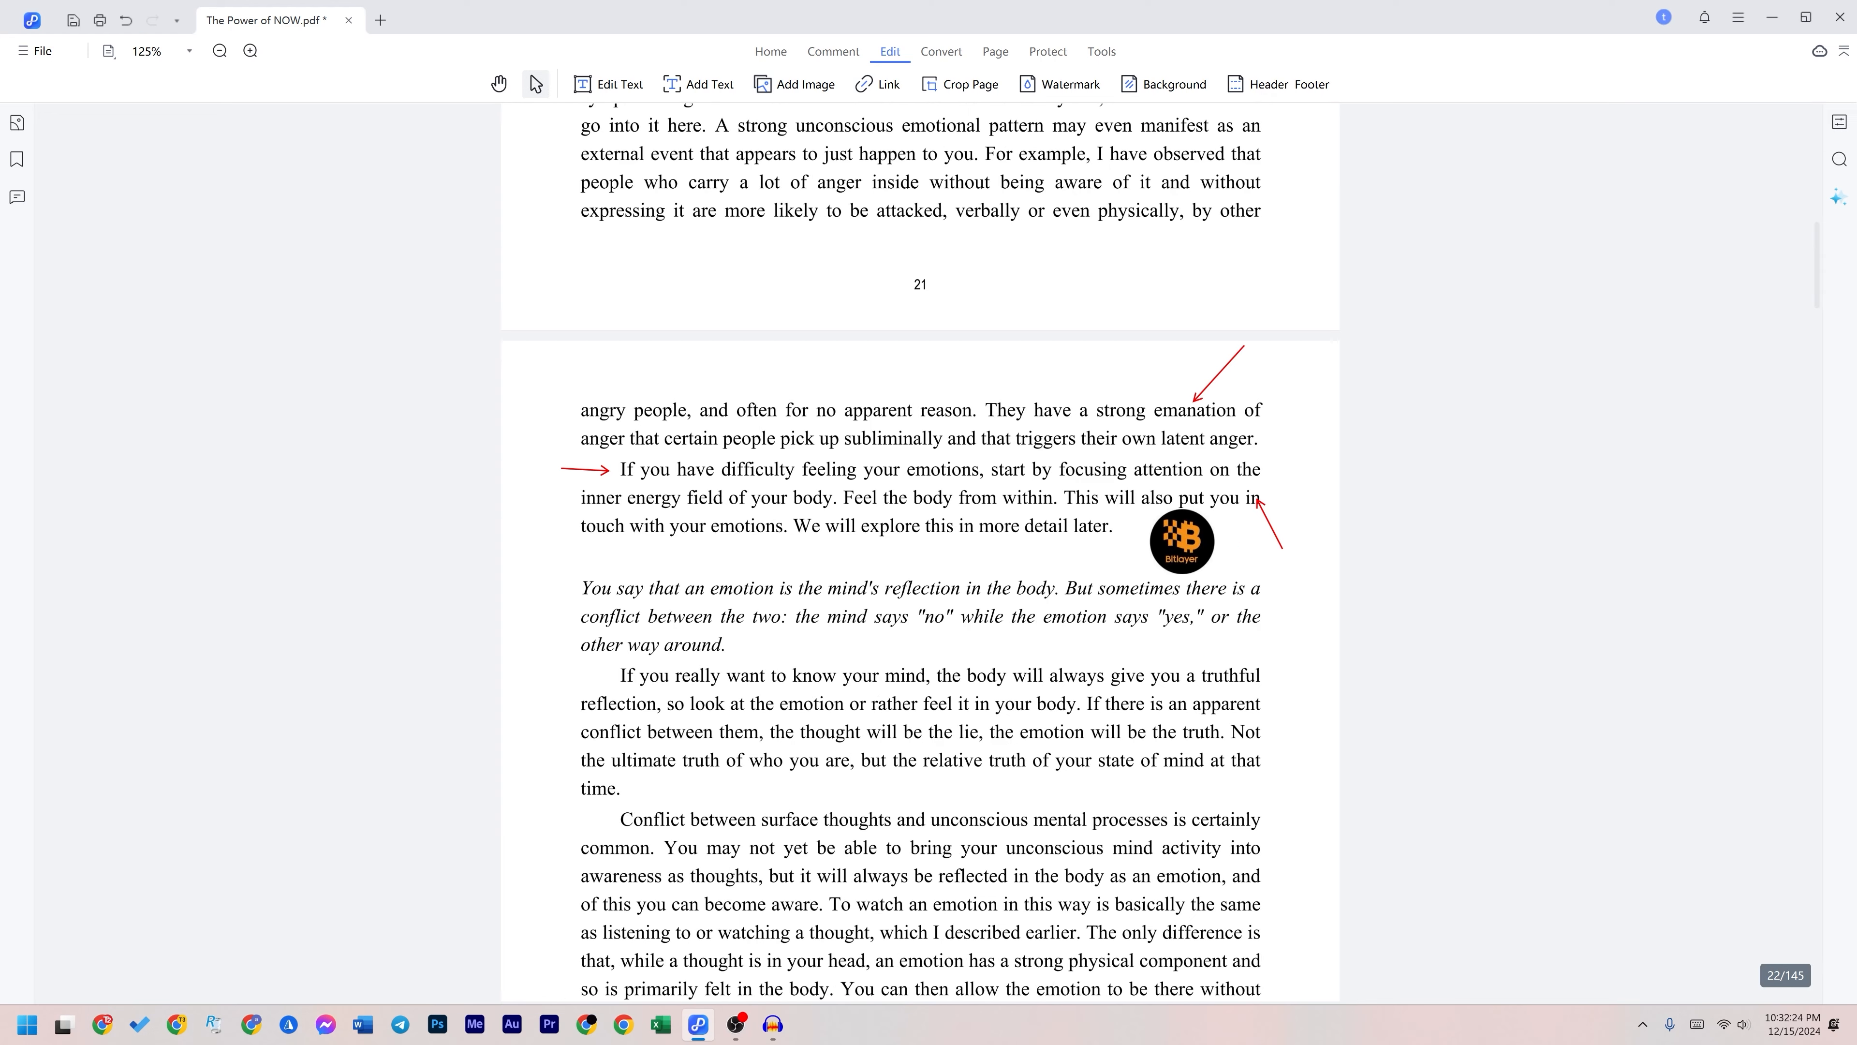
Step: Add a link over "body will always give" on page 22 that opens the file The Power of NOW.docx
{"action": "left_click_drag", "start_coordinate": [967, 677], "coordinate": [1013, 692]}
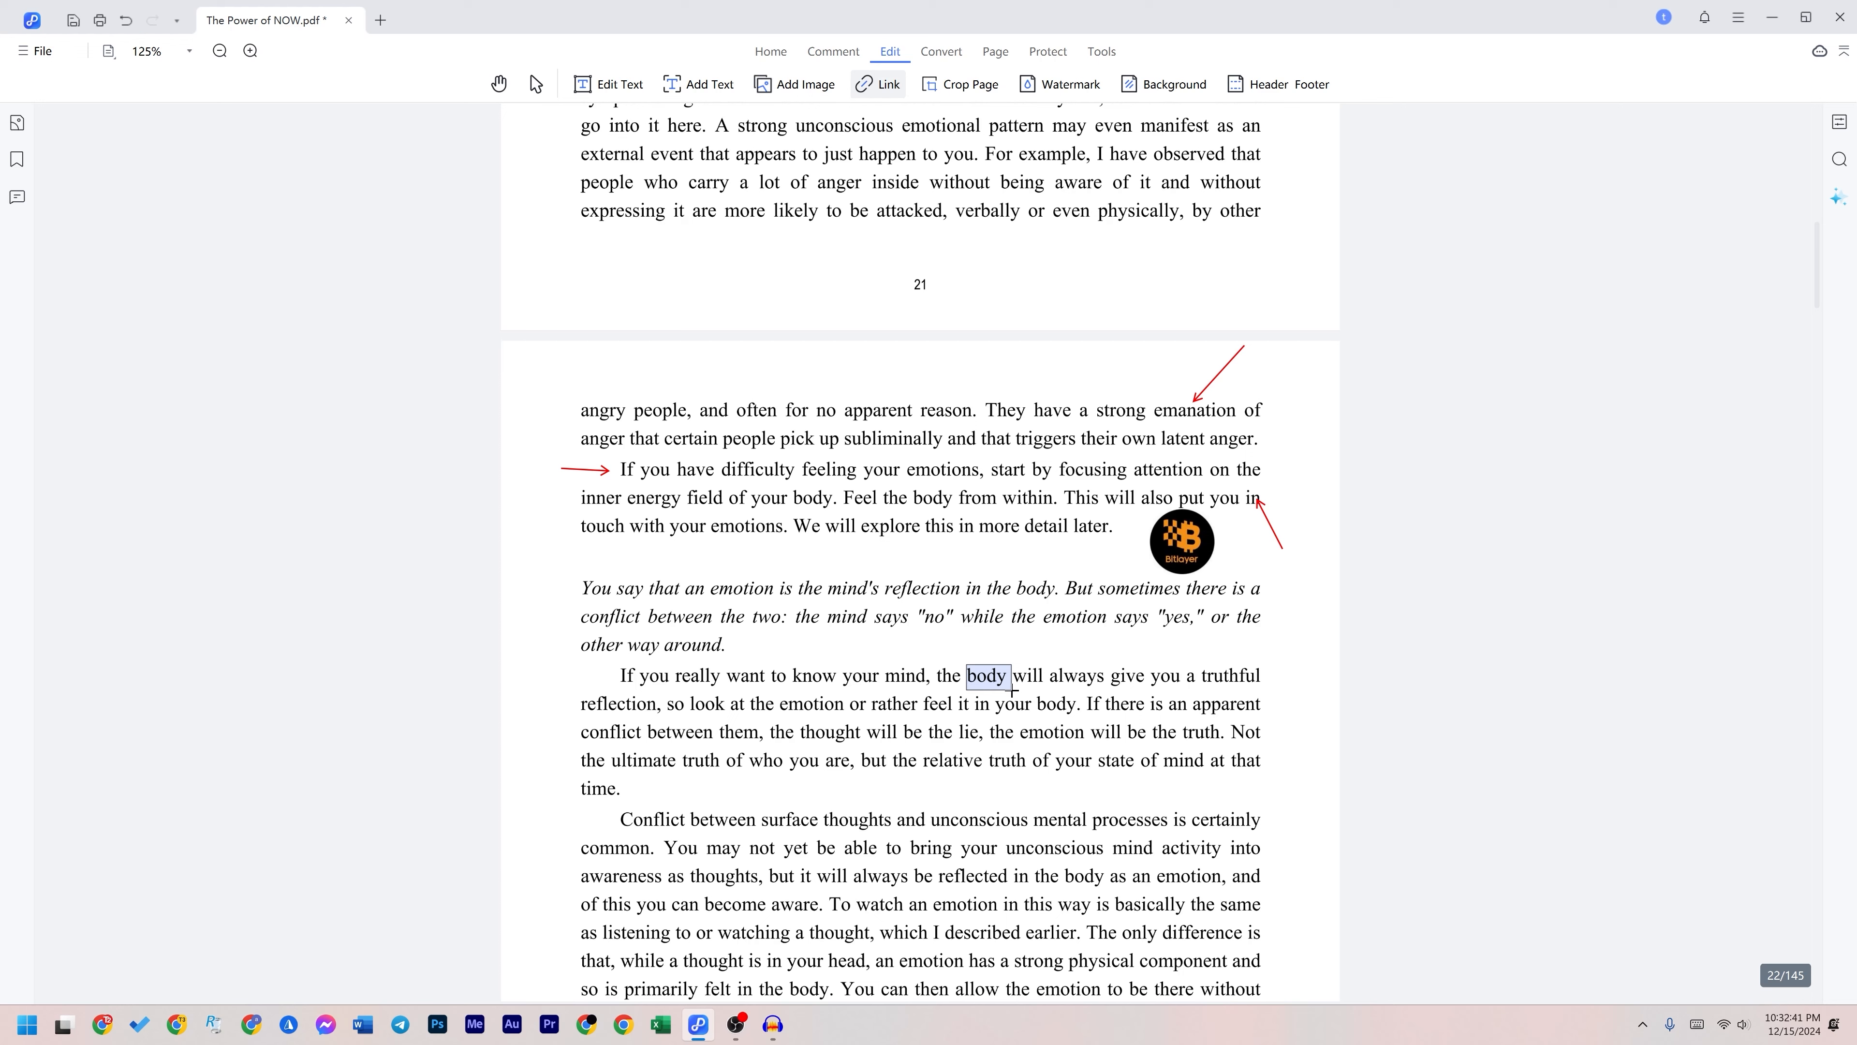
{"action": "left_click_drag", "start_coordinate": [1012, 689], "coordinate": [1148, 693]}
{"action": "left_click_drag", "start_coordinate": [948, 370], "coordinate": [690, 324]}
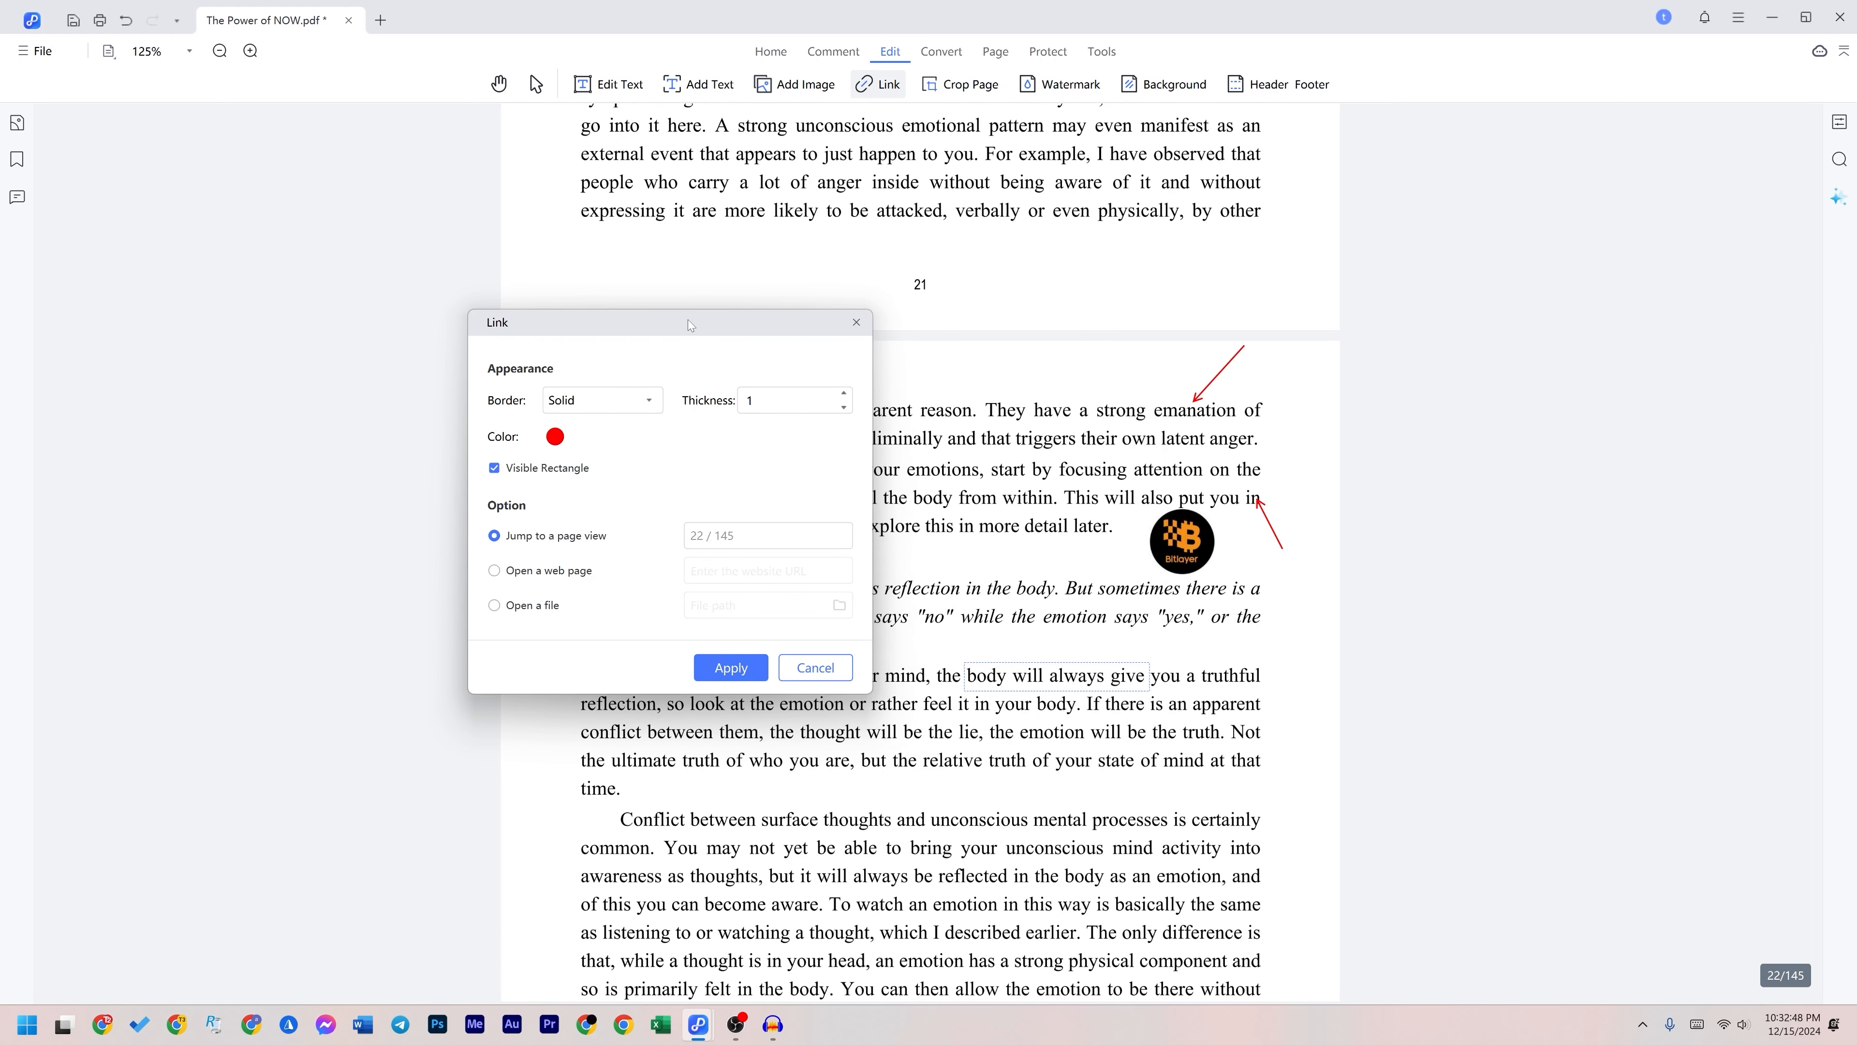
{"action": "left_click", "coordinate": [495, 570]}
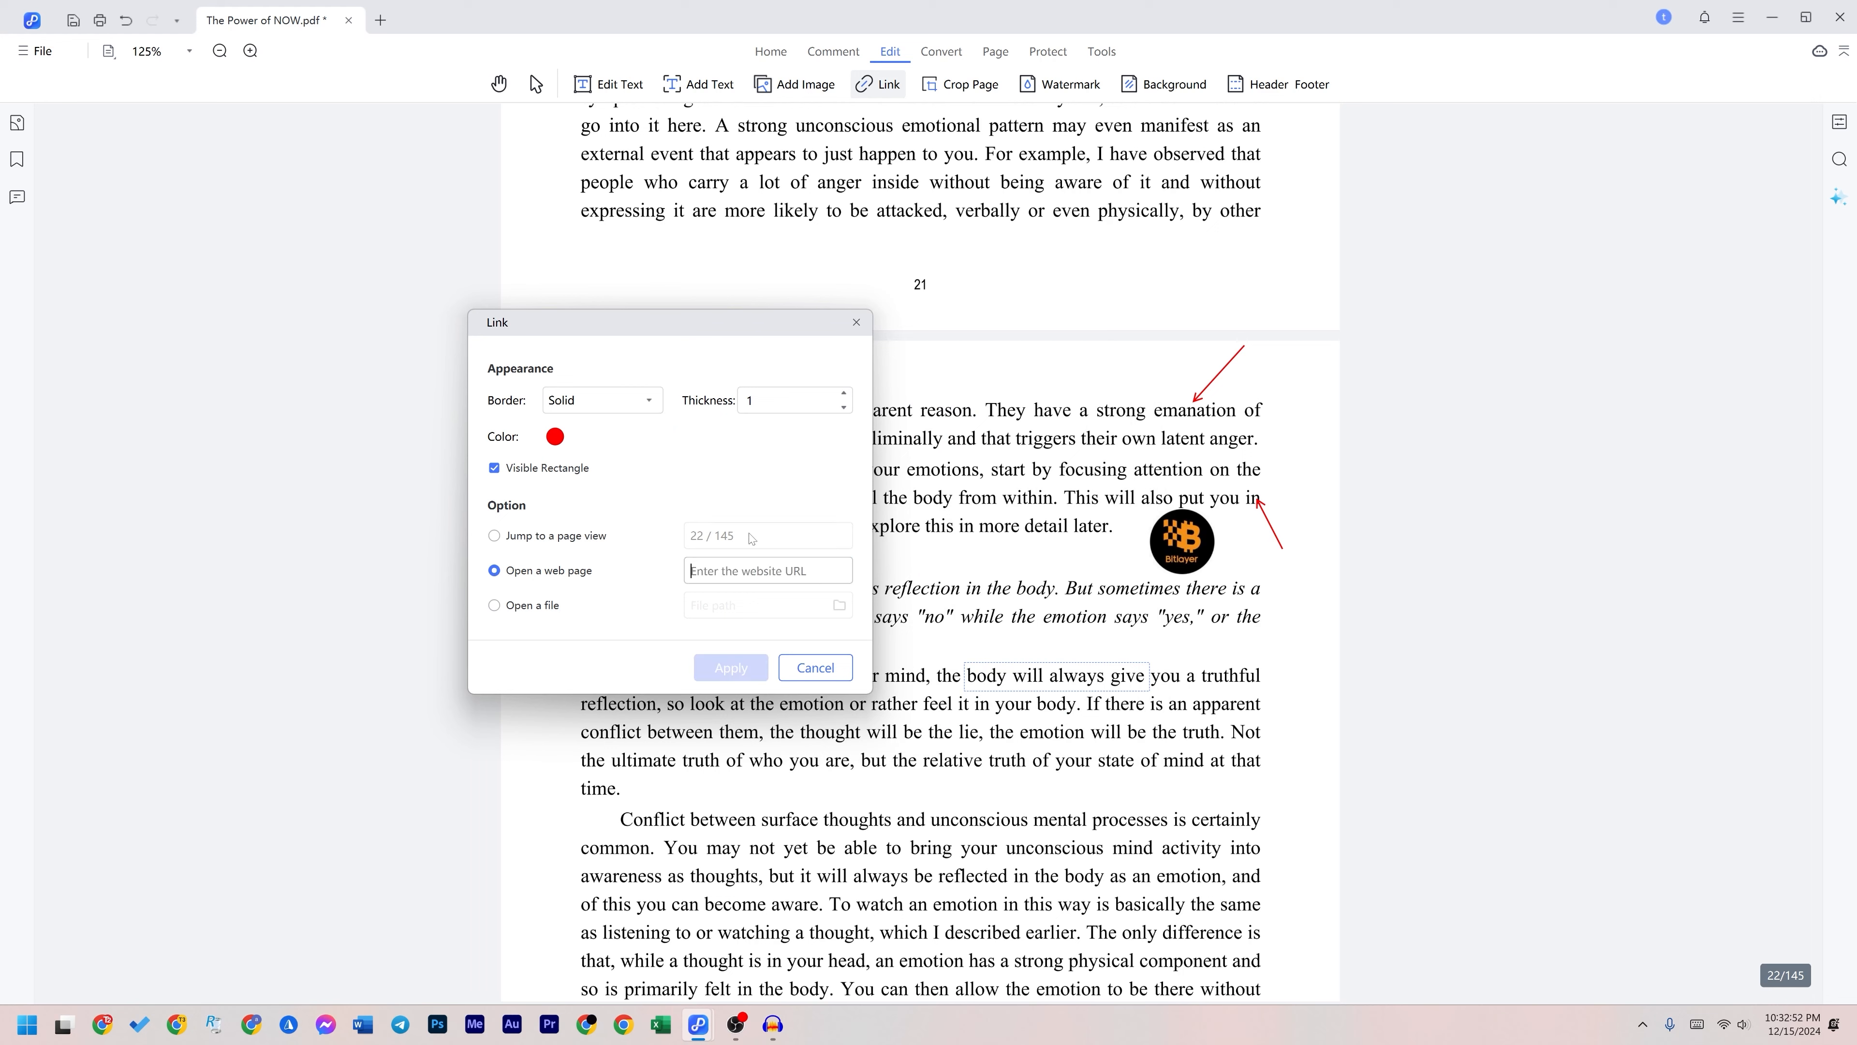
{"action": "left_click", "coordinate": [571, 598]}
{"action": "left_click", "coordinate": [841, 606]}
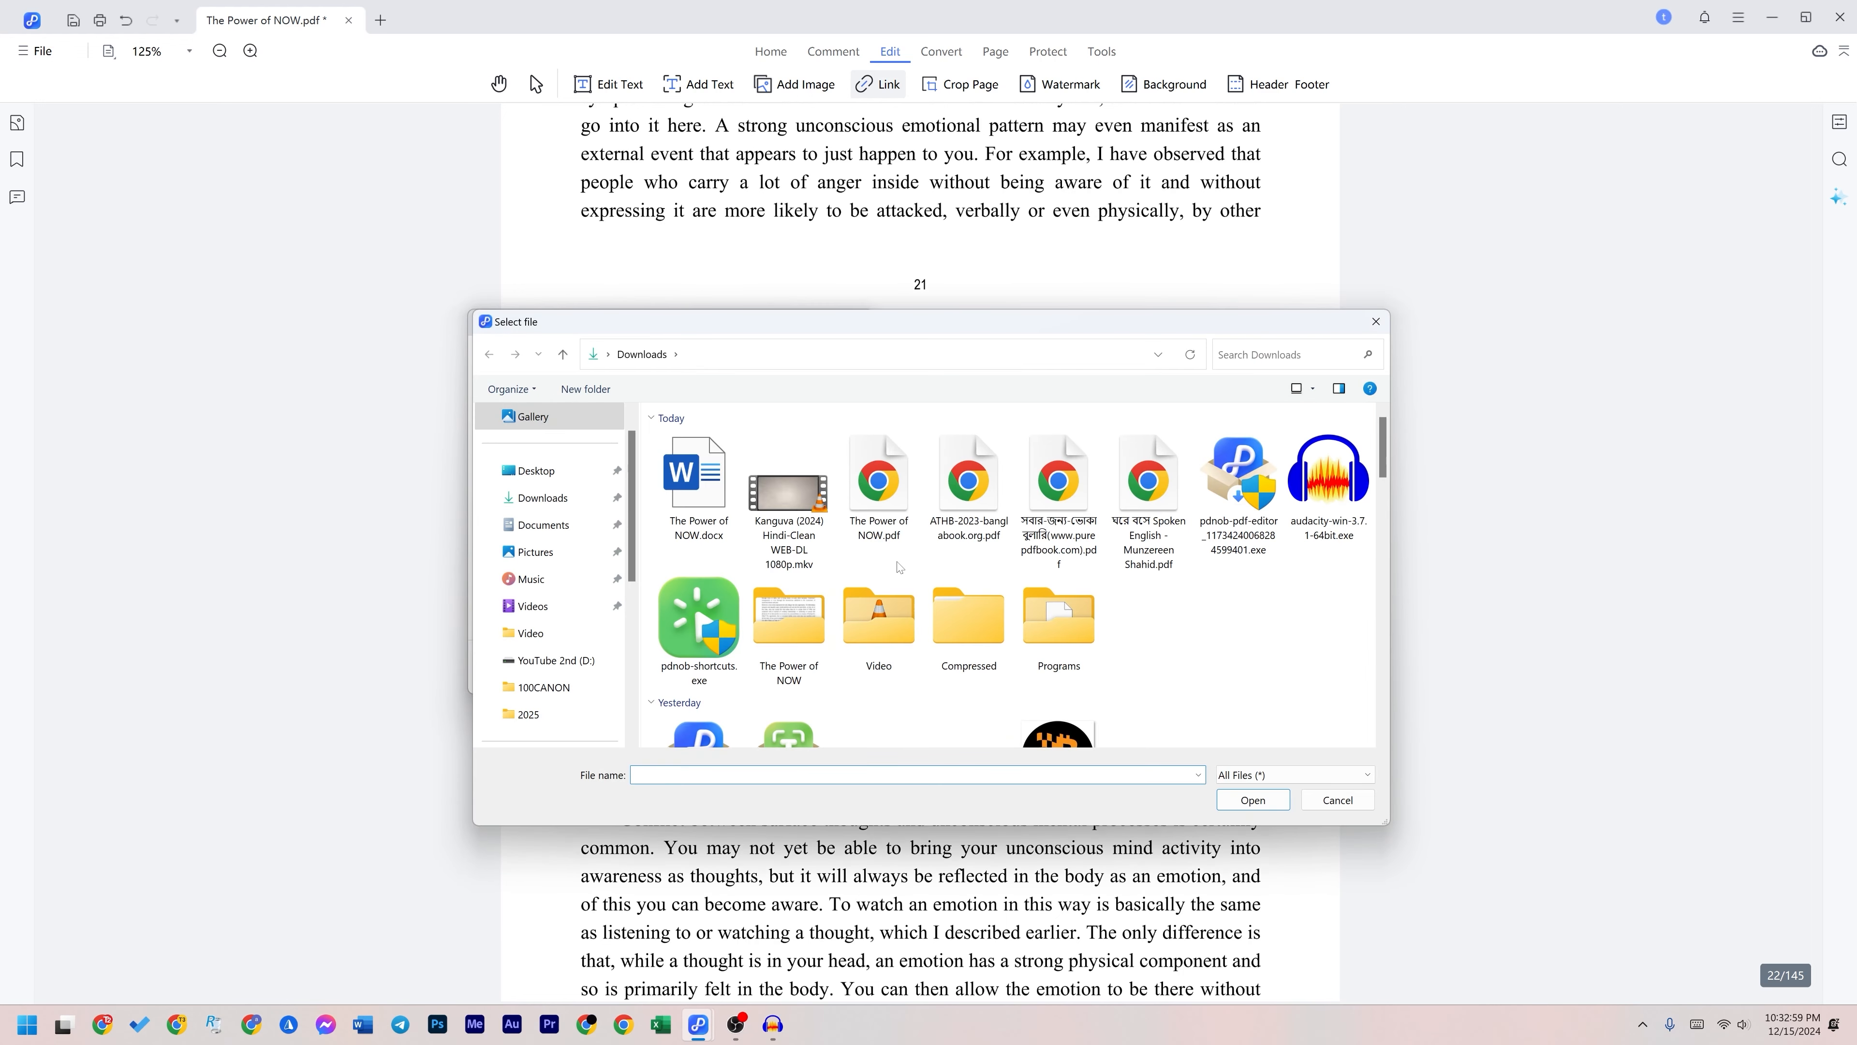
{"action": "double_click", "coordinate": [735, 497]}
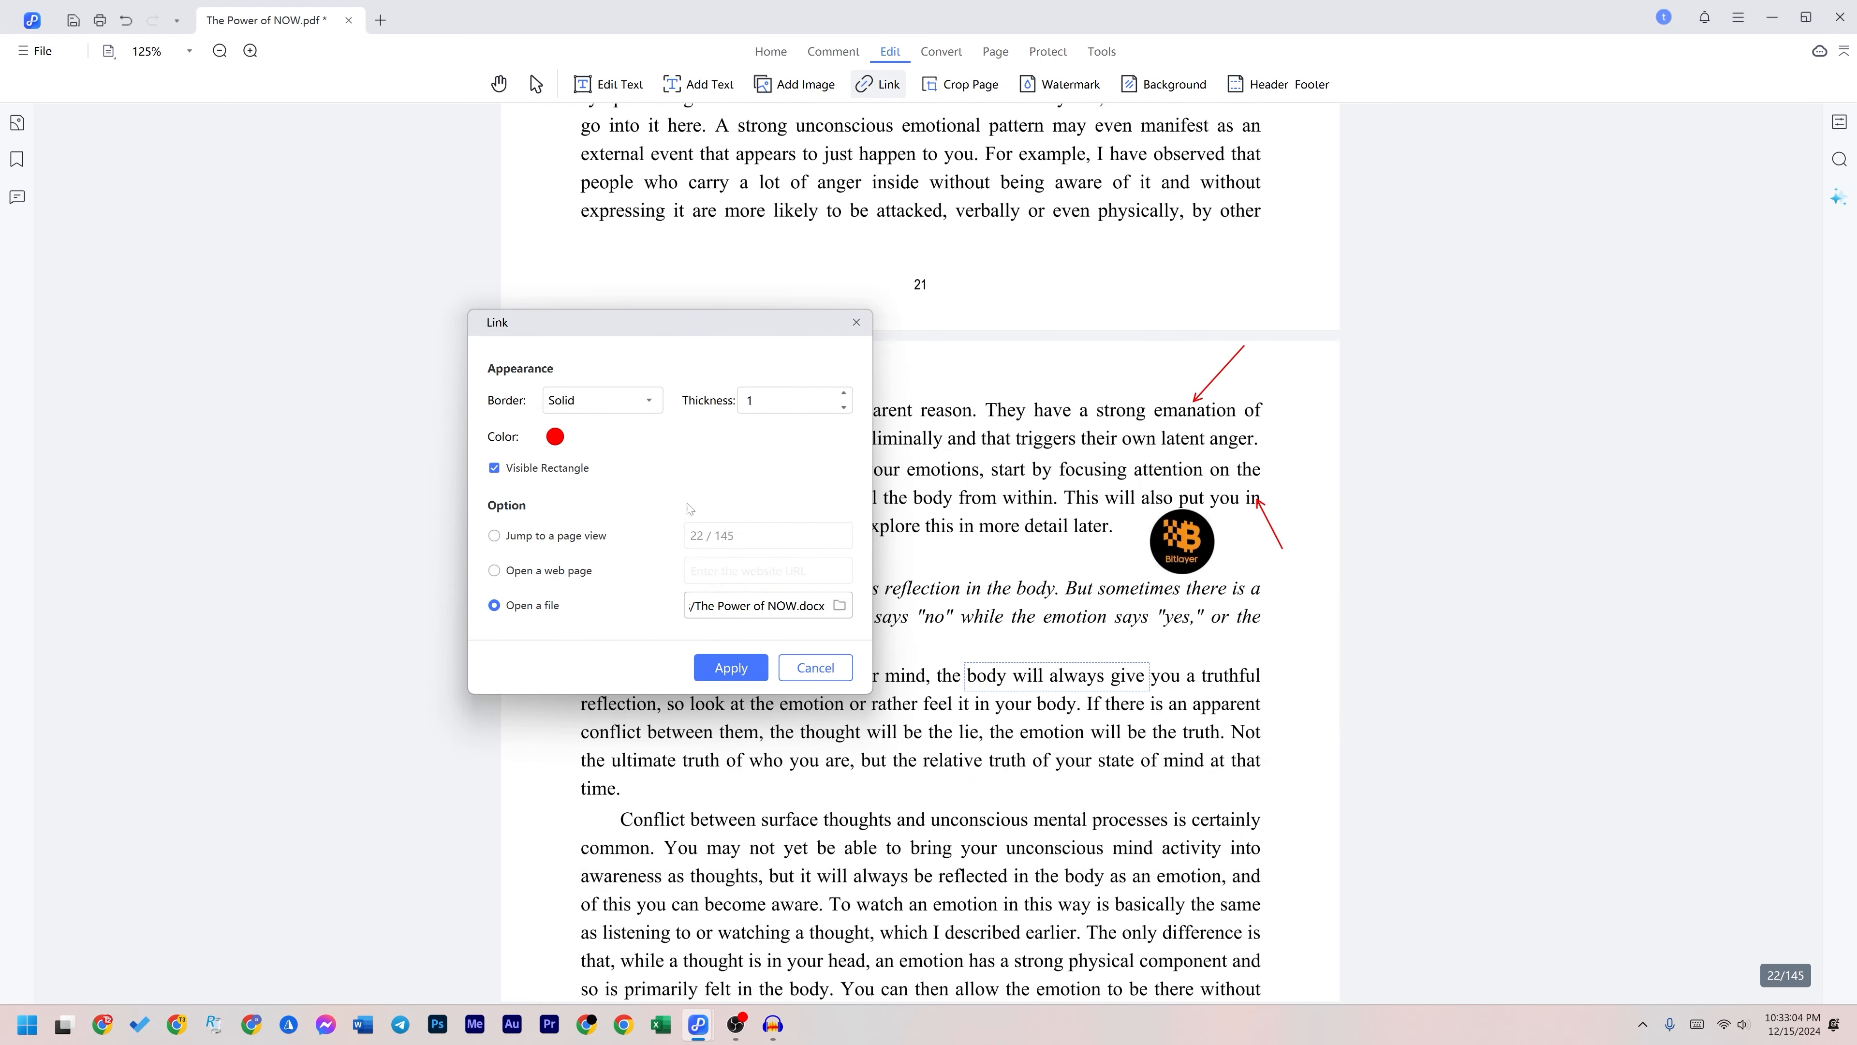
{"action": "left_click", "coordinate": [731, 667]}
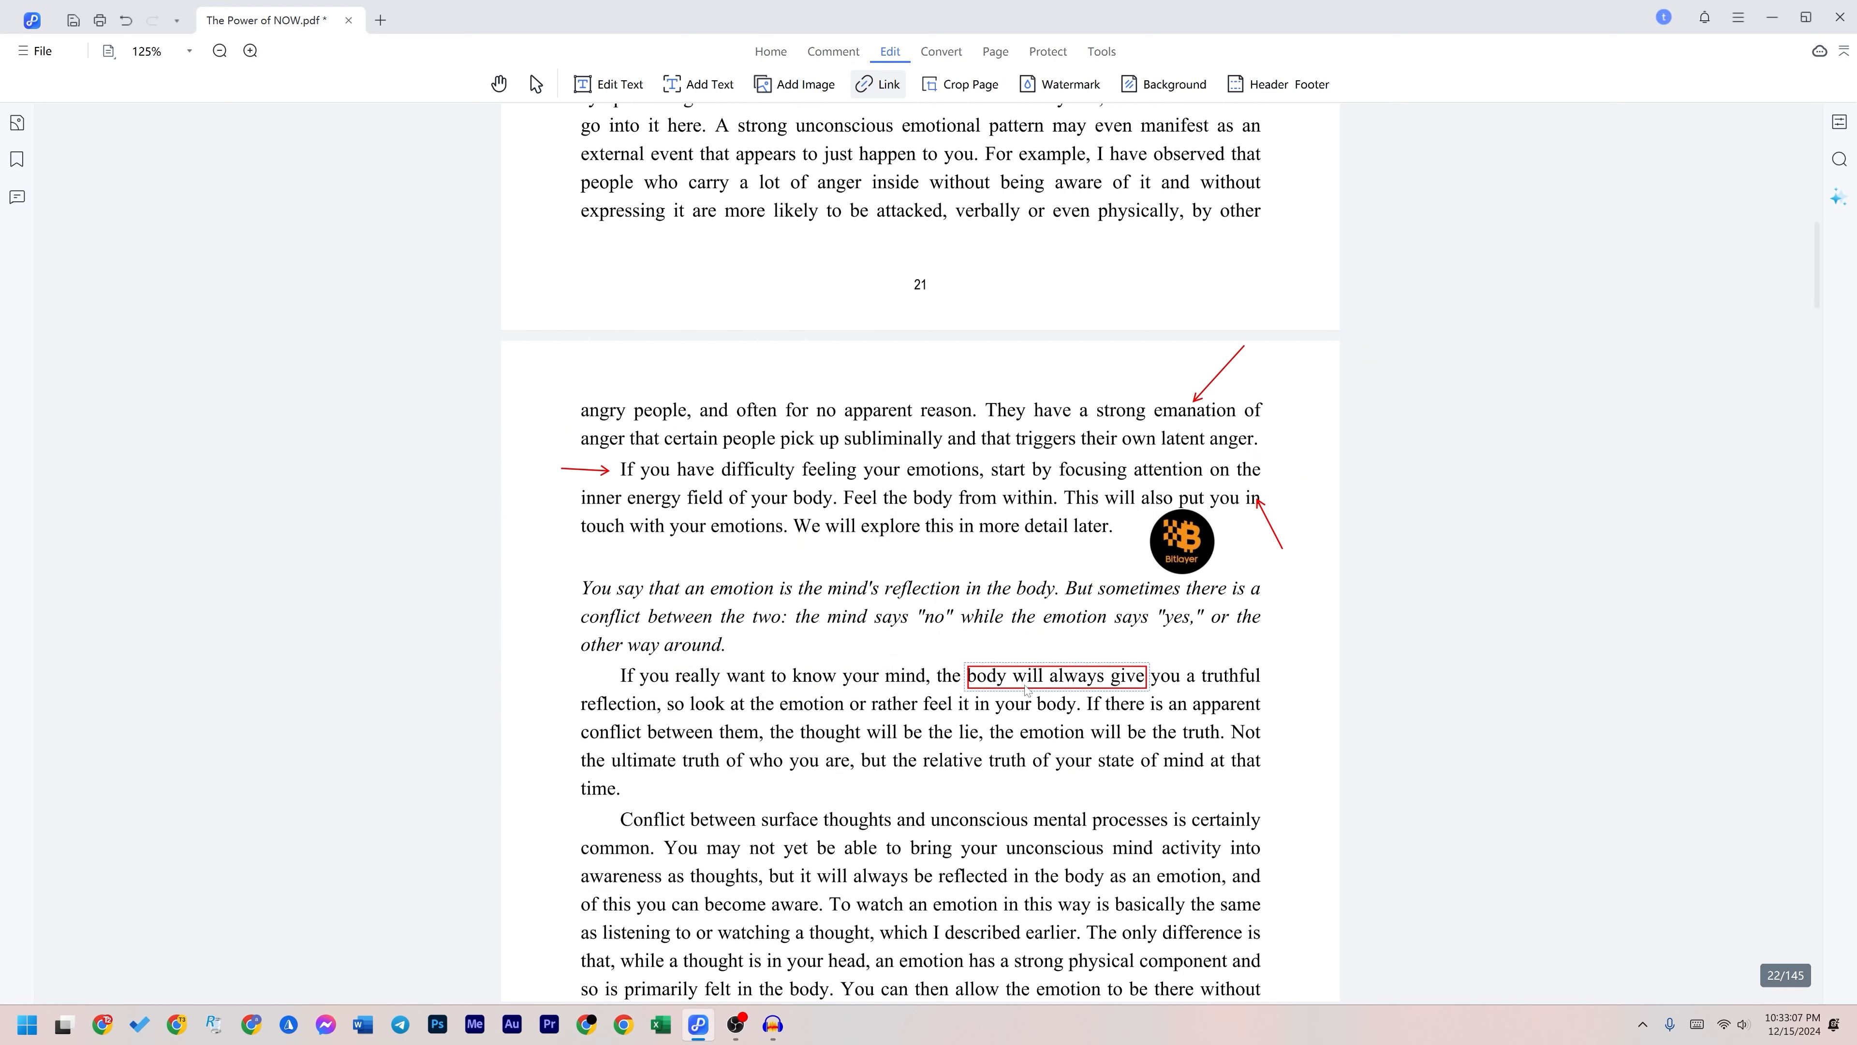
Step: Test the "body will always give" link with the selection tool and allow it to open The Power of NOW.docx
{"action": "left_click", "coordinate": [1022, 682]}
{"action": "right_click", "coordinate": [1022, 676]}
{"action": "left_click", "coordinate": [542, 80]}
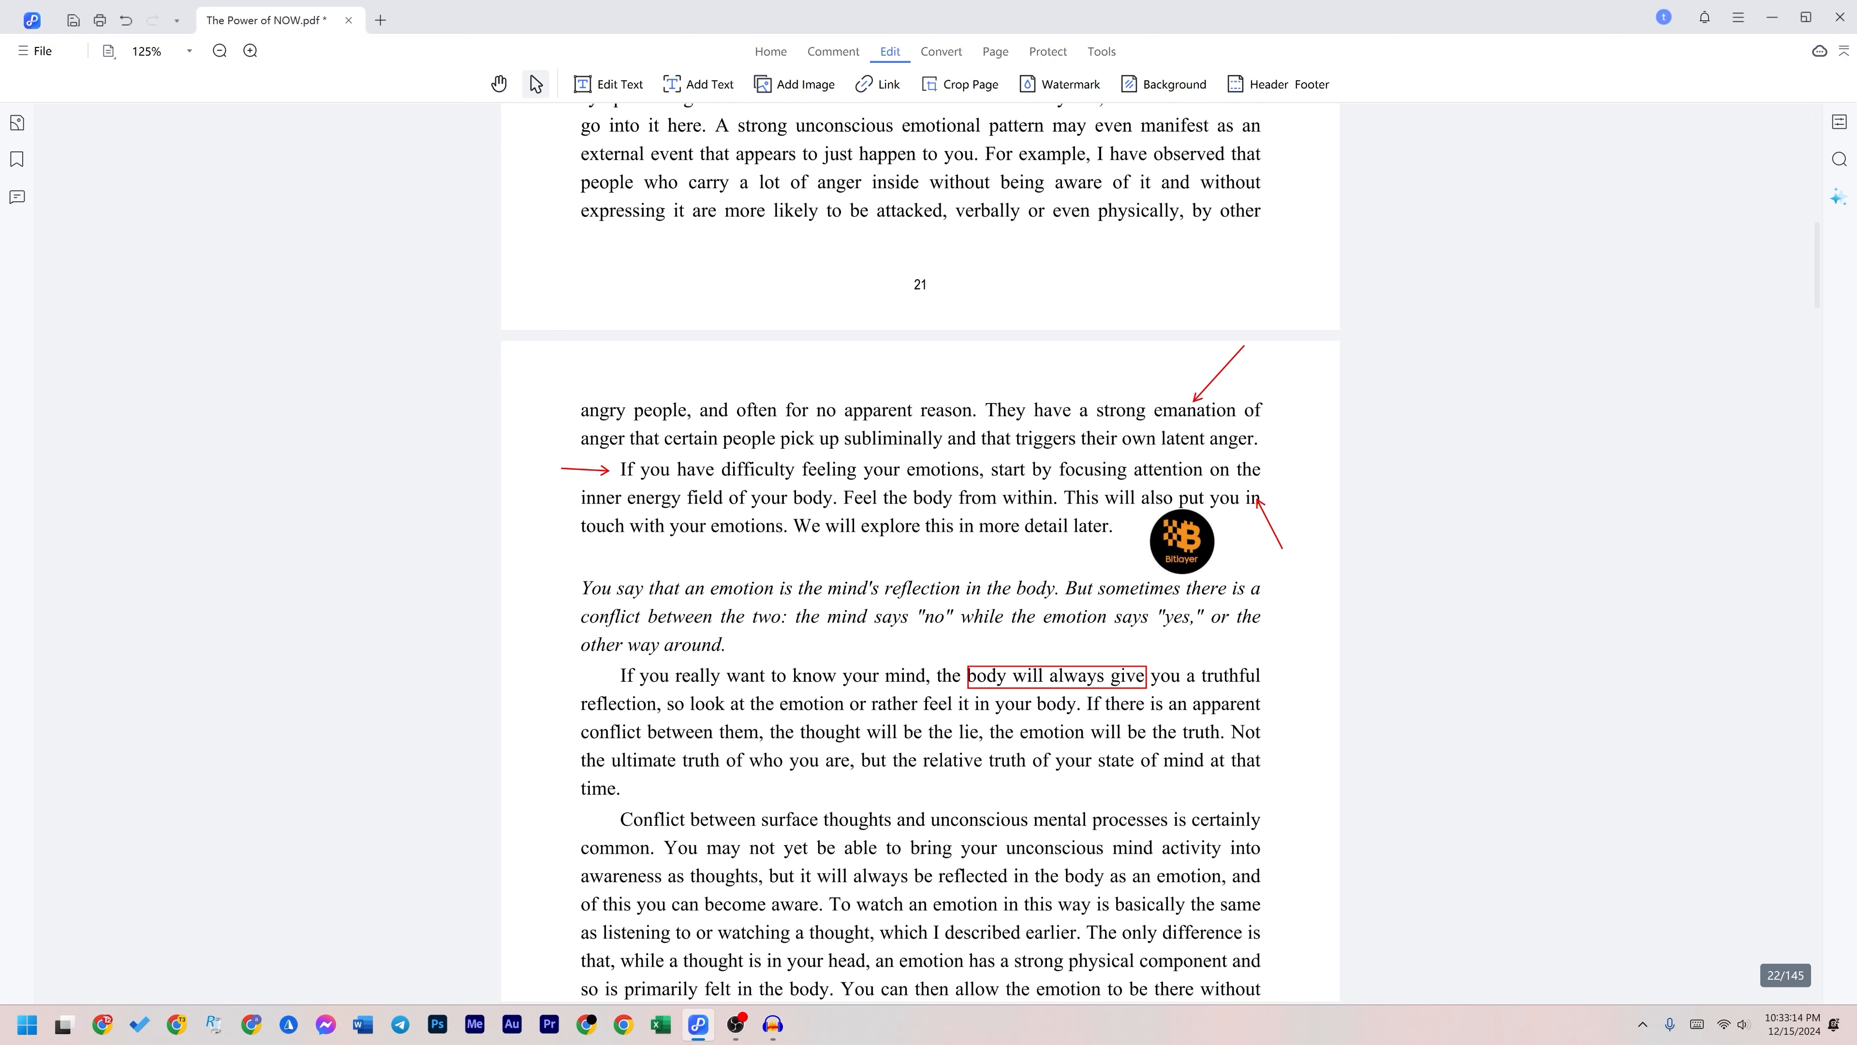
{"action": "left_click", "coordinate": [1072, 680]}
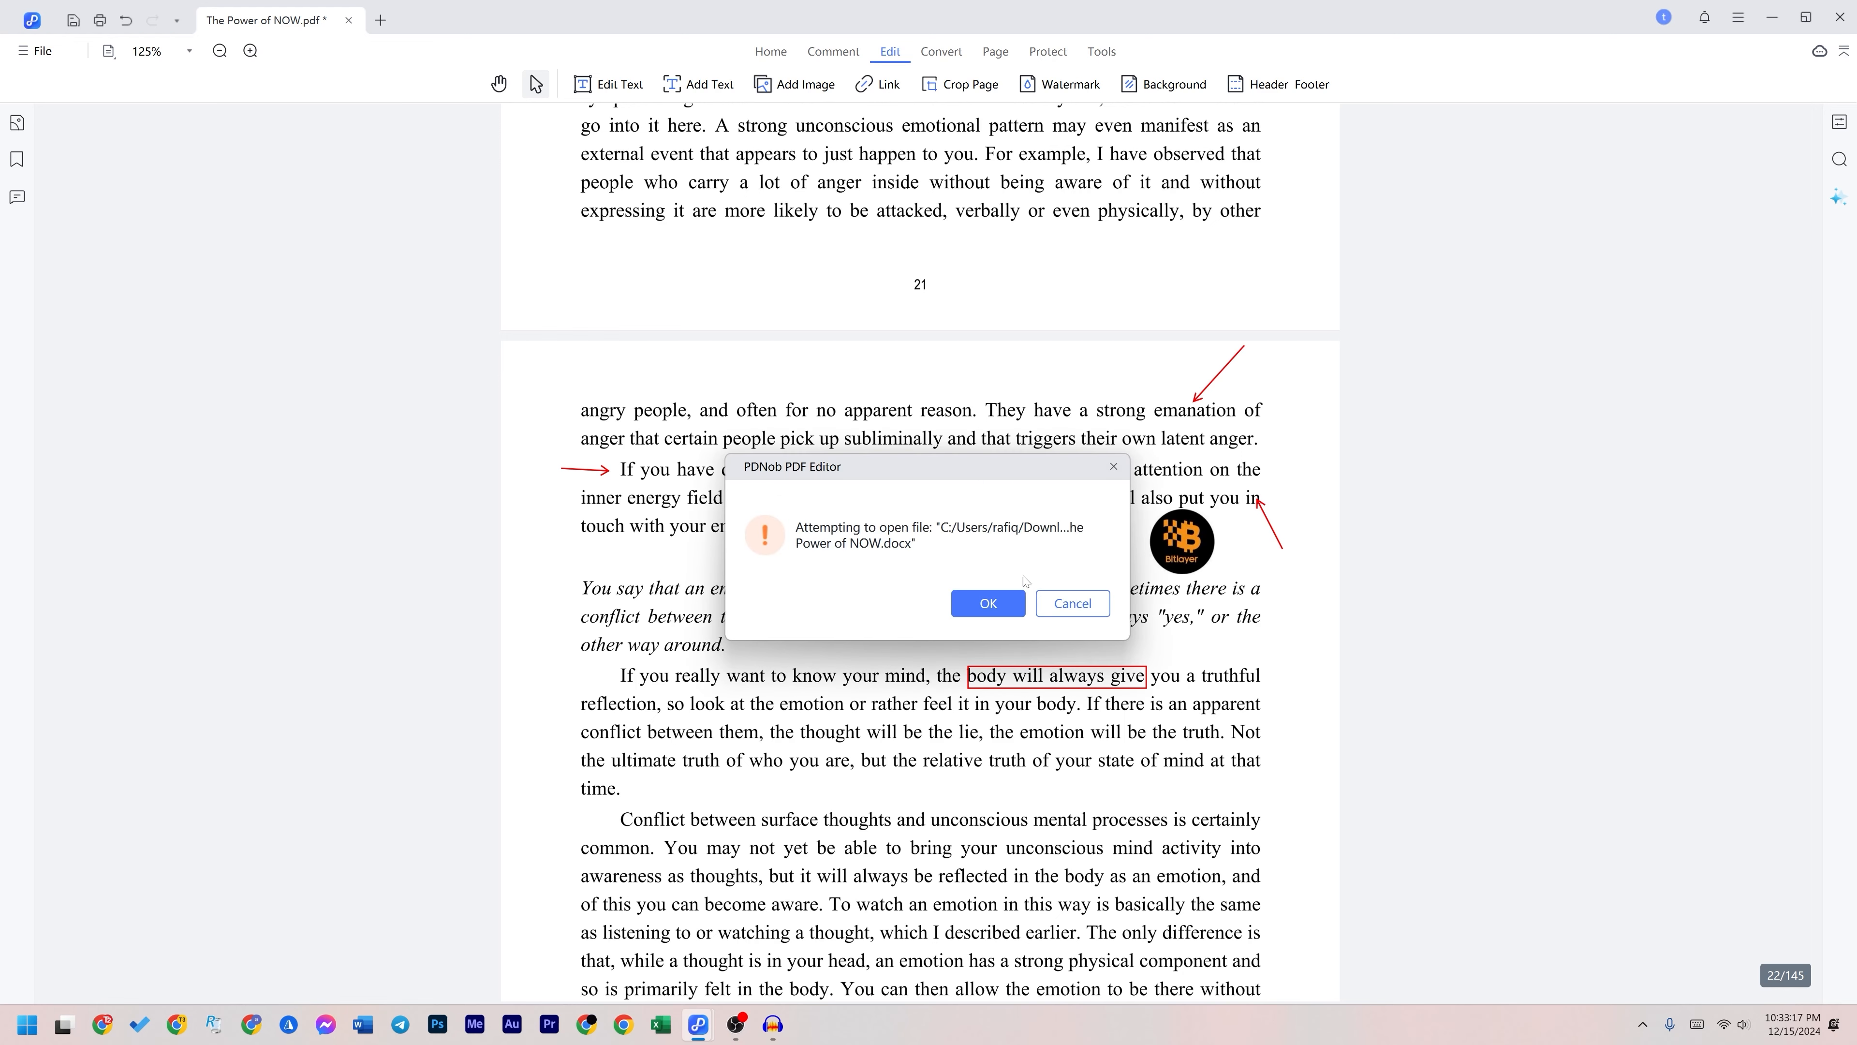
{"action": "left_click", "coordinate": [979, 599]}
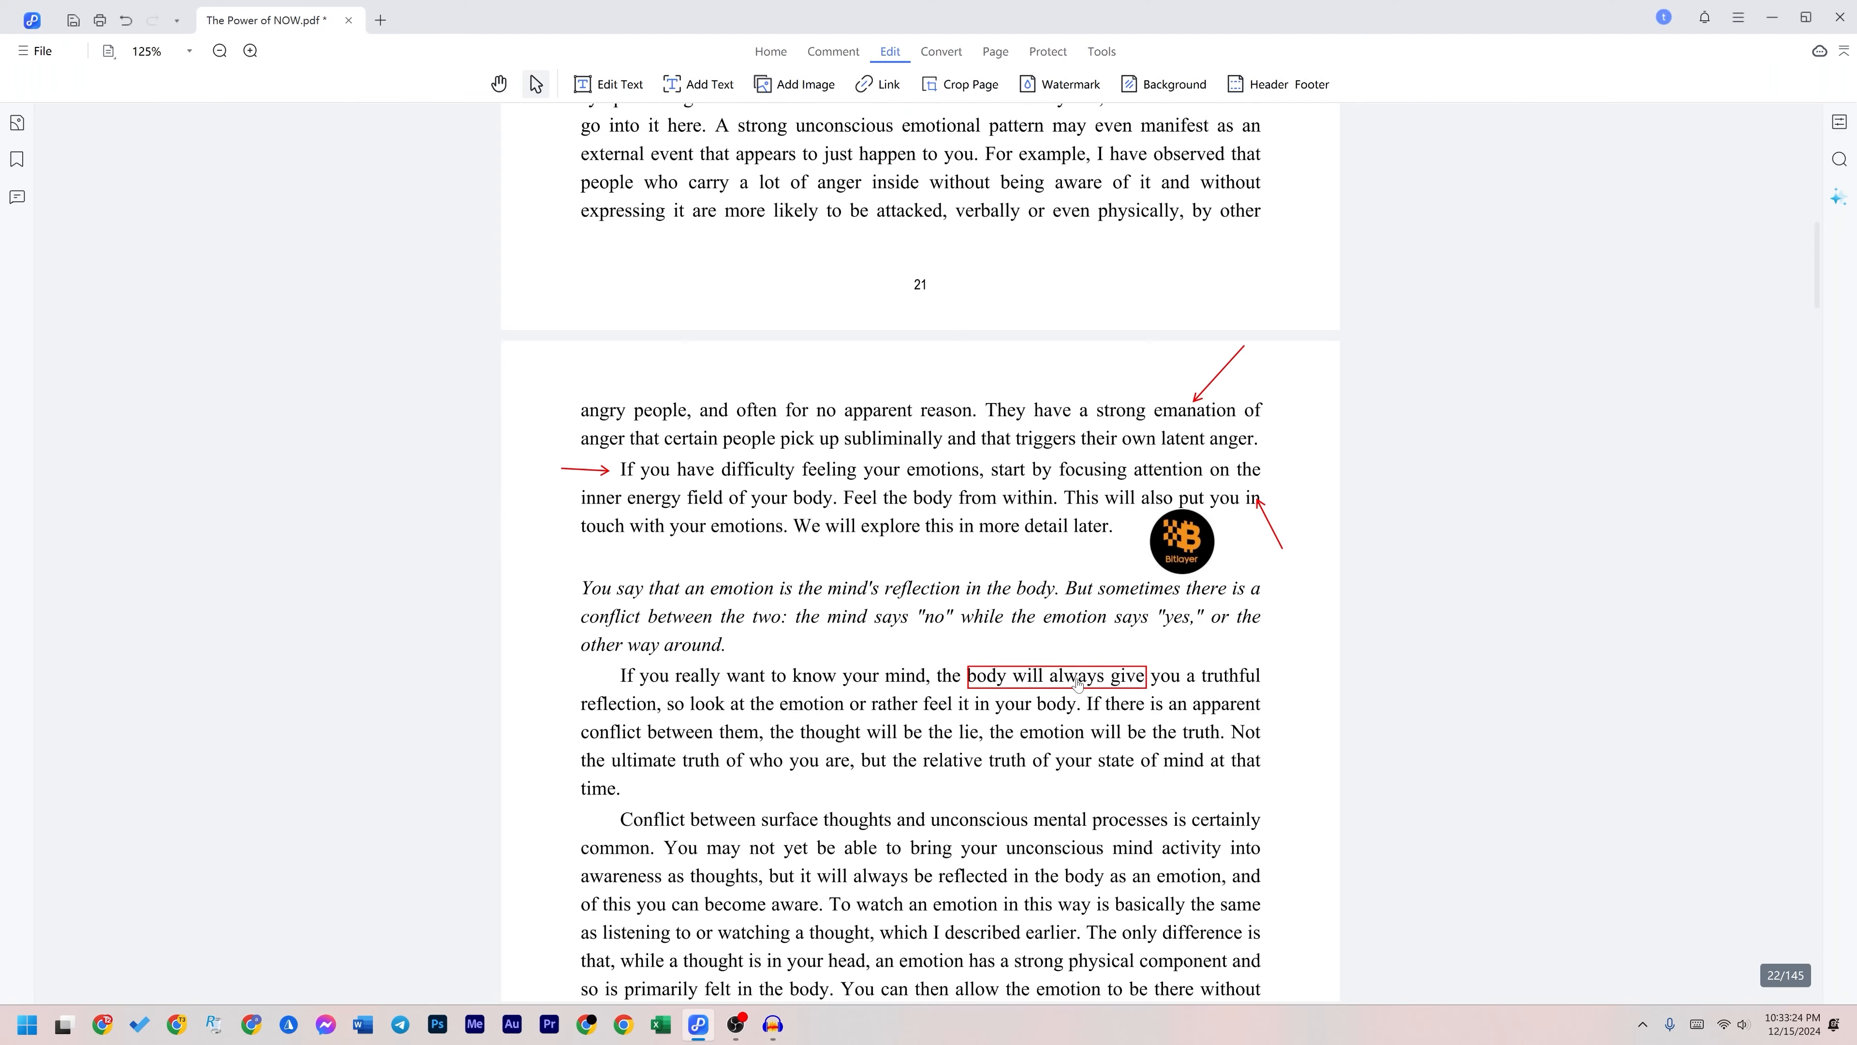
Step: View the Watermark options and the Header & Footer options without adding either to the document
{"action": "left_click", "coordinate": [1061, 84]}
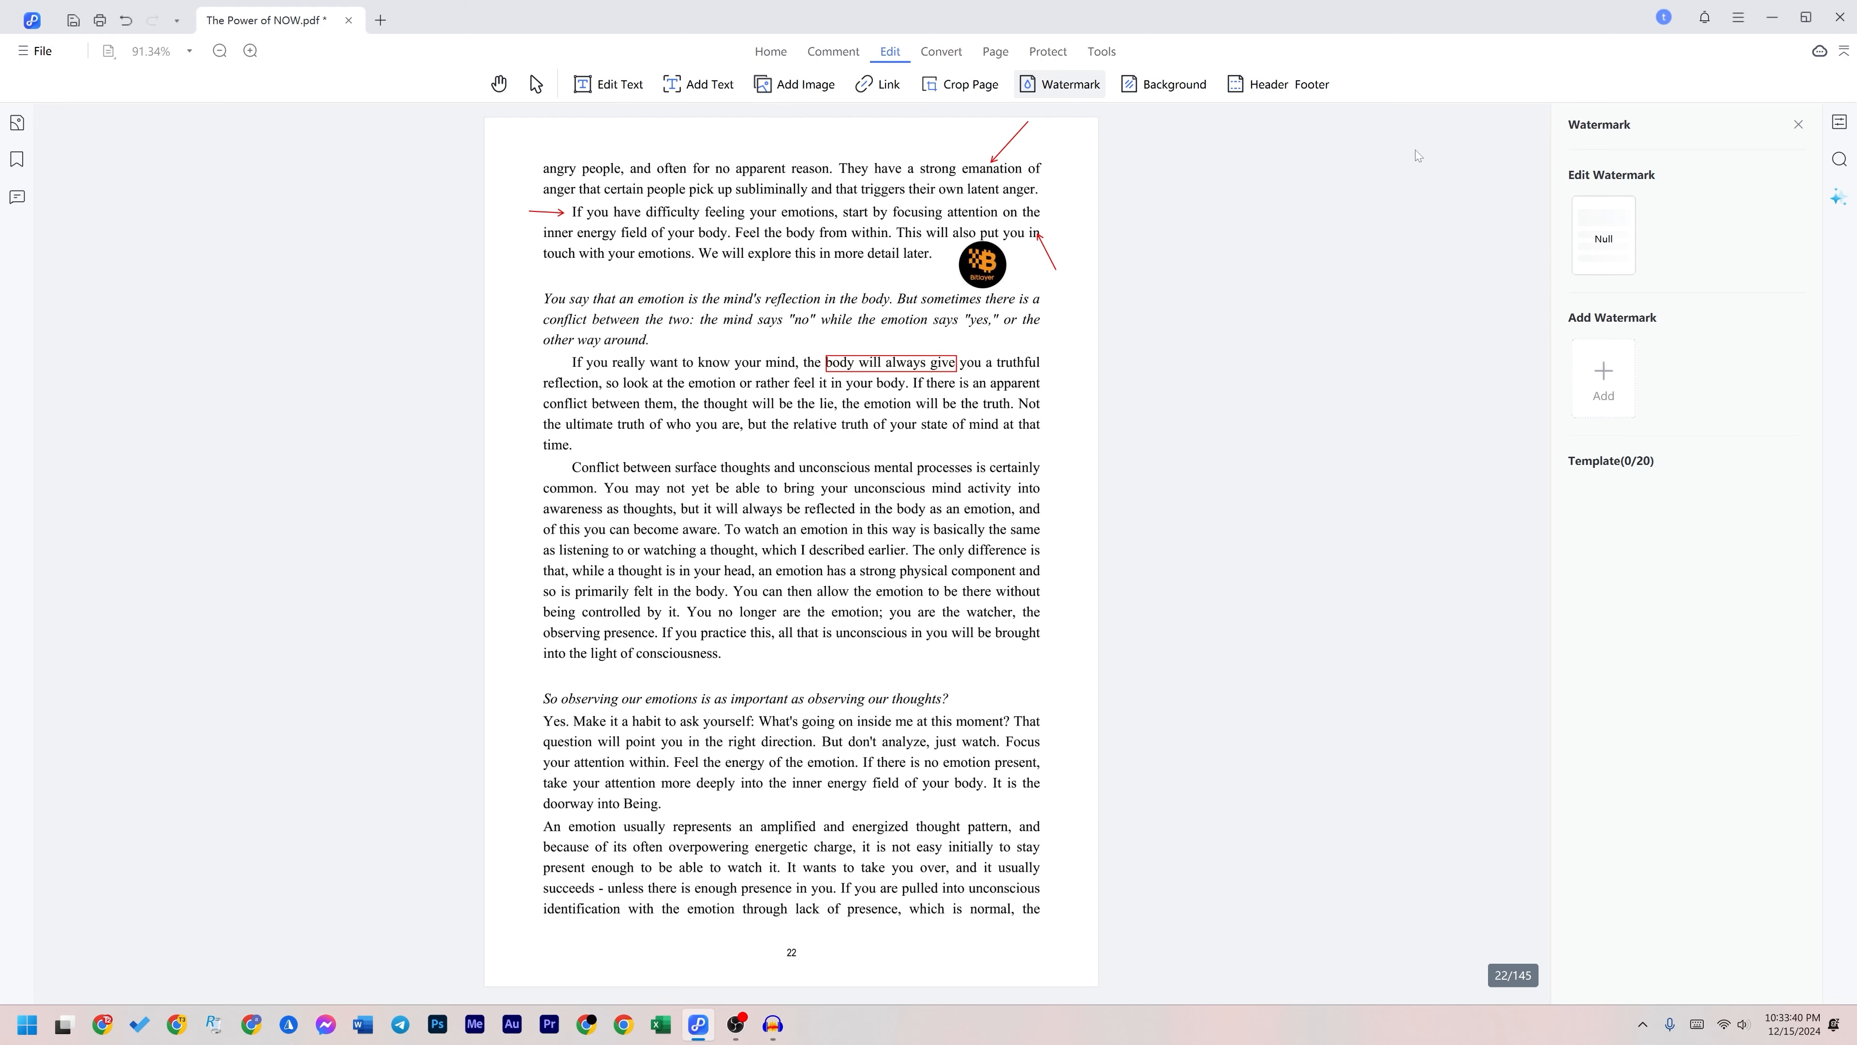
{"action": "left_click", "coordinate": [1280, 86]}
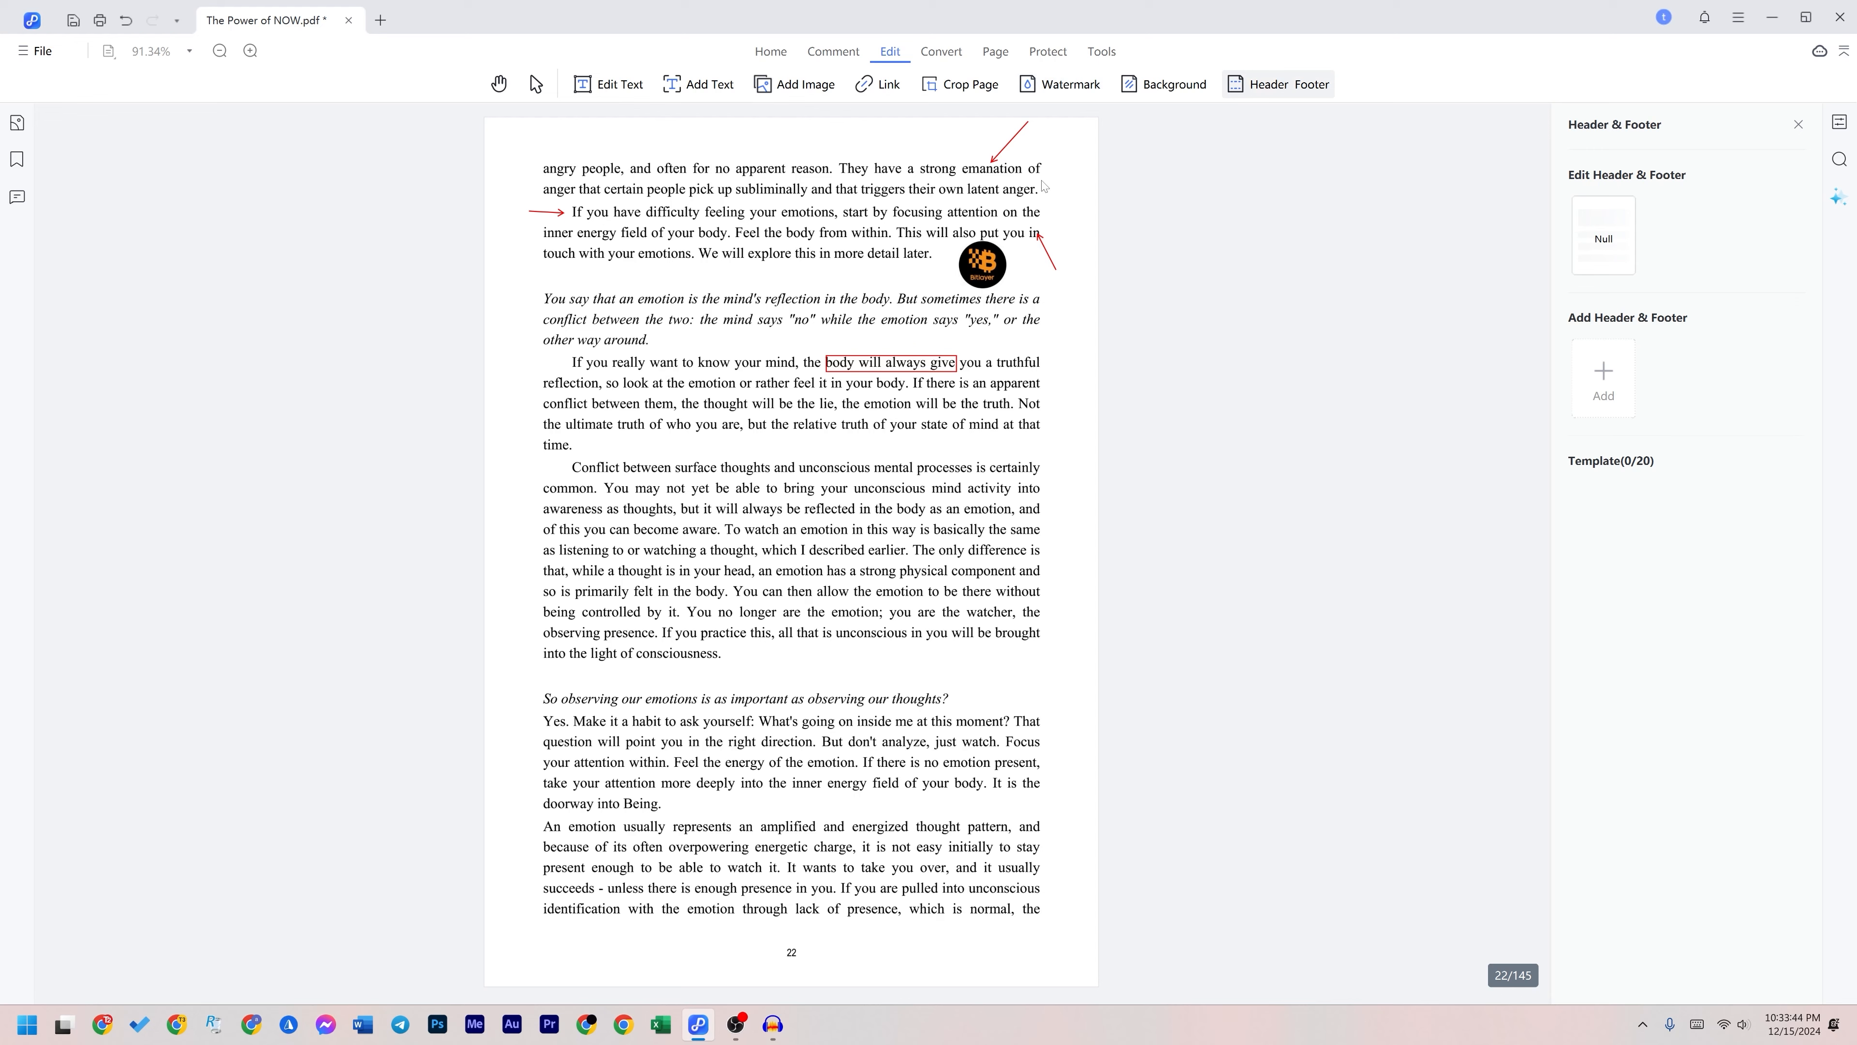
Step: Try a dusty-red page background, reset it to white, and view the file-based source option before closing Background without applying it
{"action": "left_click", "coordinate": [1163, 83]}
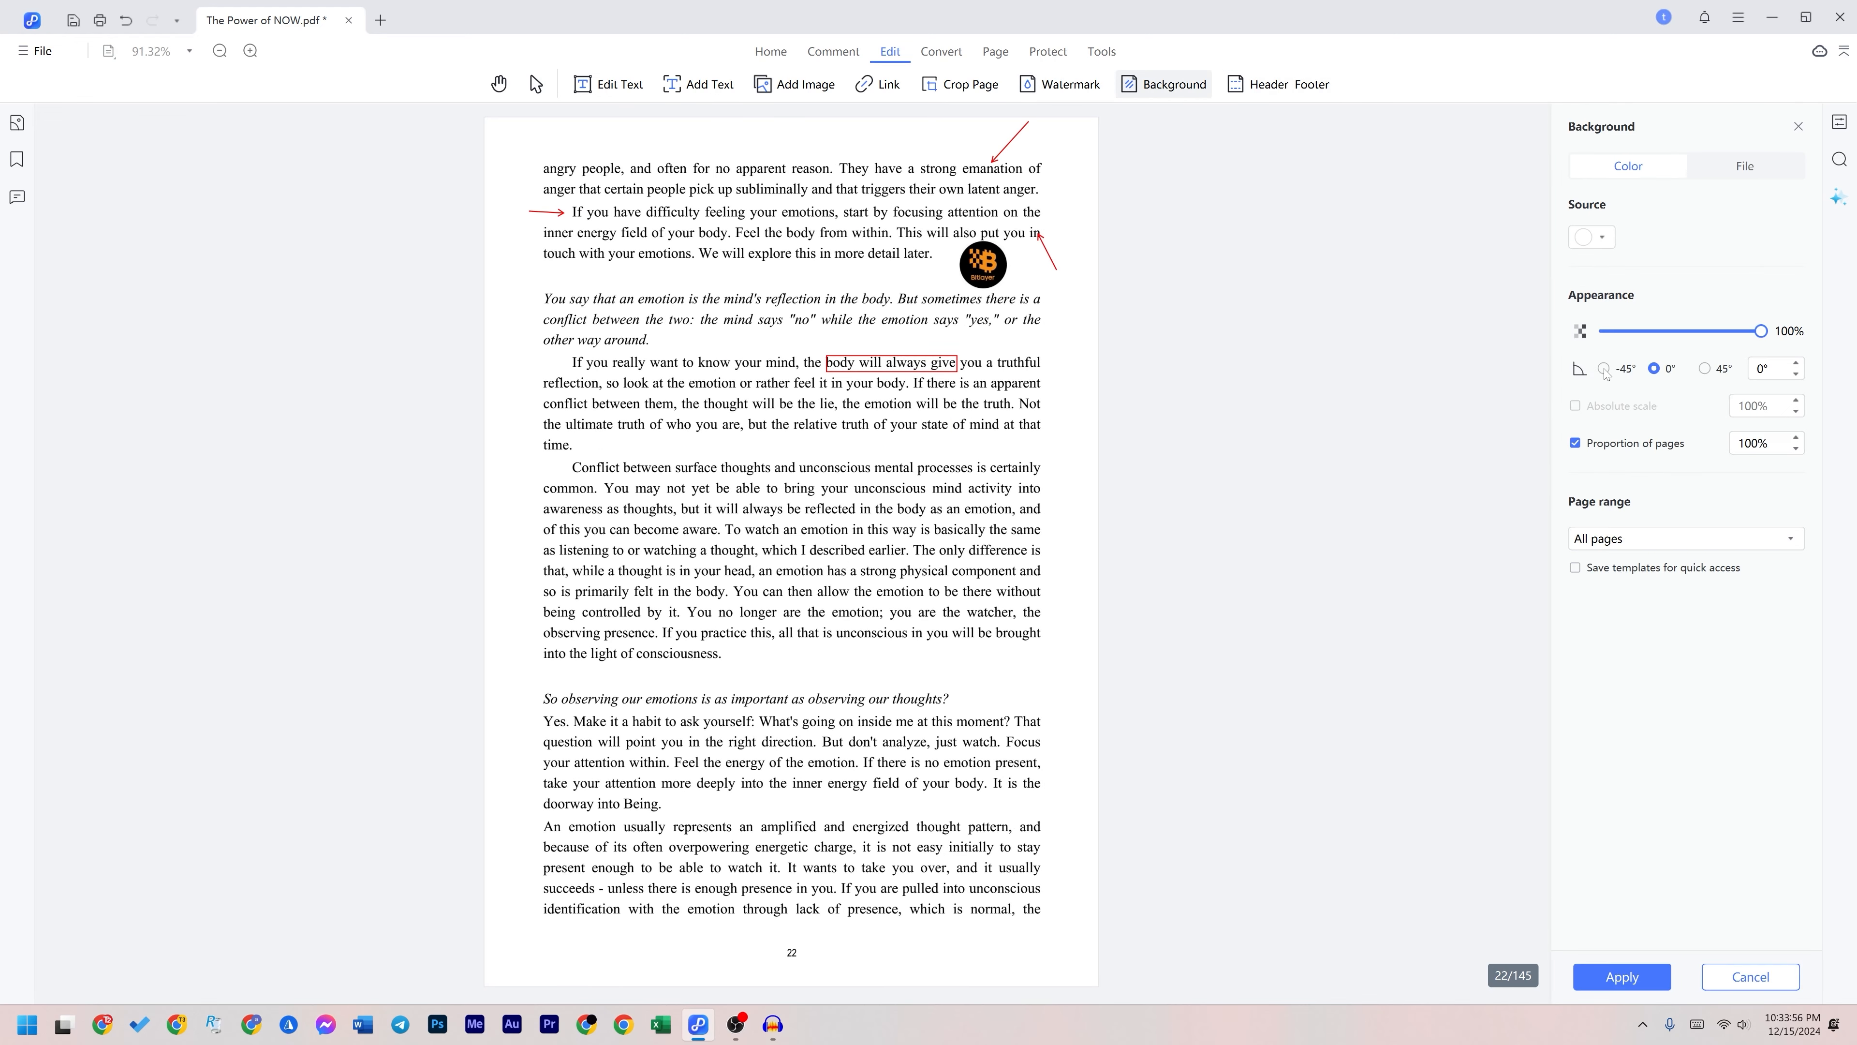
{"action": "left_click", "coordinate": [1747, 167]}
{"action": "left_click", "coordinate": [1634, 169]}
{"action": "left_click", "coordinate": [1601, 237]}
{"action": "left_click", "coordinate": [1689, 349]}
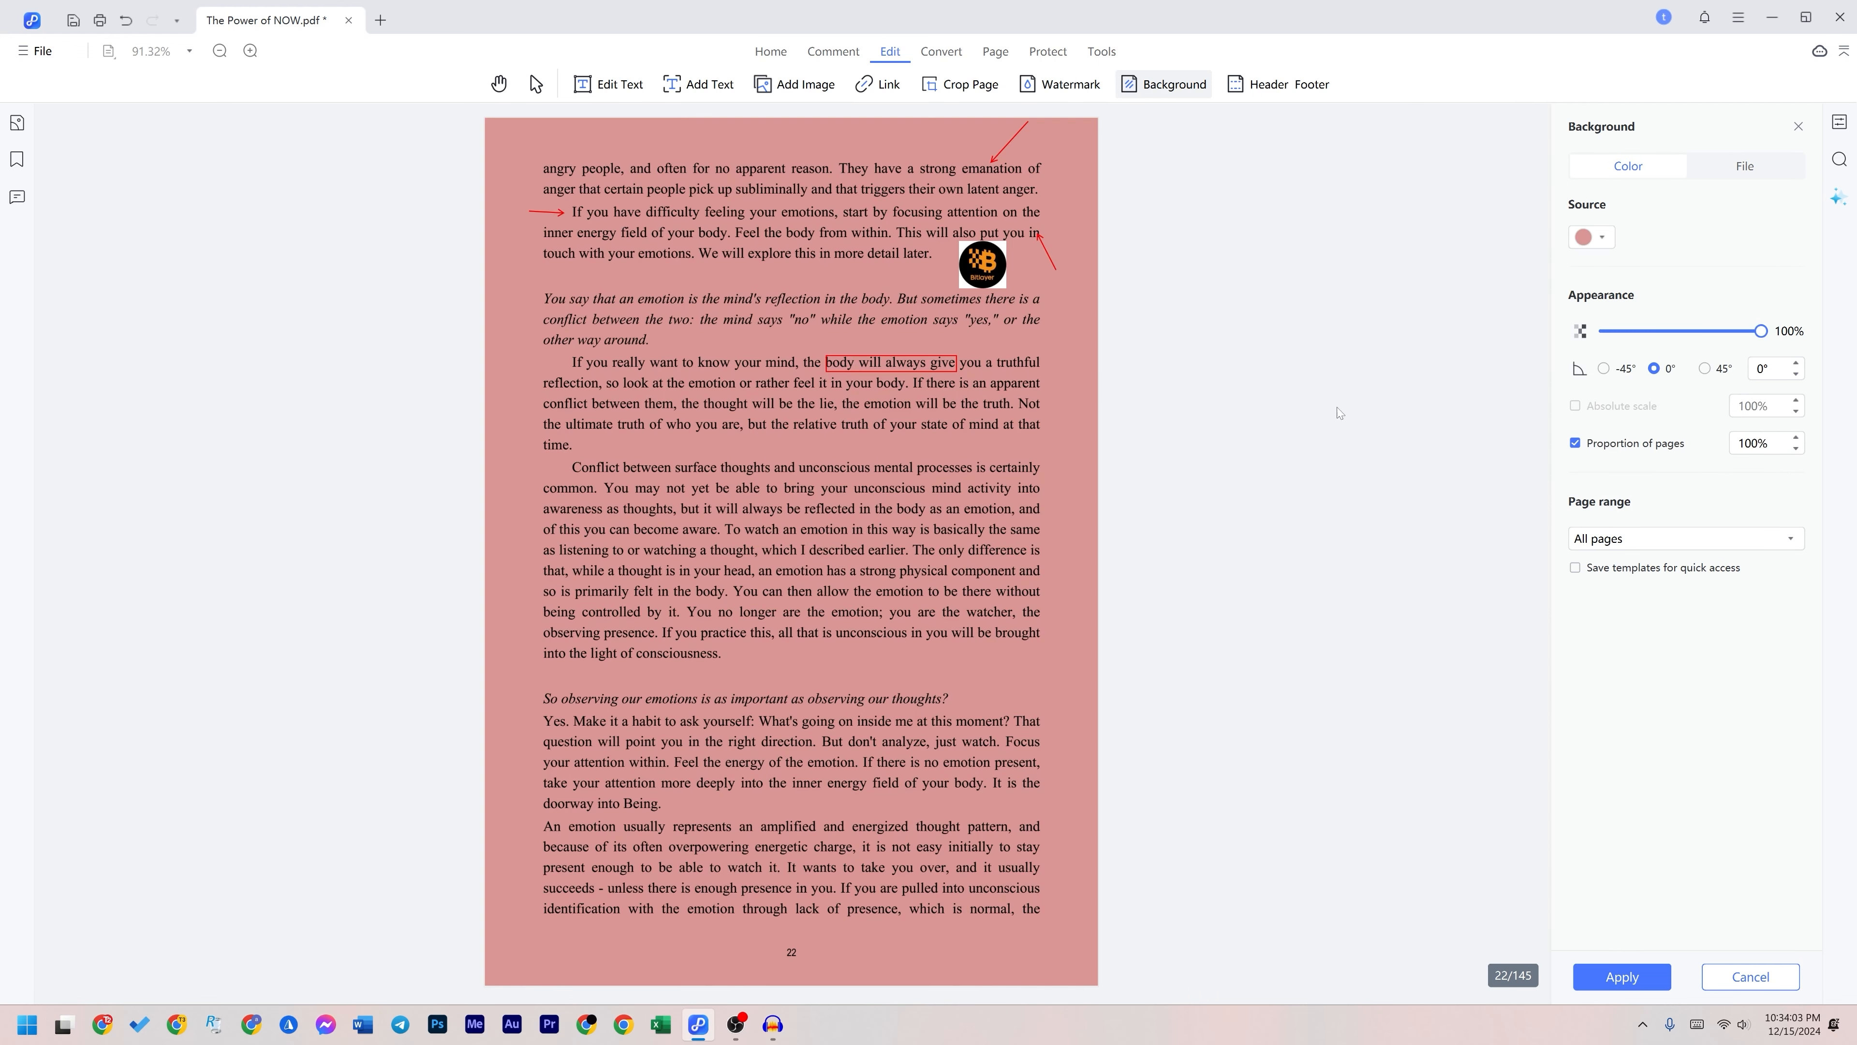
{"action": "left_click", "coordinate": [1601, 237]}
{"action": "left_click", "coordinate": [1588, 316]}
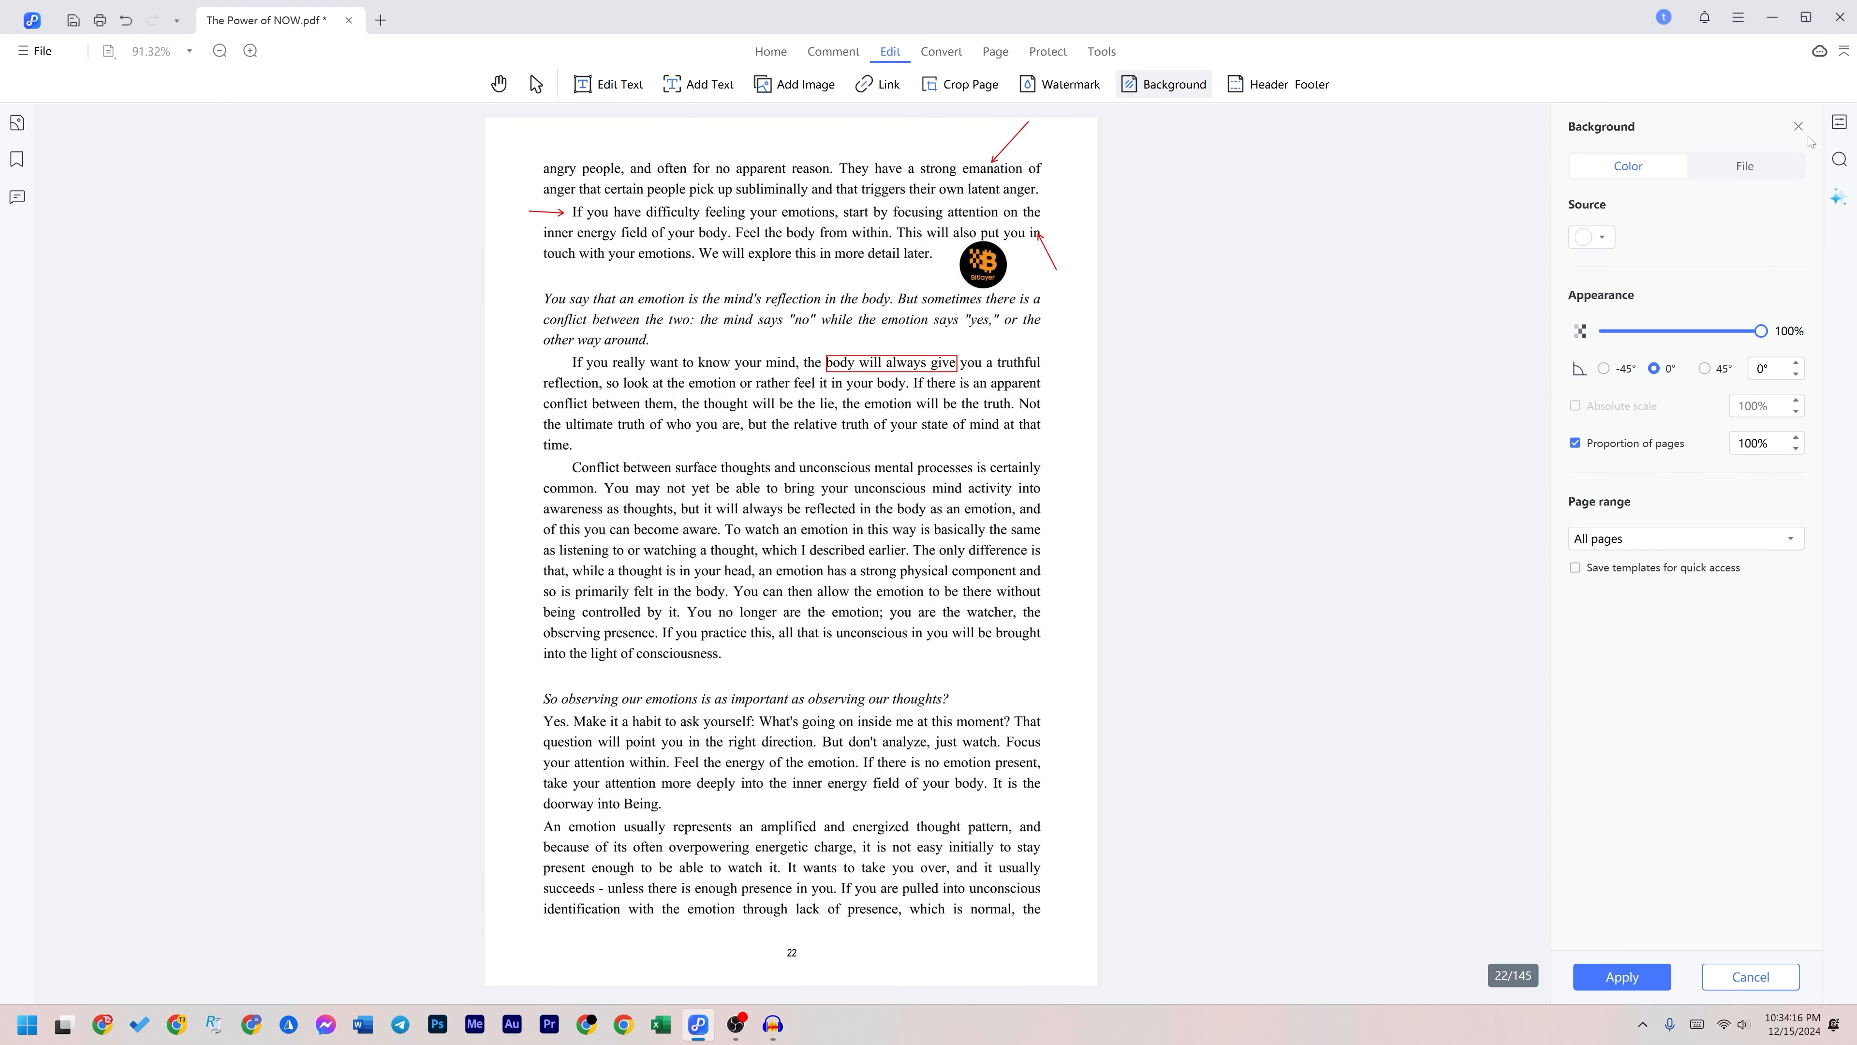
{"action": "left_click", "coordinate": [1752, 168]}
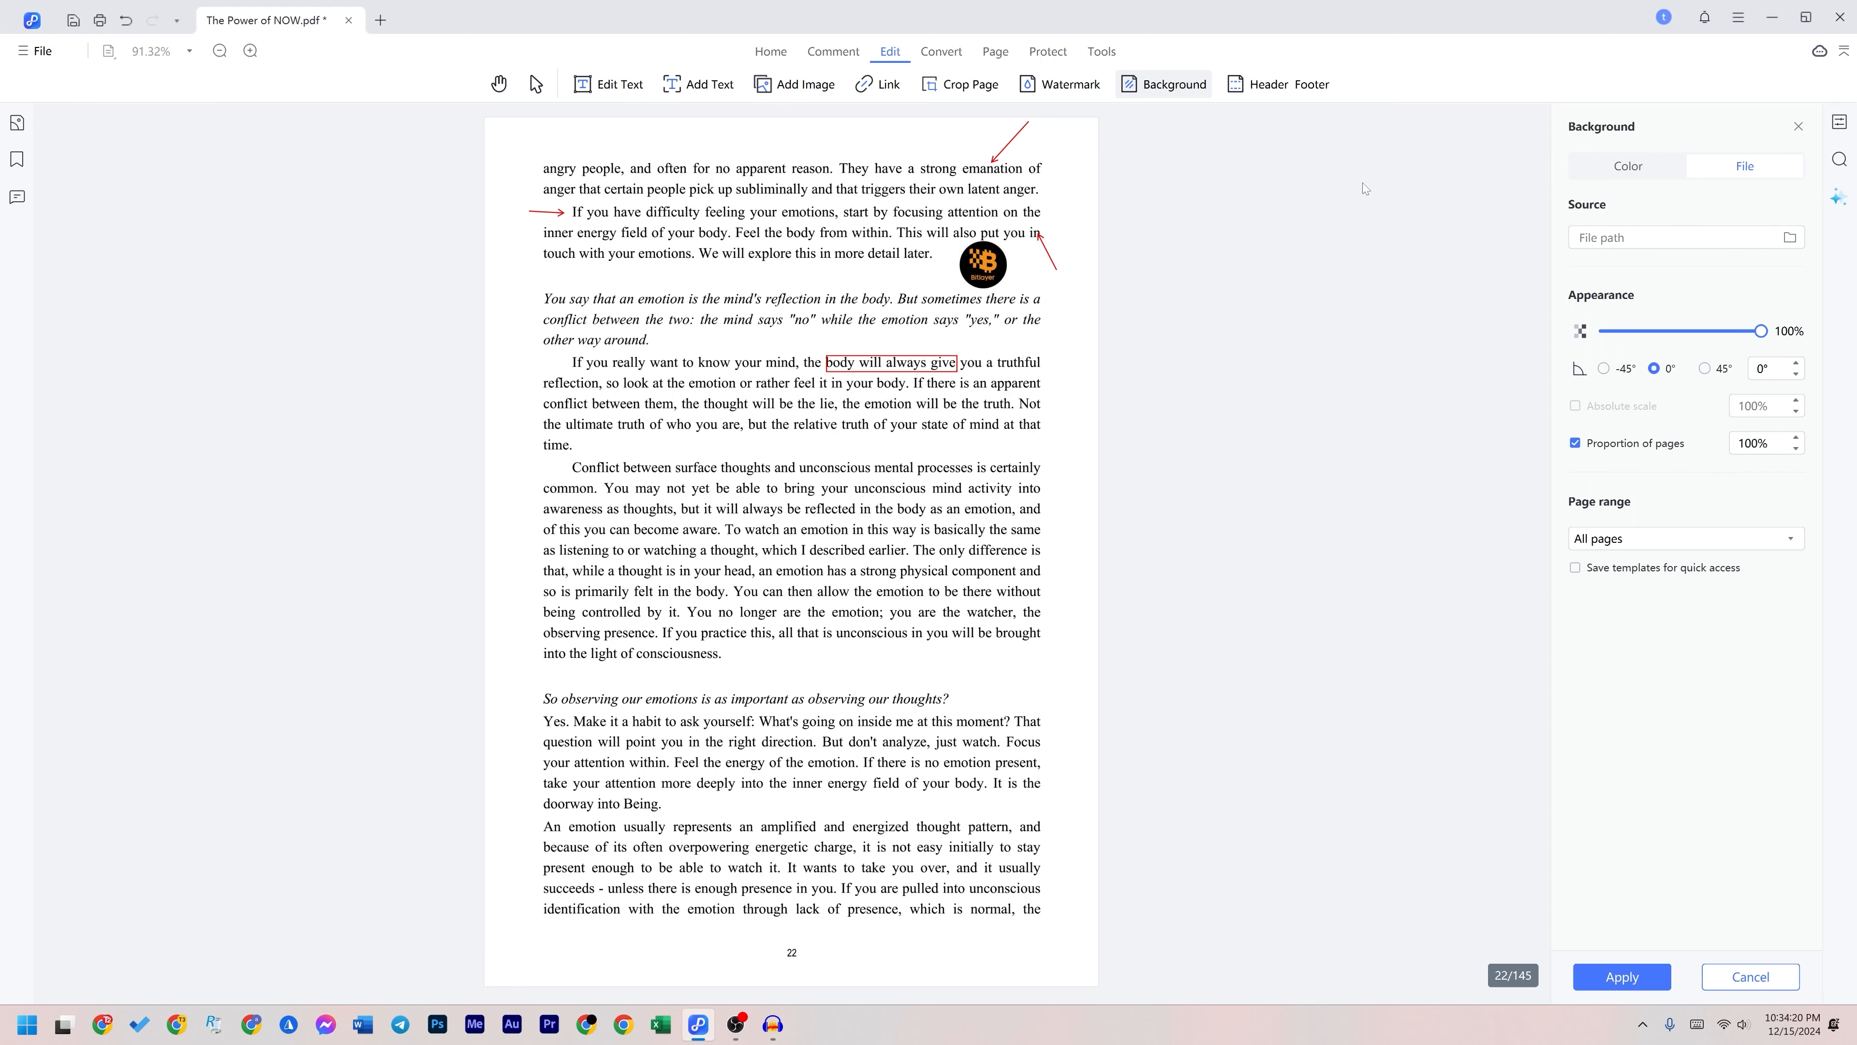
{"action": "left_click", "coordinate": [1798, 129]}
Step: View the page-organizing tools, and enable Set Open Password in the Encrypt settings without entering a password
{"action": "left_click", "coordinate": [996, 52]}
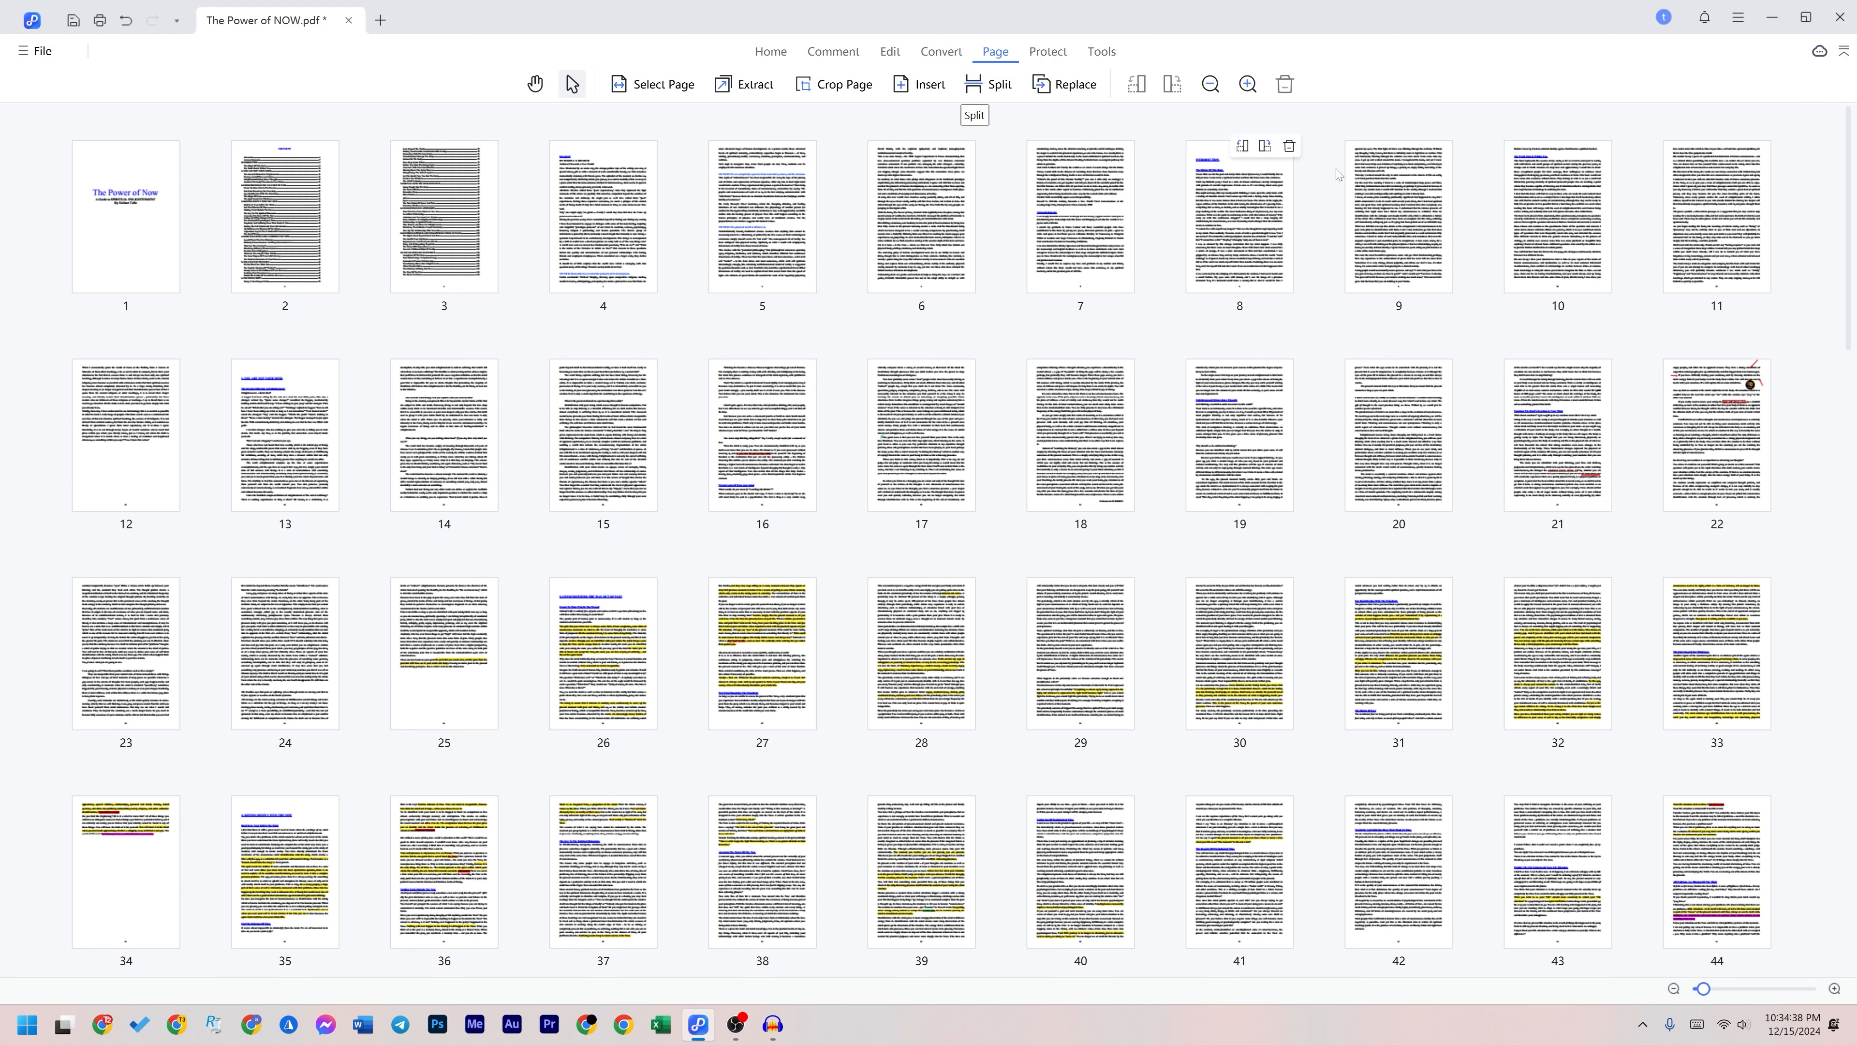
{"action": "left_click", "coordinate": [1050, 53]}
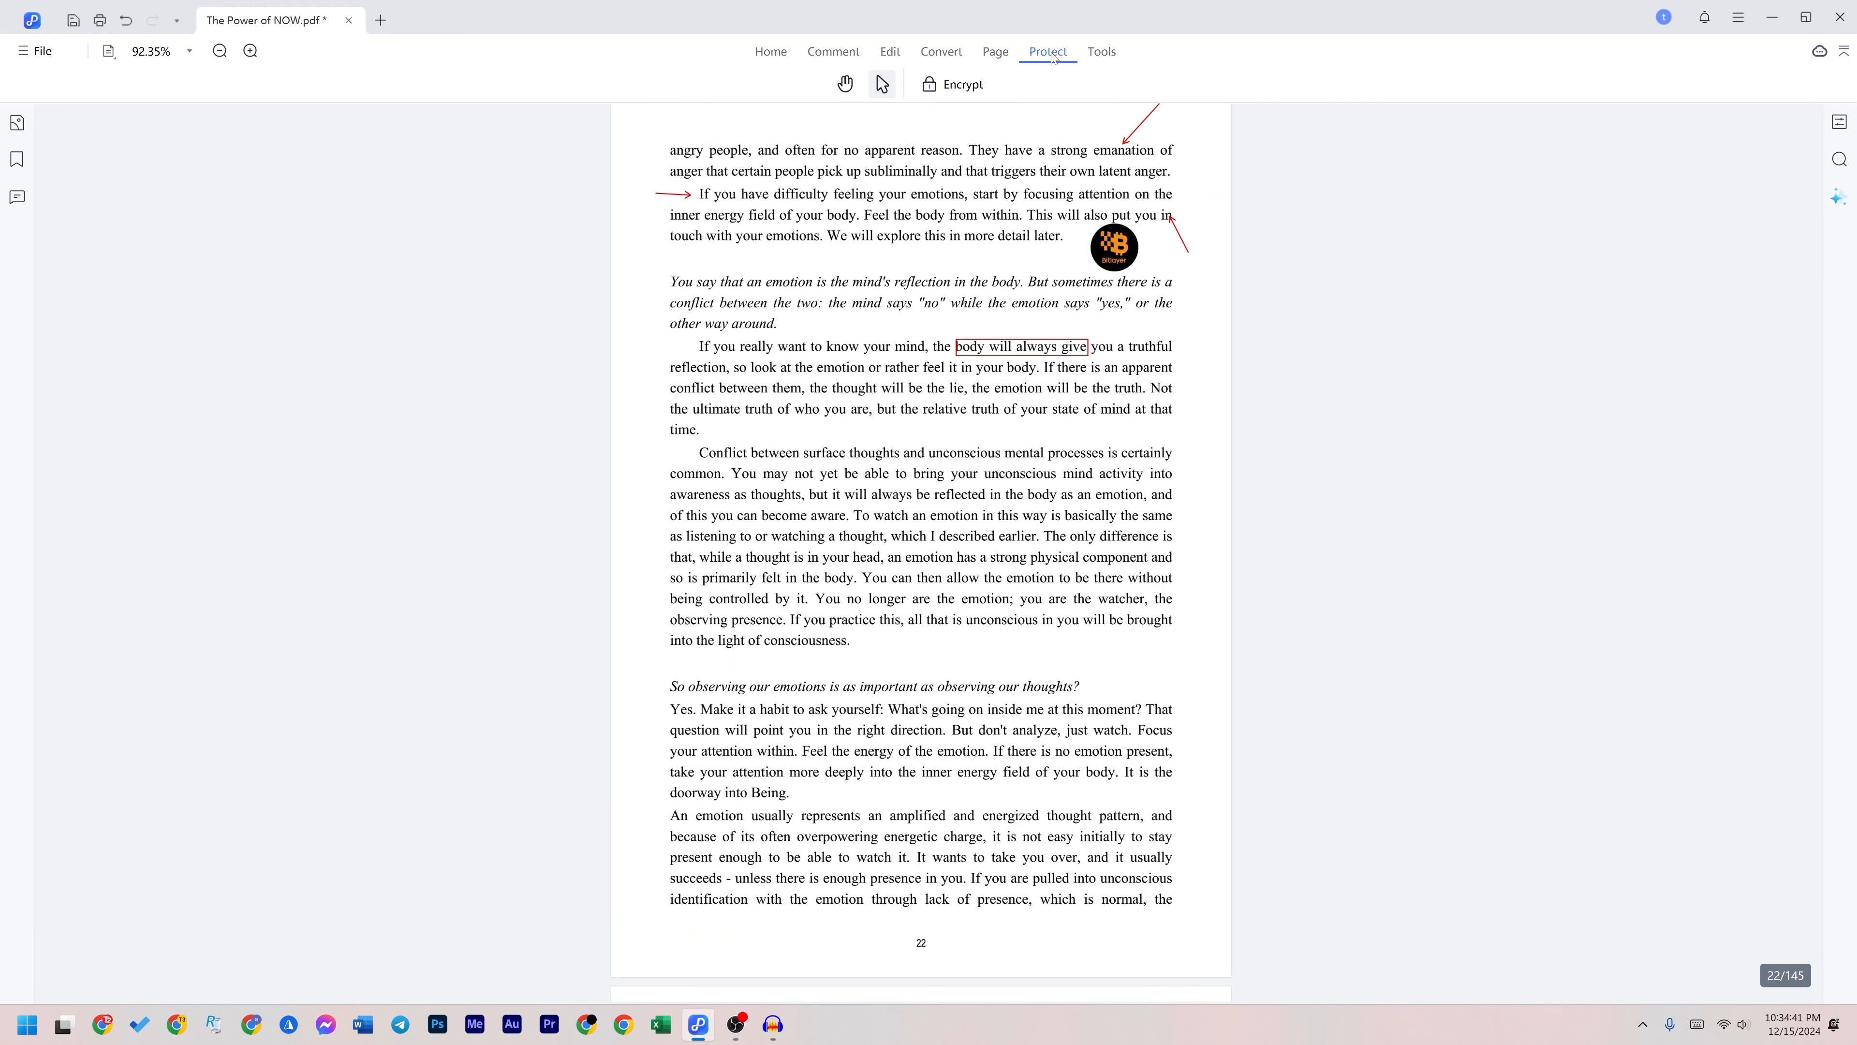
{"action": "left_click", "coordinate": [963, 85]}
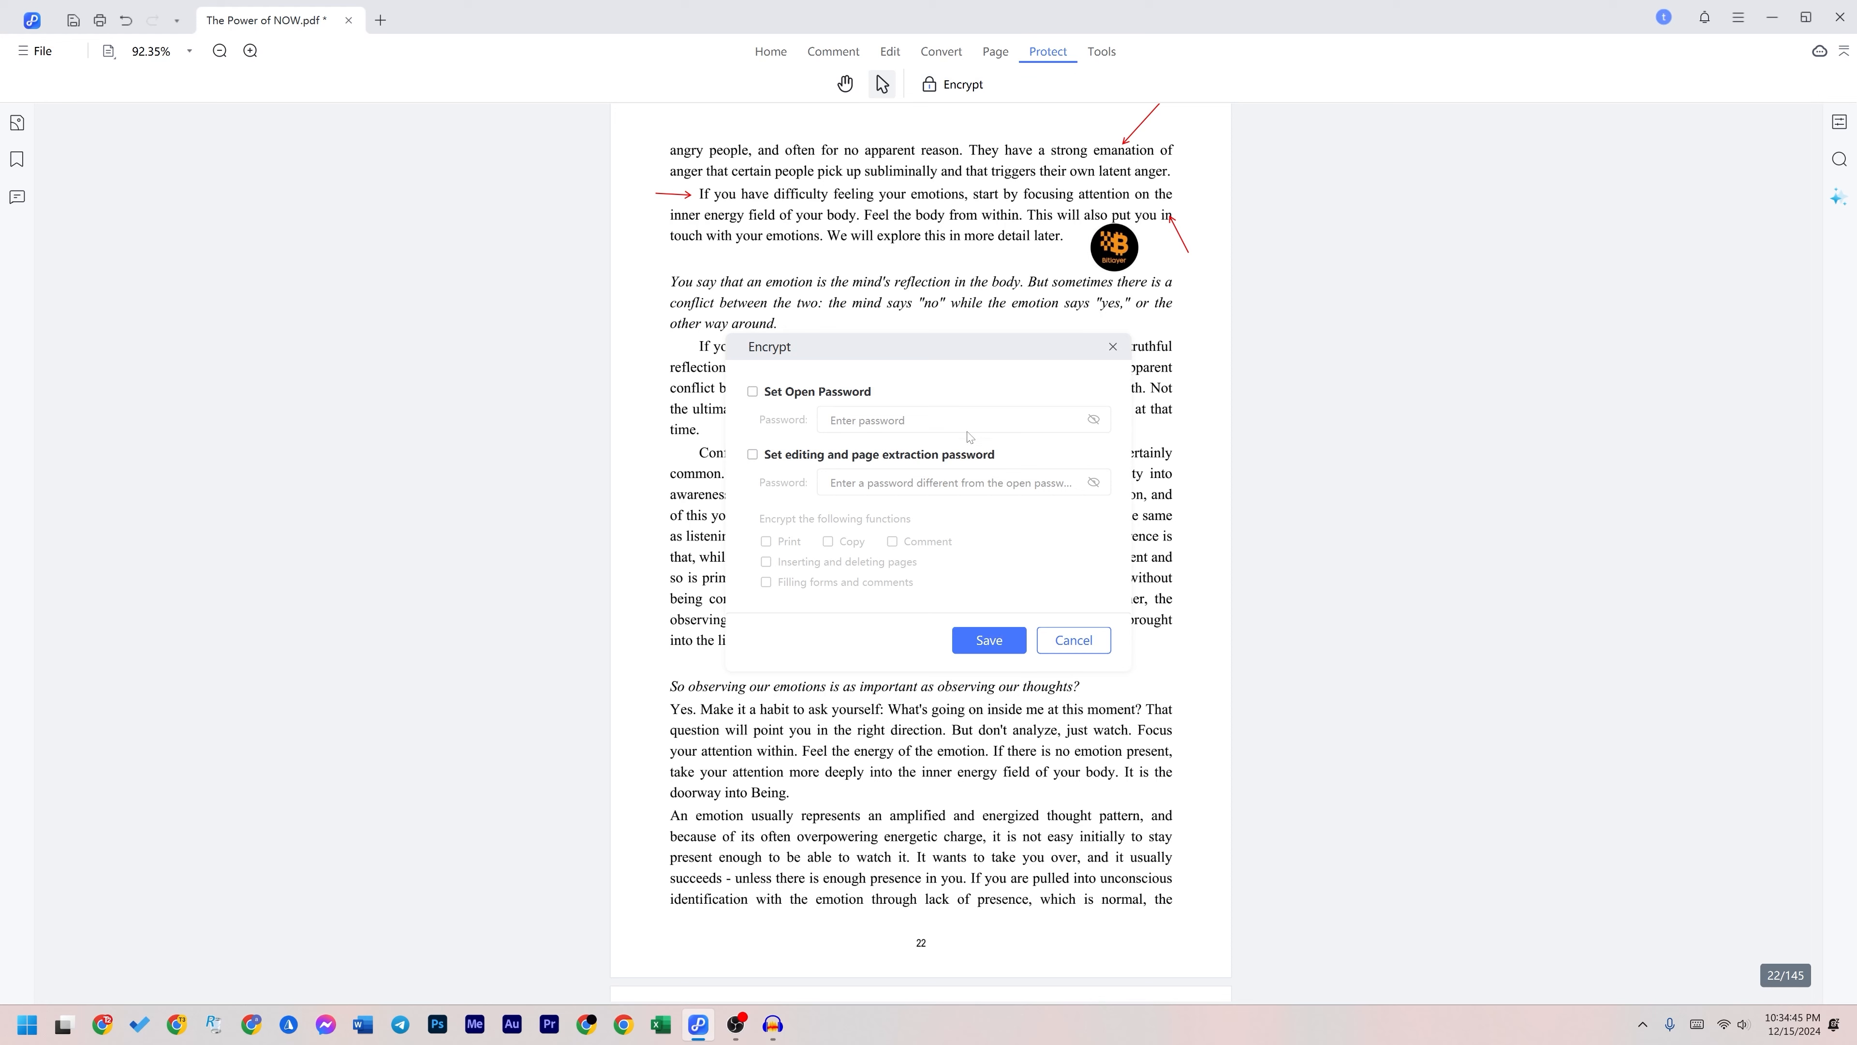
{"action": "left_click", "coordinate": [753, 392]}
{"action": "left_click", "coordinate": [889, 418]}
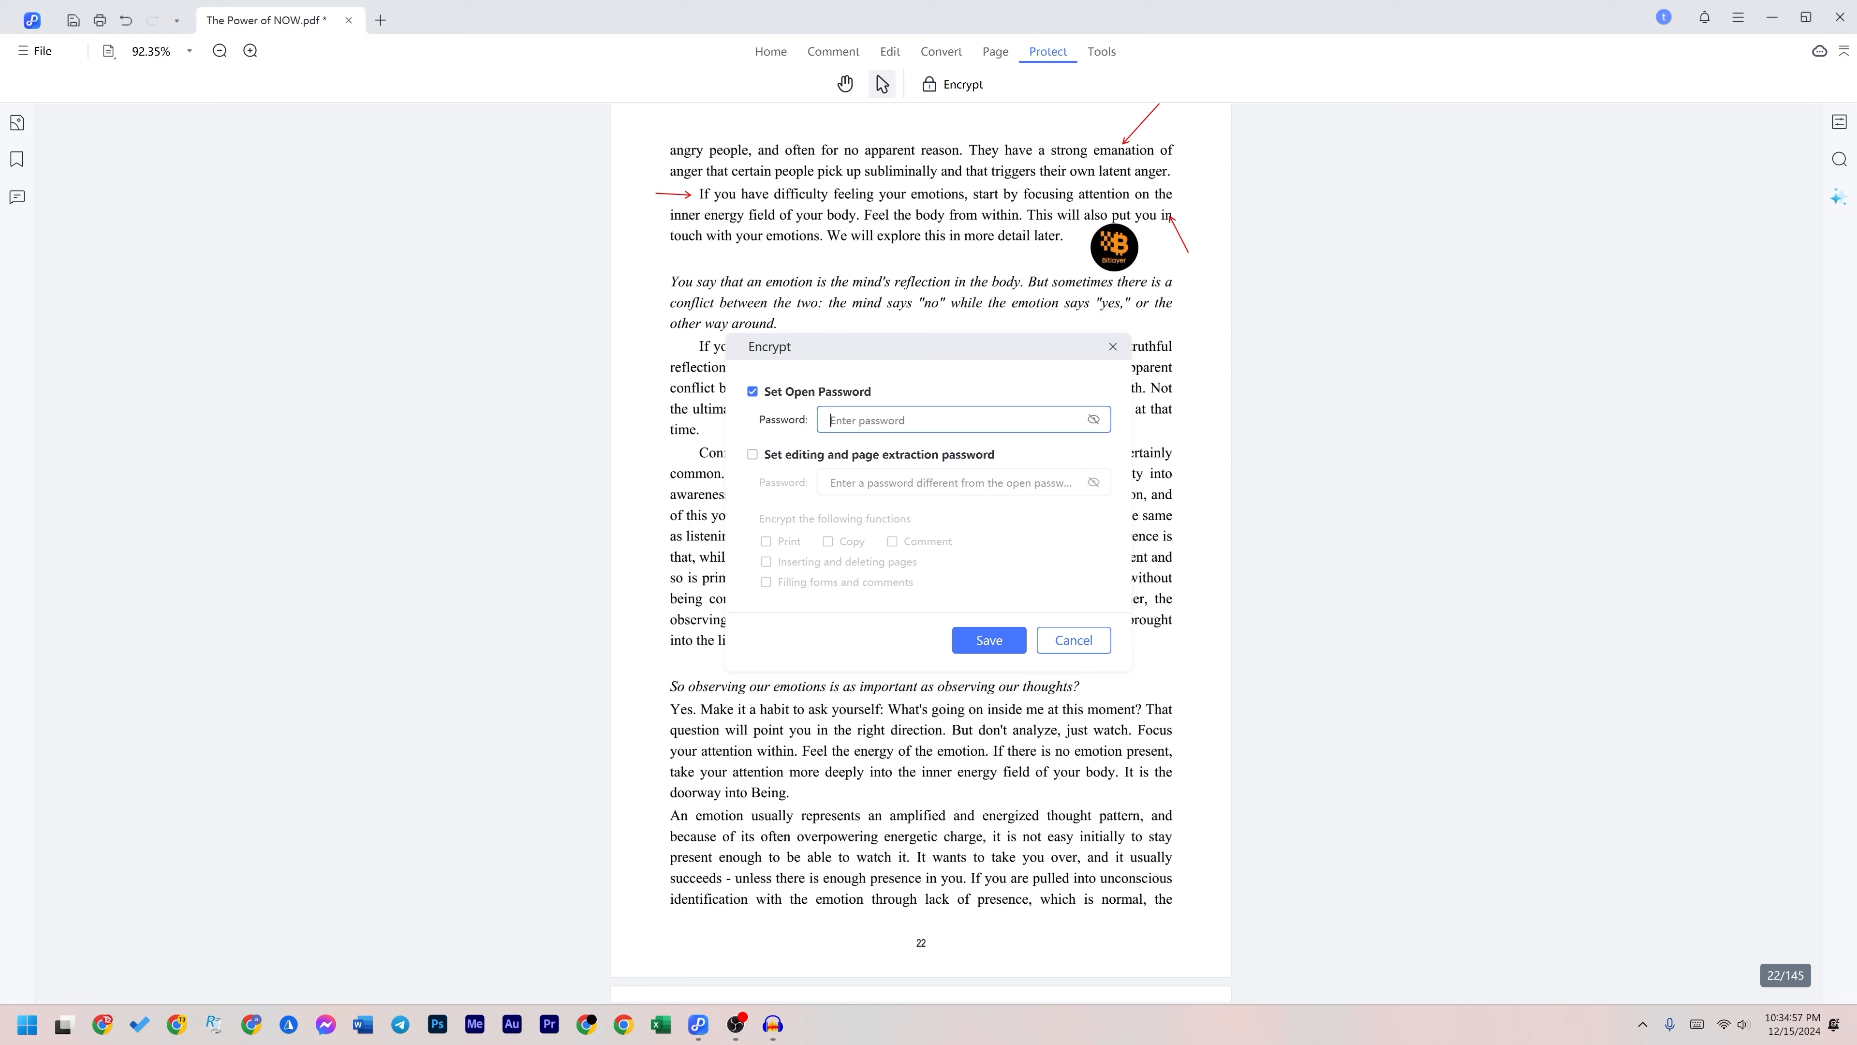
Step: Try the editing and page extraction password option with its Print, Copy, Comment, page and form restrictions, and cancel the encryption
{"action": "left_click", "coordinate": [752, 454]}
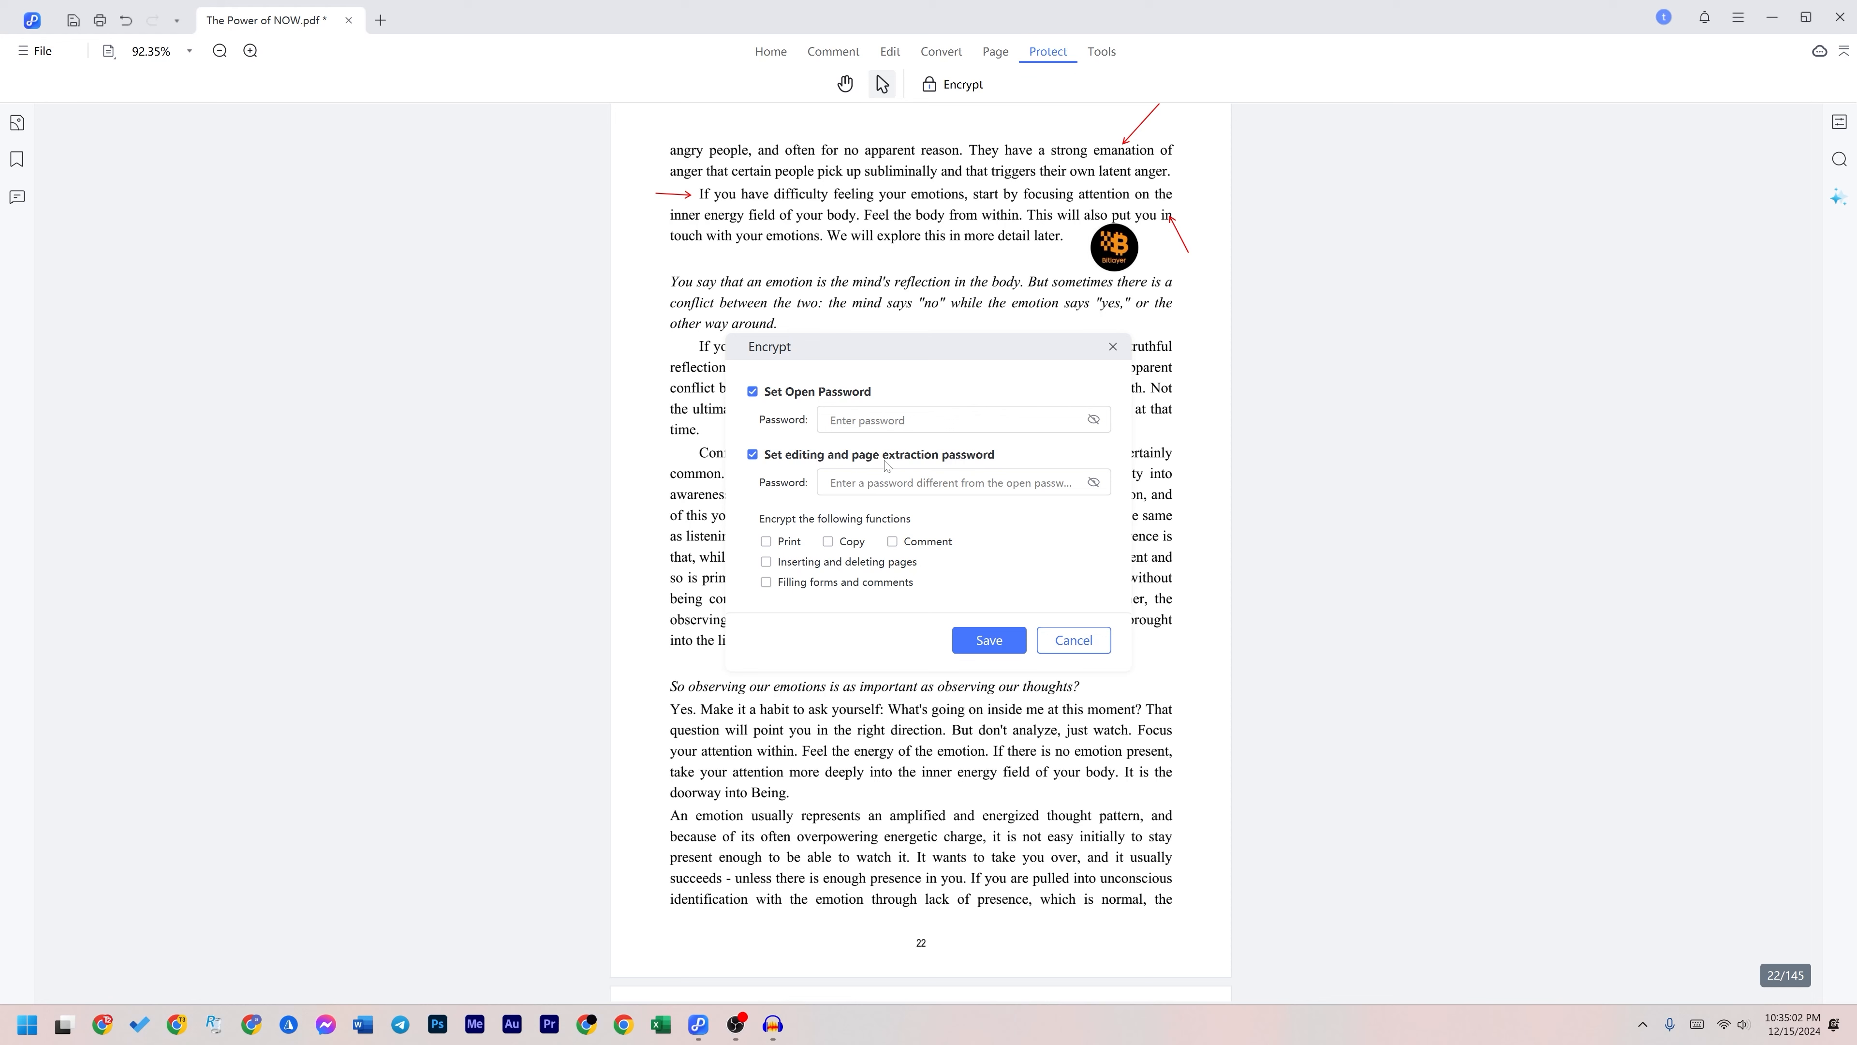
{"action": "left_click", "coordinate": [766, 543]}
{"action": "left_click", "coordinate": [766, 542]}
{"action": "left_click", "coordinate": [828, 542]}
{"action": "left_click", "coordinate": [828, 545]}
{"action": "left_click", "coordinate": [766, 542]}
{"action": "left_click", "coordinate": [829, 541]}
{"action": "left_click", "coordinate": [893, 541]}
{"action": "left_click", "coordinate": [780, 565]}
{"action": "left_click", "coordinate": [780, 582]}
{"action": "left_click", "coordinate": [752, 454]}
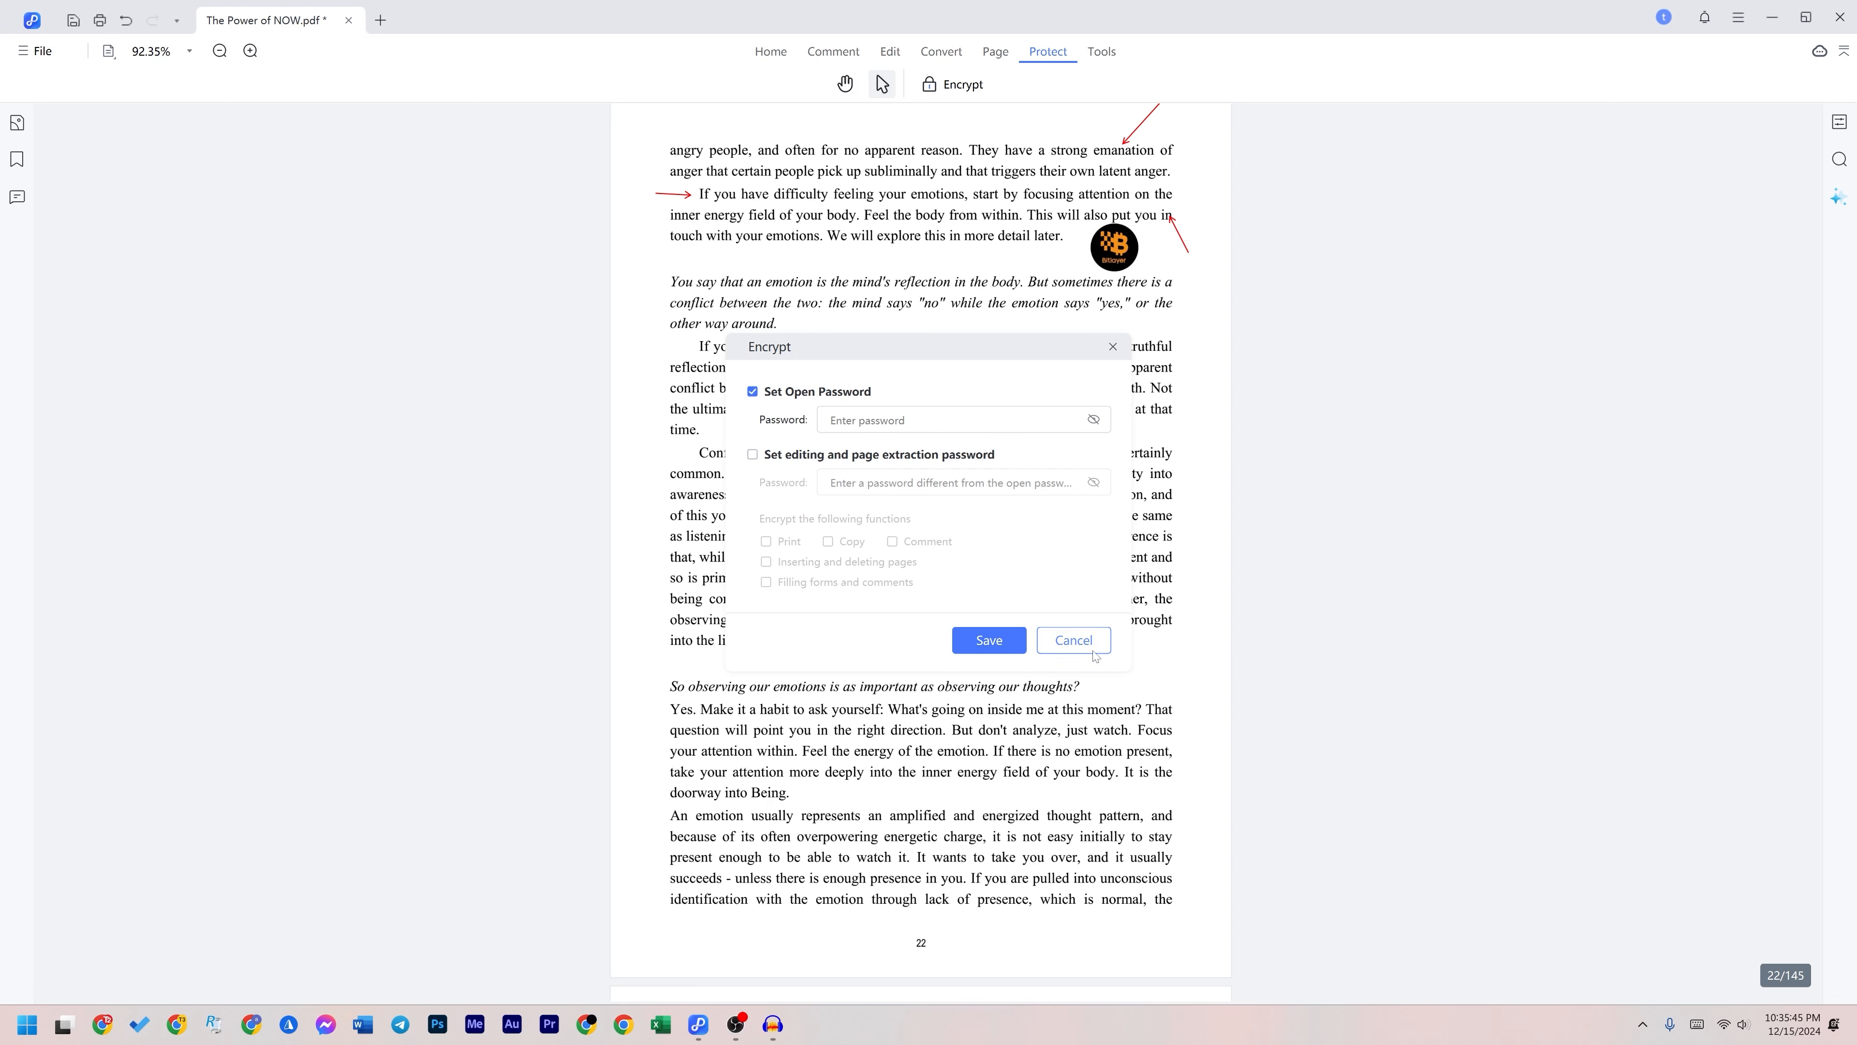
{"action": "left_click", "coordinate": [1073, 639]}
Step: Open ROBINSON CRUSOE.pdf in a new tab and look through its scanned pages around "My first sea journey"
{"action": "left_click", "coordinate": [1101, 51]}
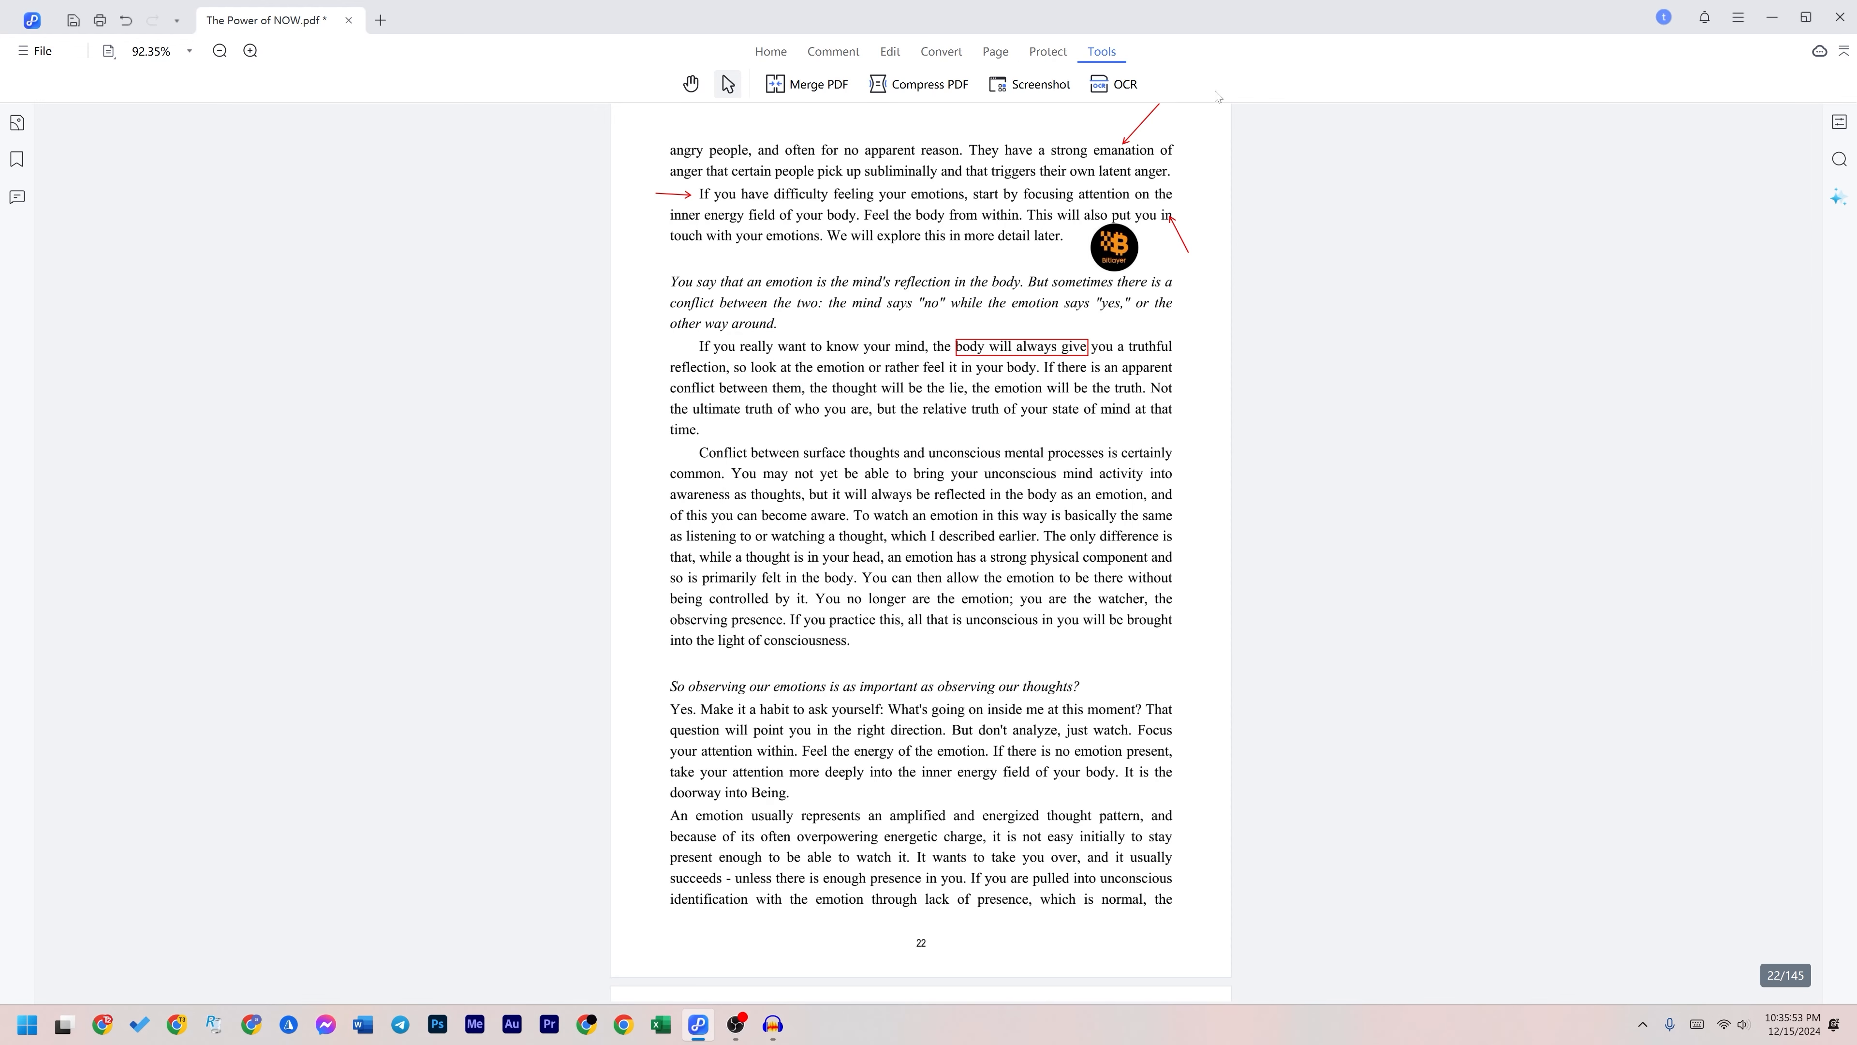
{"action": "left_click", "coordinate": [380, 21]}
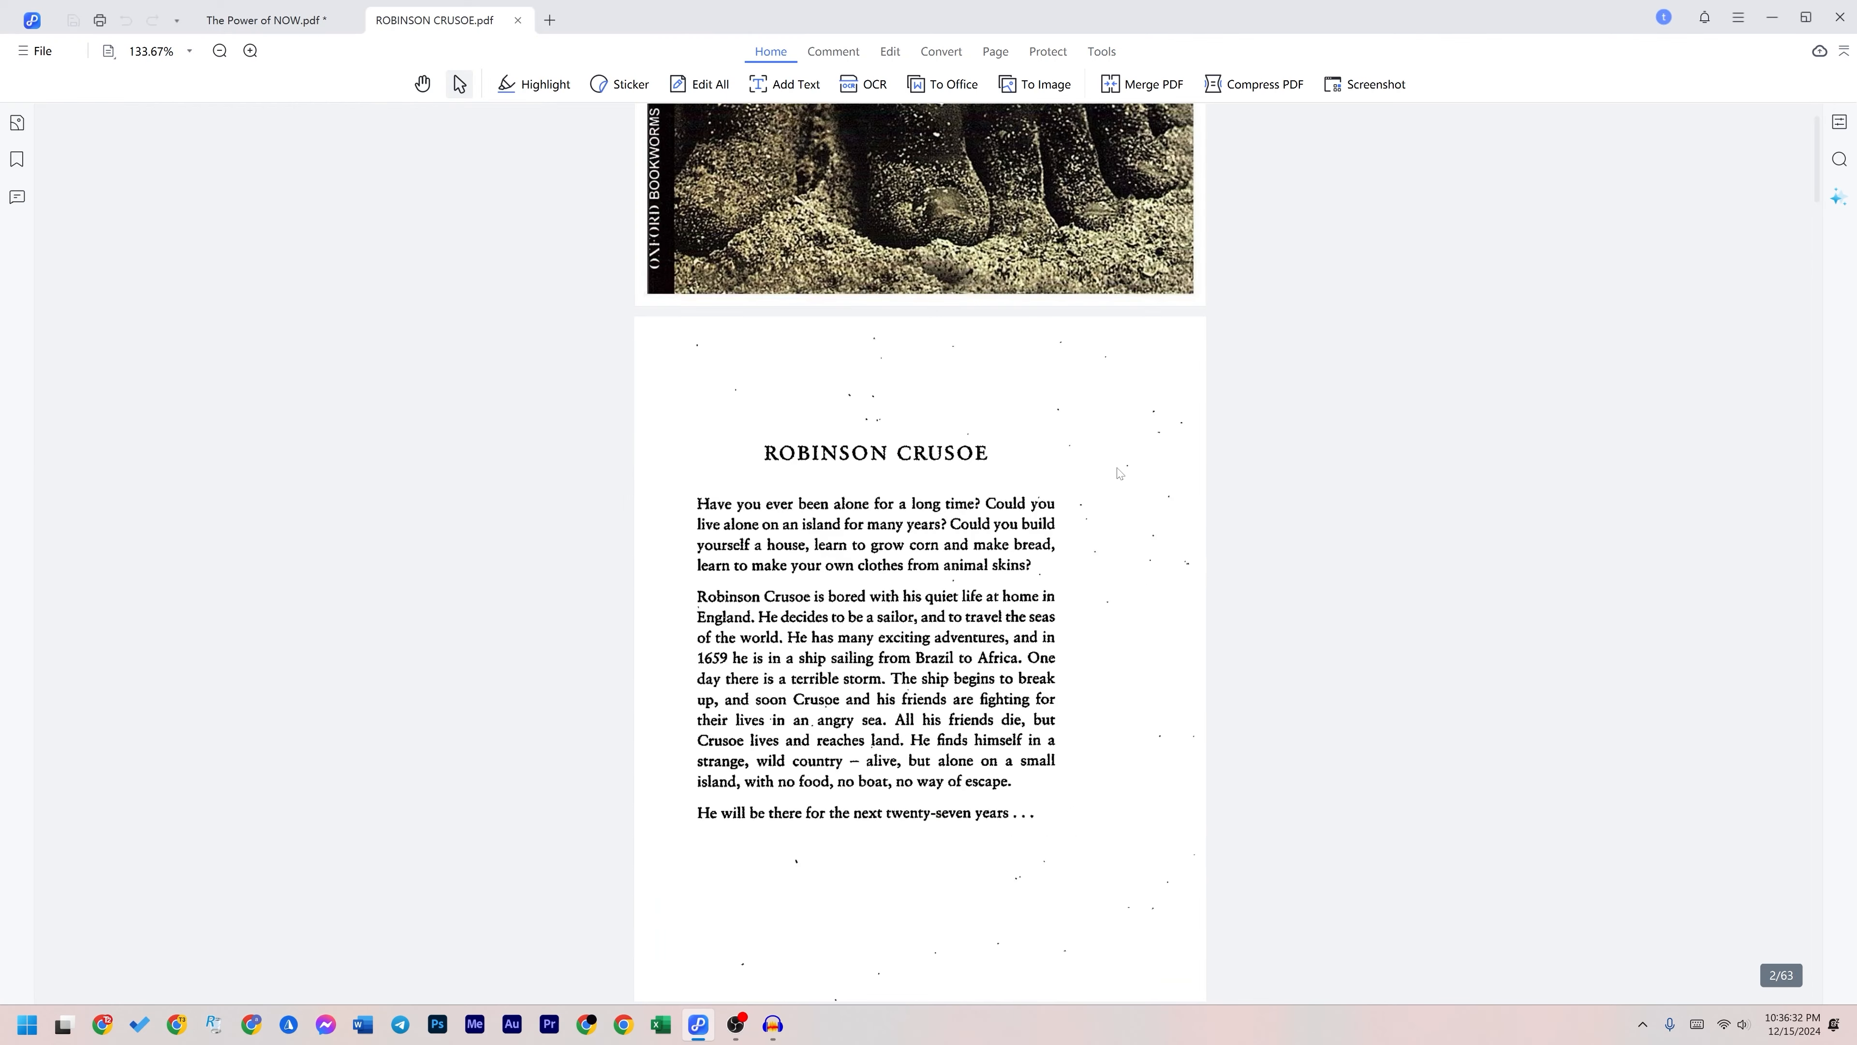
{"action": "scroll", "coordinate": [1121, 475], "scroll_direction": "down", "scroll_amount": 10}
{"action": "scroll", "coordinate": [1121, 475], "scroll_direction": "down", "scroll_amount": 15}
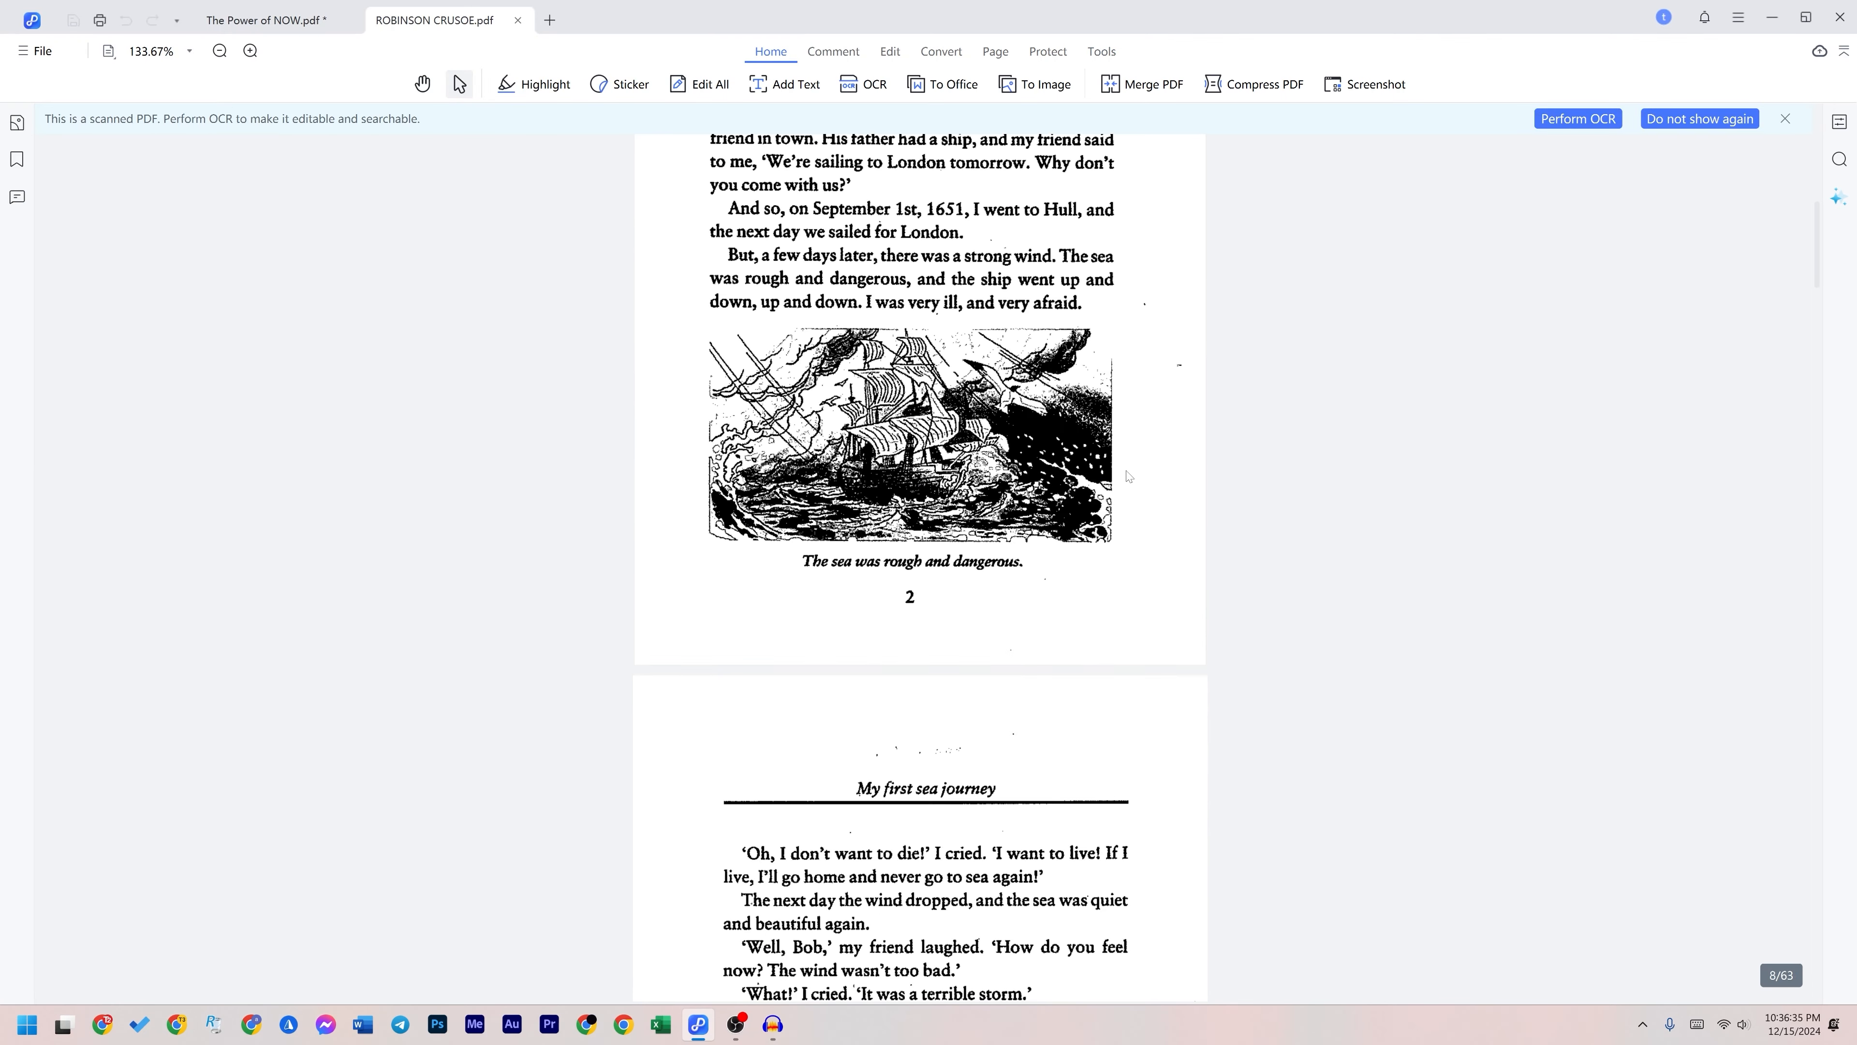
{"action": "scroll", "coordinate": [1128, 476], "scroll_direction": "up", "scroll_amount": 8}
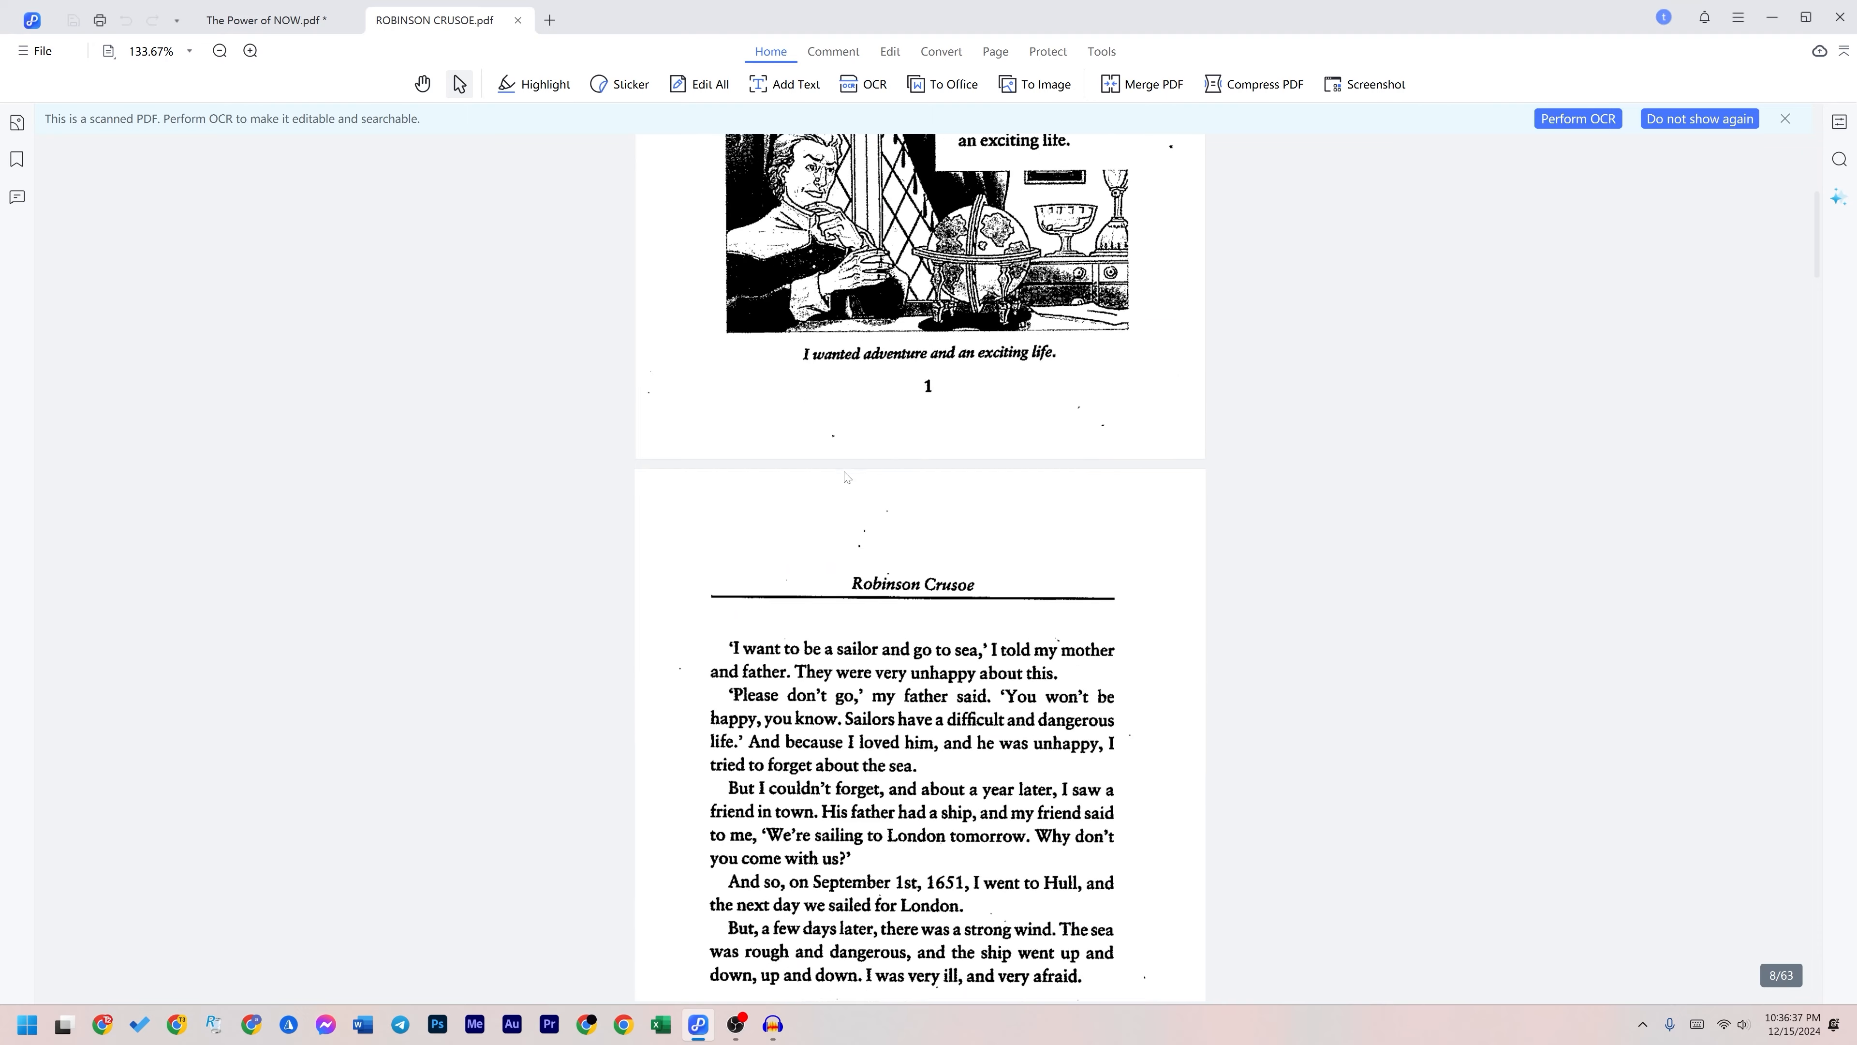
{"action": "scroll", "coordinate": [847, 476], "scroll_direction": "down", "scroll_amount": 9}
{"action": "scroll", "coordinate": [1013, 408], "scroll_direction": "up", "scroll_amount": 6}
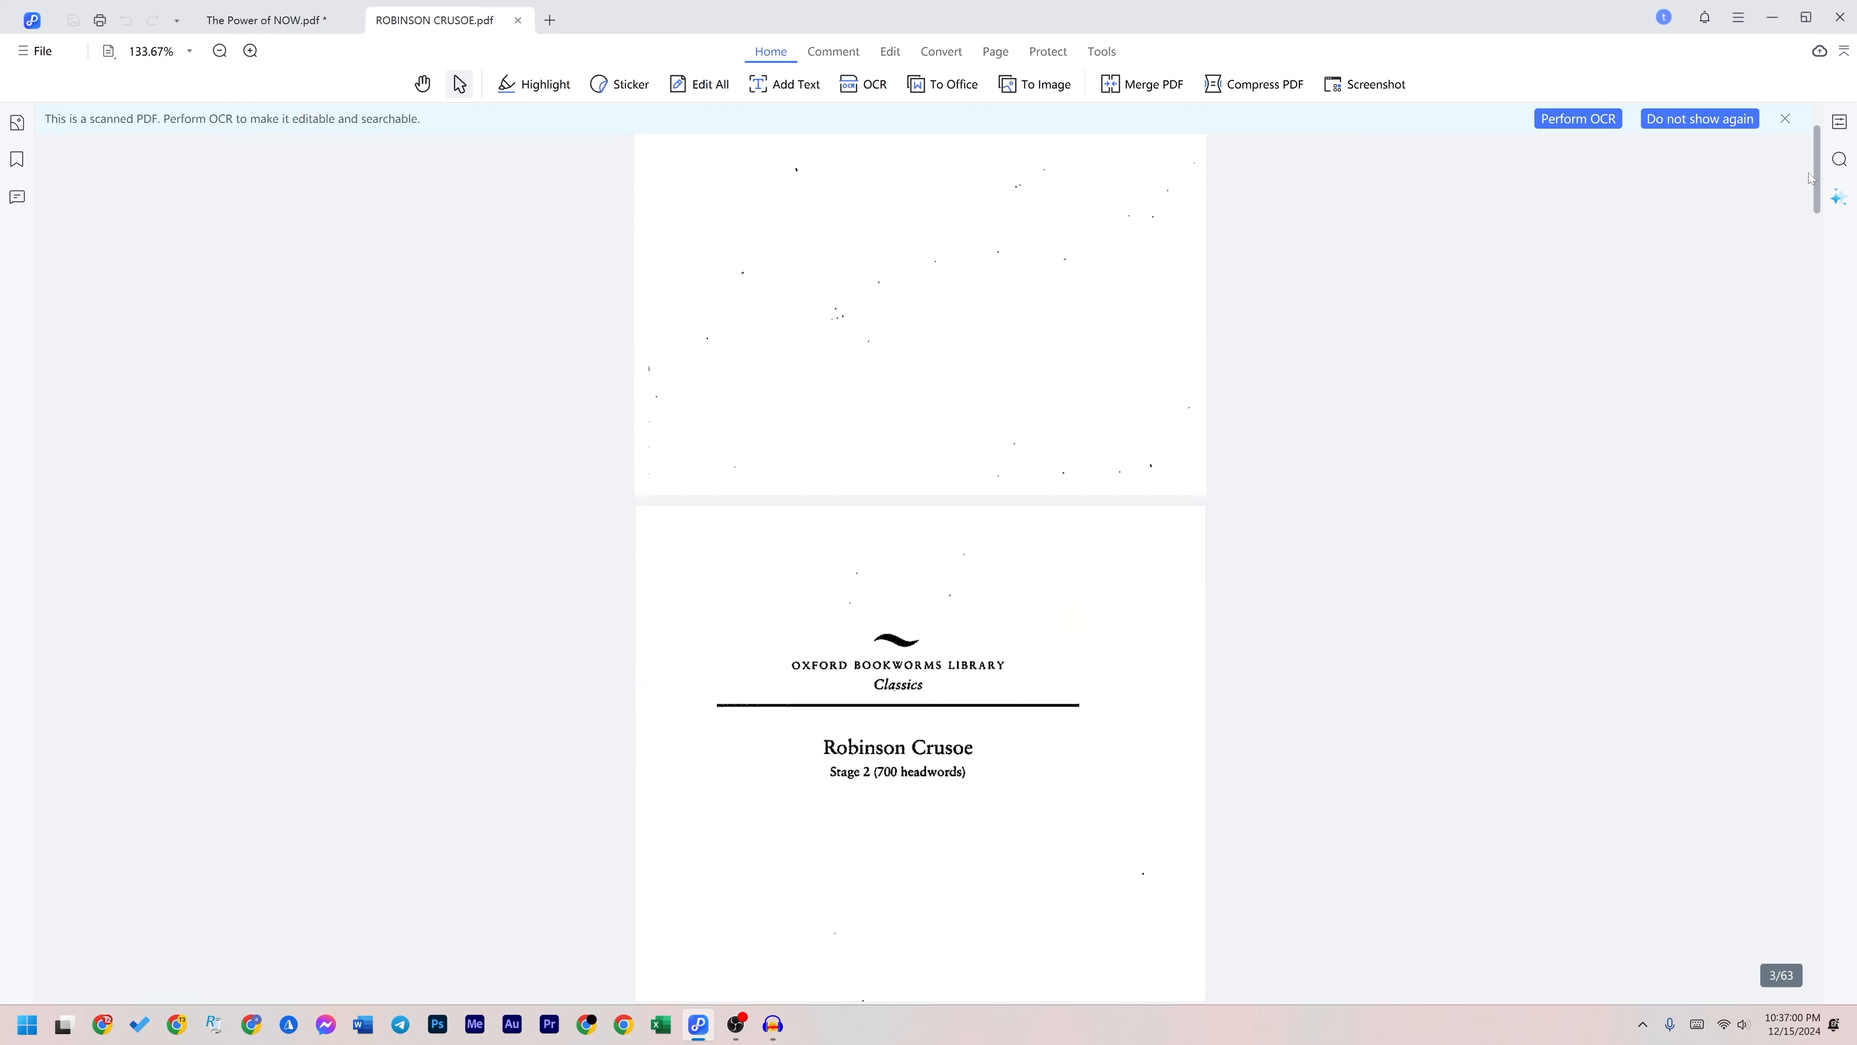
{"action": "scroll", "coordinate": [1809, 182], "scroll_direction": "down", "scroll_amount": 5}
{"action": "left_click_drag", "start_coordinate": [1808, 182], "coordinate": [1805, 231]}
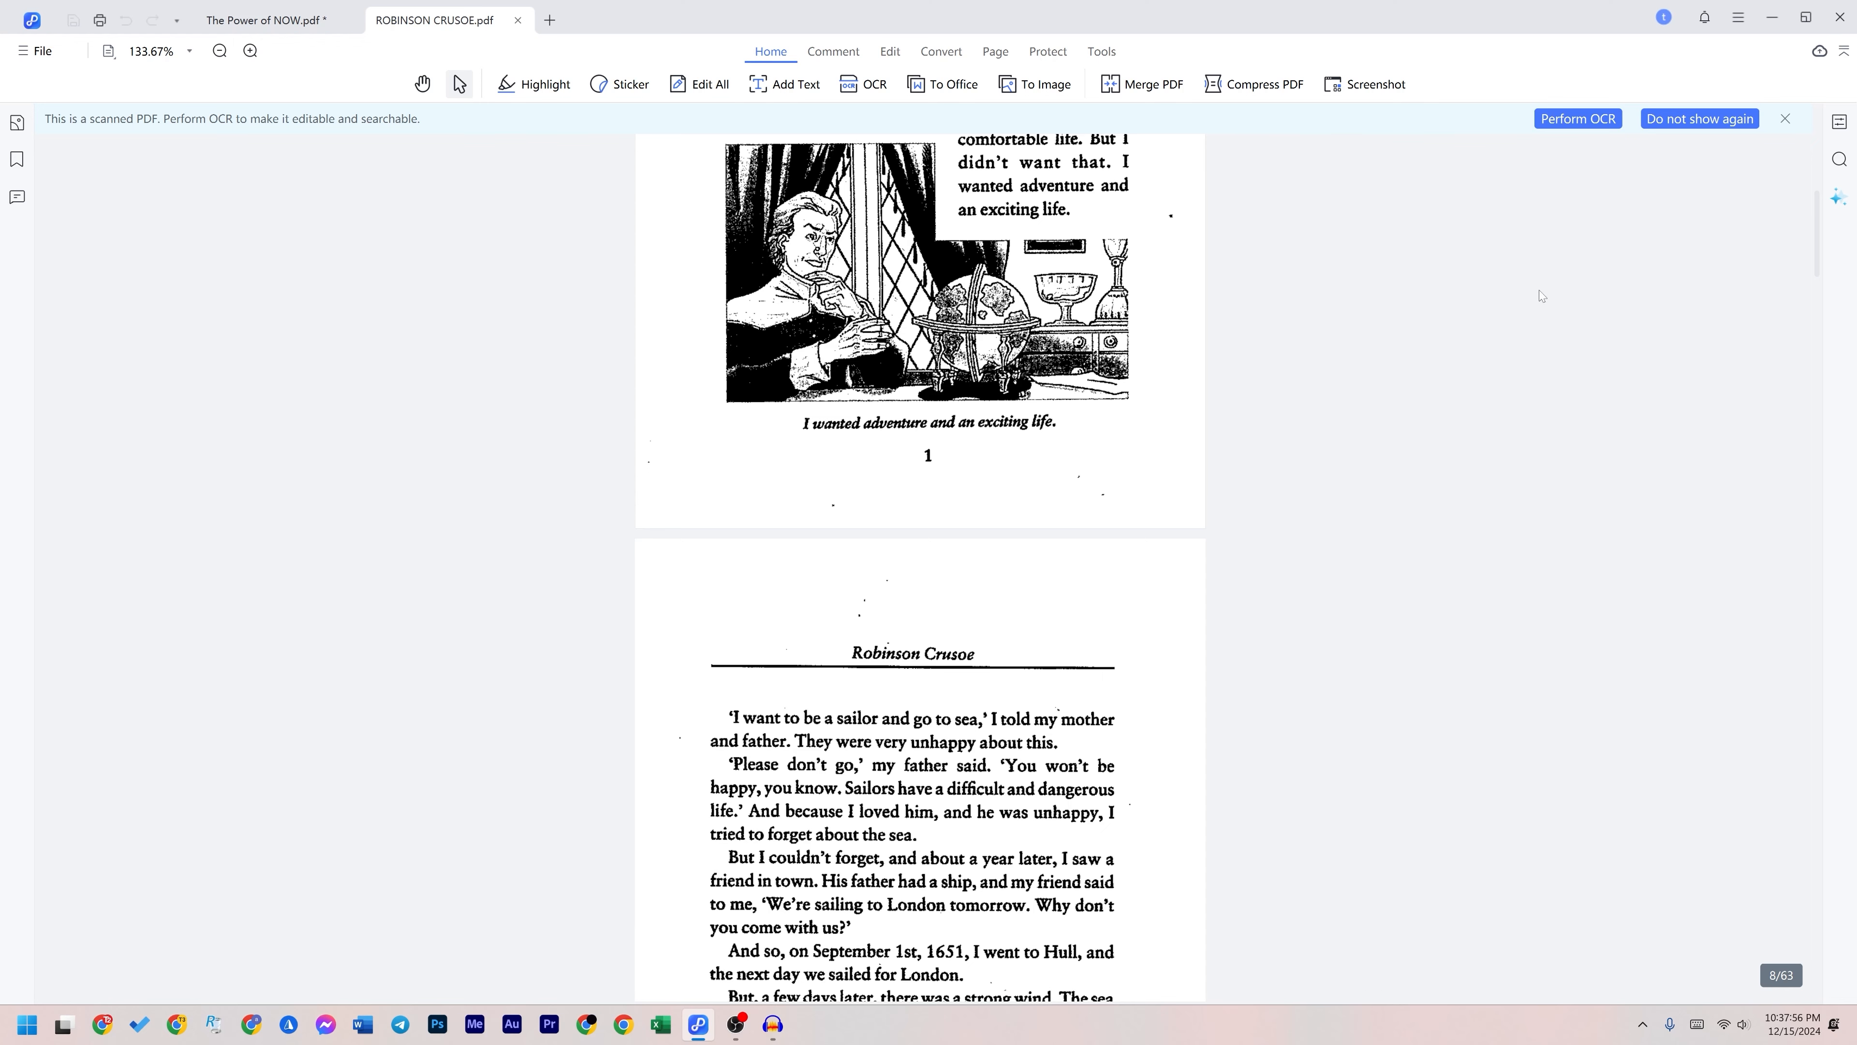
{"action": "scroll", "coordinate": [1007, 440], "scroll_direction": "down", "scroll_amount": 6}
{"action": "scroll", "coordinate": [1007, 441], "scroll_direction": "up", "scroll_amount": 9}
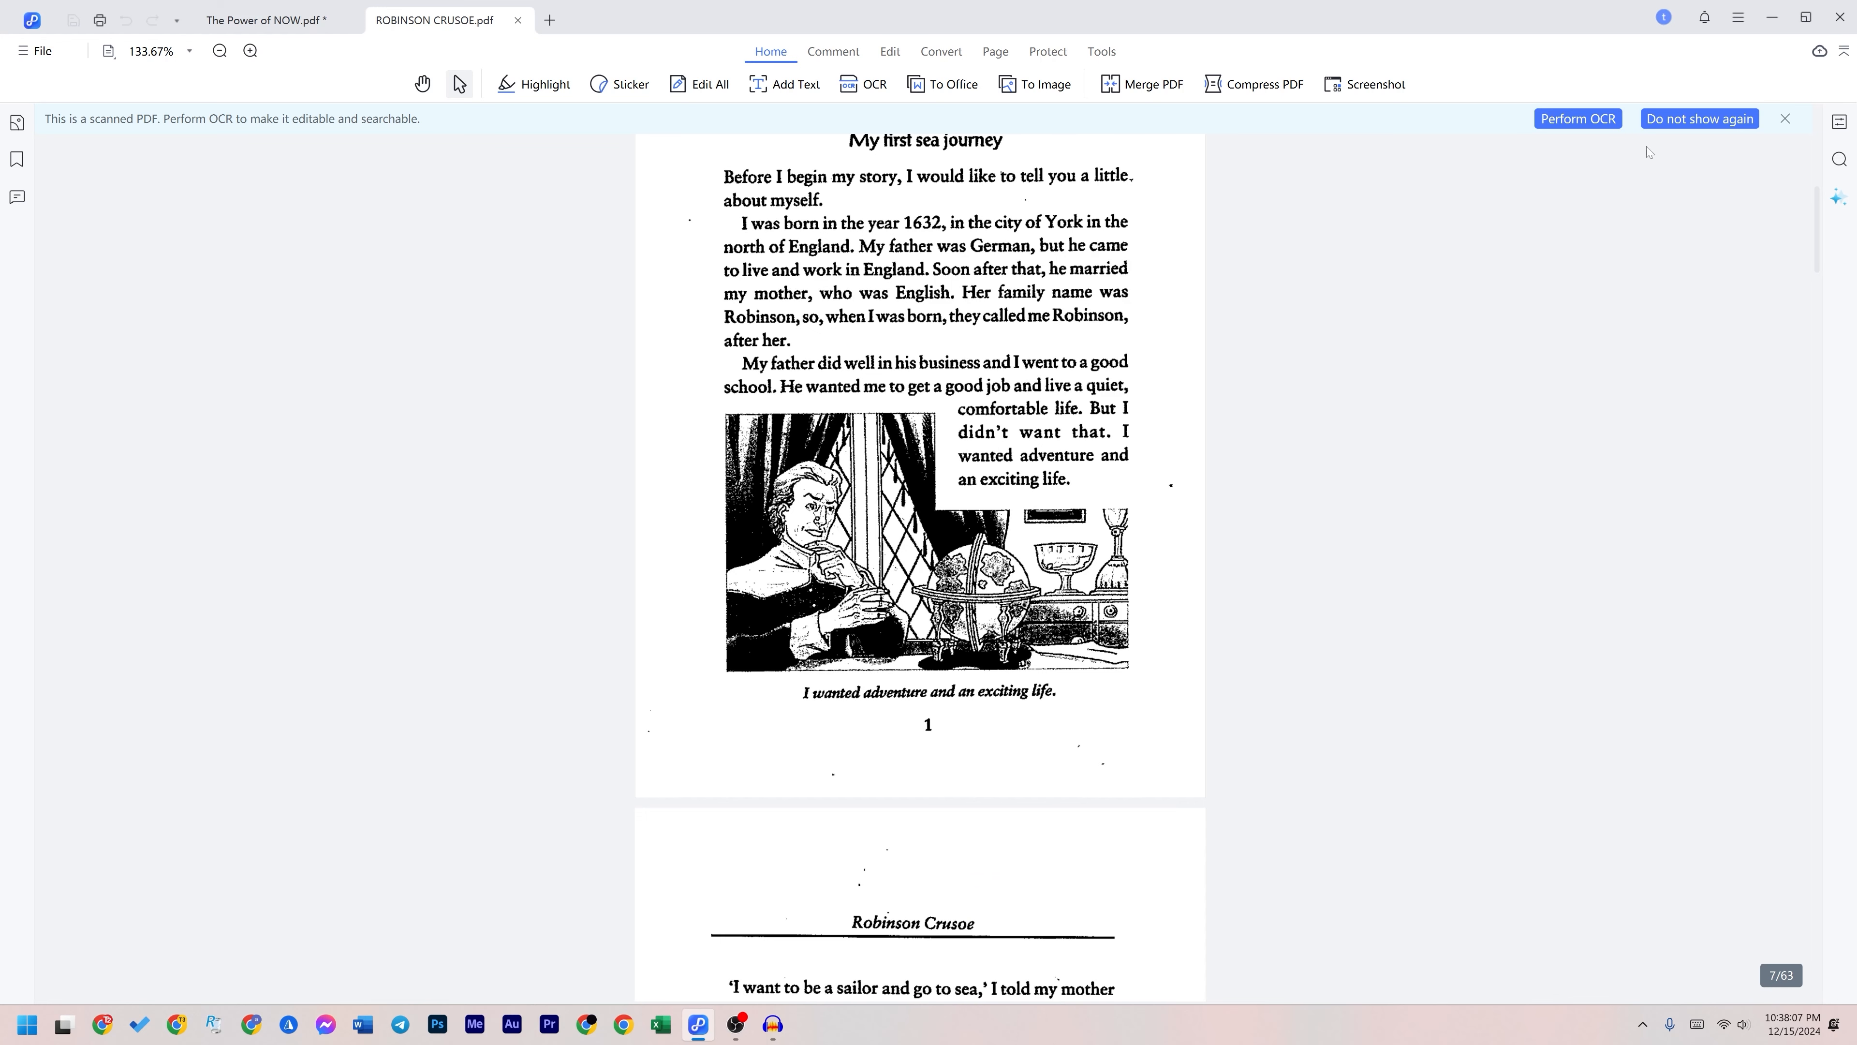
Step: Run OCR on the whole scanned Robinson Crusoe document with Scan to editable text and English recognition
{"action": "left_click", "coordinate": [1577, 120]}
{"action": "left_click", "coordinate": [828, 519]}
{"action": "left_click", "coordinate": [907, 480]}
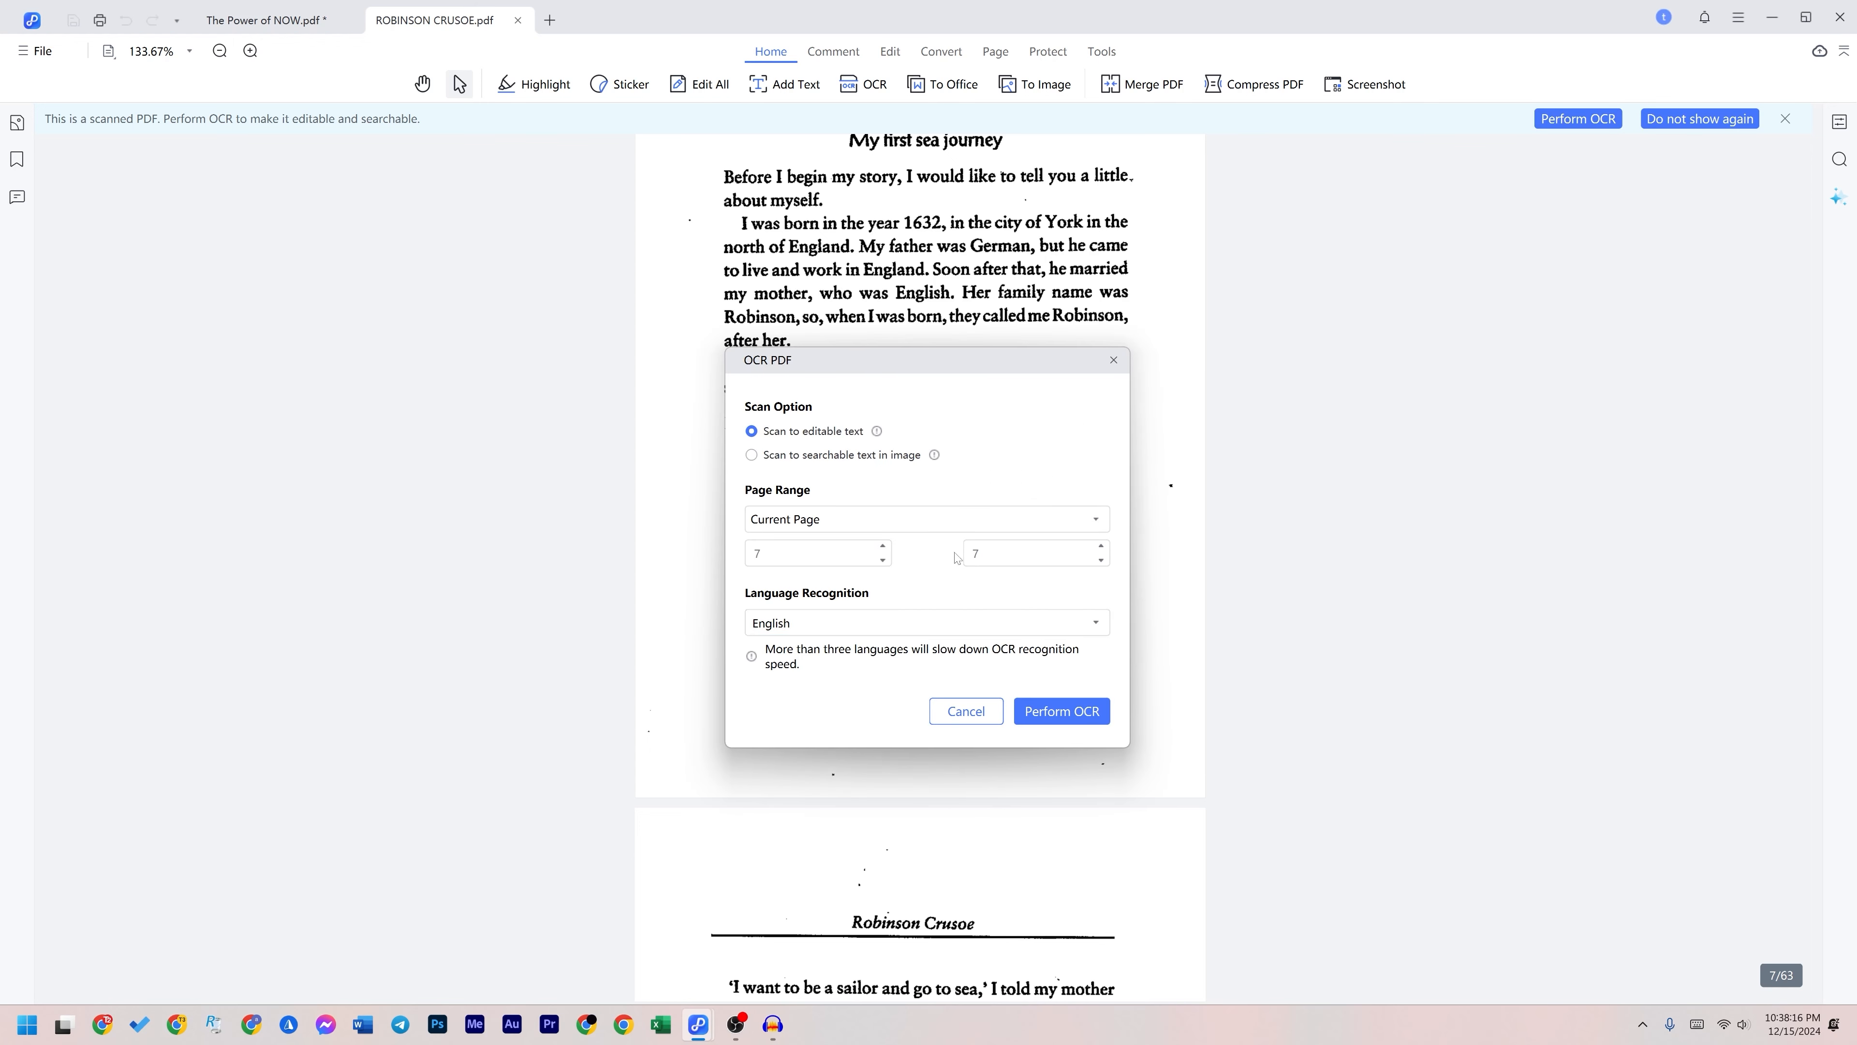
{"action": "left_click", "coordinate": [857, 528]}
{"action": "left_click", "coordinate": [796, 574]}
{"action": "left_click", "coordinate": [1062, 712]}
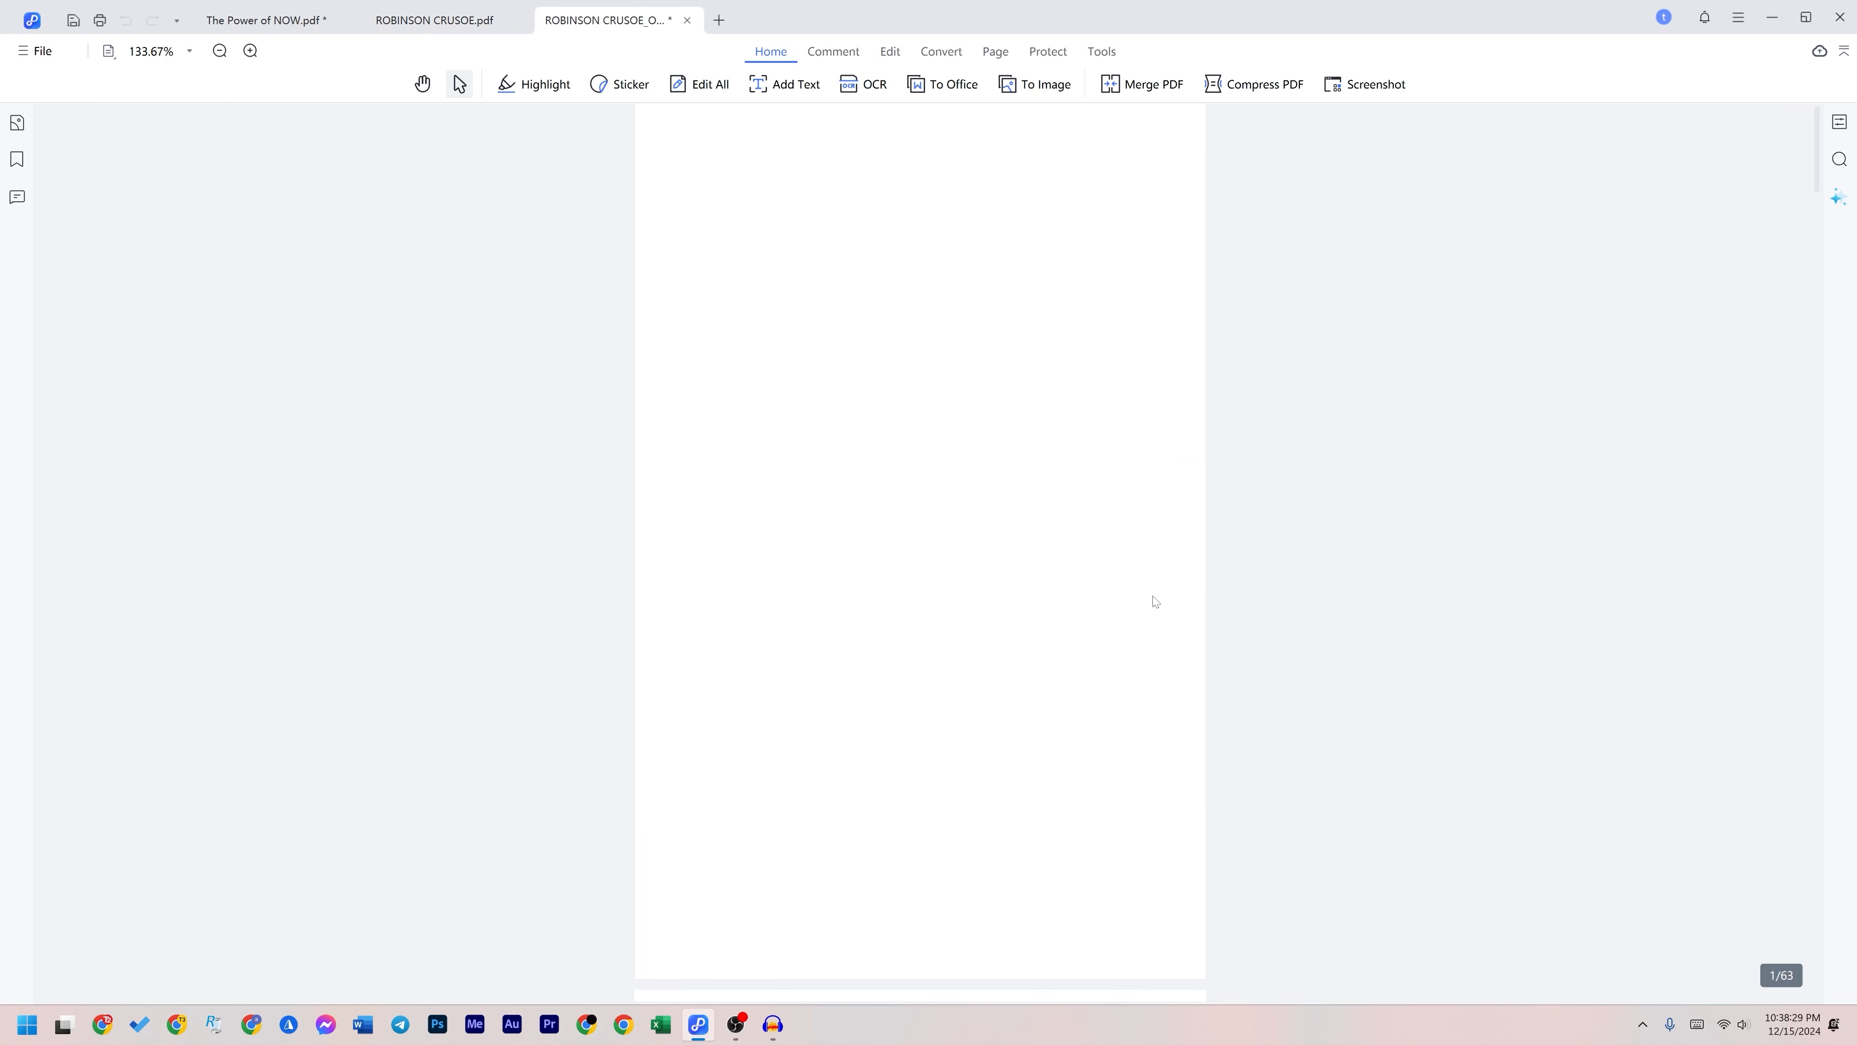
Step: Start text editing on page 7 of the OCR result and save it to the Desktop as ROBINSON CRUSOE_OCR(3).pdf
{"action": "scroll", "coordinate": [1087, 544], "scroll_direction": "down", "scroll_amount": 20}
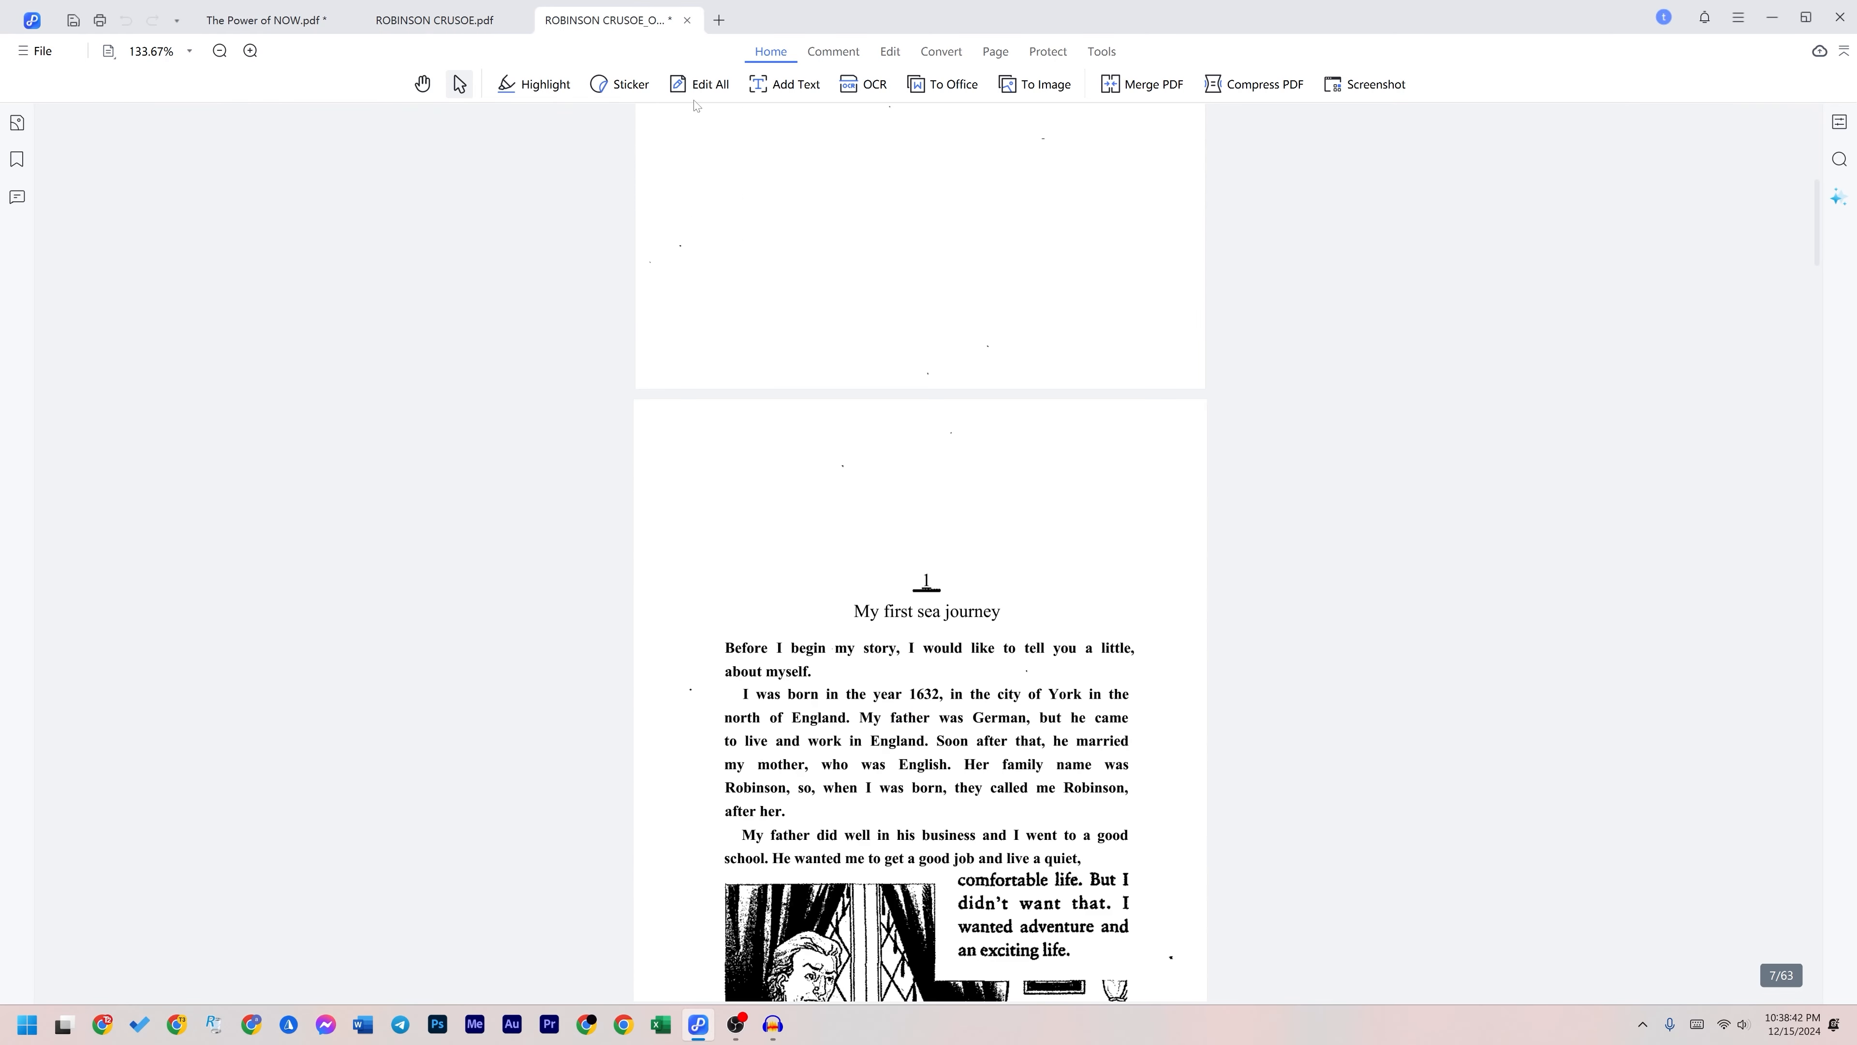
{"action": "mouse_move", "coordinate": [696, 90]}
{"action": "left_click", "coordinate": [727, 146]}
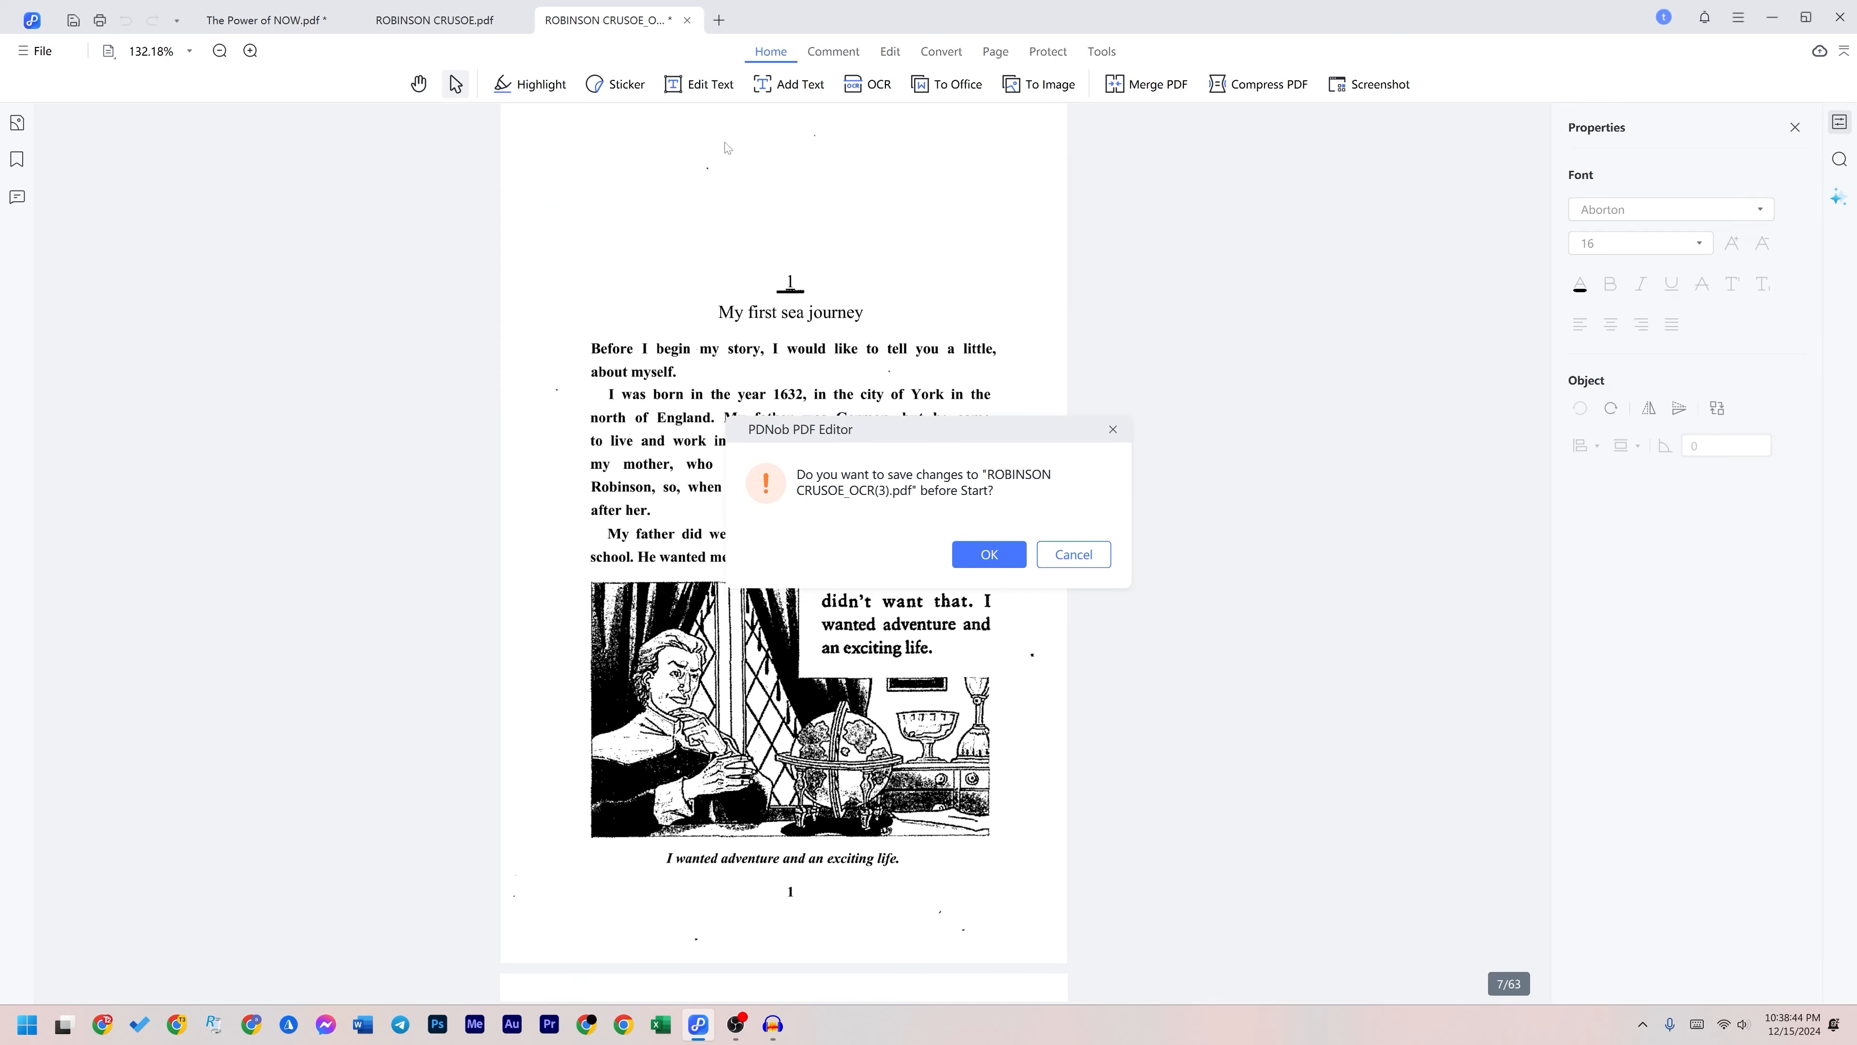
{"action": "left_click", "coordinate": [989, 554]}
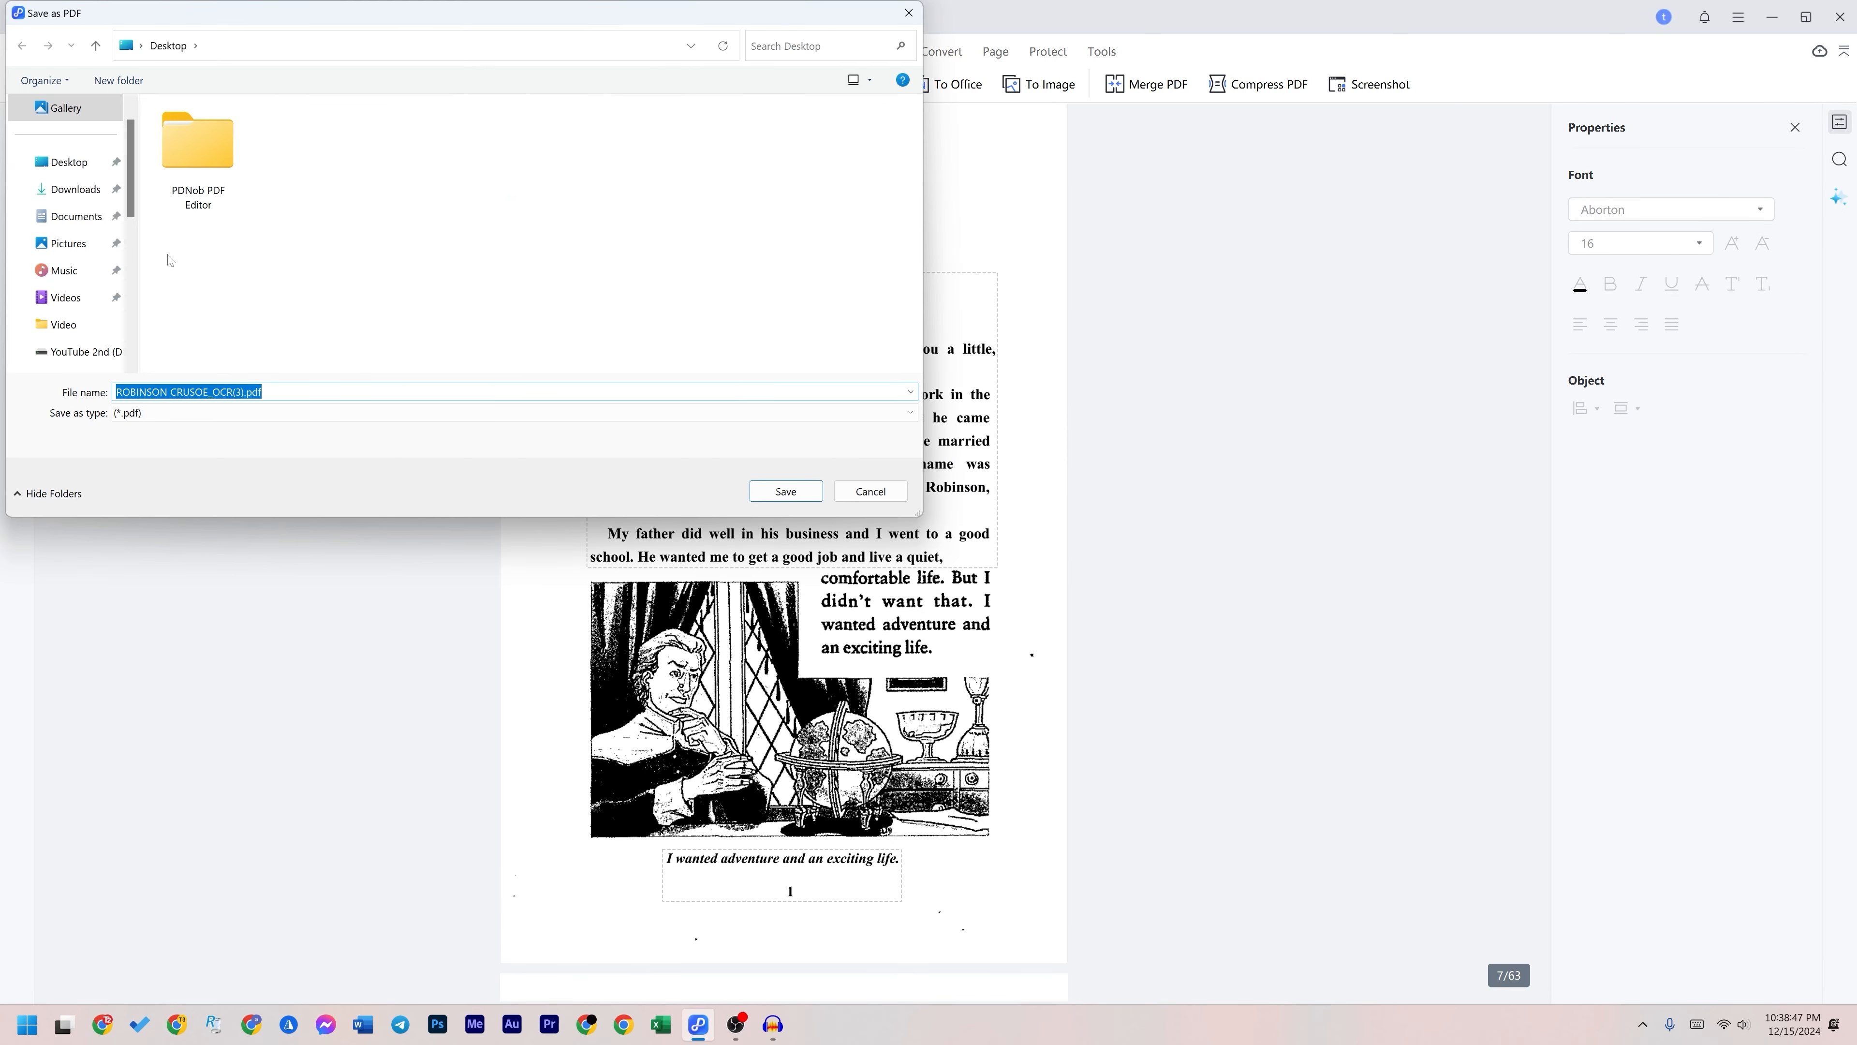
{"action": "left_click", "coordinate": [786, 491]}
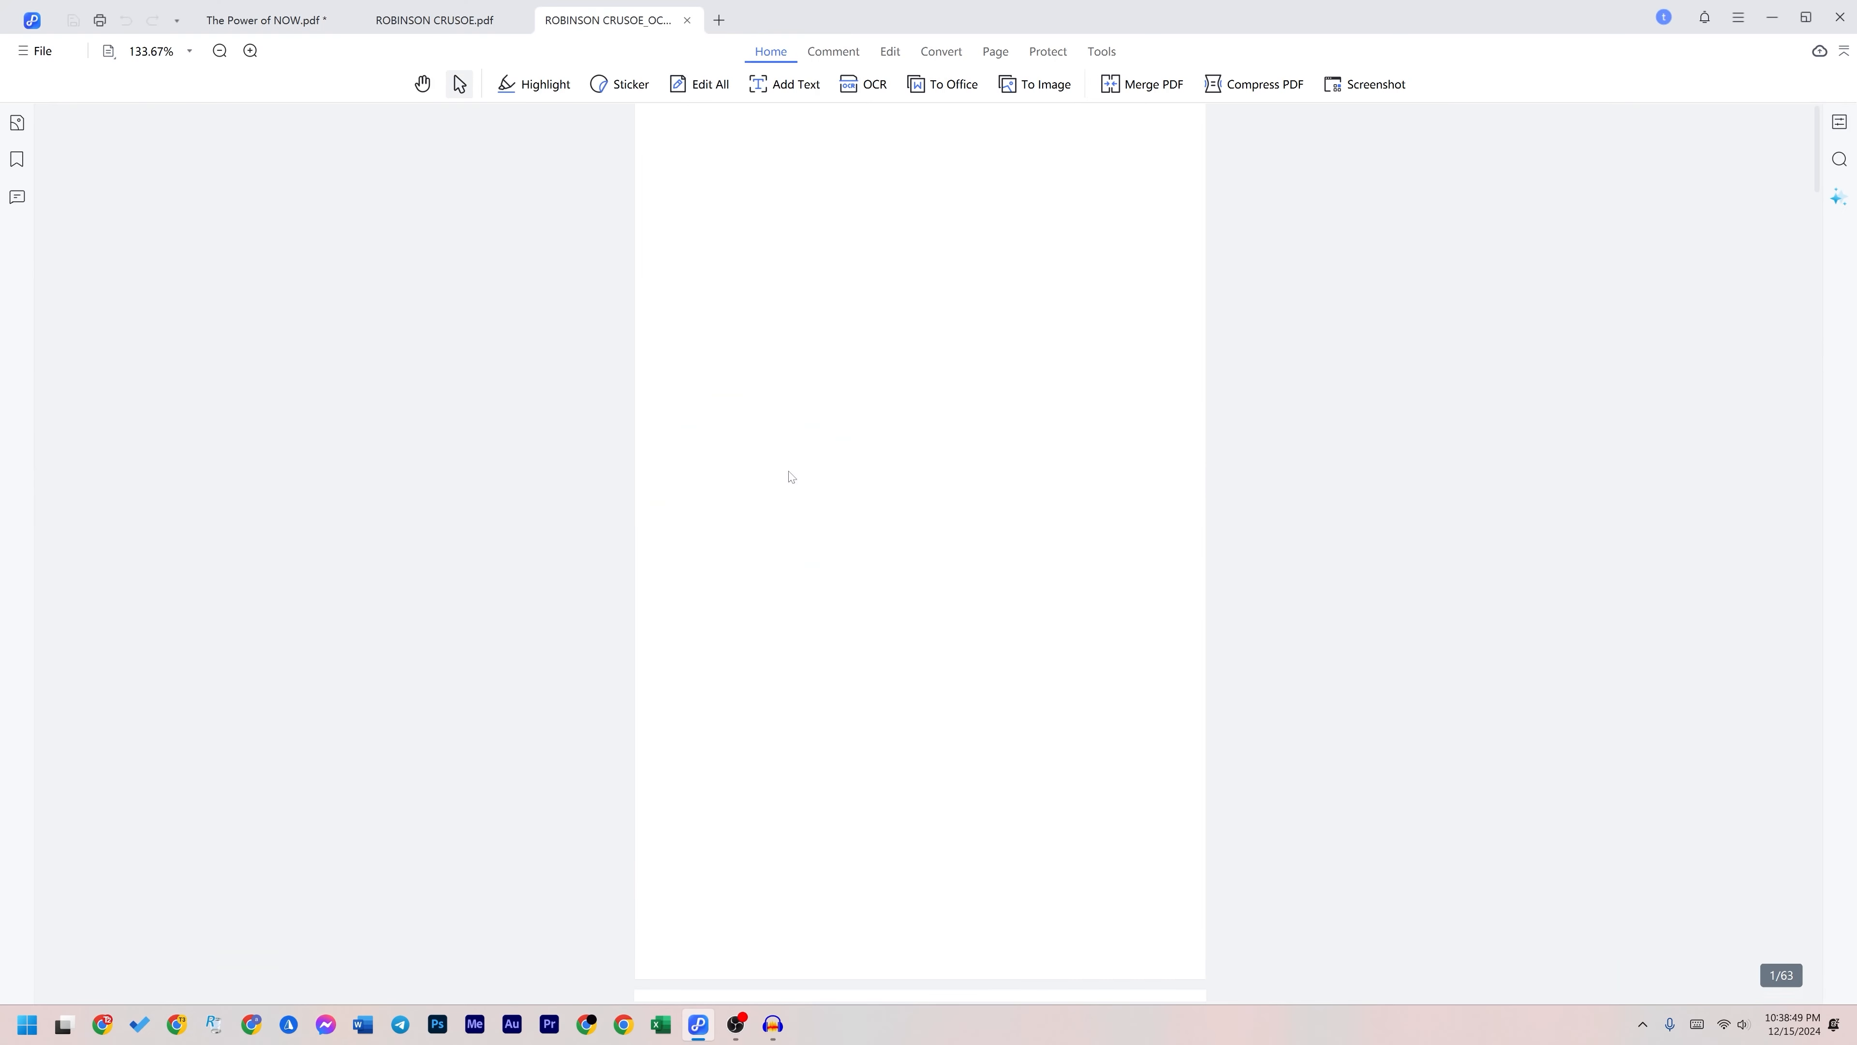
Step: Using Edit Text on page 7, delete the wording from "but he came" through "who was English" in the "I was born" paragraph
{"action": "scroll", "coordinate": [1151, 576], "scroll_direction": "down", "scroll_amount": 15}
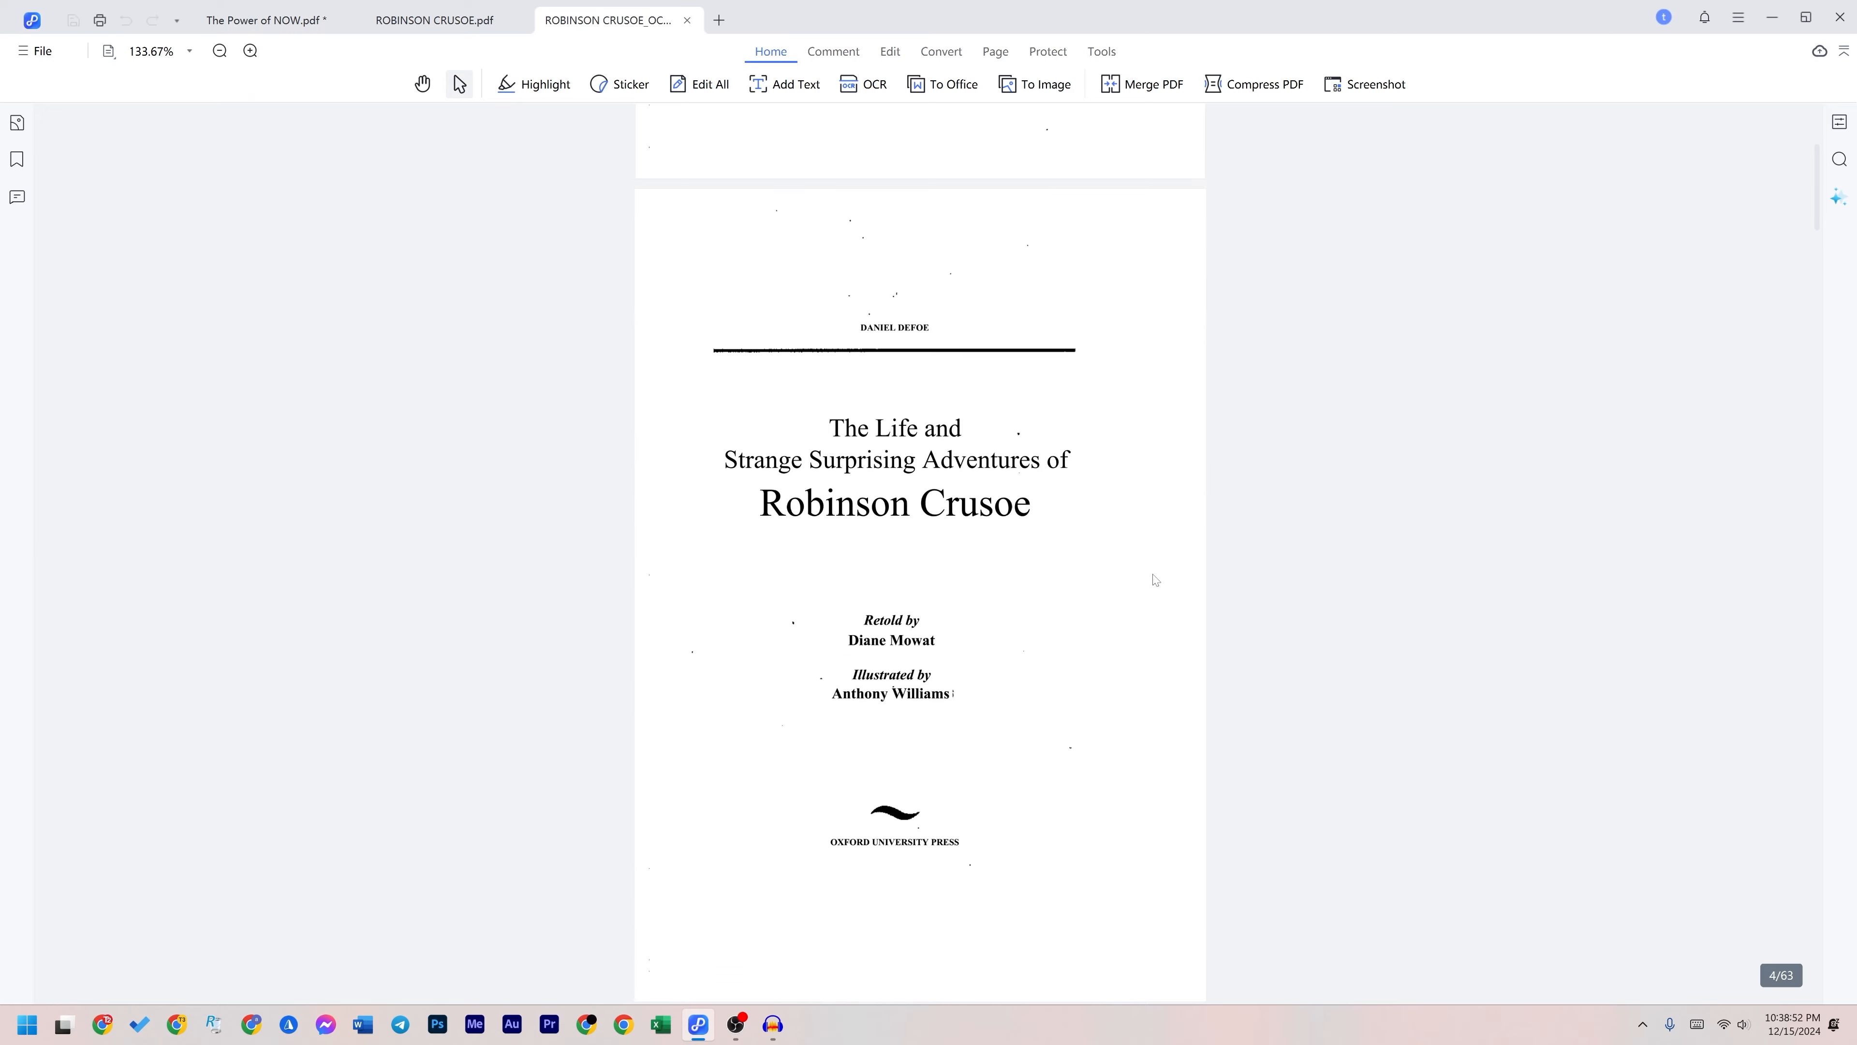
{"action": "scroll", "coordinate": [1153, 589], "scroll_direction": "down", "scroll_amount": 6}
{"action": "scroll", "coordinate": [1163, 589], "scroll_direction": "up", "scroll_amount": 2}
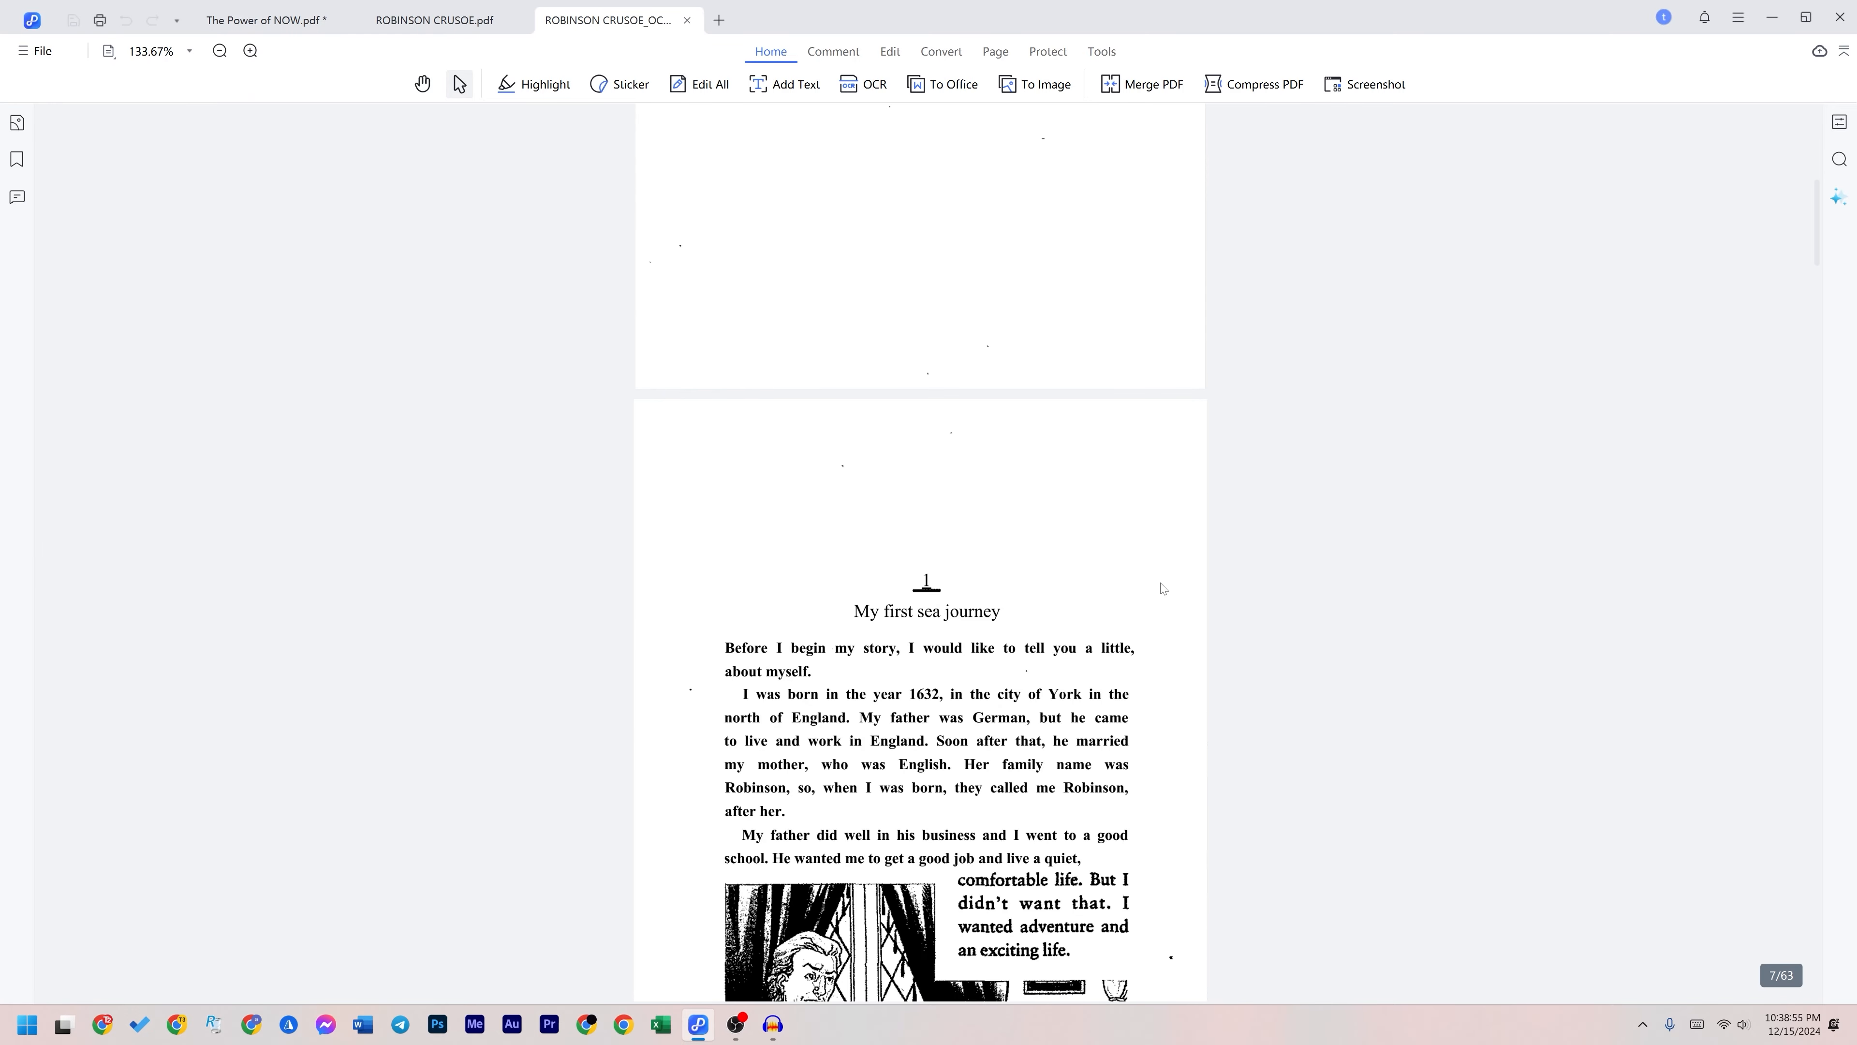
{"action": "left_click", "coordinate": [679, 83]}
{"action": "left_click", "coordinate": [708, 142]}
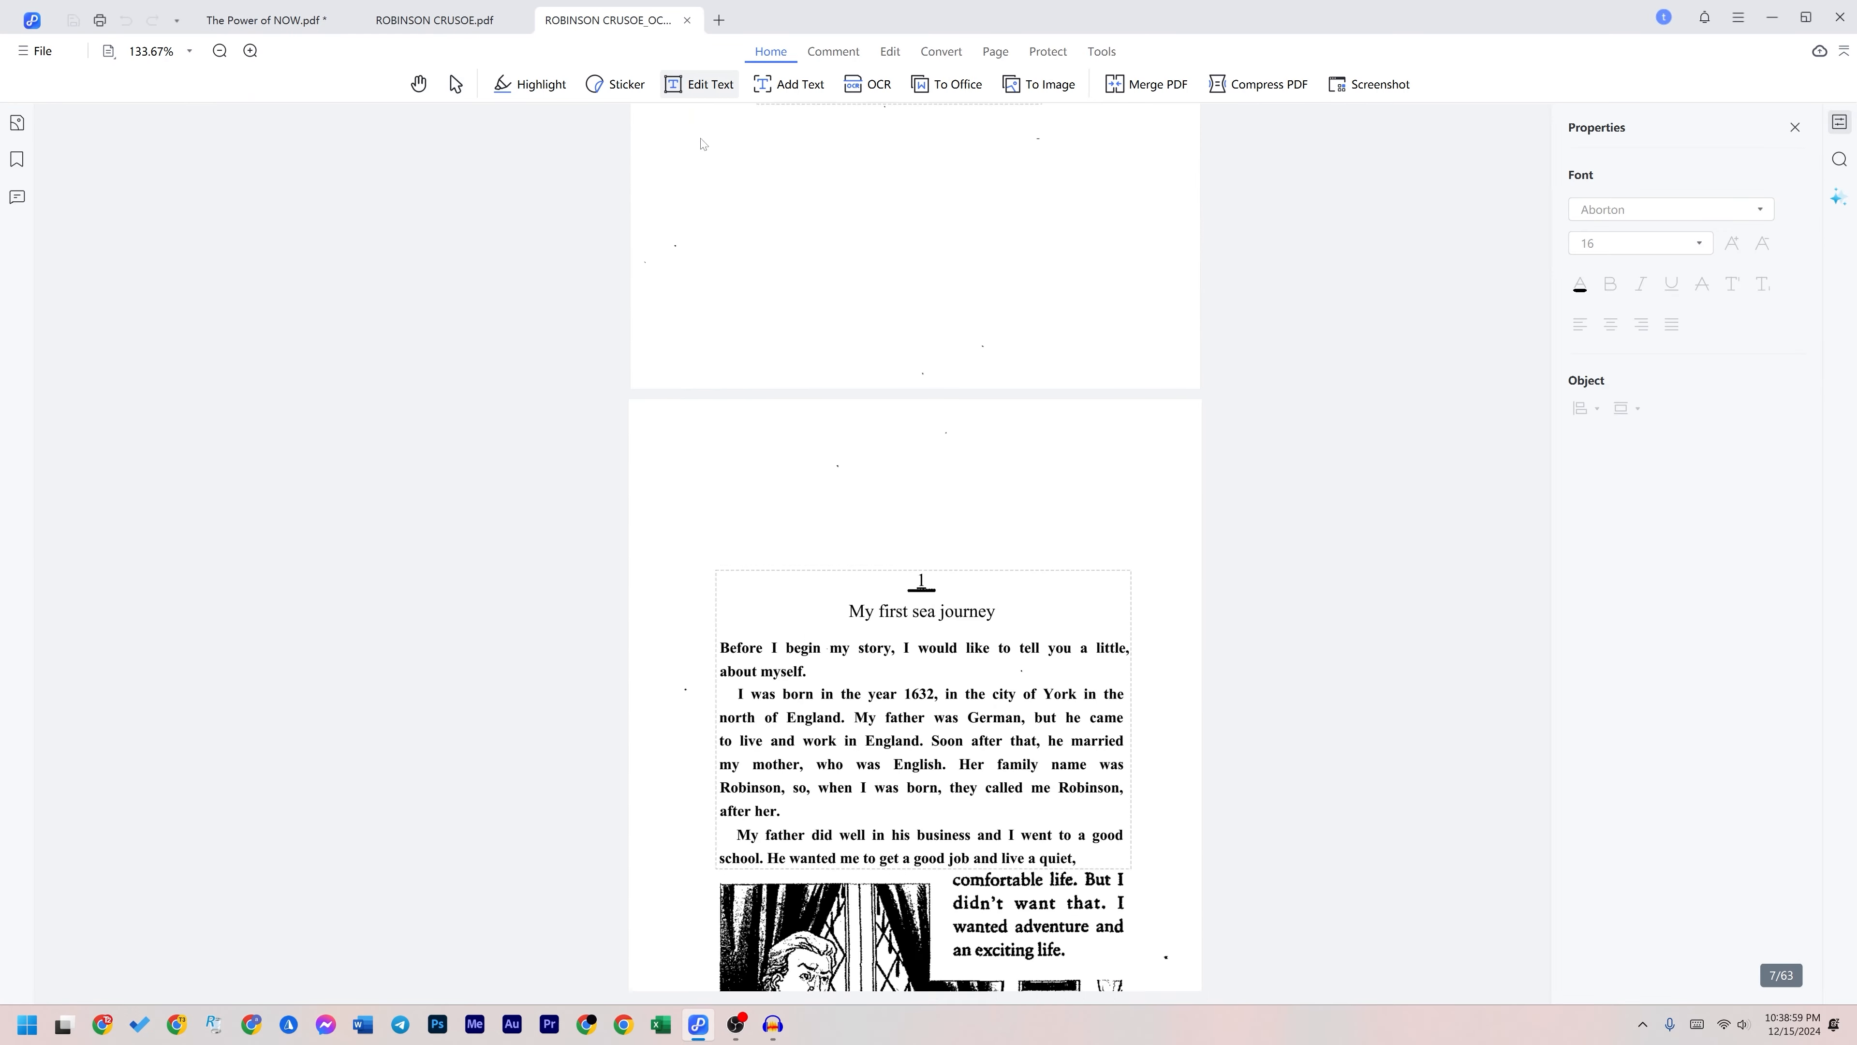
{"action": "scroll", "coordinate": [789, 440], "scroll_direction": "down", "scroll_amount": 4}
{"action": "left_click", "coordinate": [790, 282]}
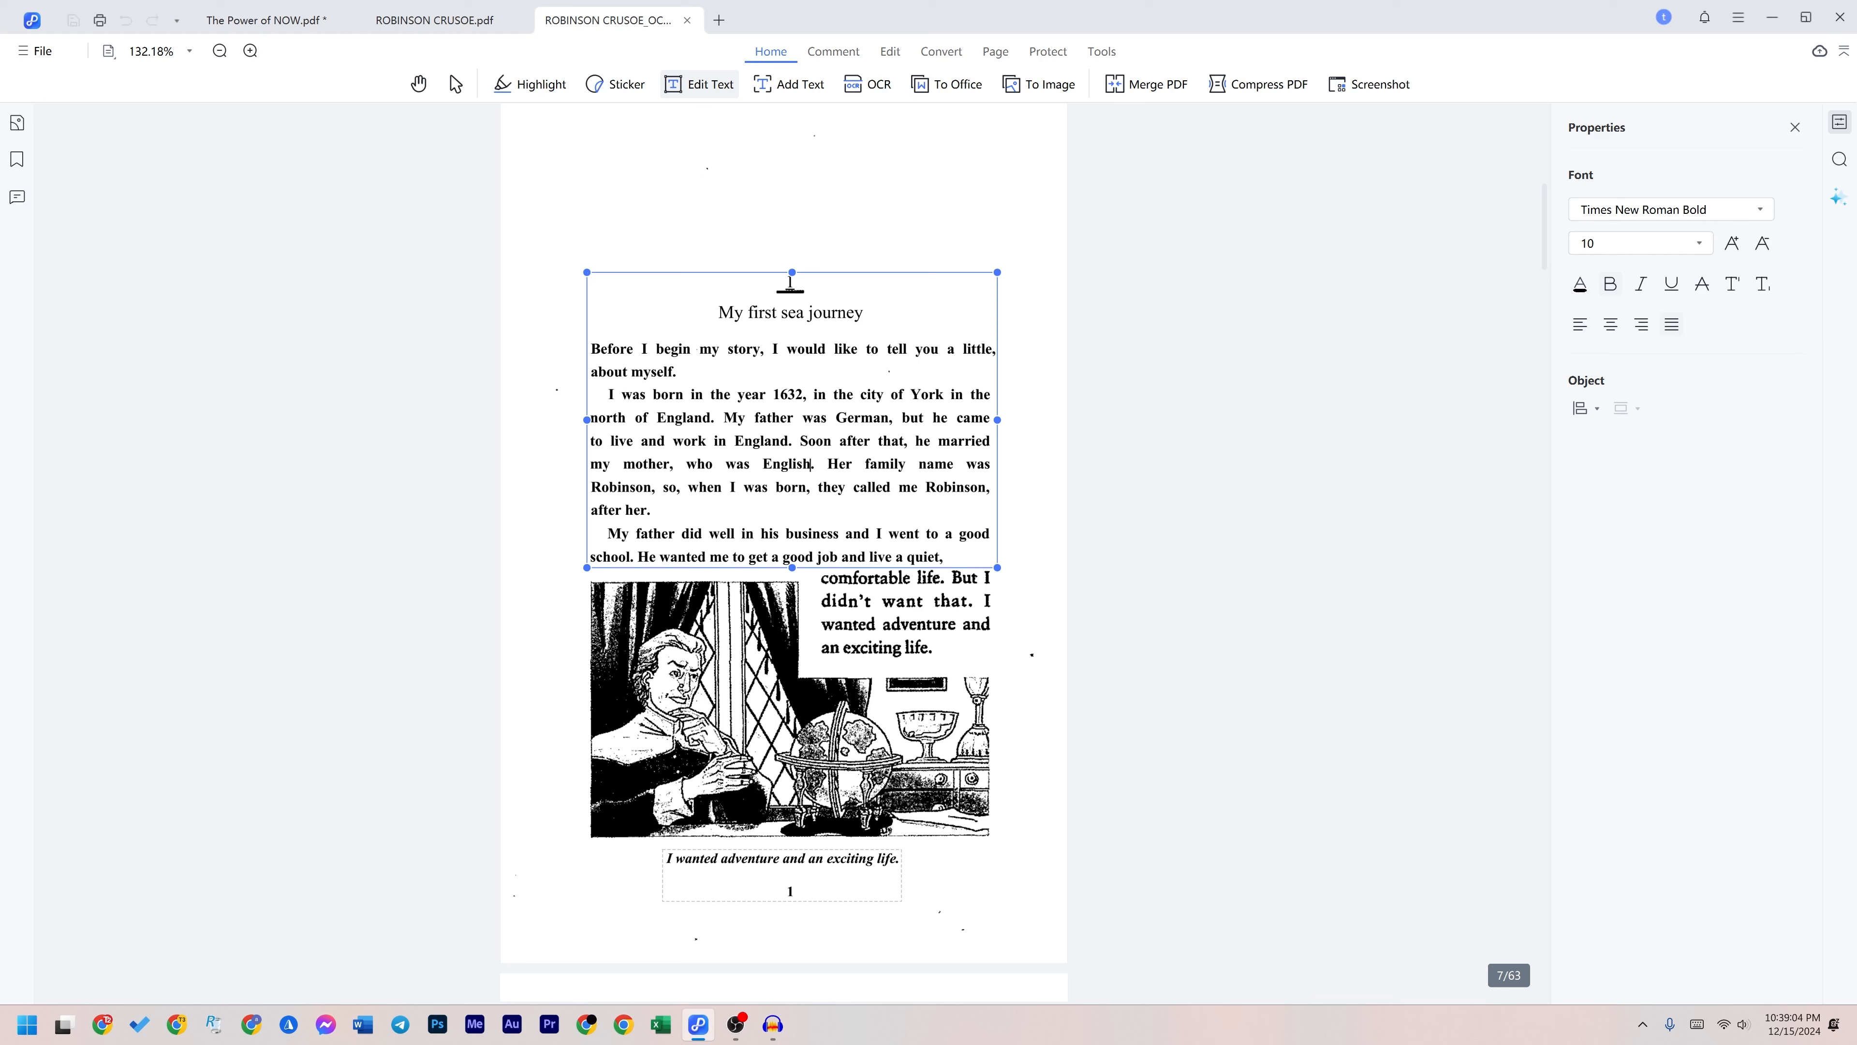
{"action": "key", "text": "BackSpace"}
{"action": "key", "text": "BackSpace"}
{"action": "key", "text": "BackSpace"}
{"action": "key", "text": "BackSpace"}
{"action": "key", "text": "BackSpace"}
{"action": "key", "text": "BackSpace"}
{"action": "key", "text": "BackSpace"}
{"action": "key", "text": "BackSpace"}
{"action": "key", "text": "BackSpace"}
{"action": "key", "text": "BackSpace"}
{"action": "key", "text": "BackSpace"}
{"action": "key", "text": "BackSpace"}
{"action": "key", "text": "BackSpace"}
{"action": "key", "text": "BackSpace"}
{"action": "key", "text": "BackSpace"}
{"action": "key", "text": "BackSpace"}
{"action": "key", "text": "BackSpace"}
{"action": "key", "text": "BackSpace"}
{"action": "key", "text": "BackSpace"}
{"action": "key", "text": "BackSpace"}
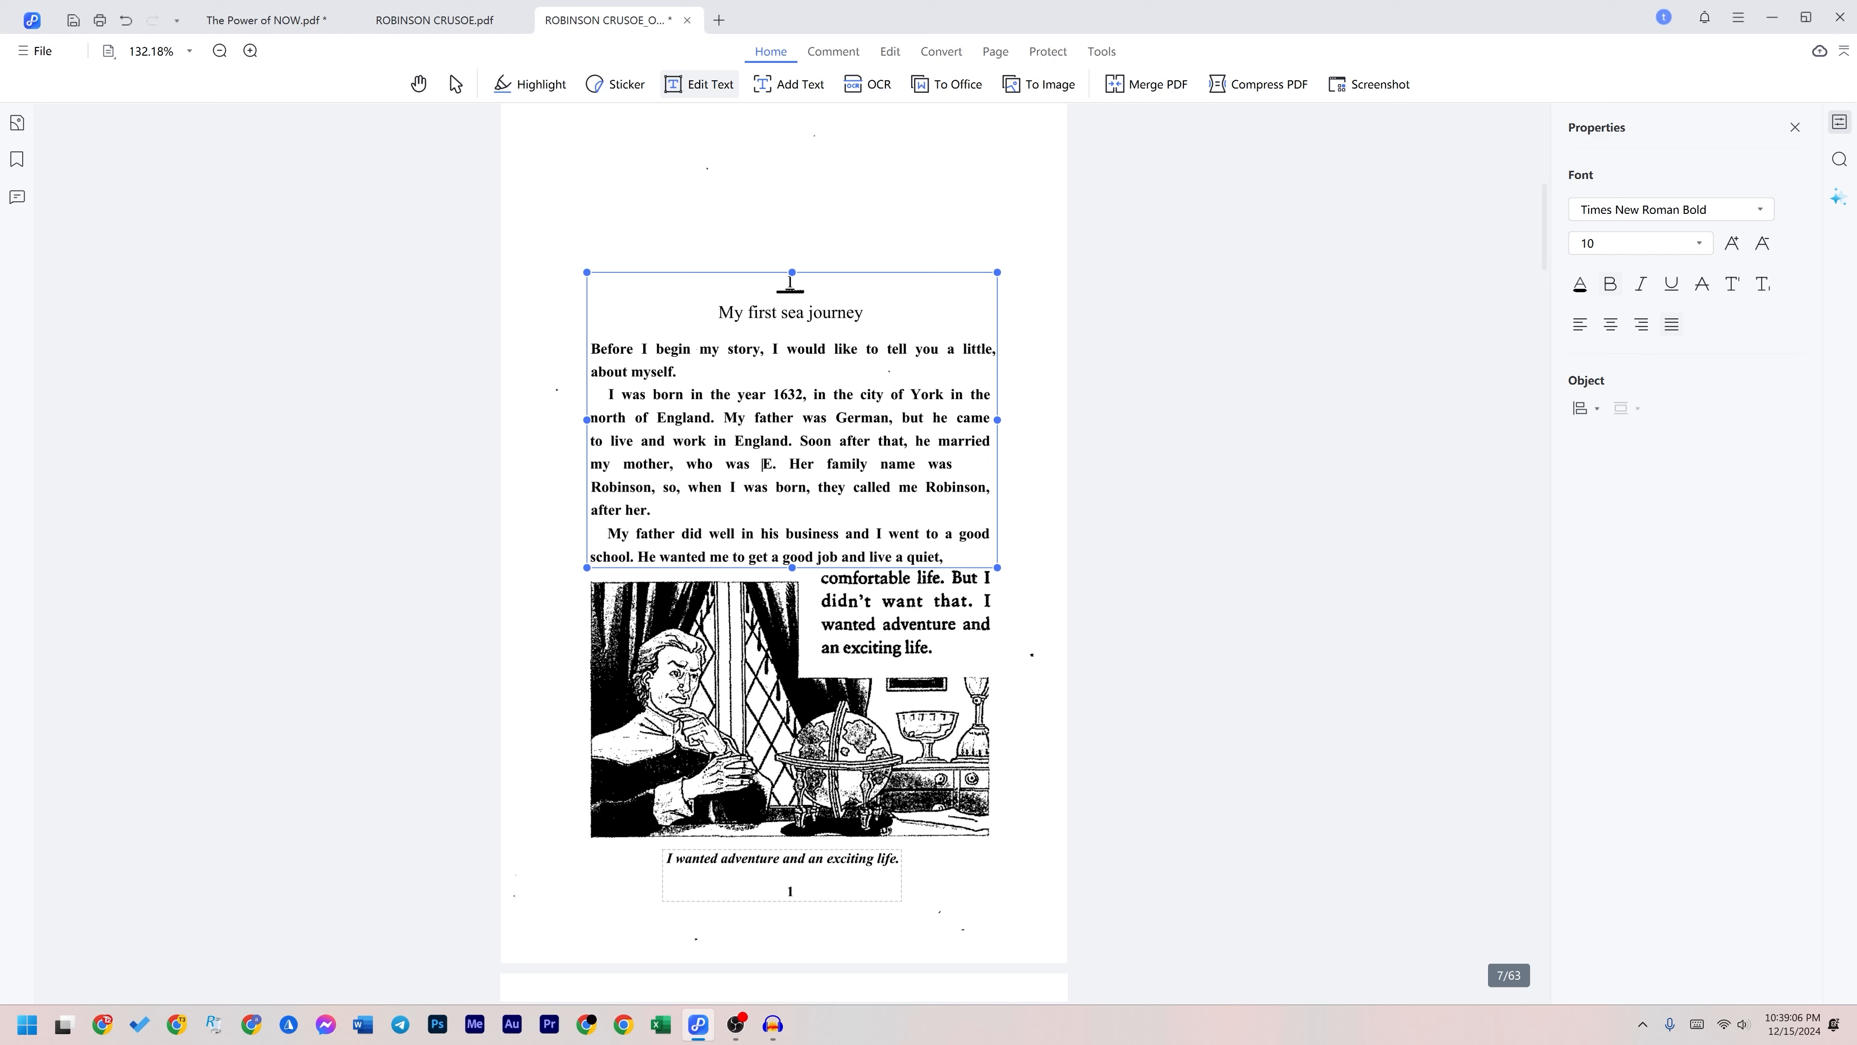
{"action": "key", "text": "BackSpace"}
{"action": "key", "text": "BackSpace"}
{"action": "key", "text": "BackSpace"}
{"action": "key", "text": "BackSpace"}
{"action": "key", "text": "BackSpace"}
{"action": "key", "text": "BackSpace"}
{"action": "key", "text": "BackSpace"}
{"action": "key", "text": "BackSpace"}
{"action": "key", "text": "BackSpace"}
{"action": "key", "text": "BackSpace"}
{"action": "key", "text": "BackSpace"}
{"action": "key", "text": "BackSpace"}
{"action": "key", "text": "BackSpace"}
{"action": "key", "text": "BackSpace"}
{"action": "key", "text": "BackSpace"}
{"action": "key", "text": "BackSpace"}
{"action": "key", "text": "BackSpace"}
{"action": "key", "text": "BackSpace"}
{"action": "key", "text": "BackSpace"}
{"action": "key", "text": "BackSpace"}
{"action": "key", "text": "BackSpace"}
{"action": "key", "text": "BackSpace"}
{"action": "key", "text": "BackSpace"}
{"action": "key", "text": "BackSpace"}
{"action": "key", "text": "BackSpace"}
{"action": "key", "text": "BackSpace"}
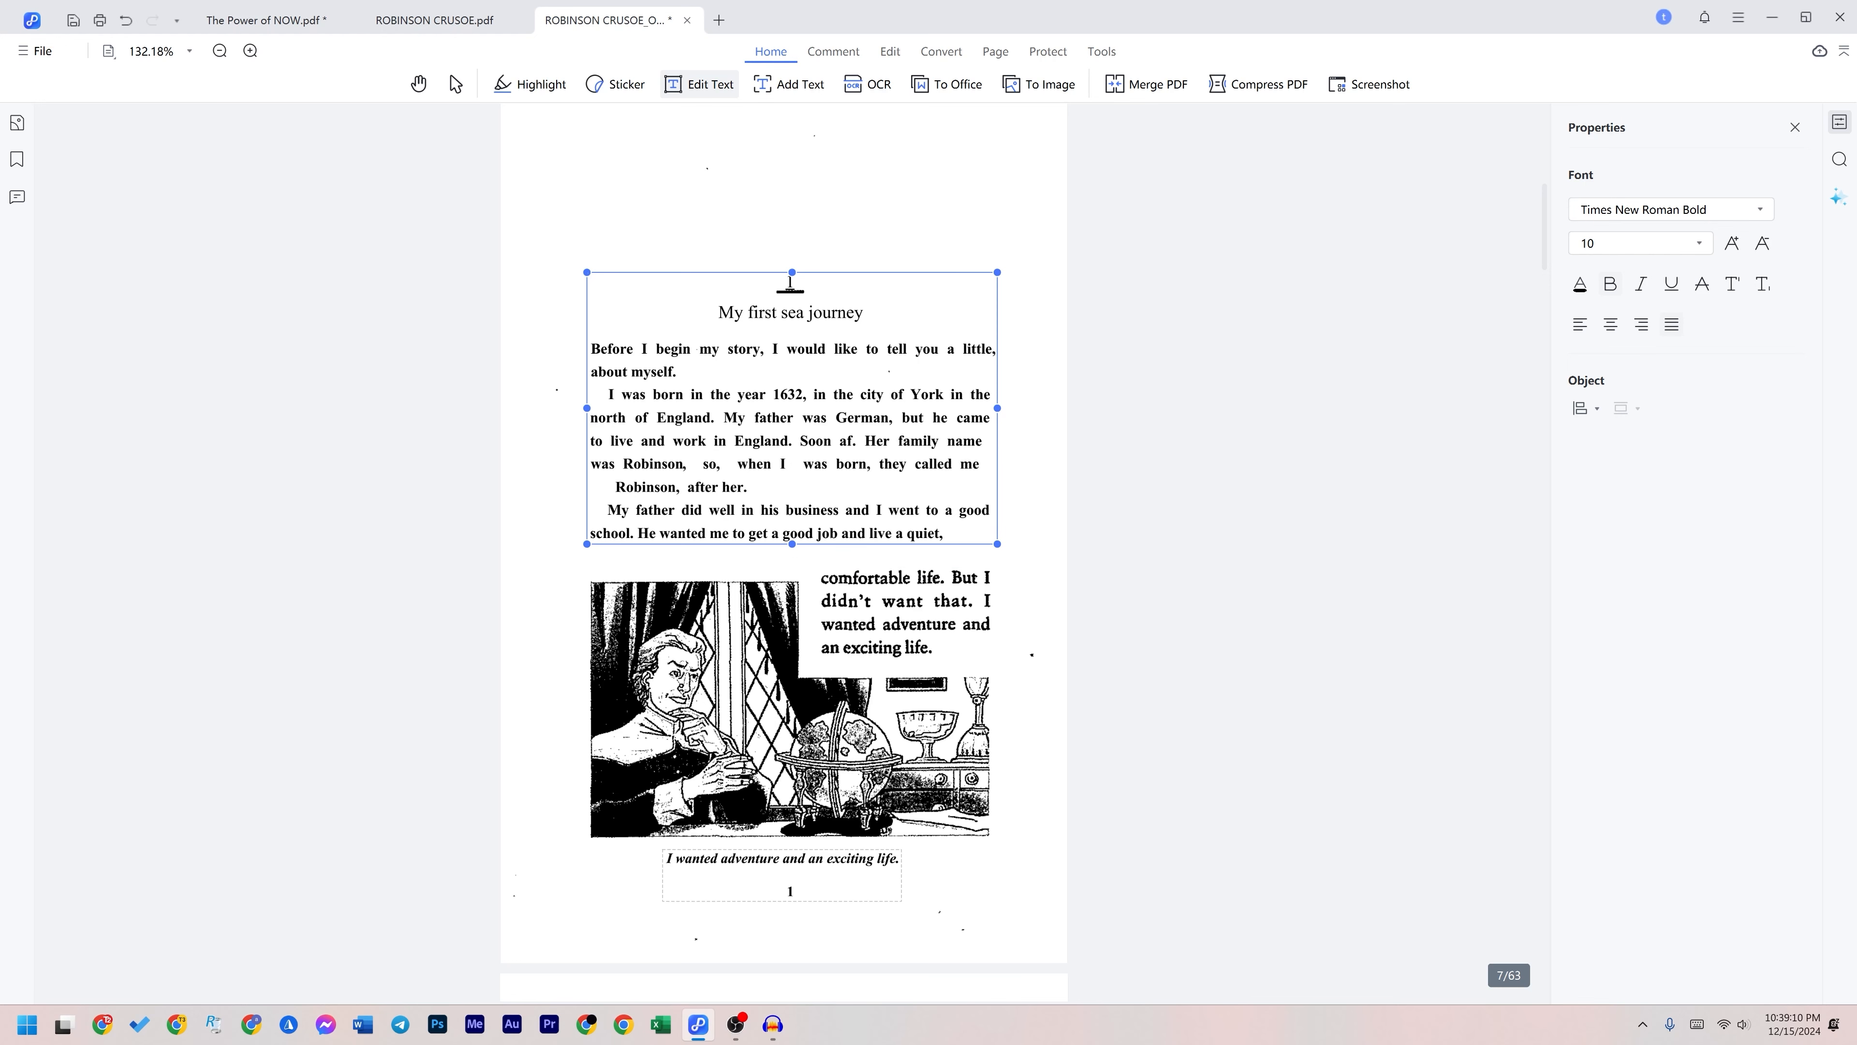
{"action": "key", "text": "BackSpace"}
{"action": "key", "text": "BackSpace"}
{"action": "key", "text": "BackSpace"}
{"action": "key", "text": "BackSpace"}
{"action": "key", "text": "BackSpace"}
{"action": "key", "text": "BackSpace"}
{"action": "key", "text": "BackSpace"}
{"action": "key", "text": "BackSpace"}
{"action": "key", "text": "BackSpace"}
{"action": "key", "text": "BackSpace"}
{"action": "key", "text": "BackSpace"}
{"action": "key", "text": "BackSpace"}
{"action": "key", "text": "BackSpace"}
{"action": "key", "text": "BackSpace"}
{"action": "key", "text": "BackSpace"}
{"action": "key", "text": "BackSpace"}
{"action": "key", "text": "BackSpace"}
{"action": "key", "text": "BackSpace"}
{"action": "key", "text": "BackSpace"}
{"action": "key", "text": "BackSpace"}
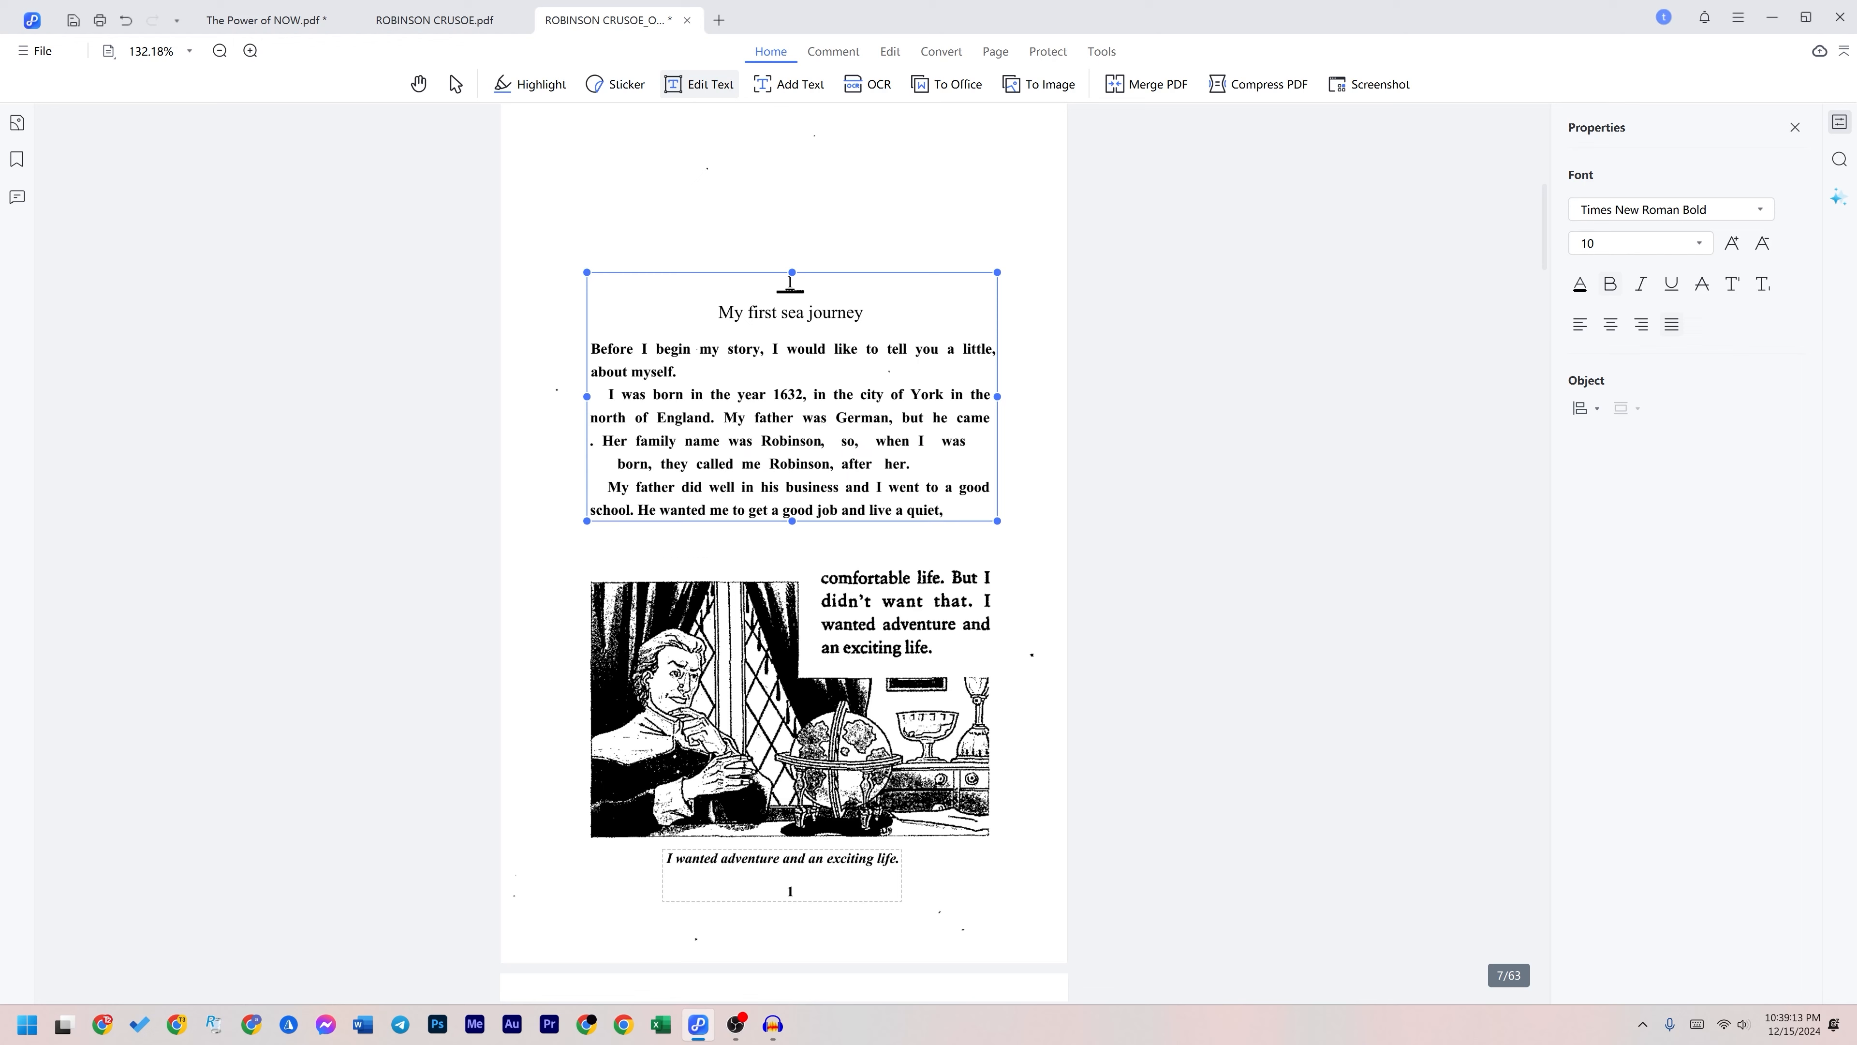
{"action": "type", "text": "d. My father"}
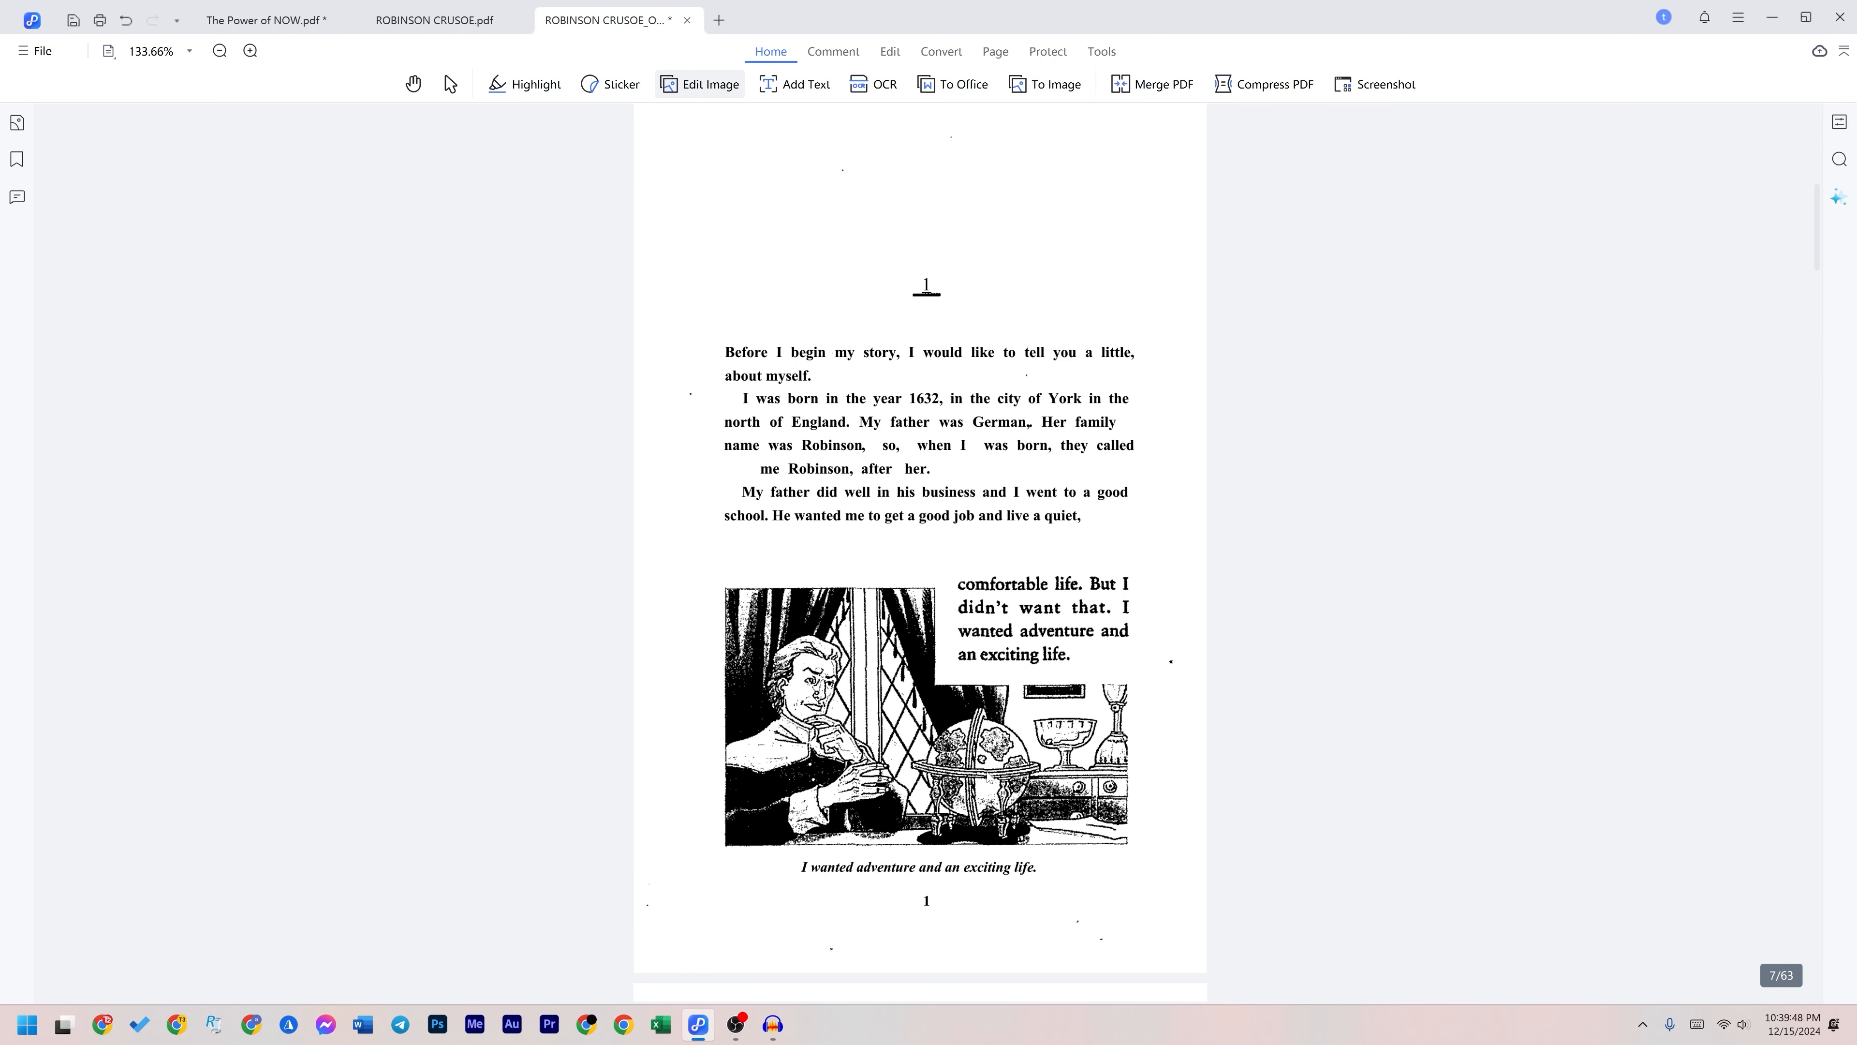
Step: Choose Edit Image and look over the illustrations and recognized text on pages 7 and 8
{"action": "scroll", "coordinate": [926, 675], "scroll_direction": "down", "scroll_amount": 10}
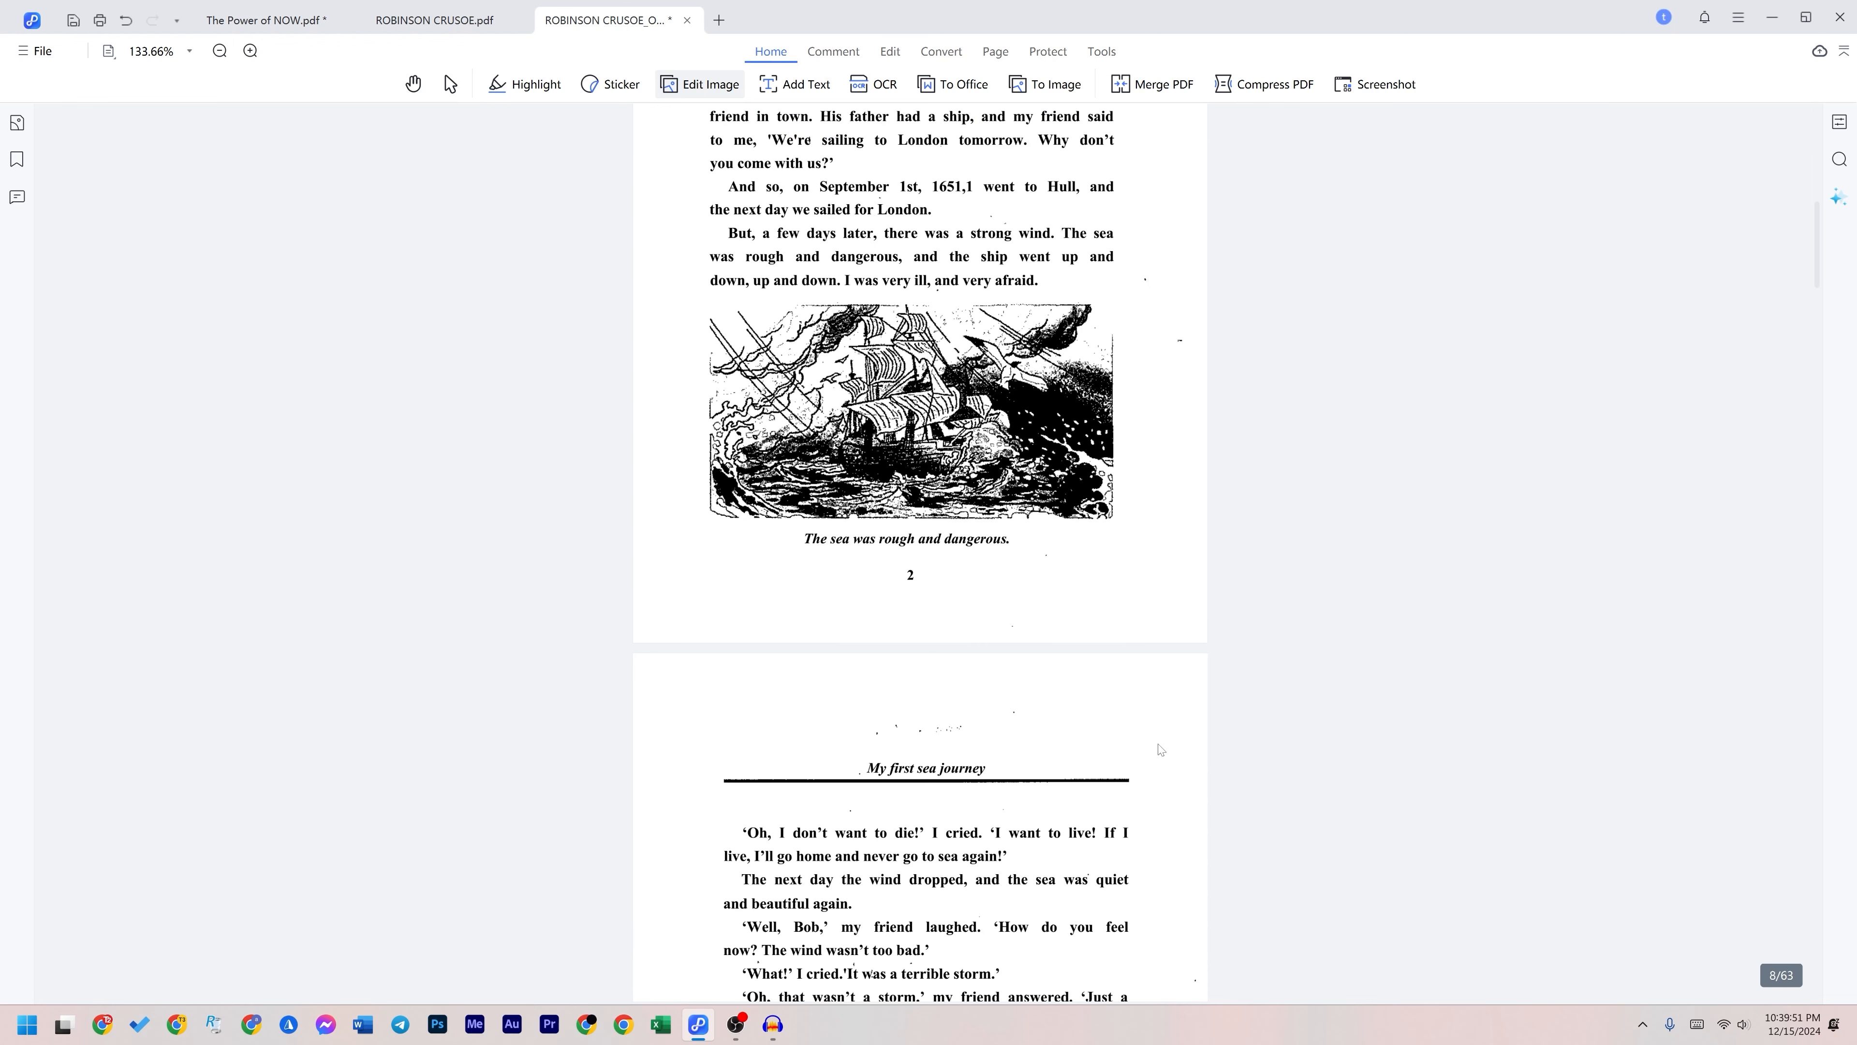
{"action": "scroll", "coordinate": [926, 675], "scroll_direction": "up", "scroll_amount": 5}
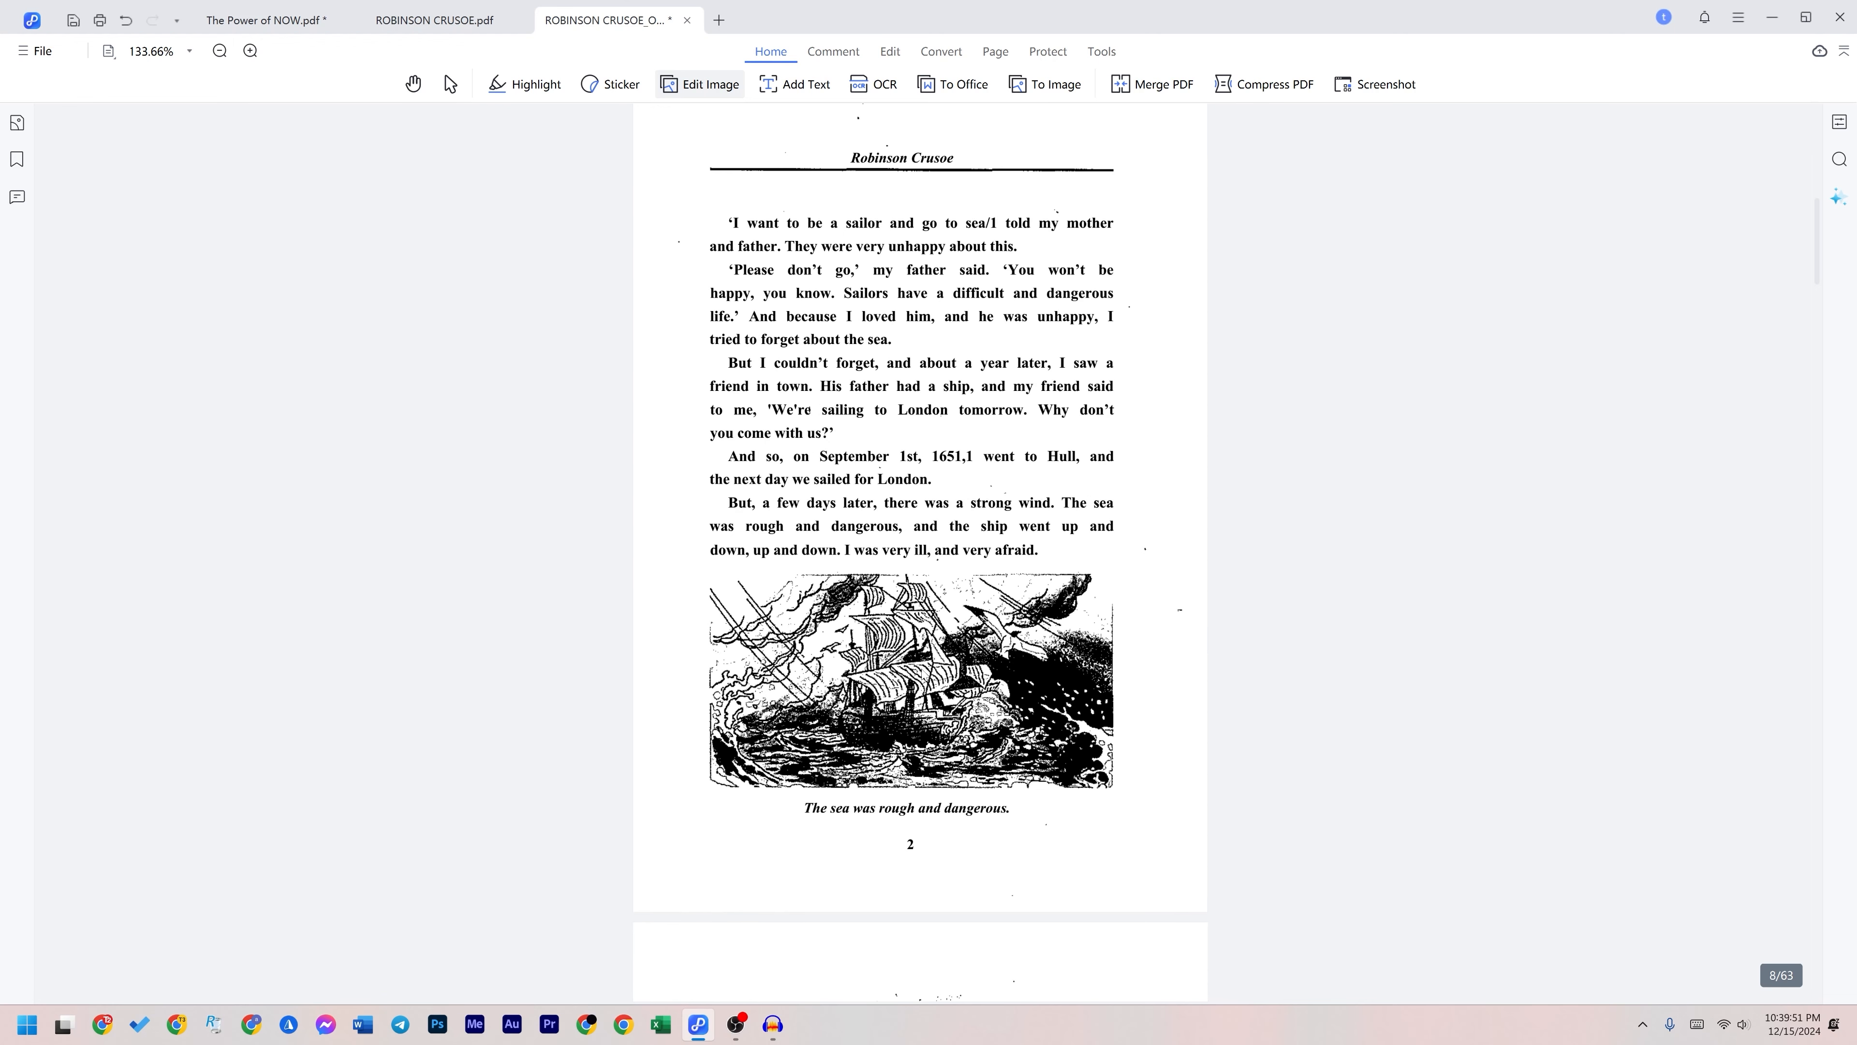
{"action": "left_click", "coordinate": [700, 84]}
{"action": "left_click", "coordinate": [714, 174]}
{"action": "scroll", "coordinate": [1103, 571], "scroll_direction": "up", "scroll_amount": 6}
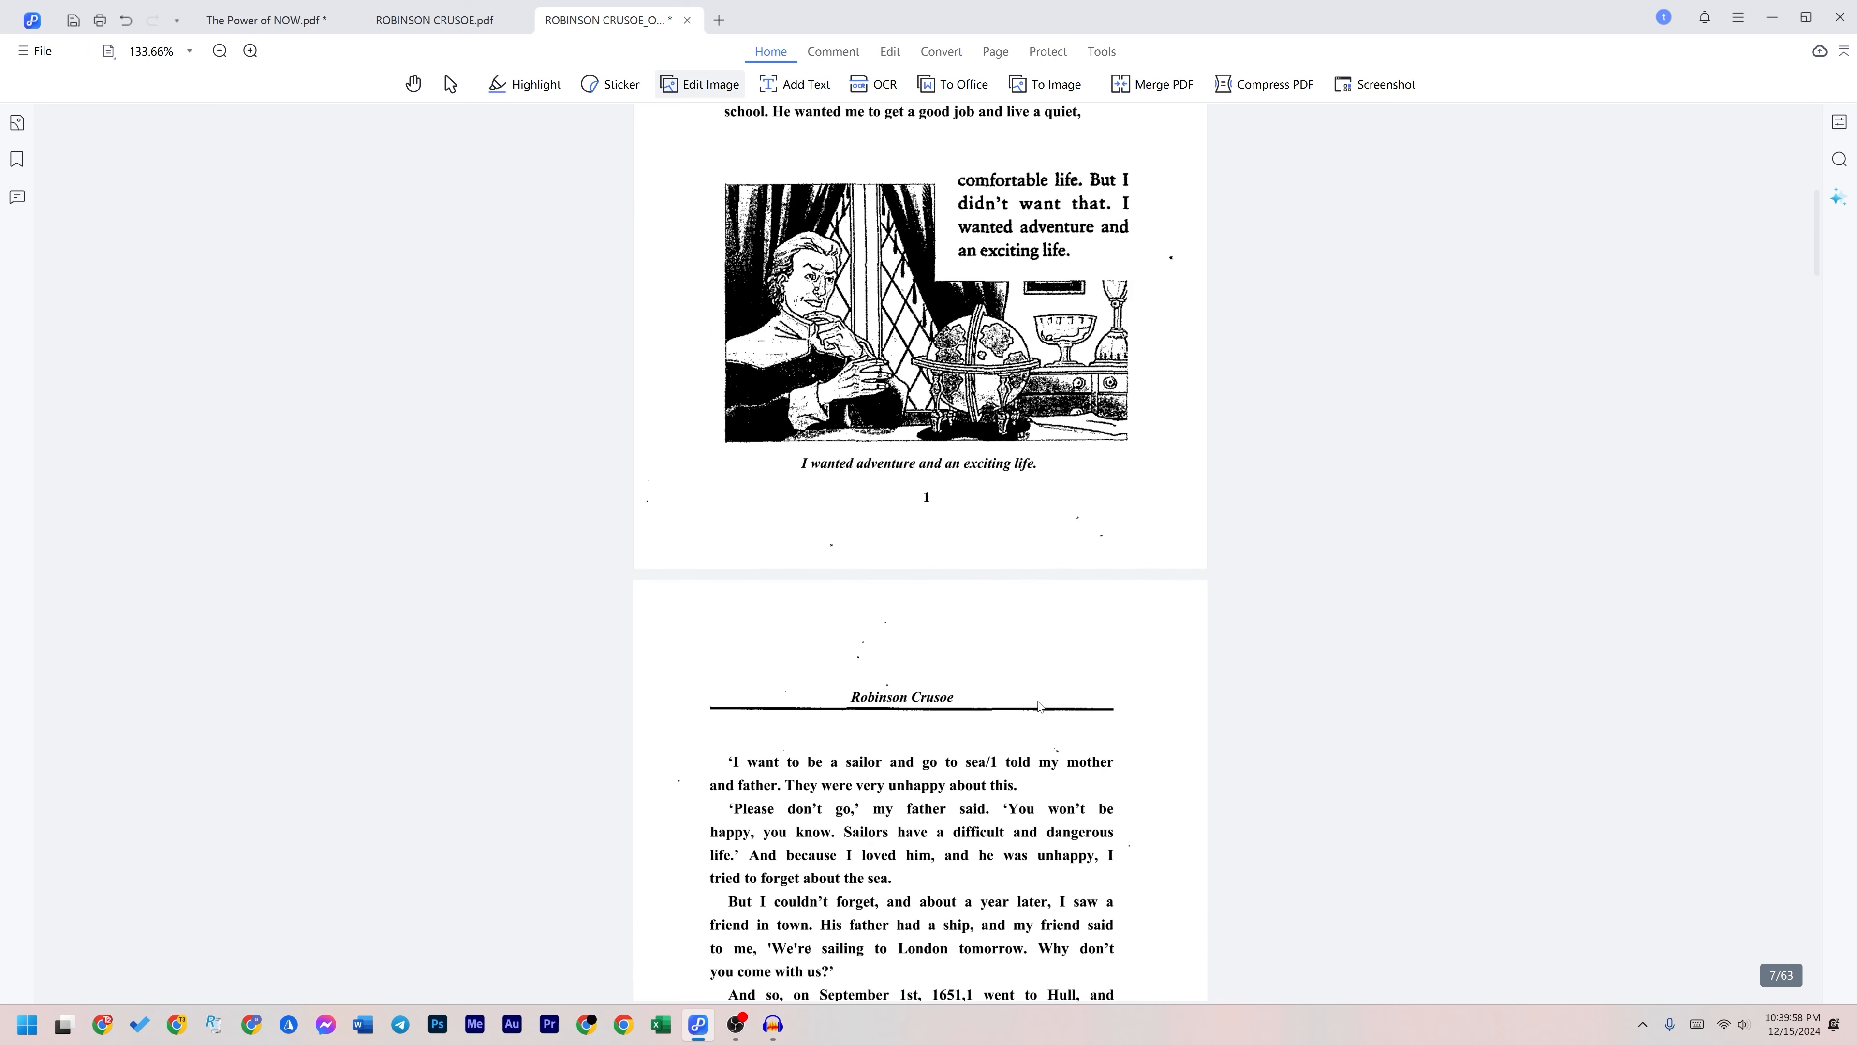
{"action": "scroll", "coordinate": [1053, 695], "scroll_direction": "down", "scroll_amount": 8}
{"action": "scroll", "coordinate": [1014, 667], "scroll_direction": "up", "scroll_amount": 3}
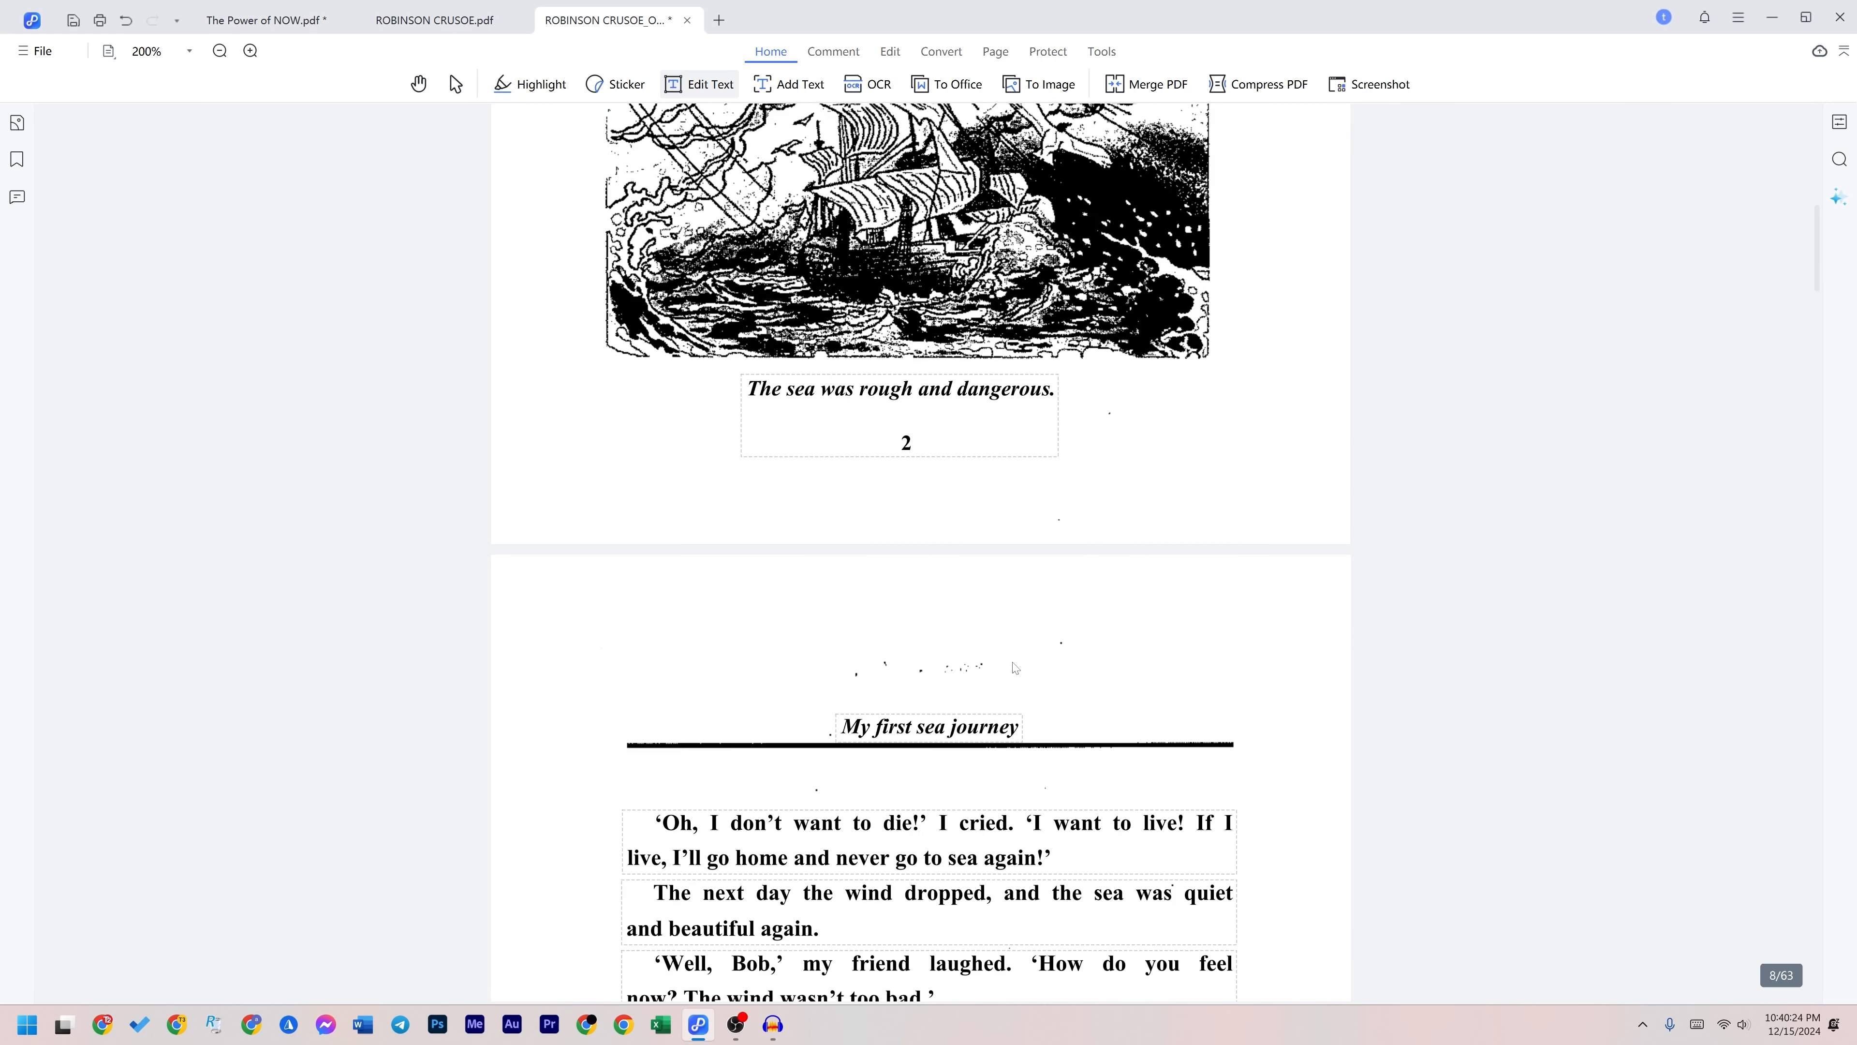
Step: Select all the text of the paragraph beginning "The Turkish captain and his men" at the end of page 9
{"action": "scroll", "coordinate": [1105, 771], "scroll_direction": "down", "scroll_amount": 2}
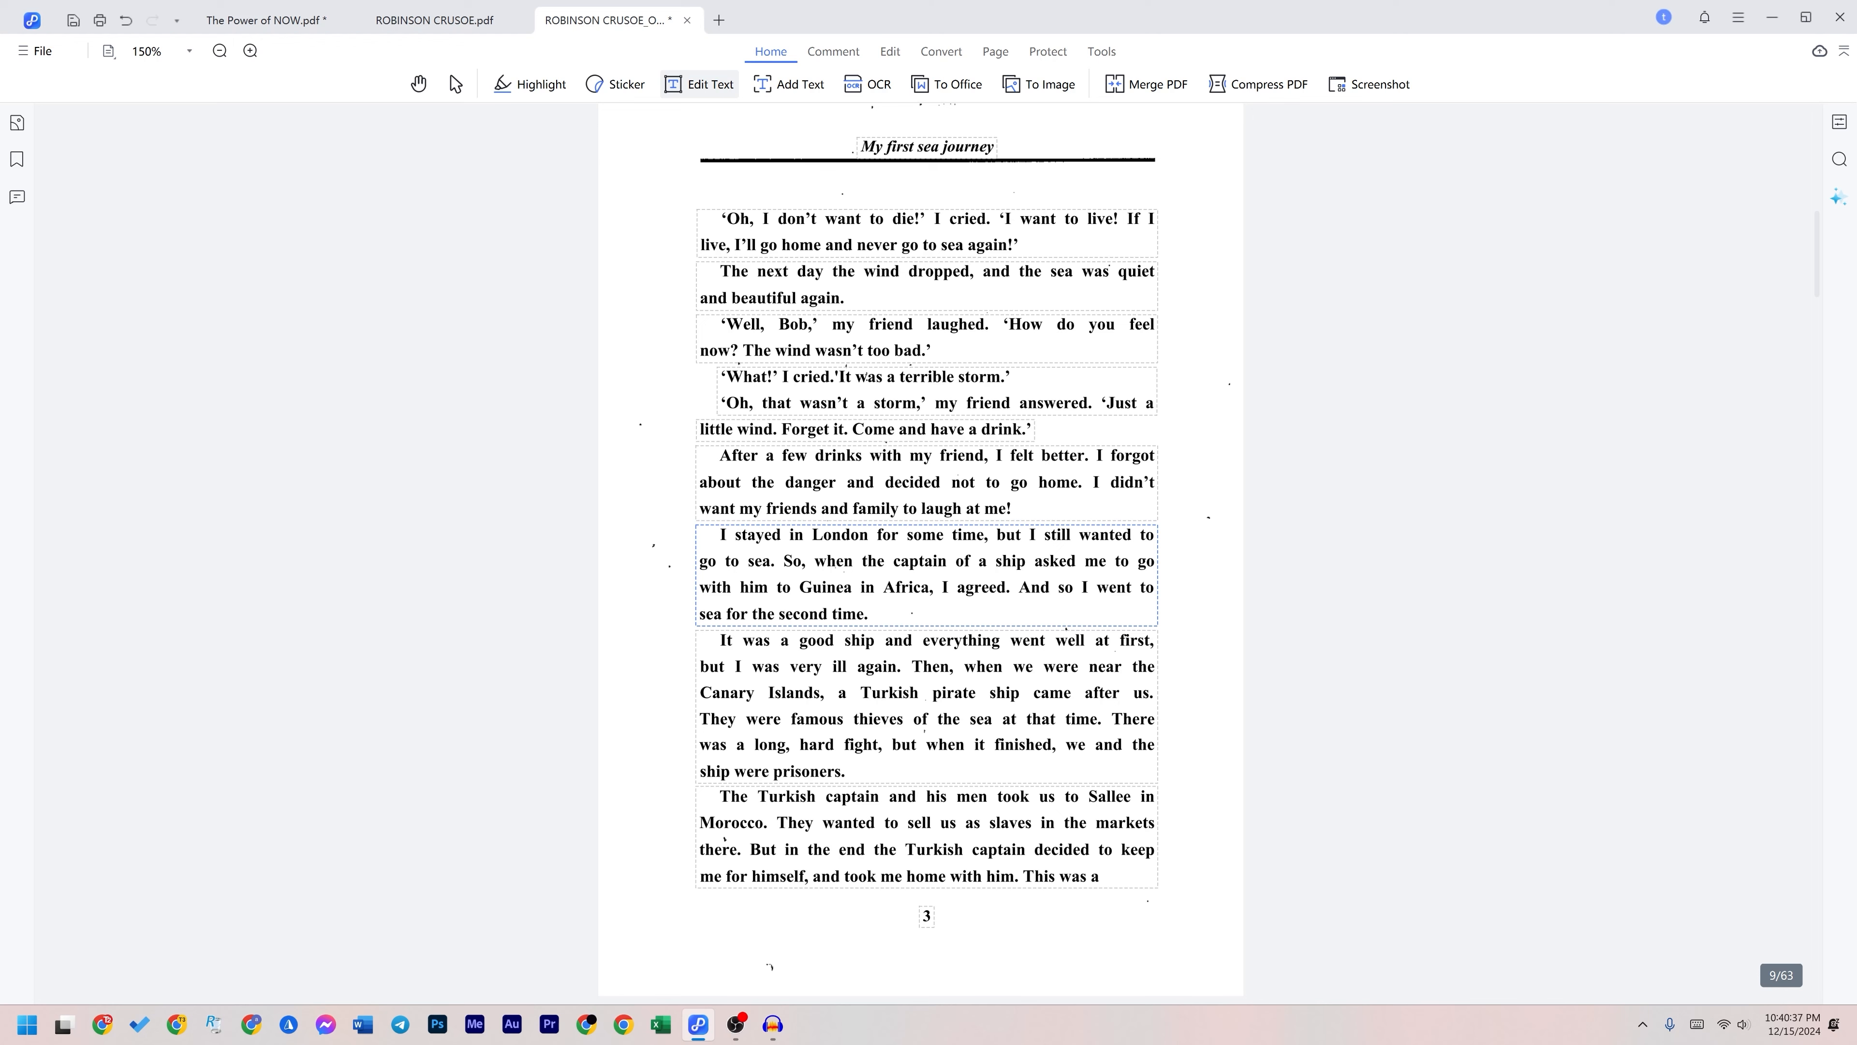
{"action": "scroll", "coordinate": [943, 488], "scroll_direction": "down", "scroll_amount": 6}
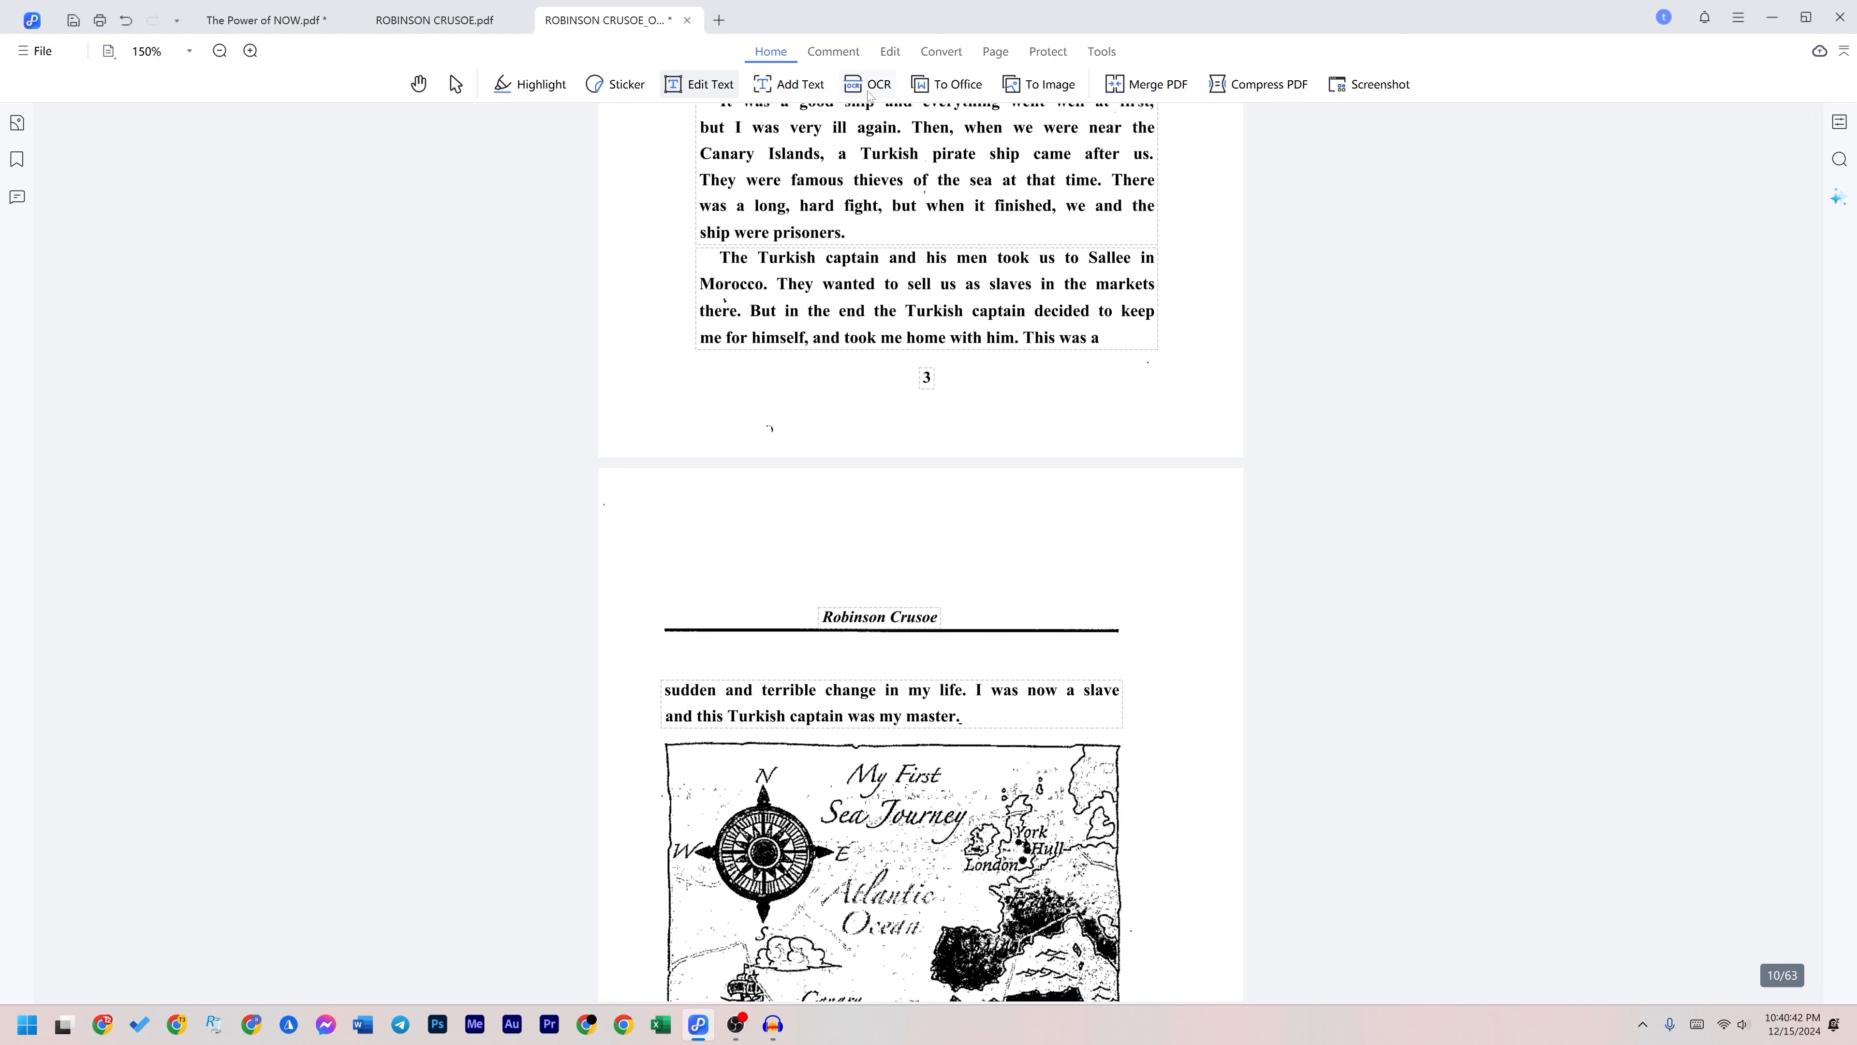
{"action": "left_click", "coordinate": [908, 284]}
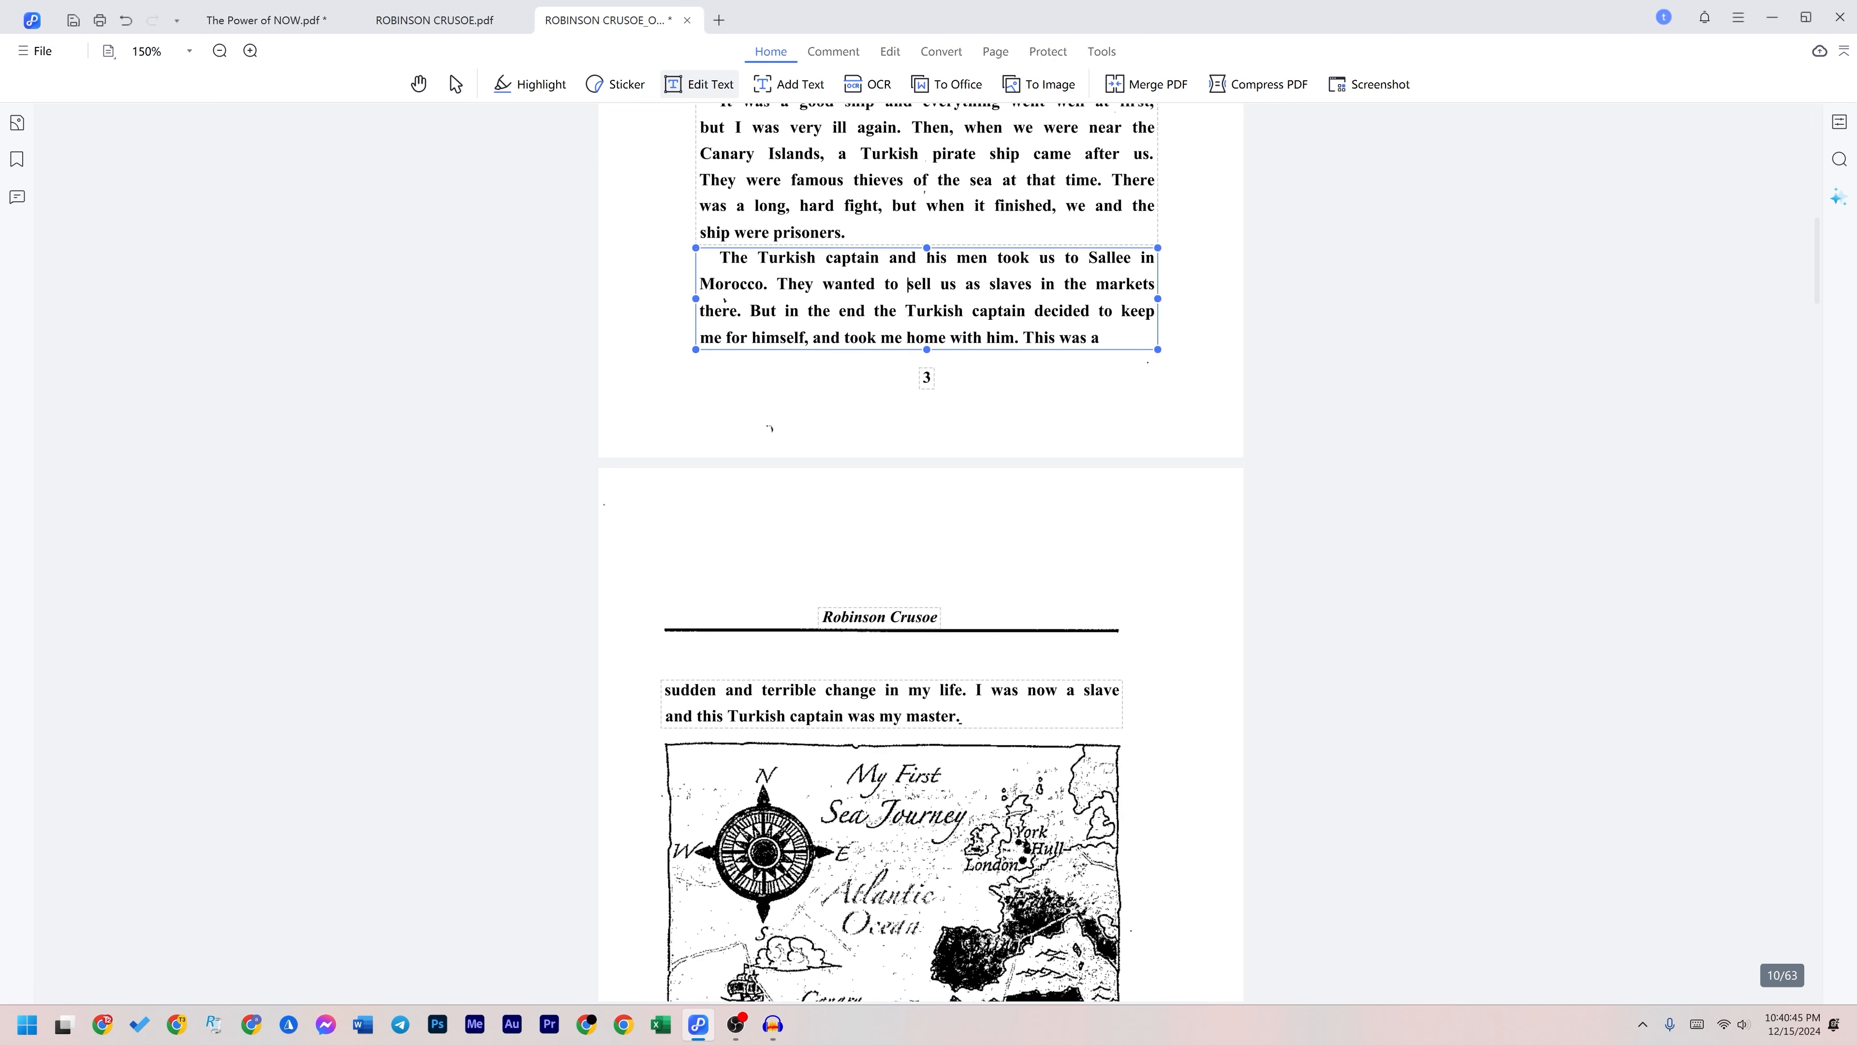
{"action": "left_click_drag", "start_coordinate": [1103, 339], "coordinate": [709, 252]}
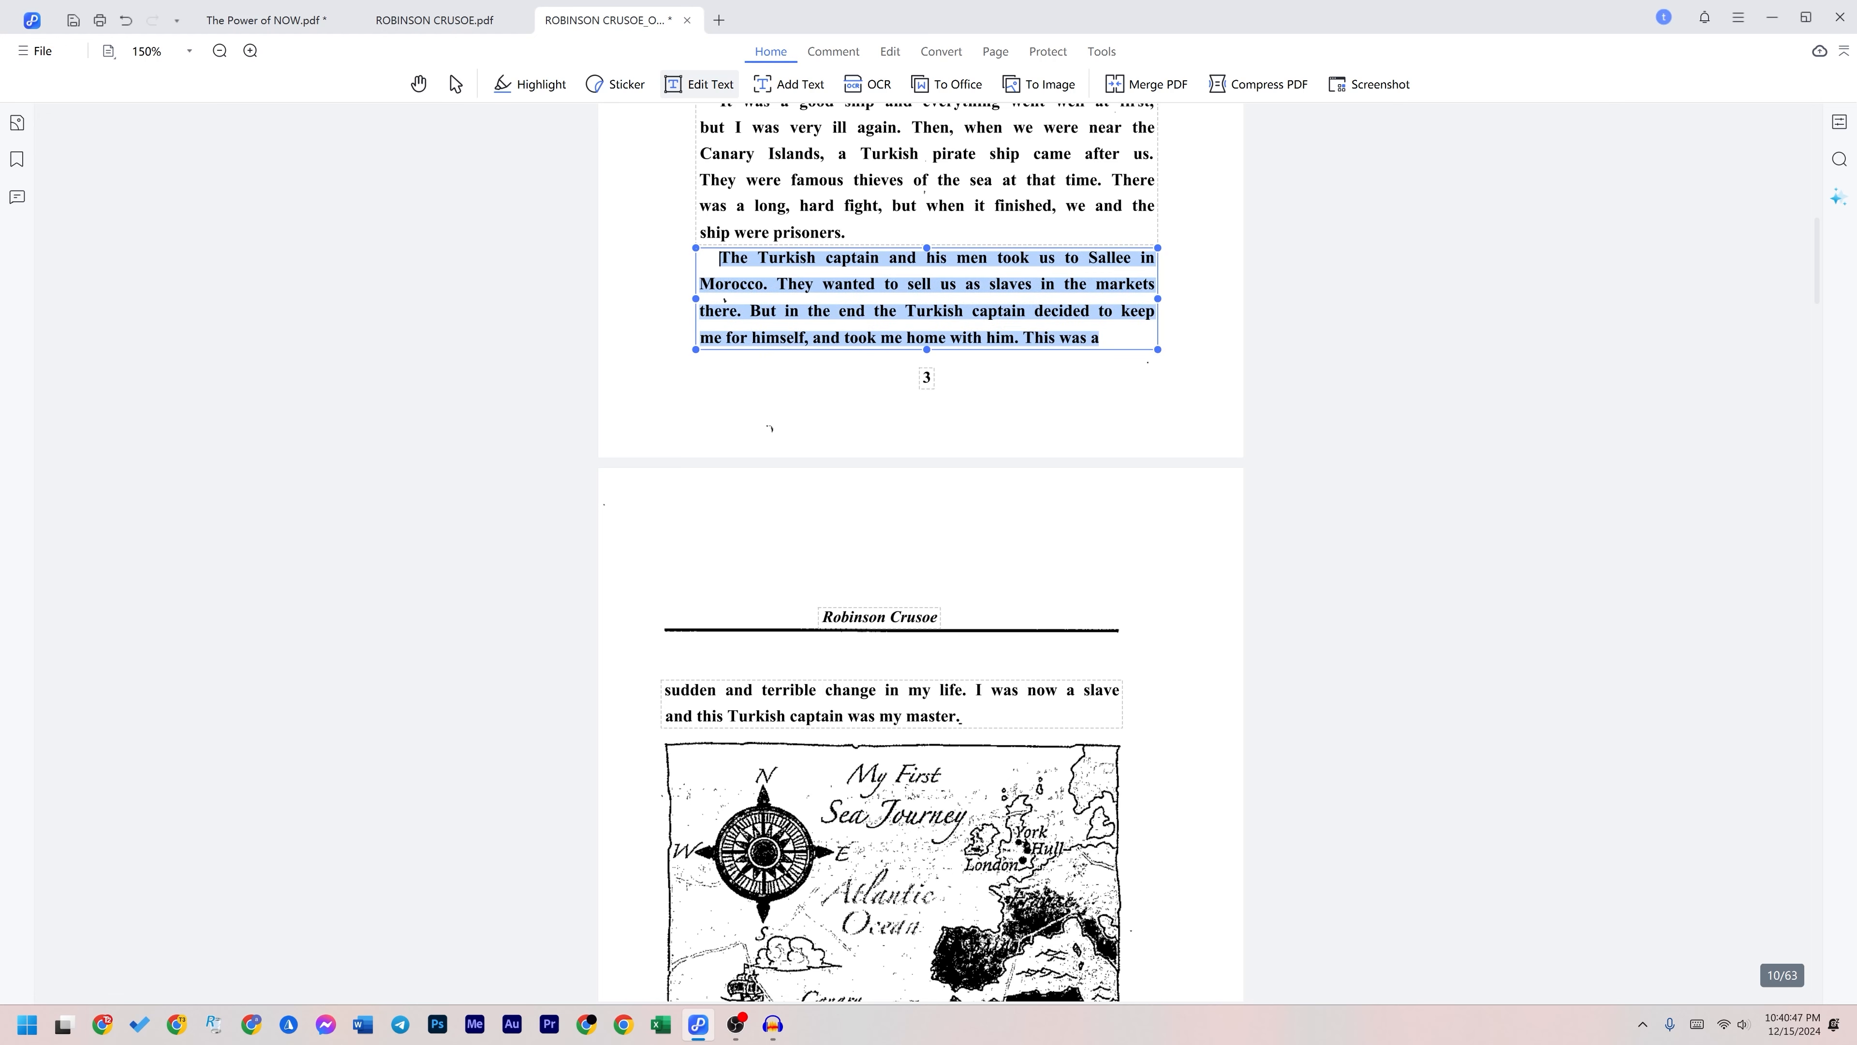